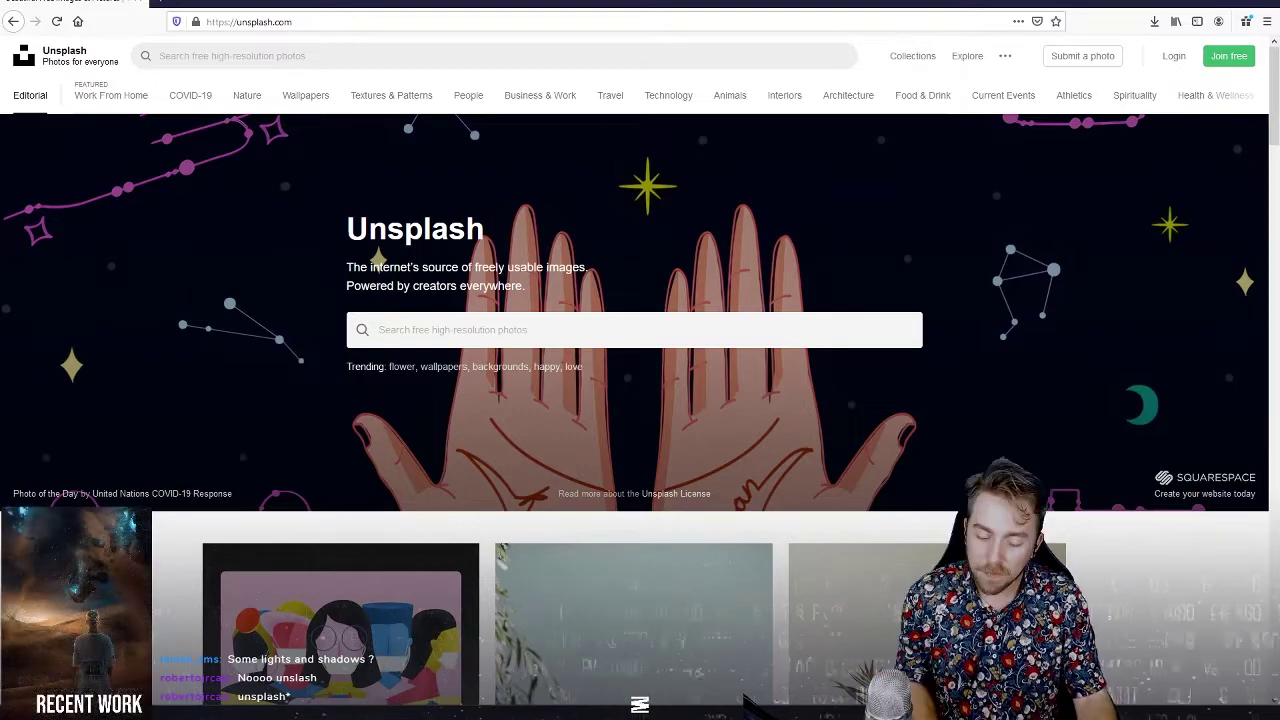
Search Unsplash for dinosaur photos with the query 'dinossau'.
scroll(445, 411, down, 5)
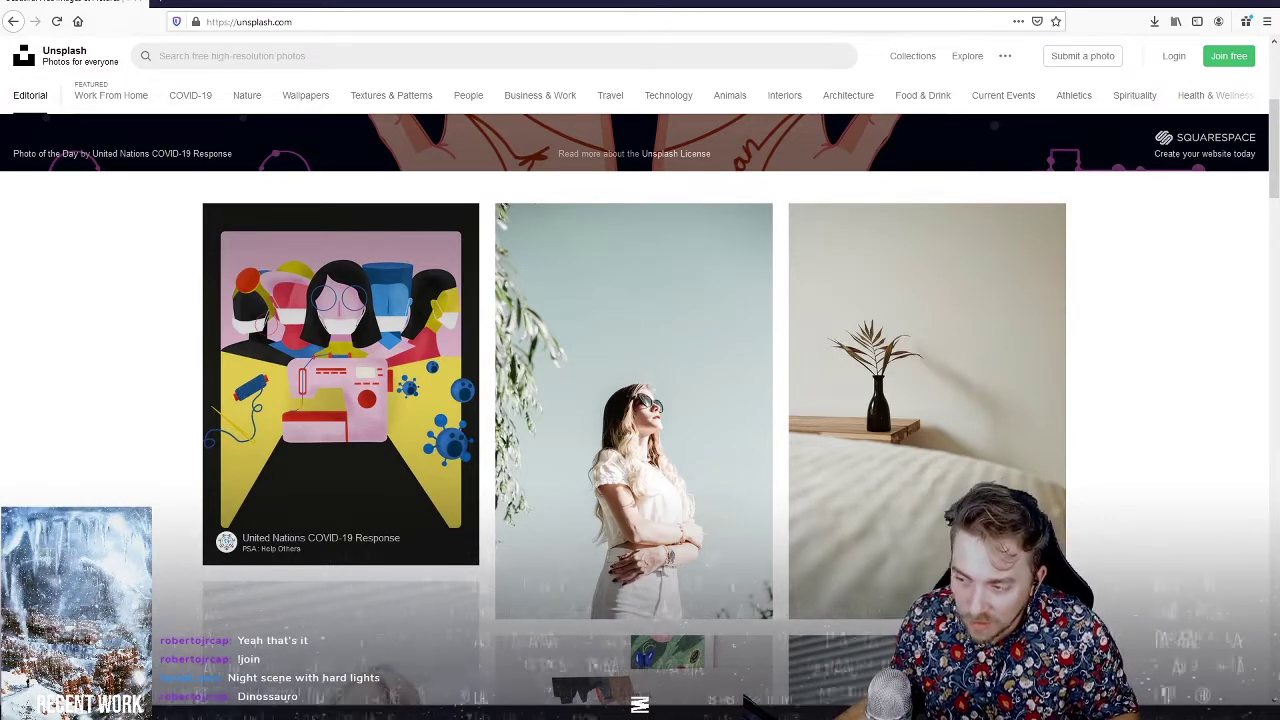
click(271, 48)
text(c)
key(BackSpace)
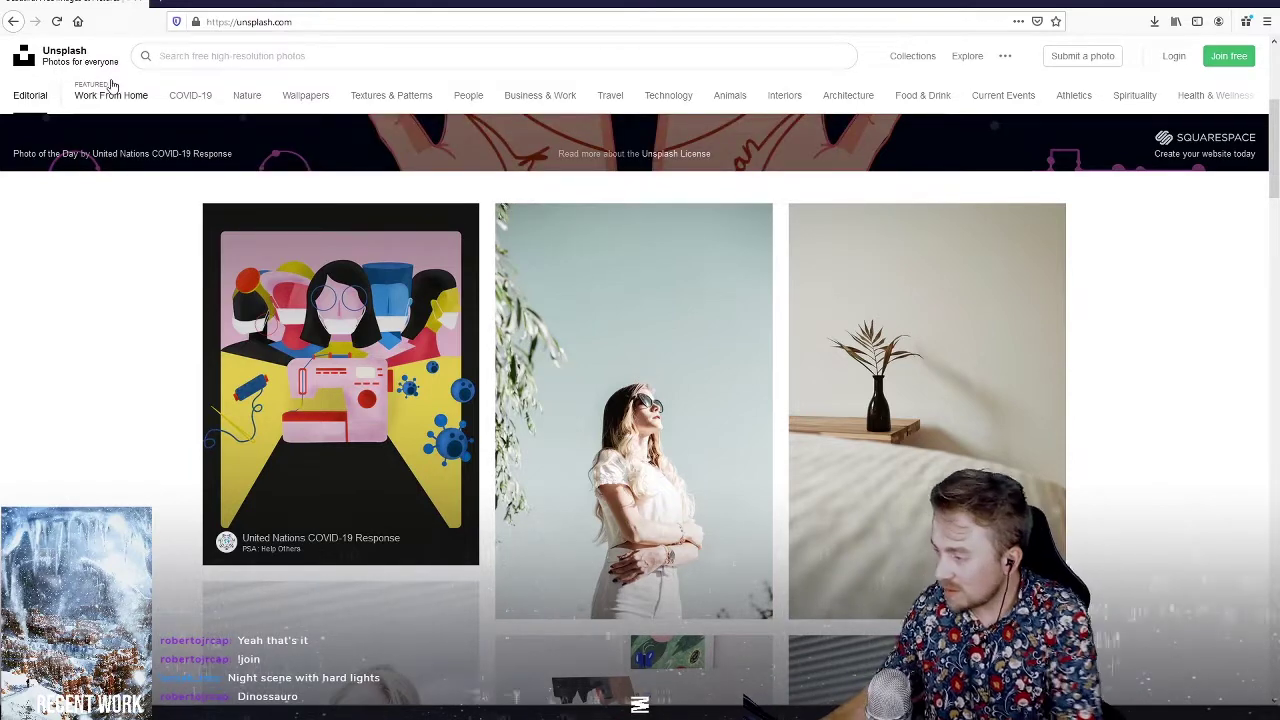
text(dinossau)
key(Down)
key(Down)
key(Return)
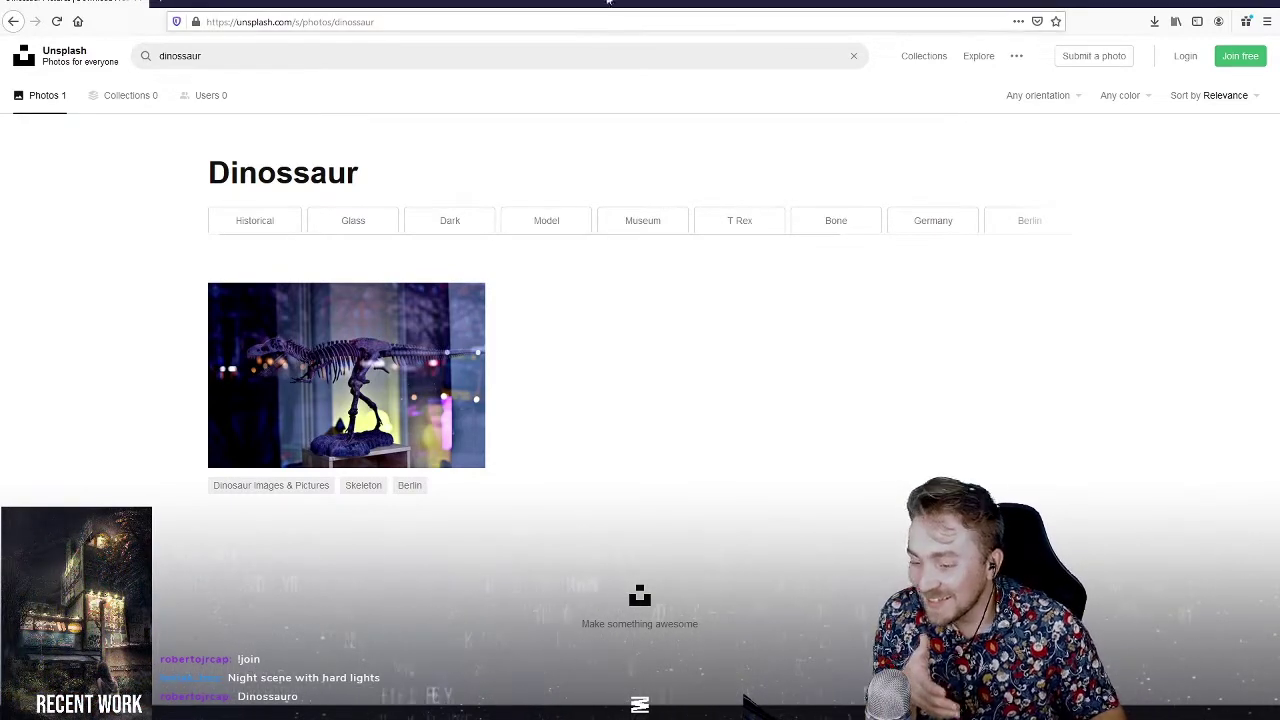
mouse_move(420, 350)
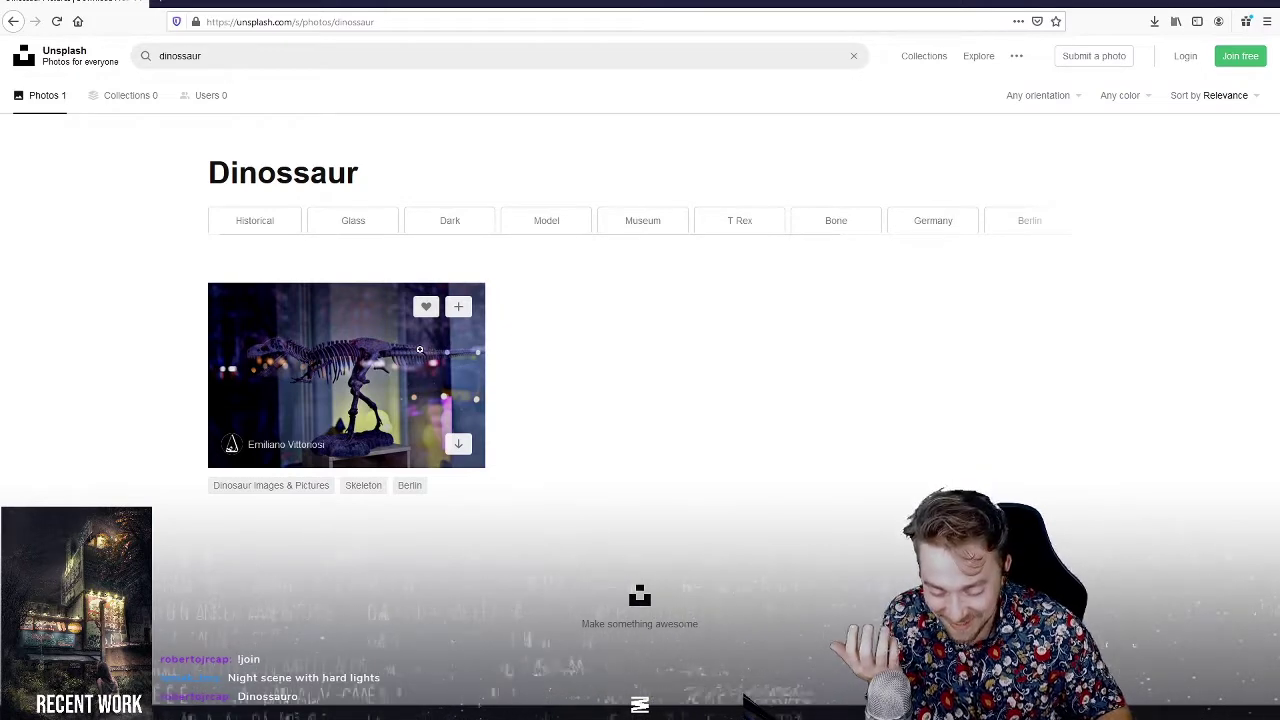
Switch to the 'dinossauro' search and open the fallen dinosaur photo in a new tab.
right_click(181, 56)
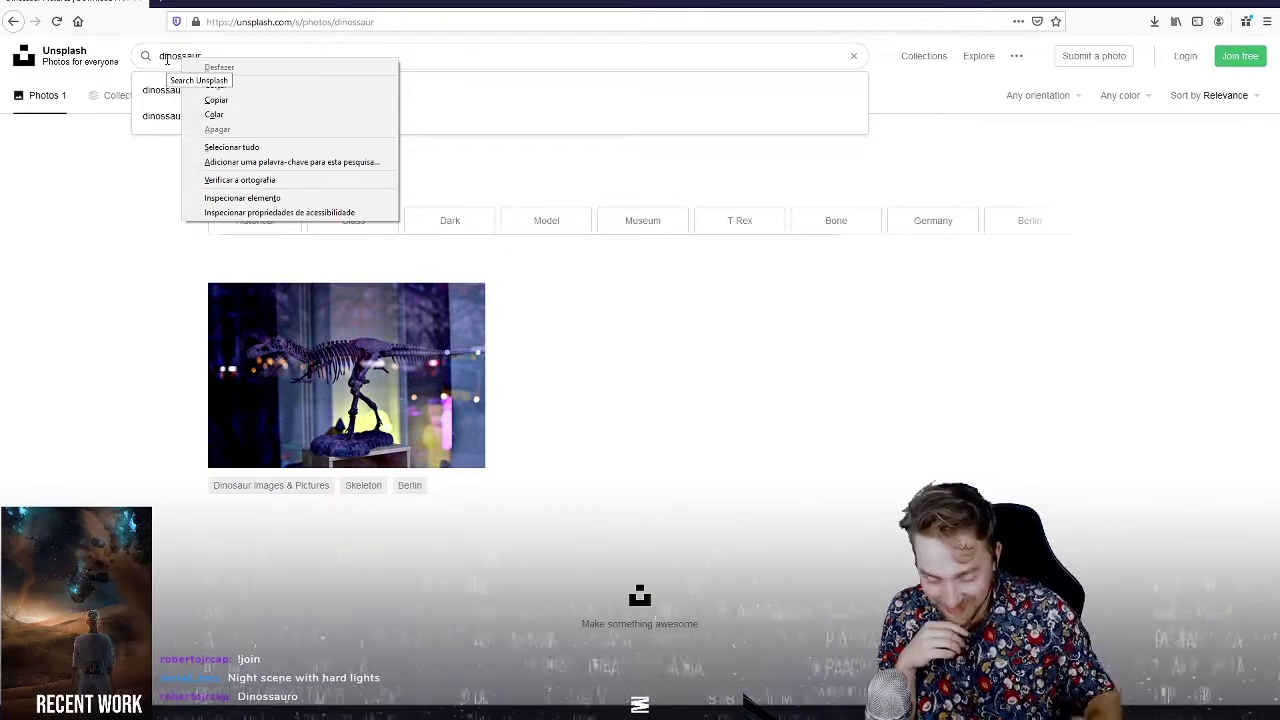
click(131, 200)
click(200, 56)
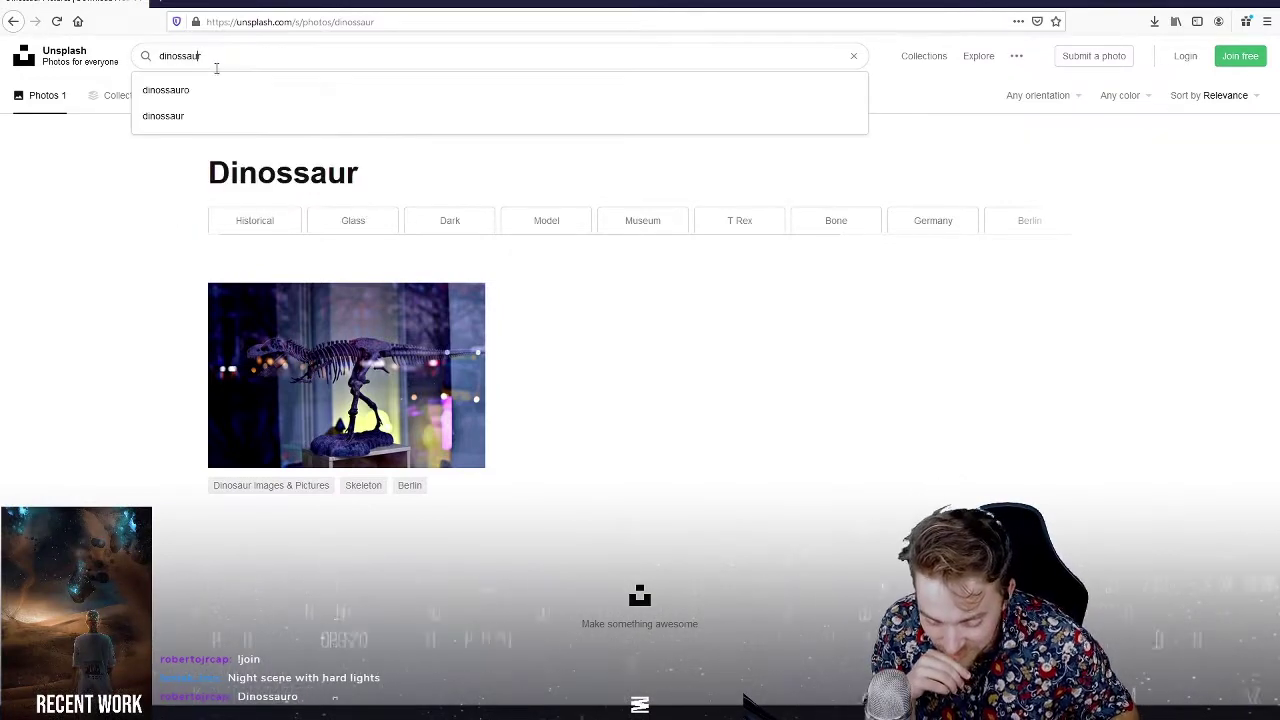
click(218, 92)
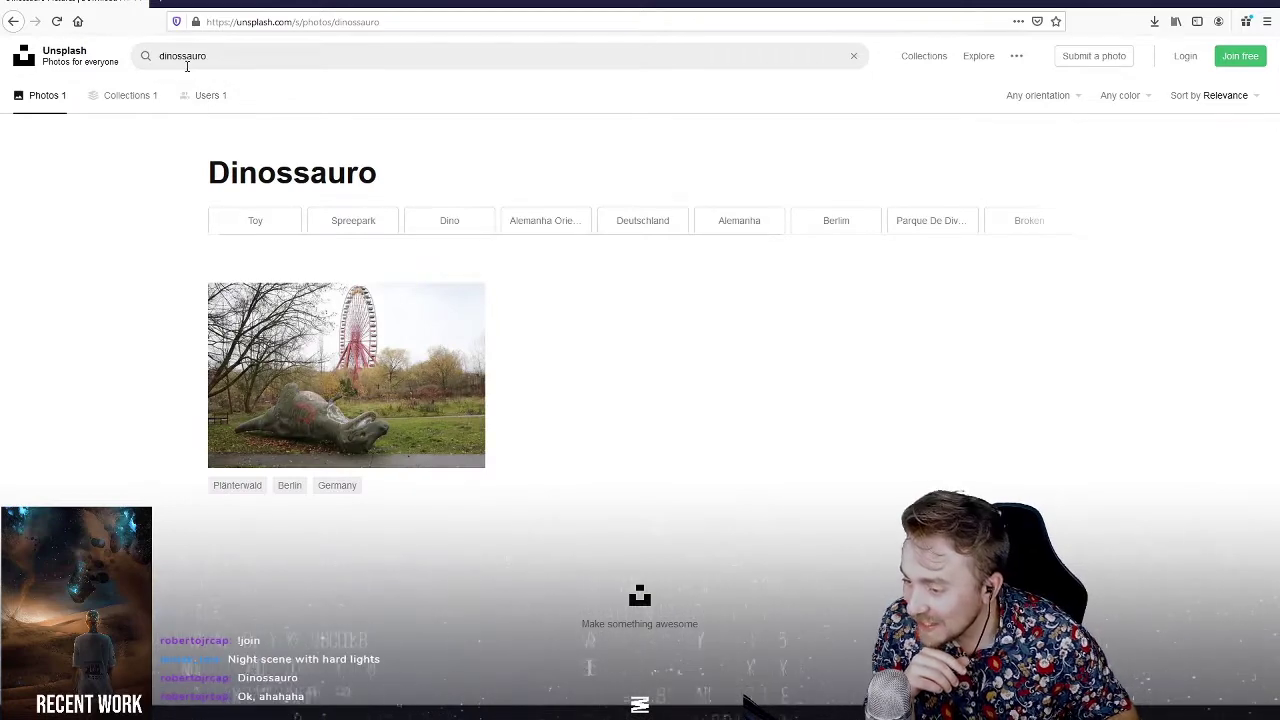
mouse_move(346, 375)
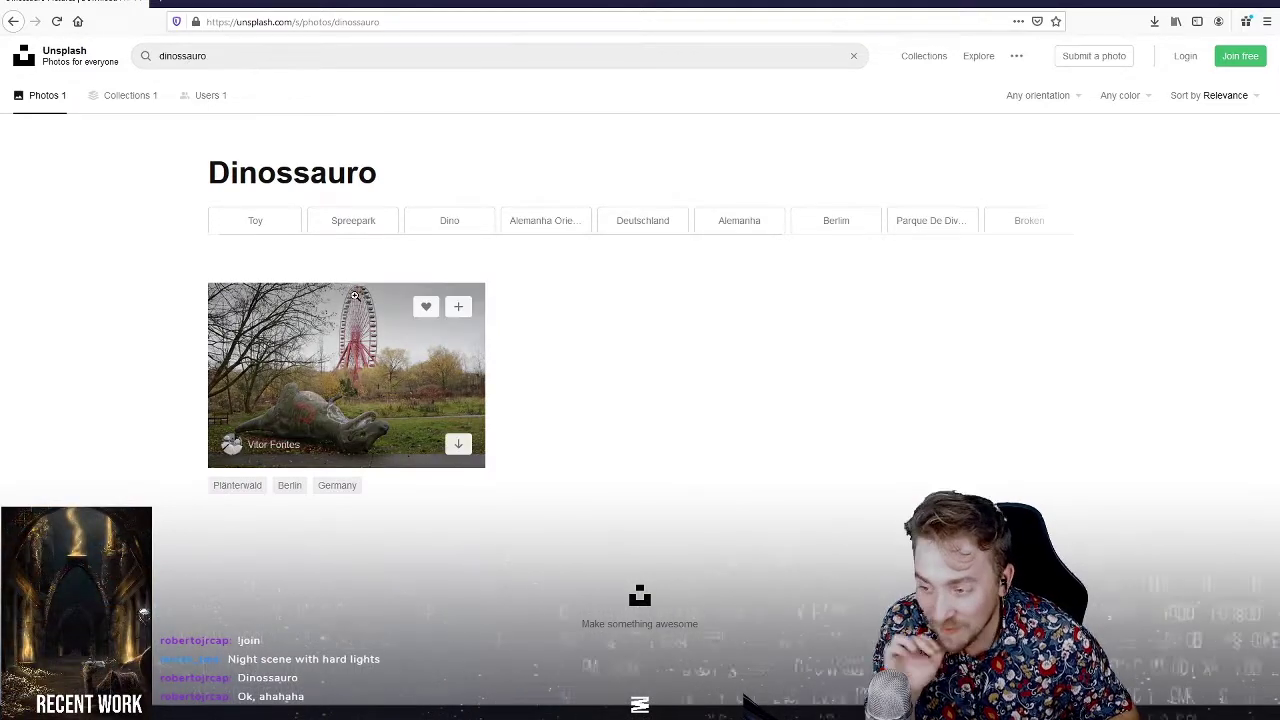
right_click(353, 388)
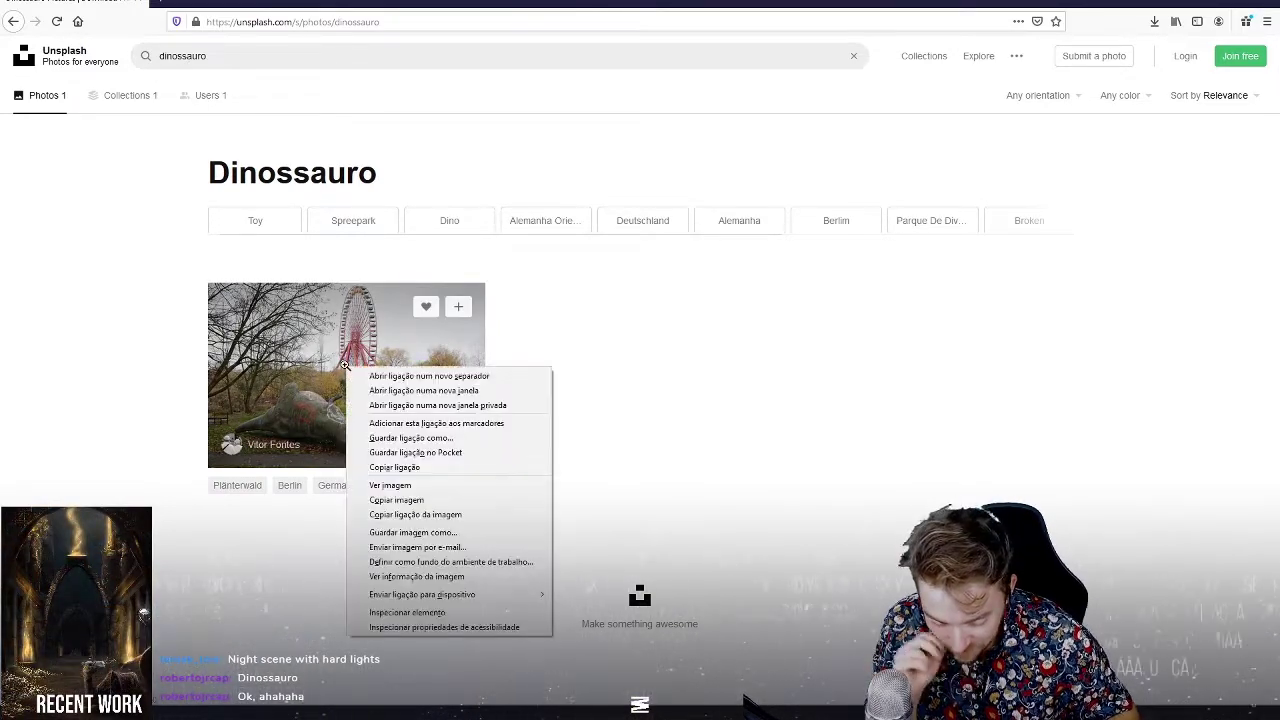
click(395, 372)
Look over the fallen dinosaur photo's own page in its new tab.
click(150, 56)
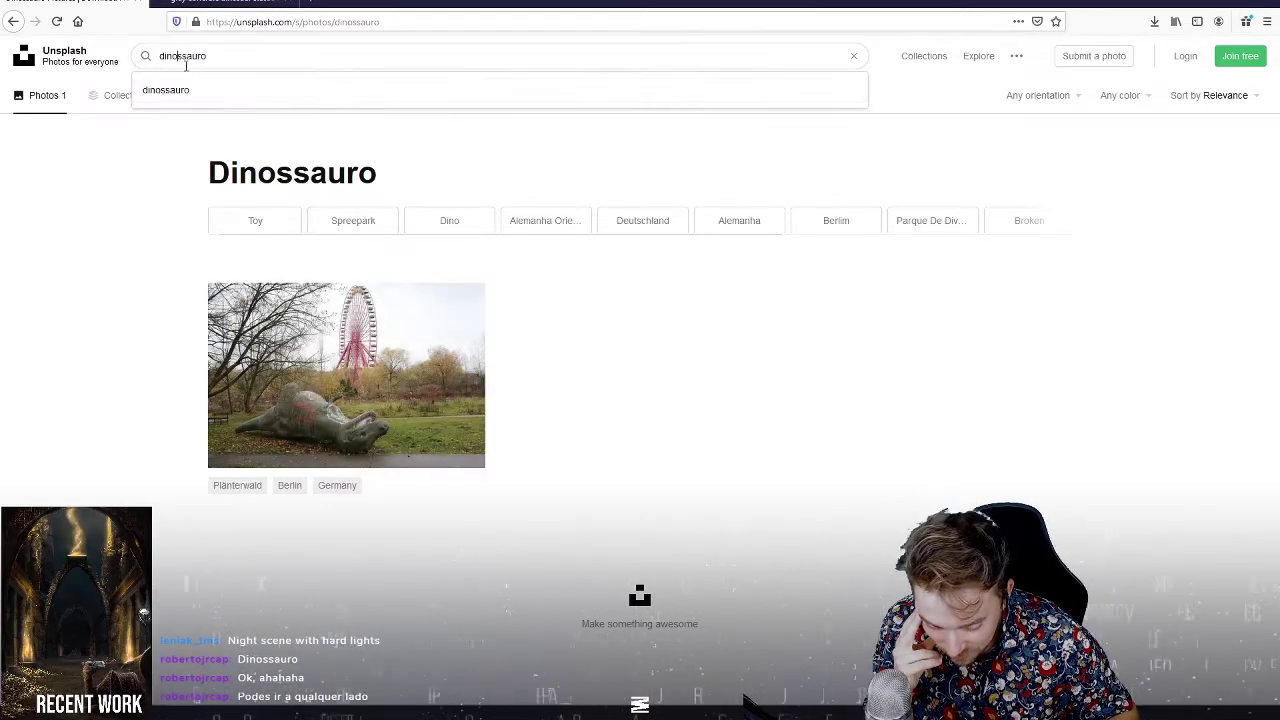
click(230, 3)
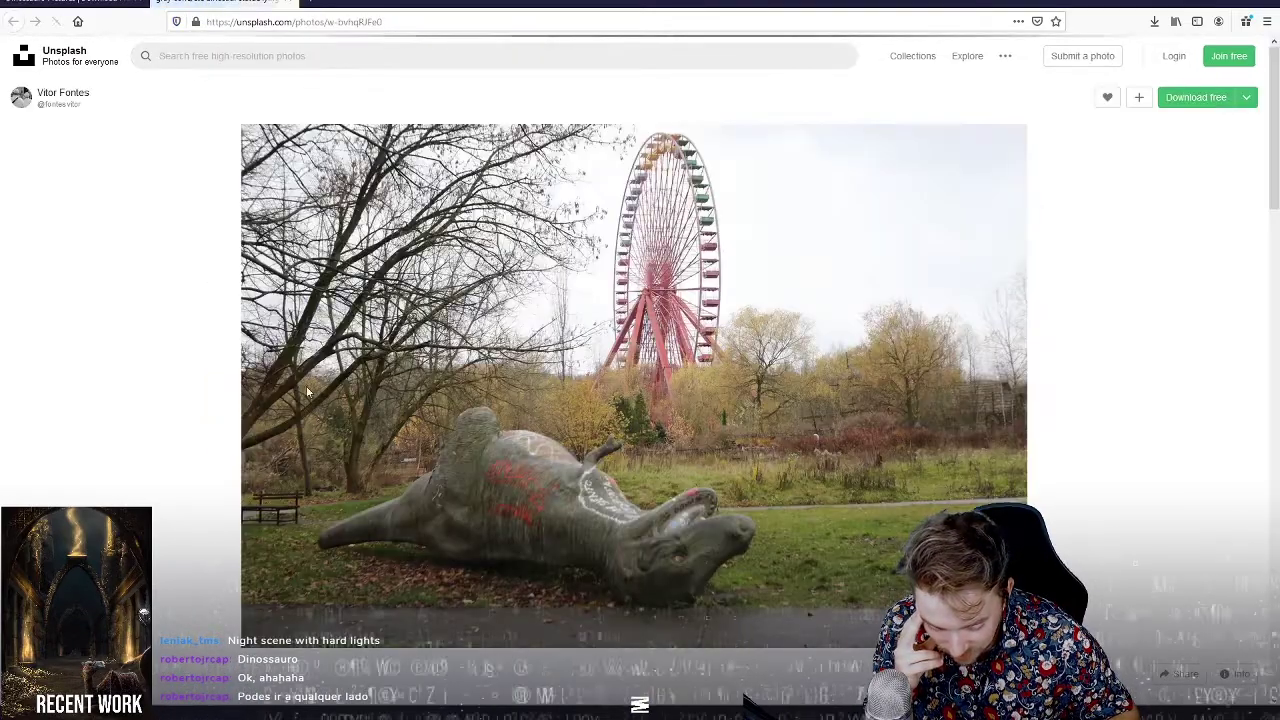
scroll(398, 395, down, 5)
scroll(398, 395, down, 5)
scroll(398, 395, up, 2)
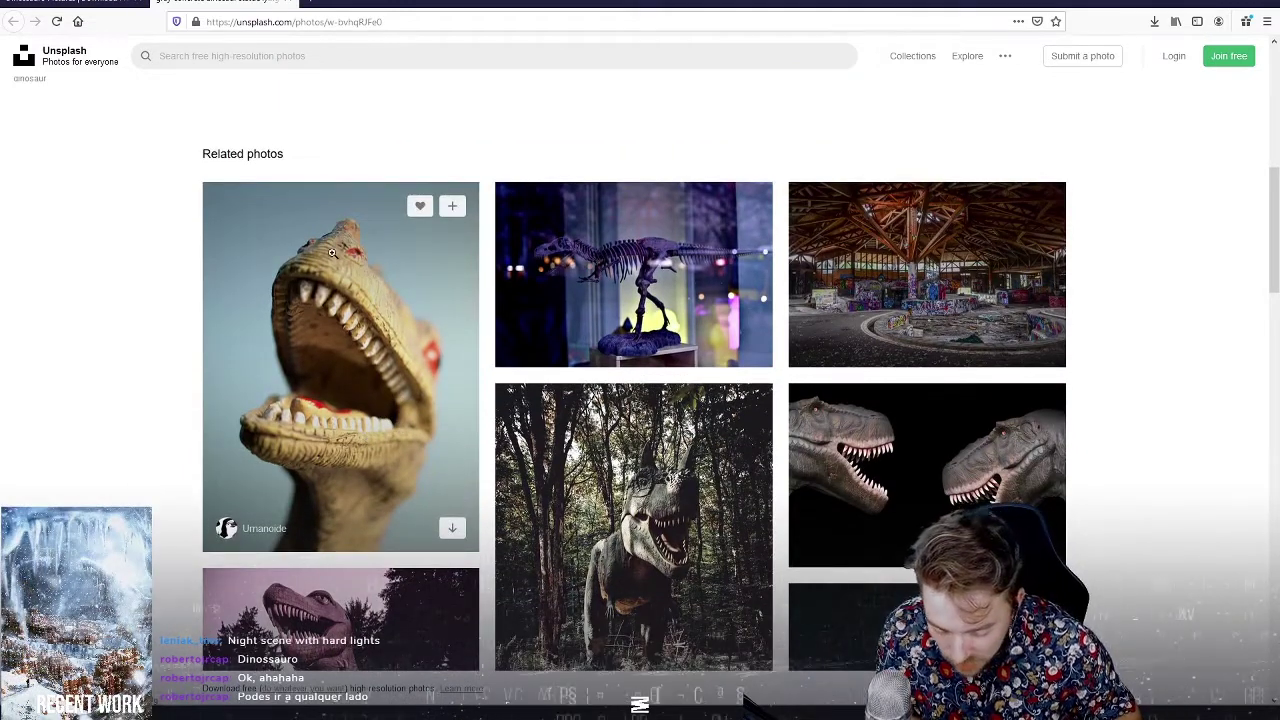
Re-run the 'dinossauro' search, then browse the photos tagged Dino.
click(130, 55)
text(dinossauro)
key(Return)
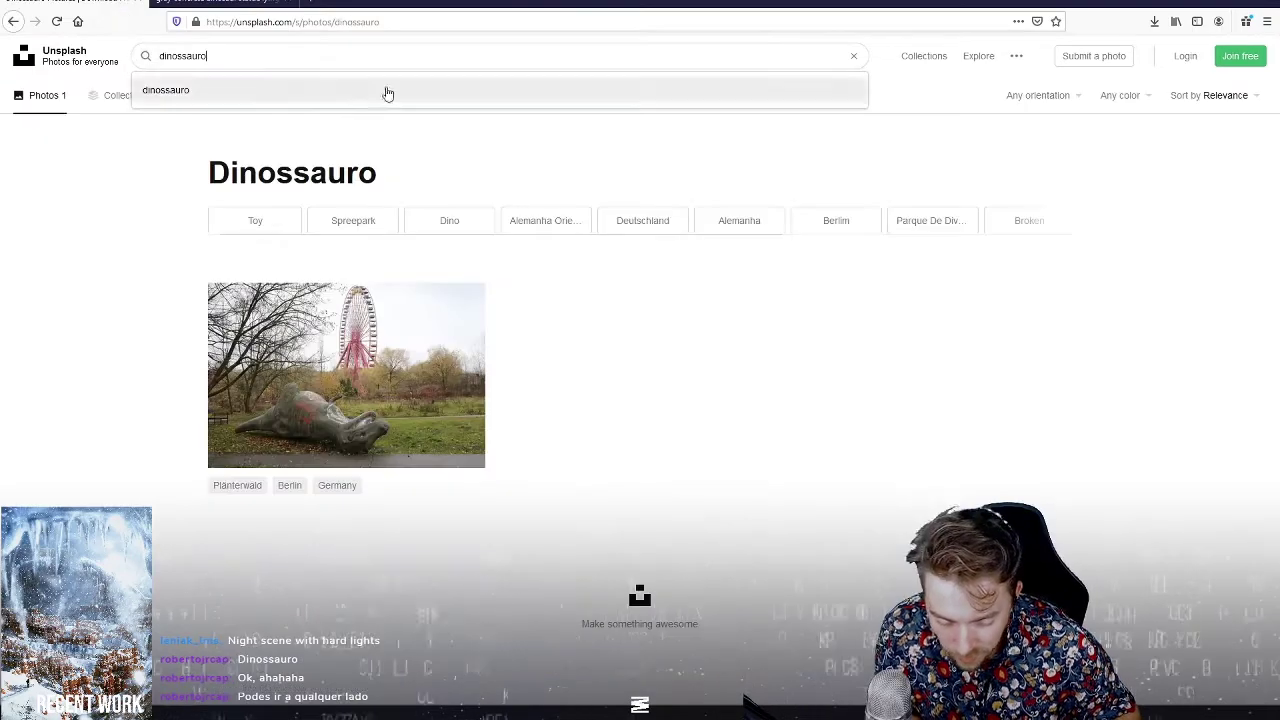
click(447, 219)
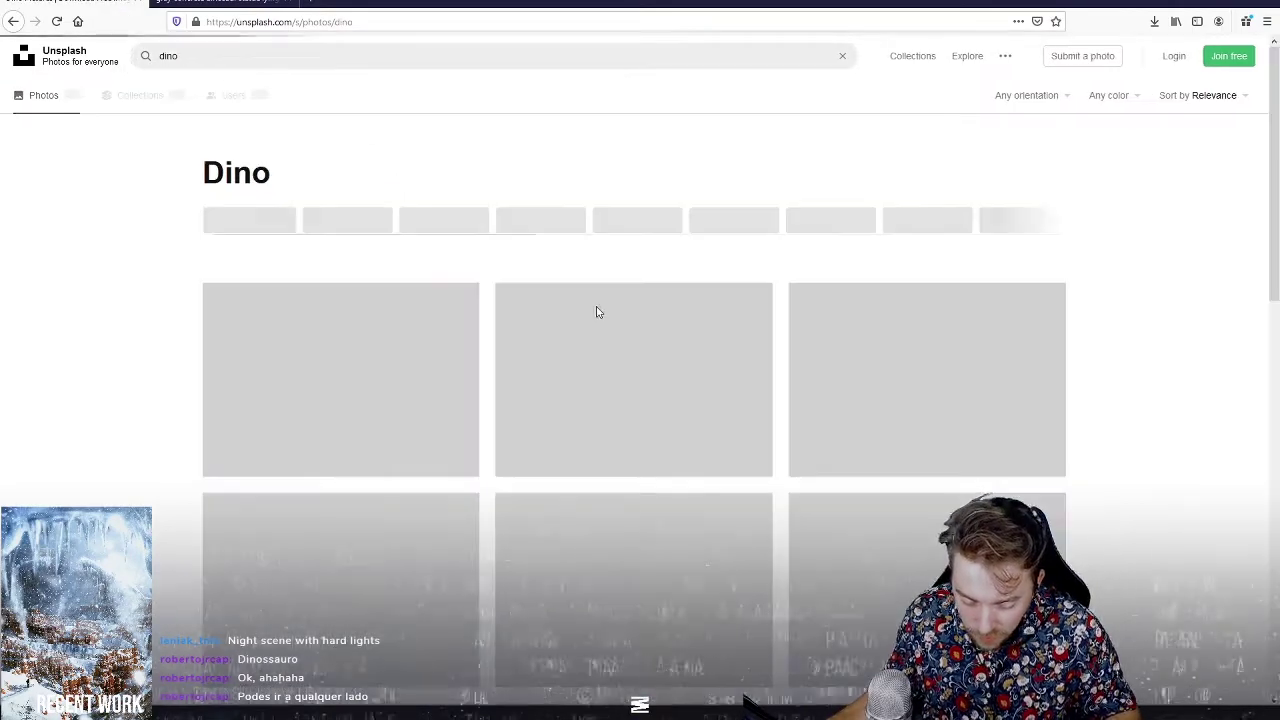
scroll(574, 314, down, 2)
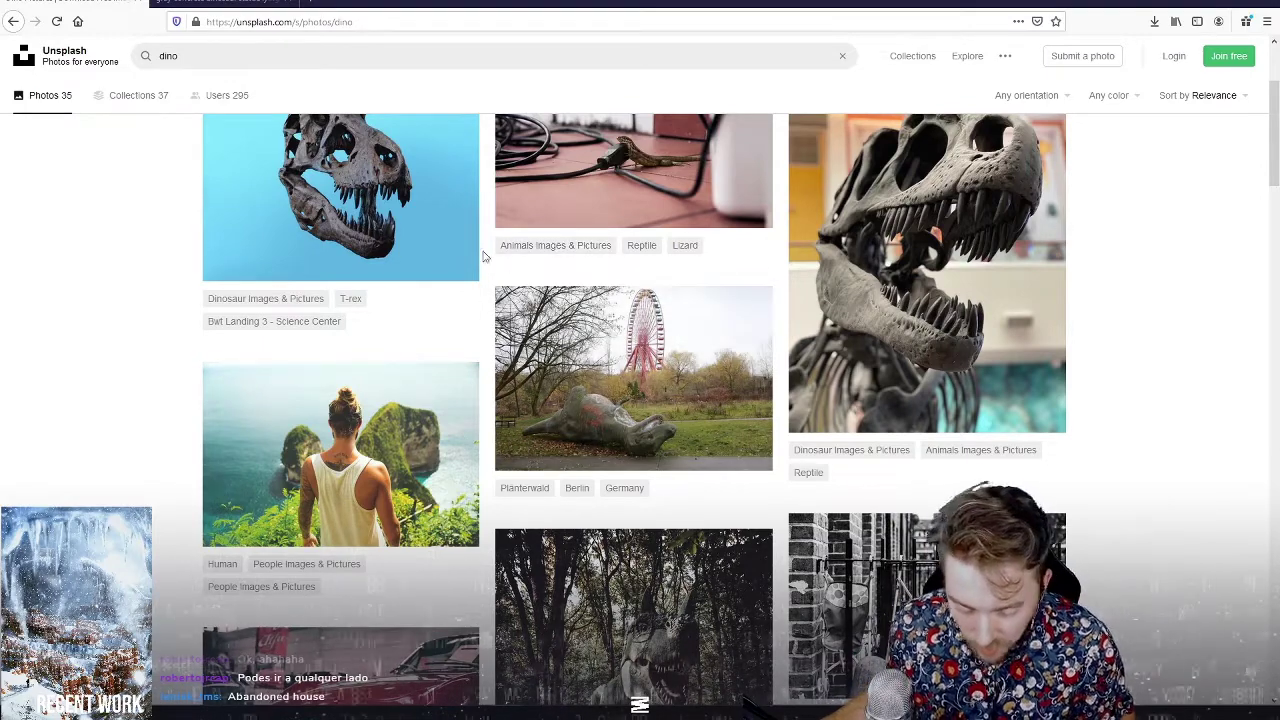
click(290, 140)
Search Unsplash in the second tab for 'abandoned house' photos.
click(320, 50)
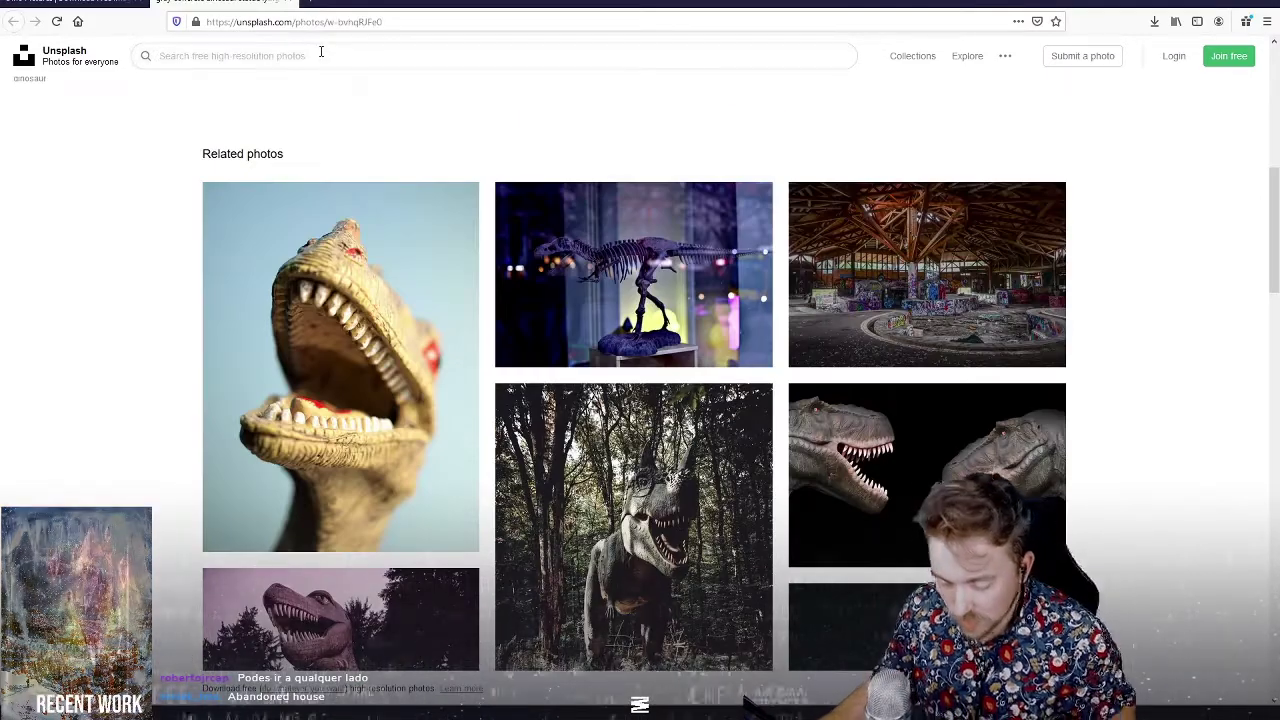
text(abou)
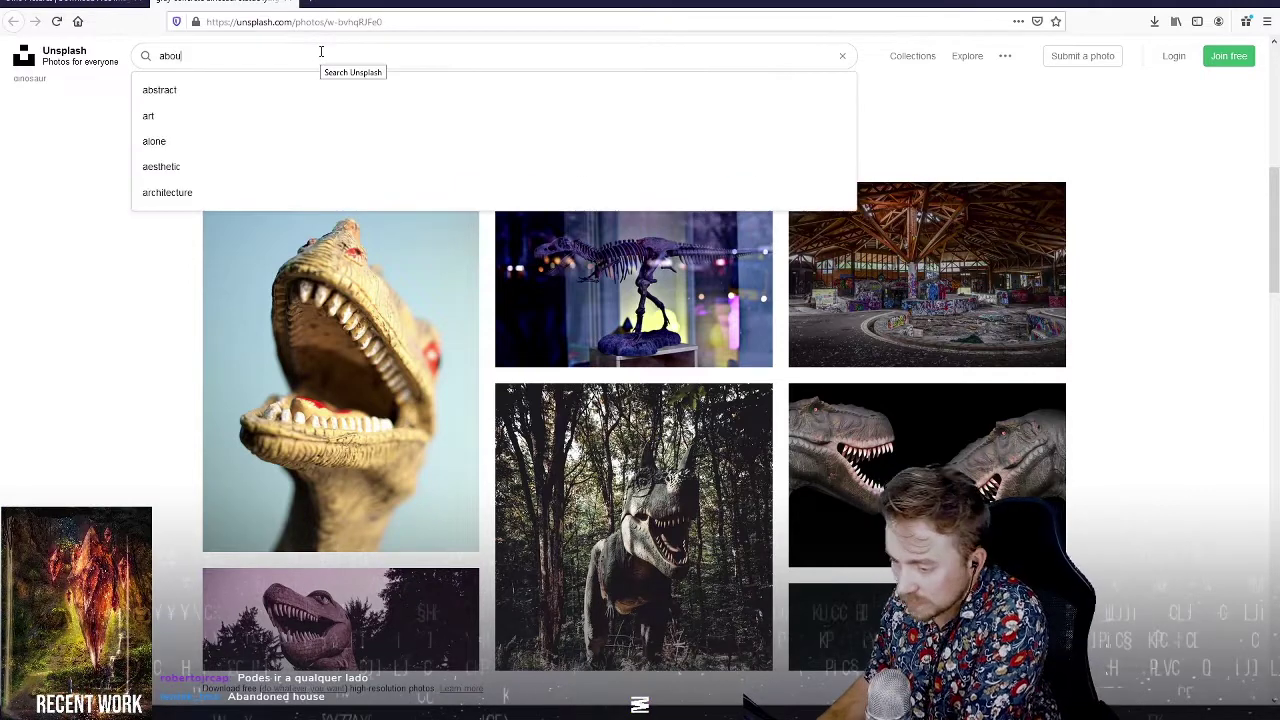
key(BackSpace)
key(BackSpace)
key(BackSpace)
text(andoned jh)
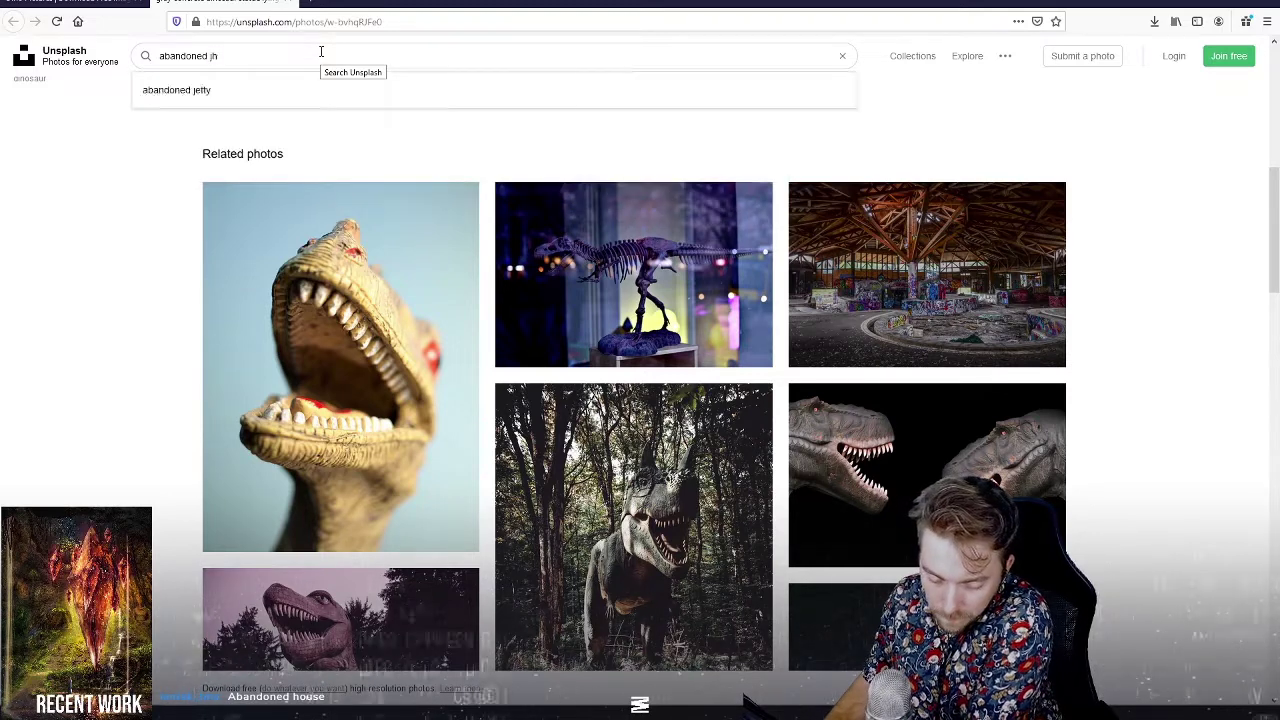
key(BackSpace)
key(BackSpace)
text(houd)
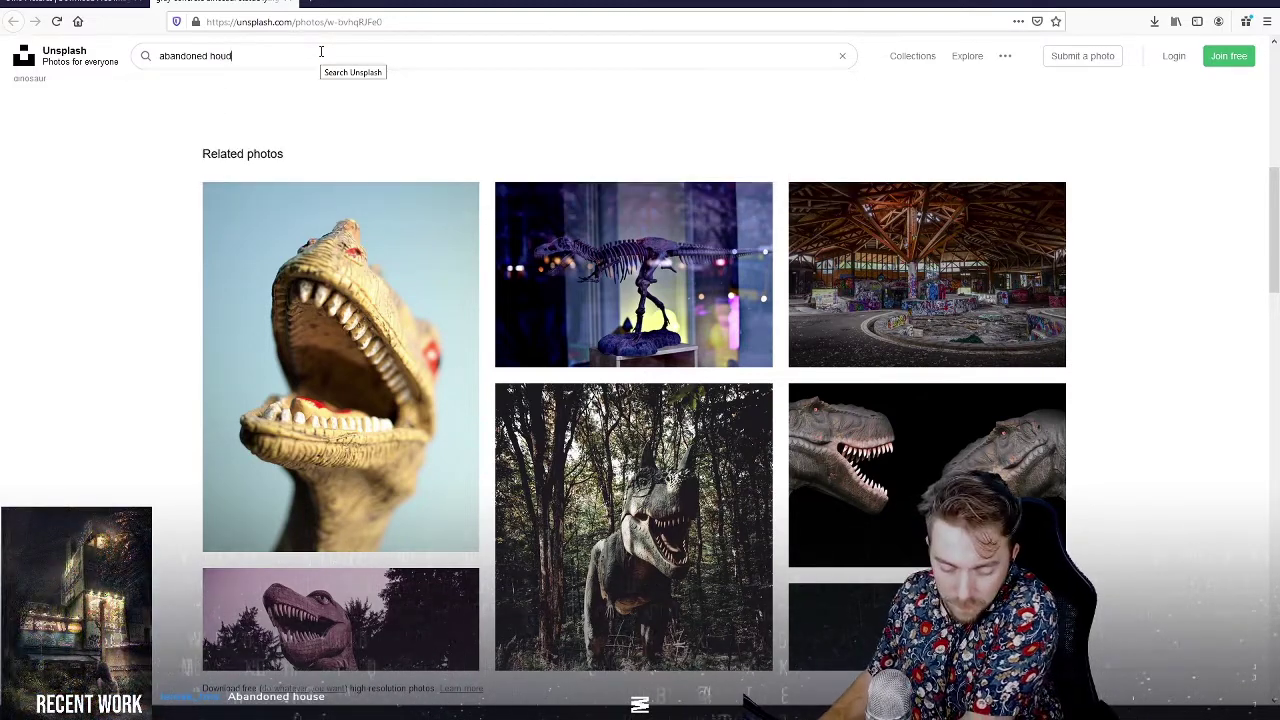
key(Return)
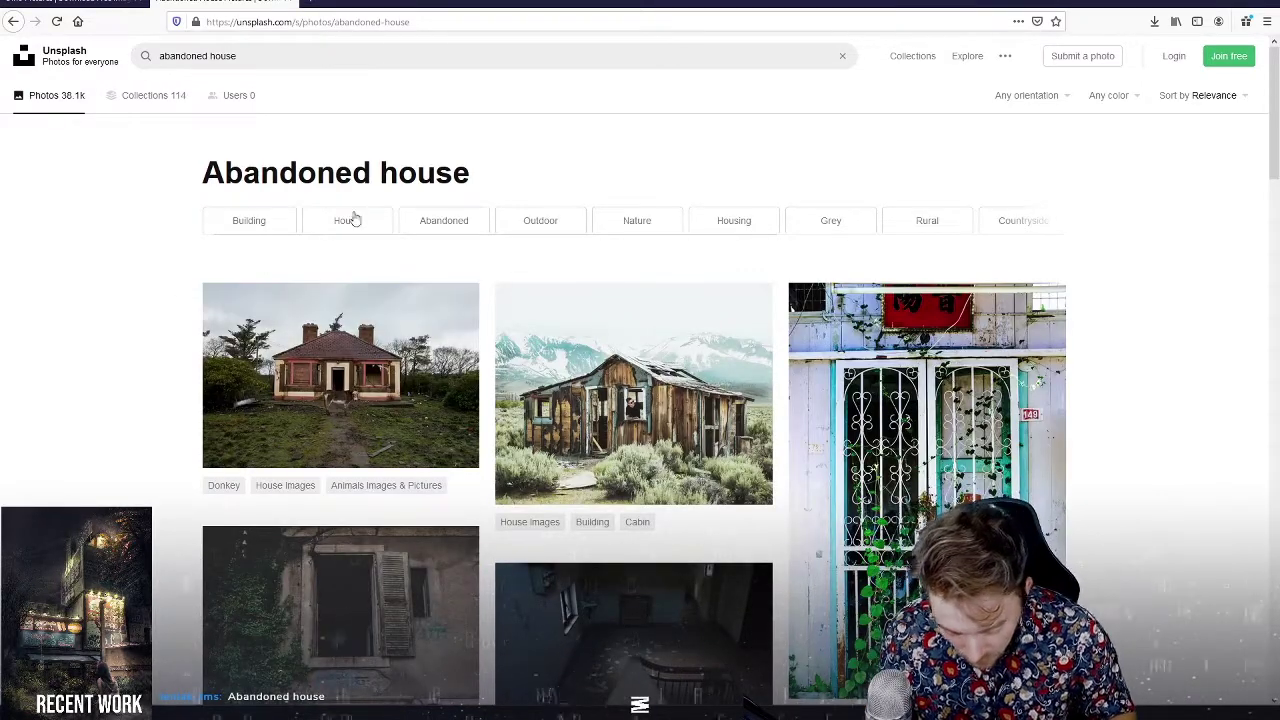
Scroll through the 38.1k abandoned house results to look for a usable house.
scroll(453, 161, down, 1)
scroll(452, 160, down, 2)
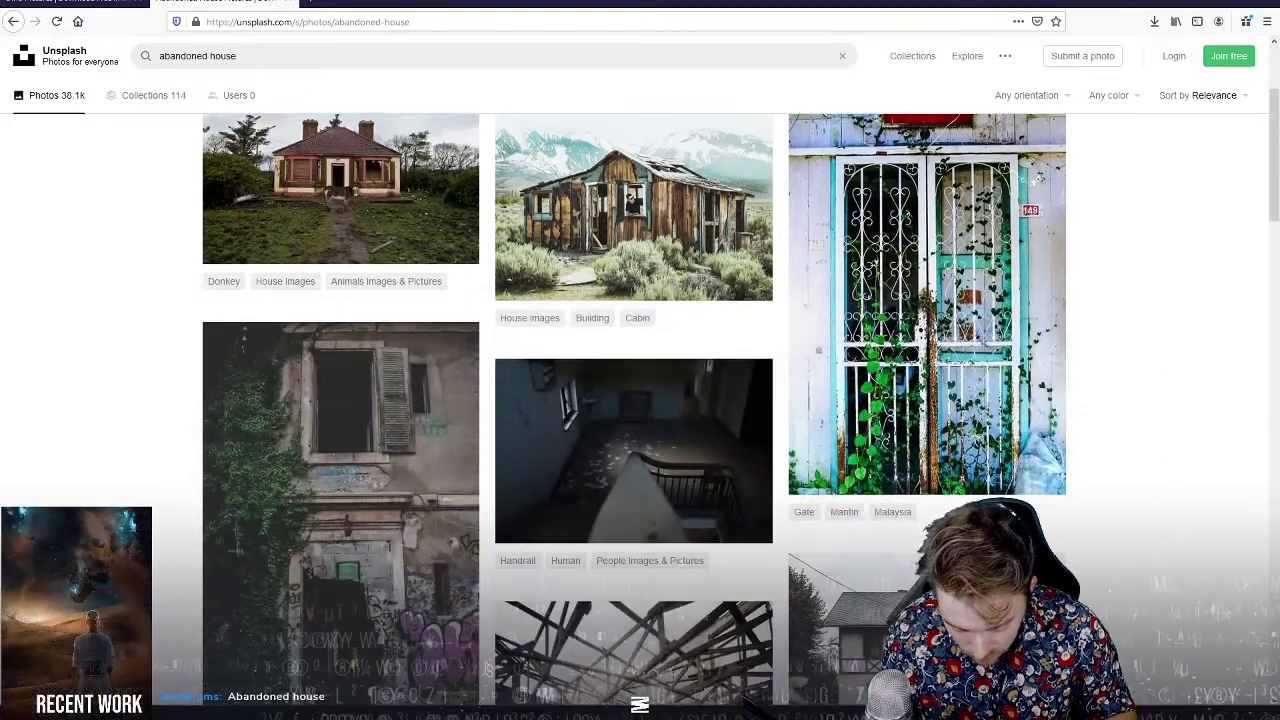
scroll(451, 160, down, 1)
scroll(451, 160, down, 2)
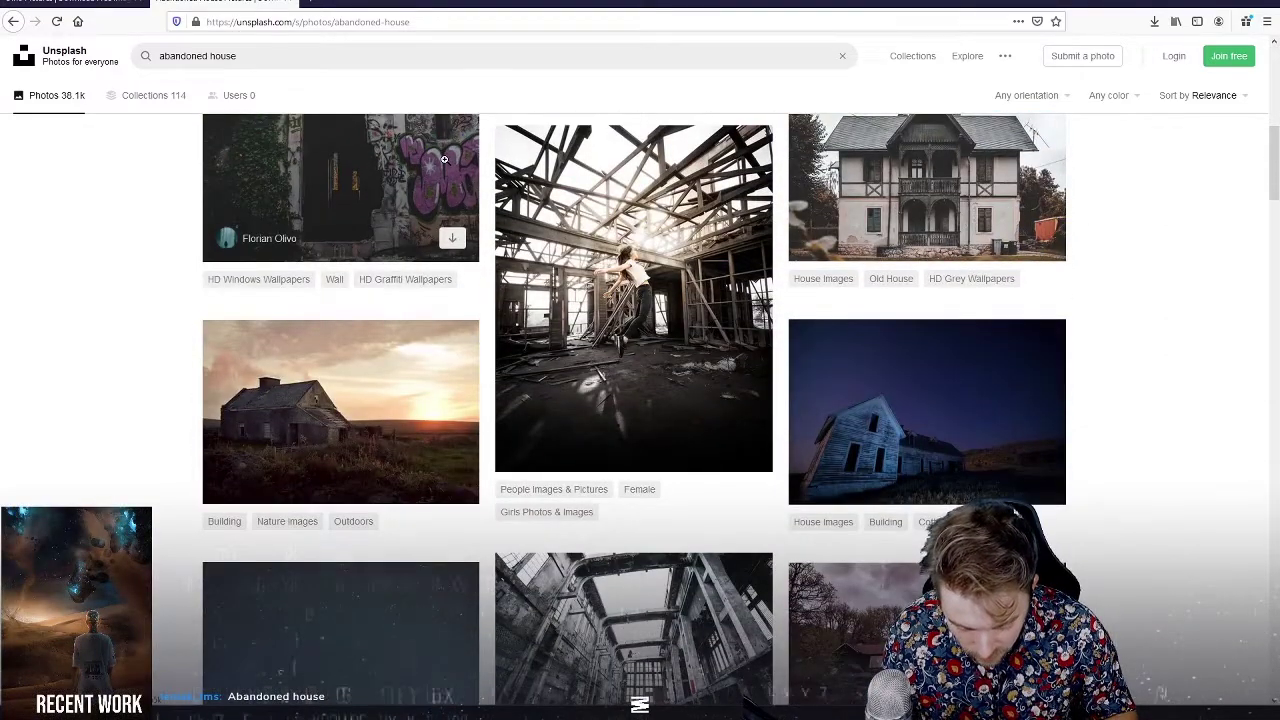
scroll(438, 157, down, 3)
scroll(436, 157, down, 2)
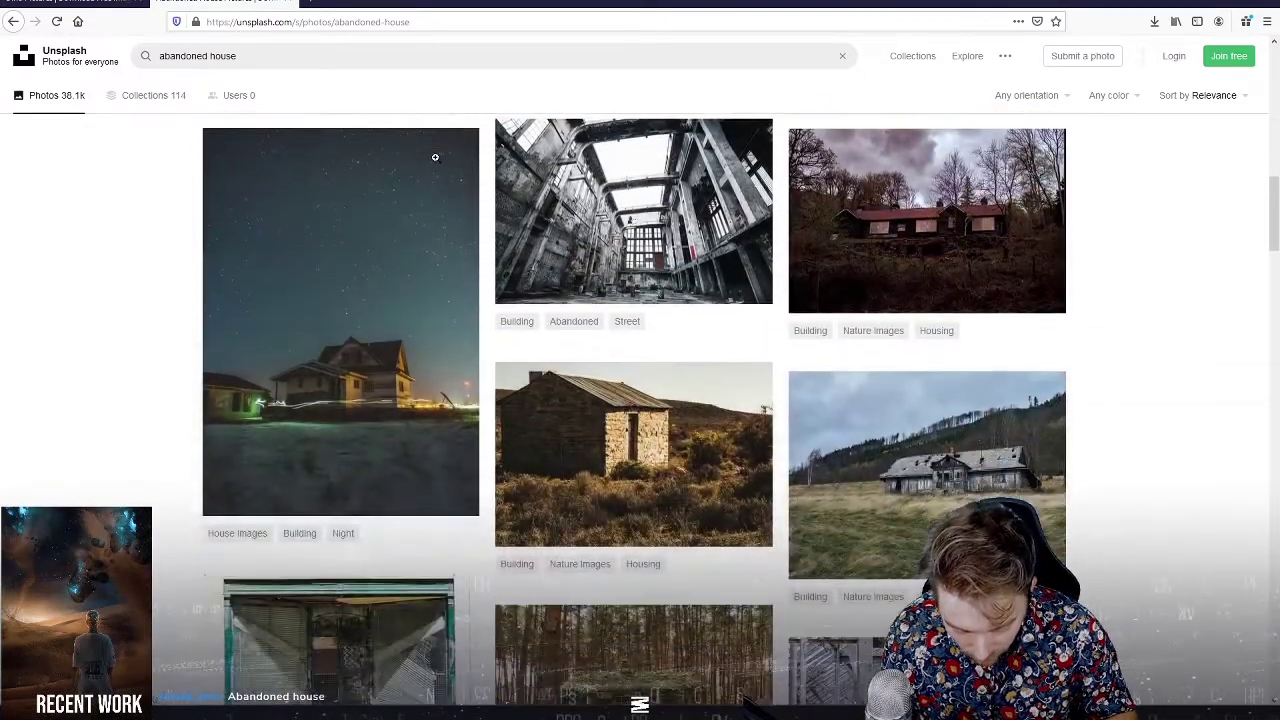
scroll(435, 157, down, 1)
scroll(435, 157, down, 2)
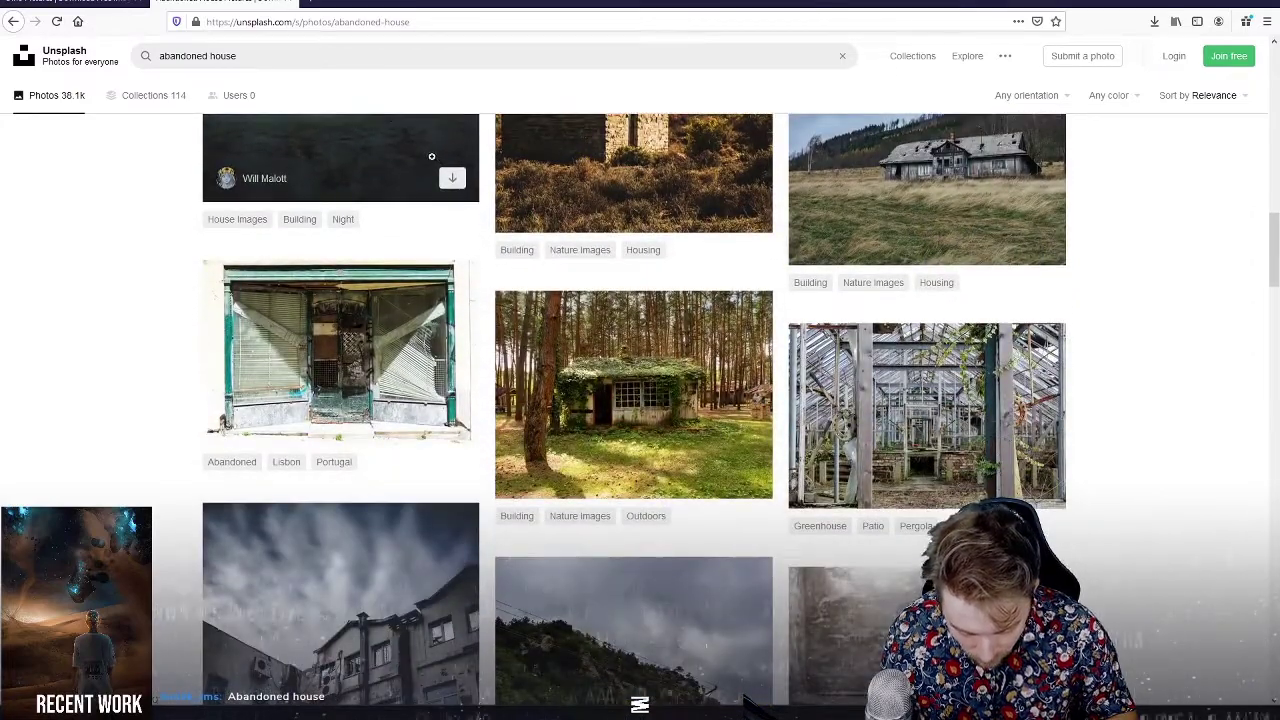
scroll(431, 157, down, 1)
scroll(701, 361, down, 2)
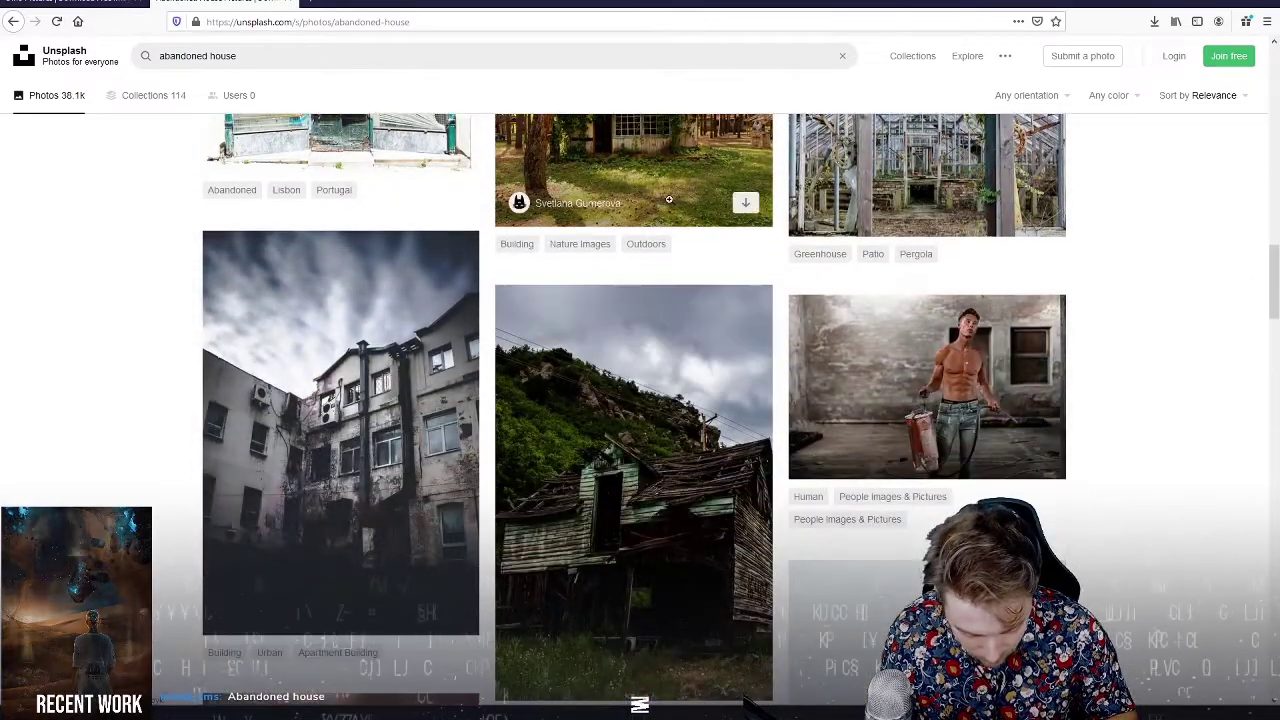
scroll(680, 250, down, 2)
scroll(669, 199, down, 2)
scroll(669, 199, down, 1)
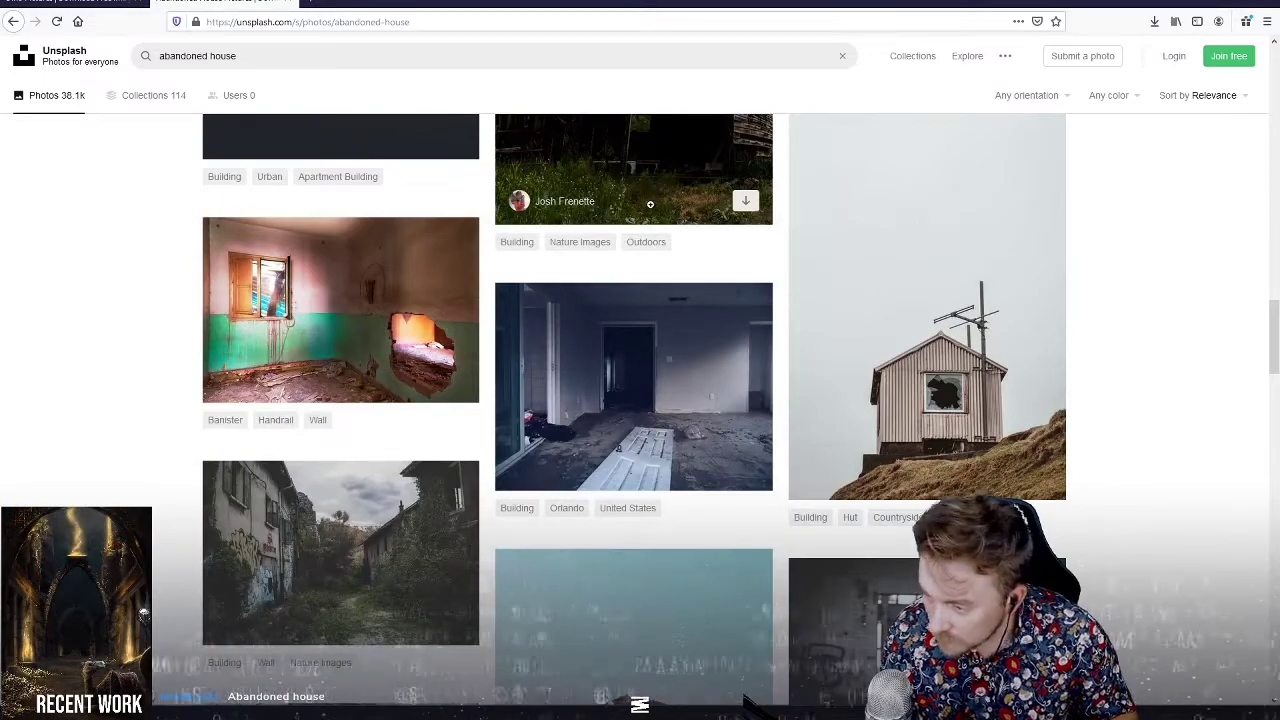
scroll(650, 204, down, 2)
scroll(645, 205, down, 1)
scroll(635, 207, down, 2)
scroll(633, 208, down, 3)
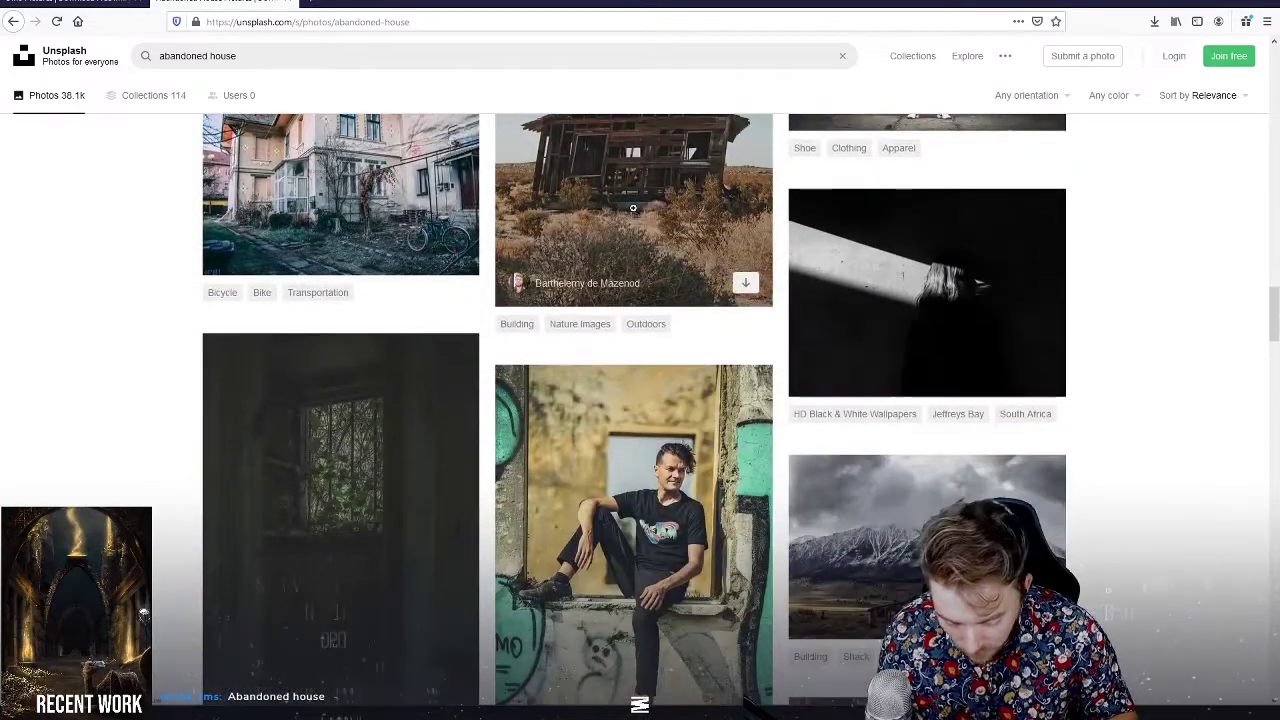
scroll(633, 208, down, 3)
scroll(632, 210, down, 3)
scroll(630, 212, down, 3)
scroll(628, 215, down, 3)
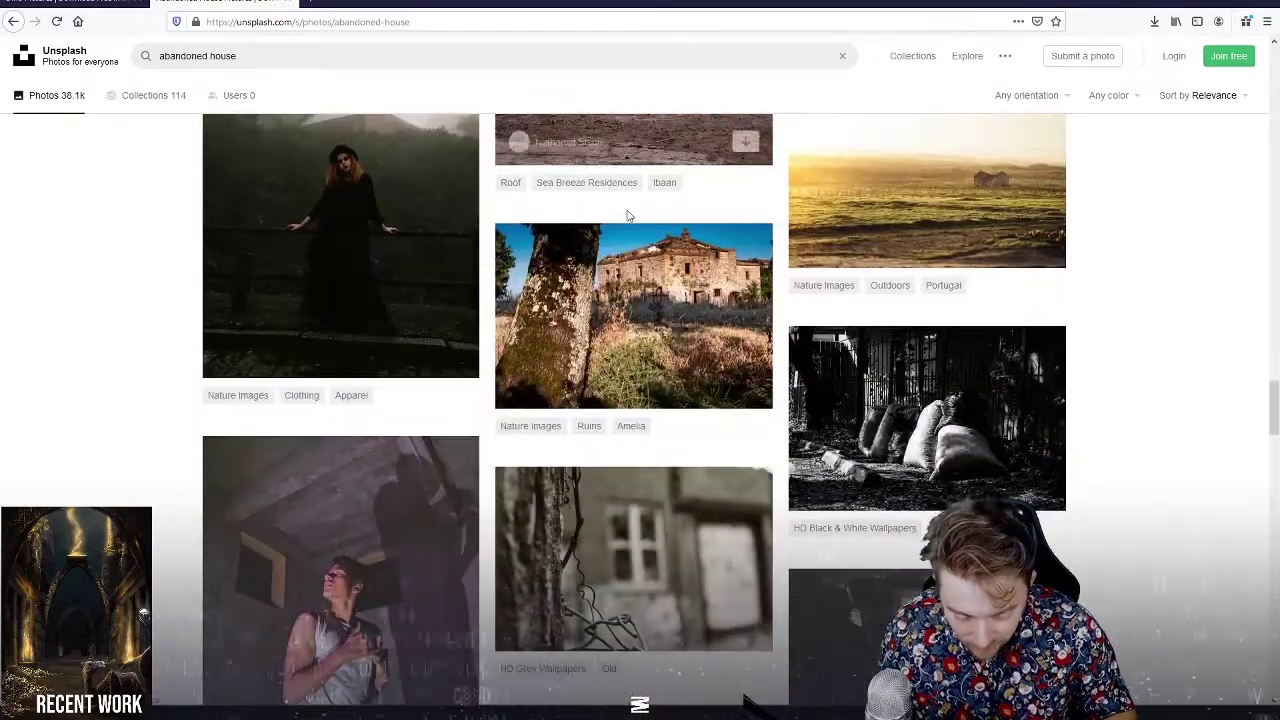
scroll(626, 216, down, 2)
scroll(622, 218, down, 1)
scroll(618, 220, down, 4)
scroll(613, 222, down, 4)
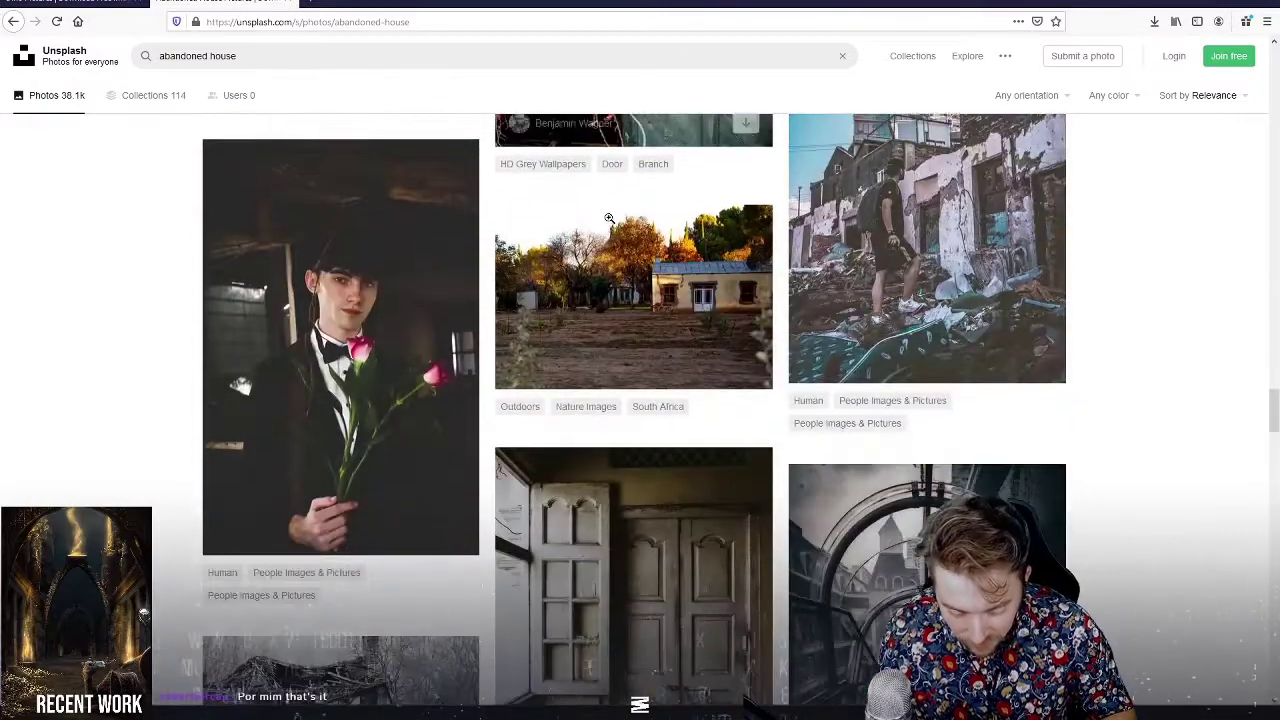
mouse_move(452, 463)
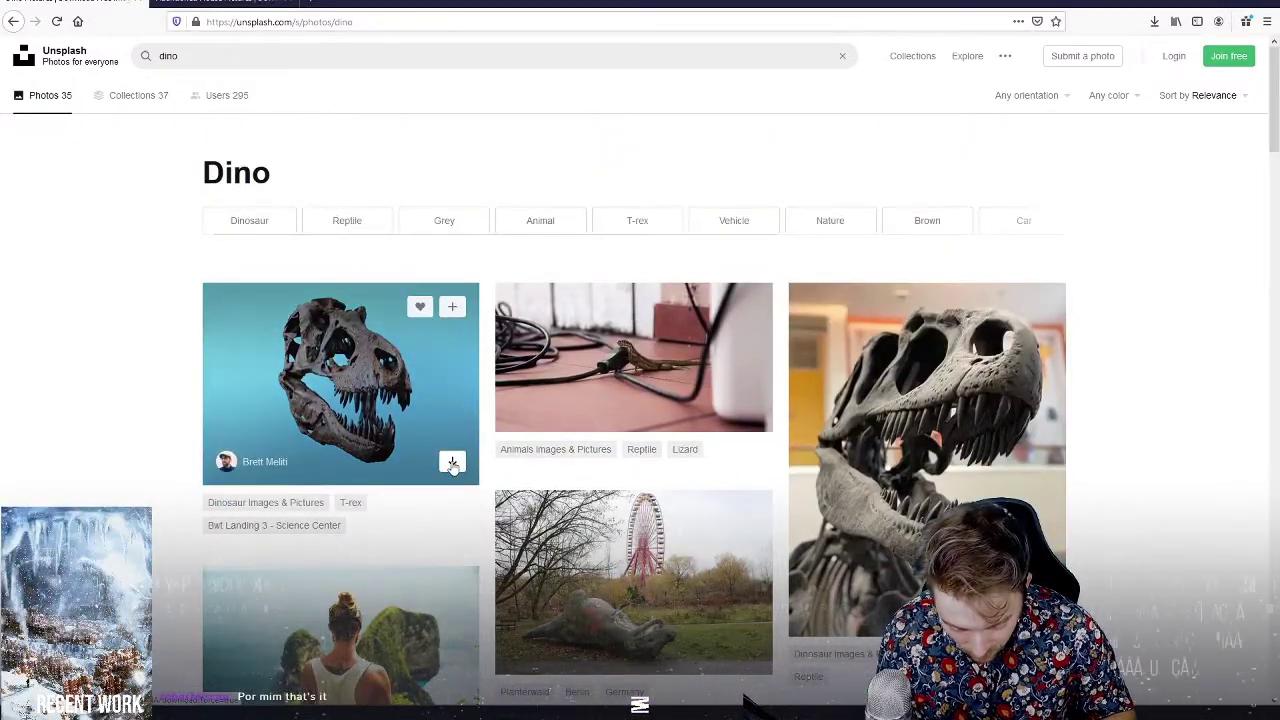
Download the T. rex skull on blue photo, then browse further down the dino results.
click(450, 464)
scroll(450, 460, down, 5)
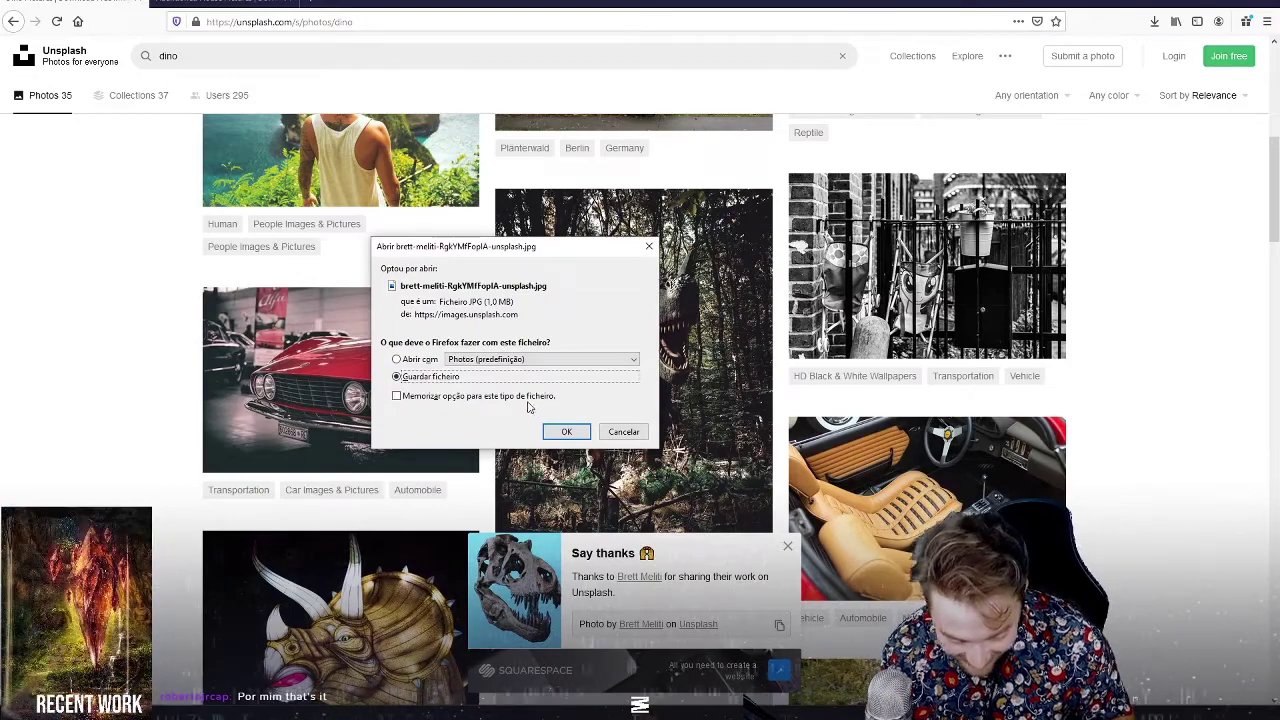
click(566, 432)
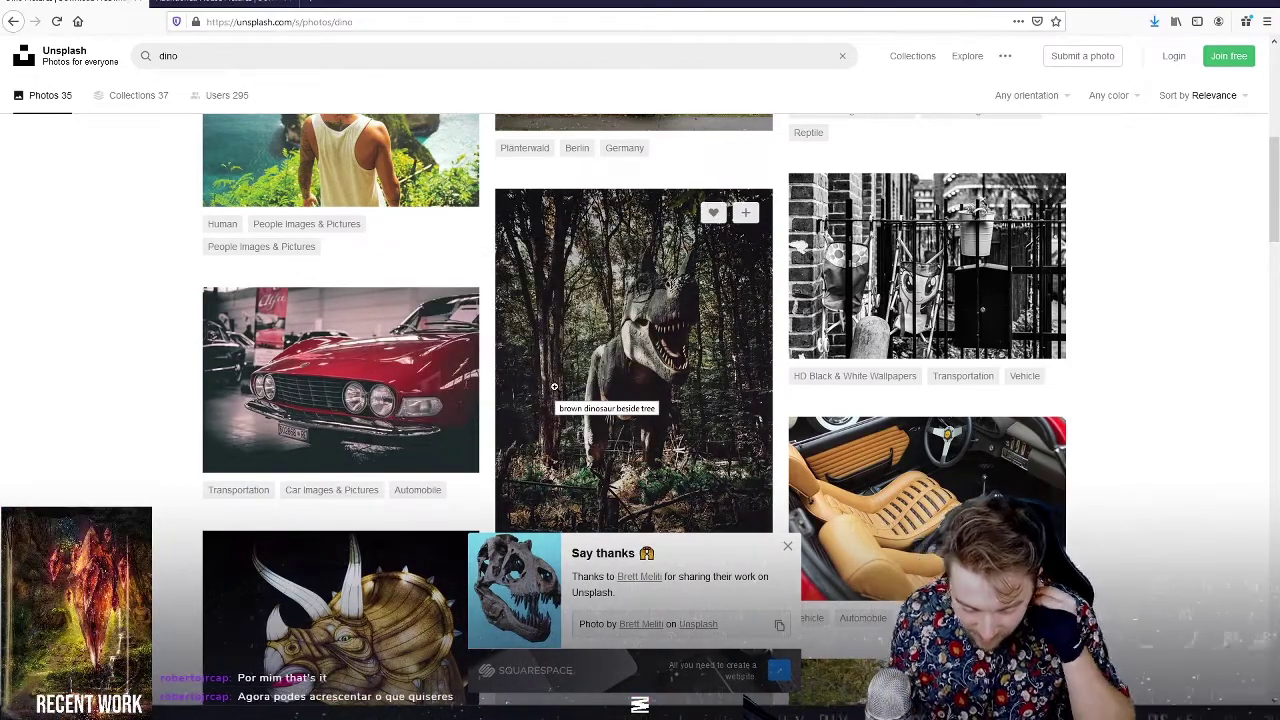
scroll(554, 385, down, 3)
scroll(545, 390, down, 4)
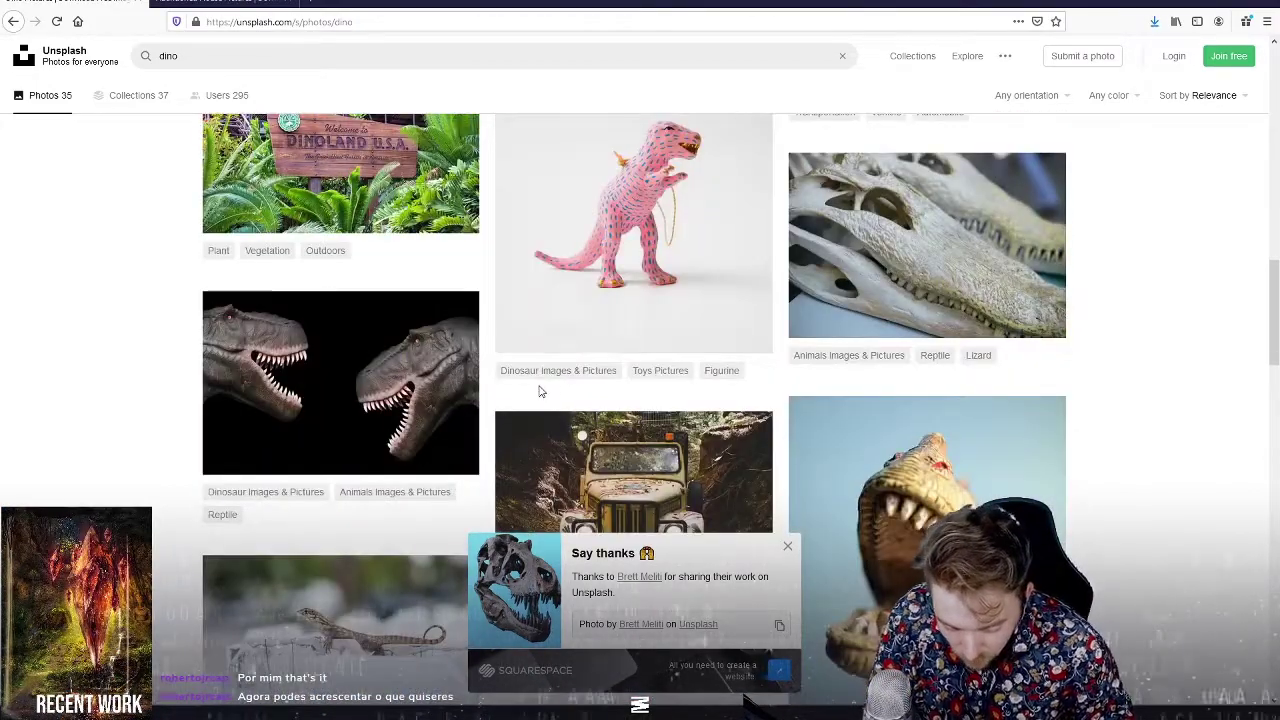
scroll(535, 390, down, 3)
scroll(530, 390, down, 3)
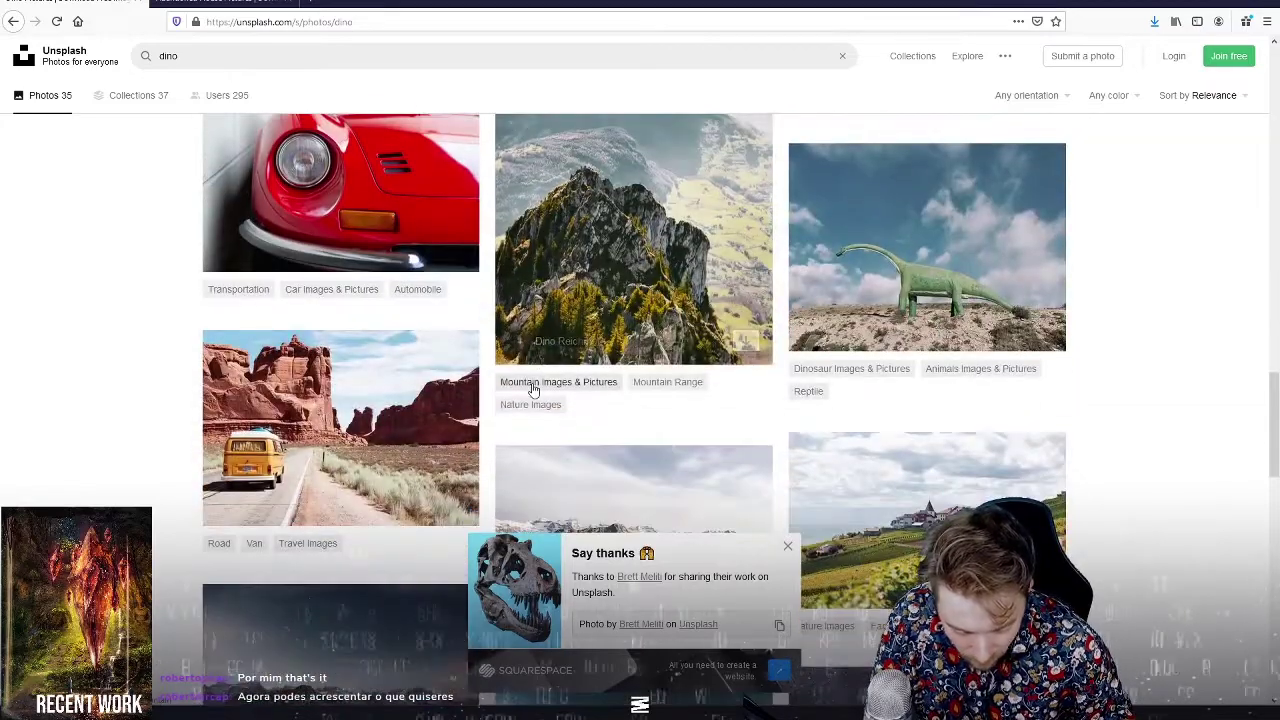
scroll(527, 390, down, 3)
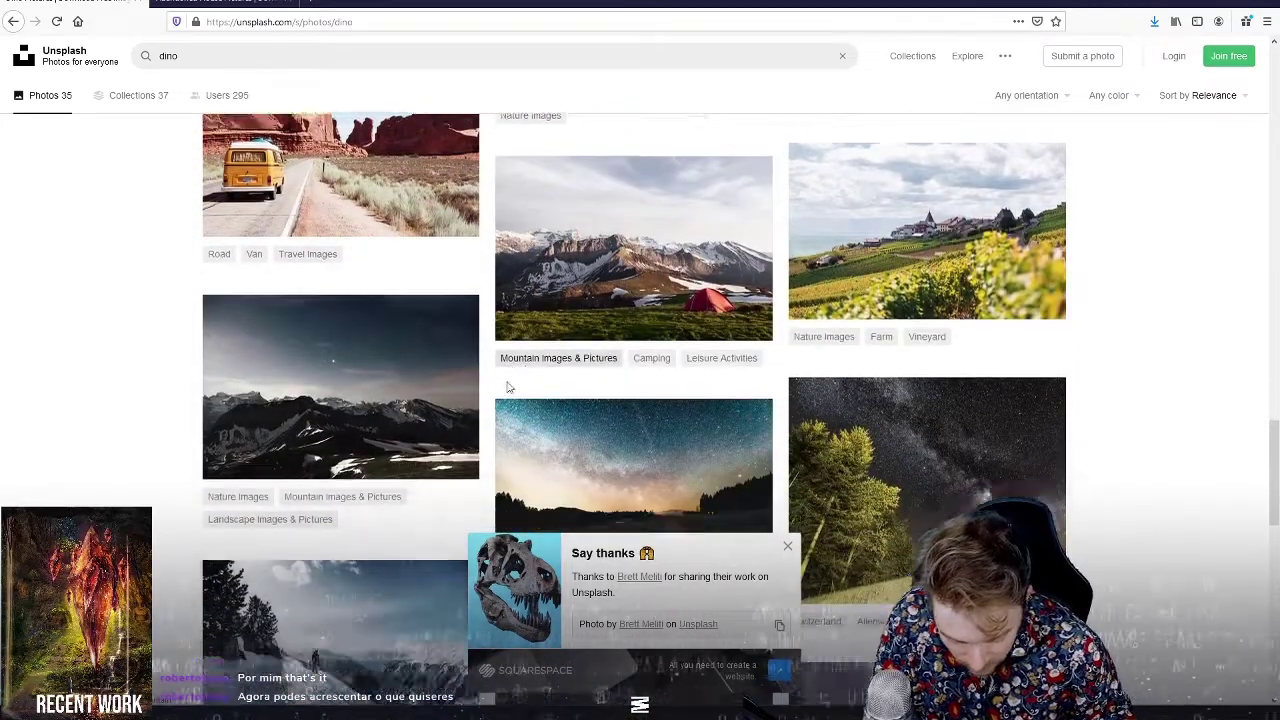
scroll(515, 388, down, 4)
scroll(505, 387, down, 3)
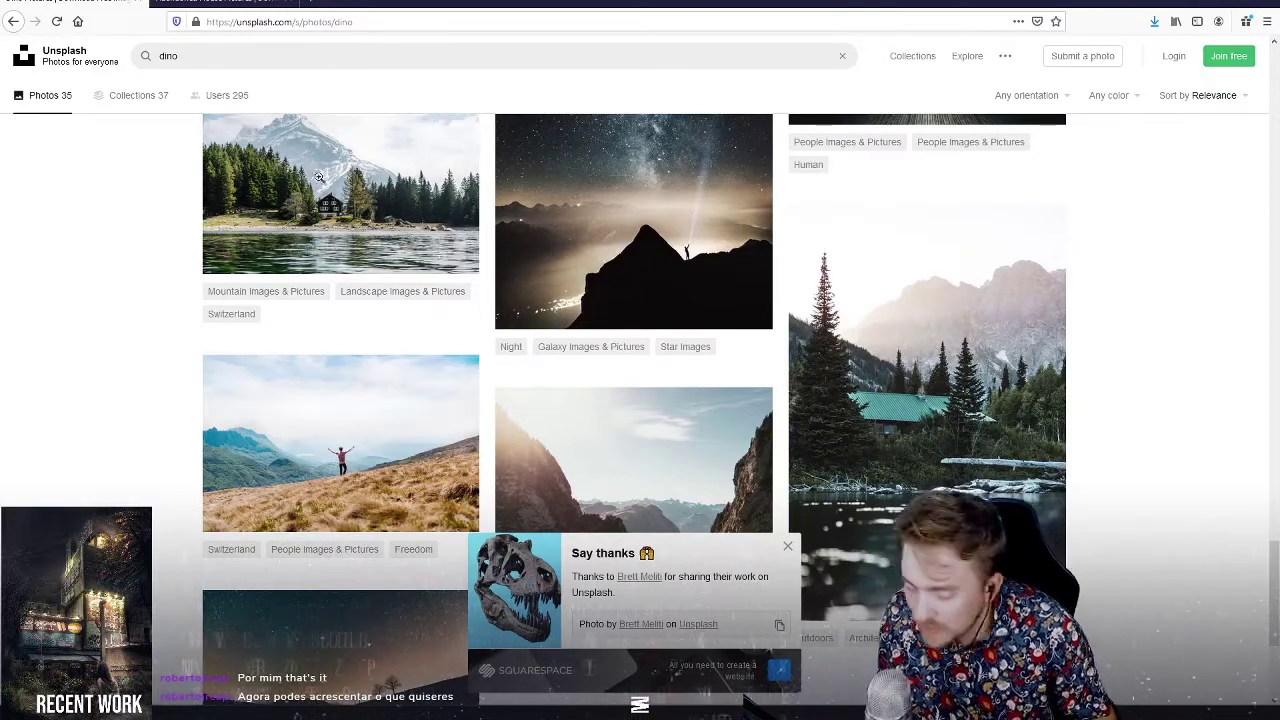
scroll(685, 352, down, 3)
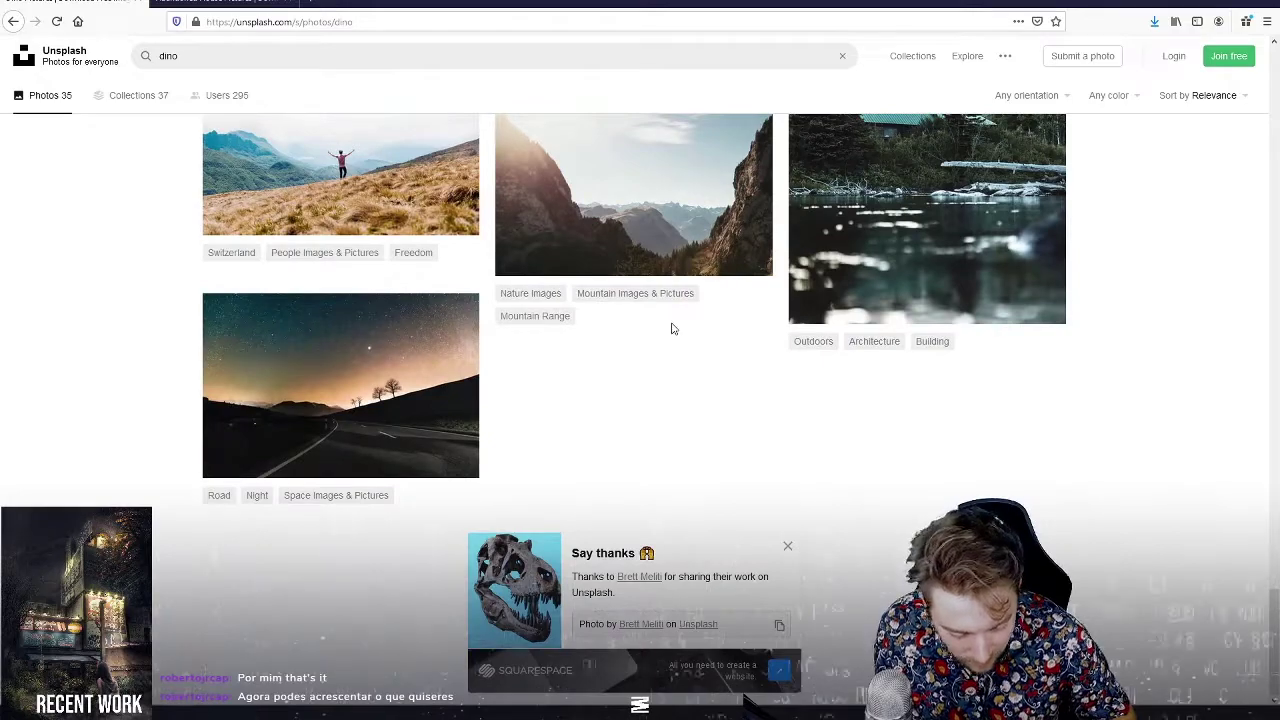
scroll(672, 328, down, 5)
scroll(620, 320, down, 5)
scroll(590, 316, down, 5)
scroll(590, 316, up, 3)
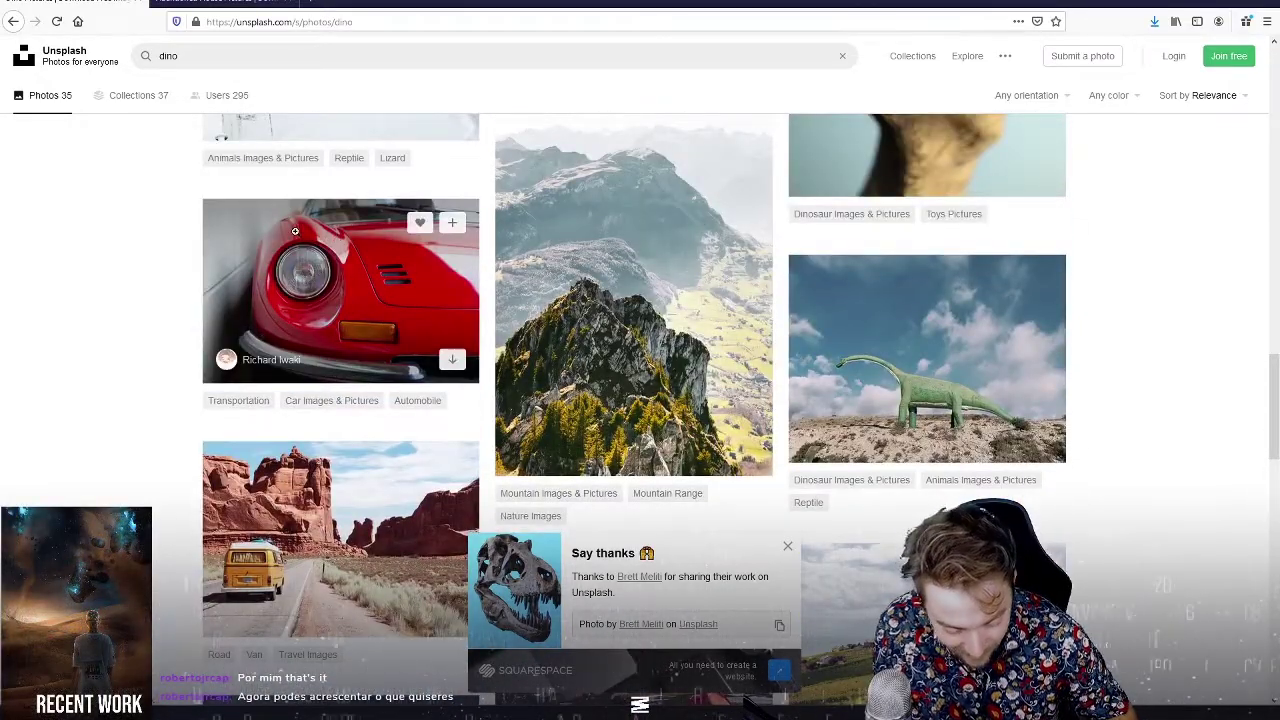
scroll(400, 260, down, 3)
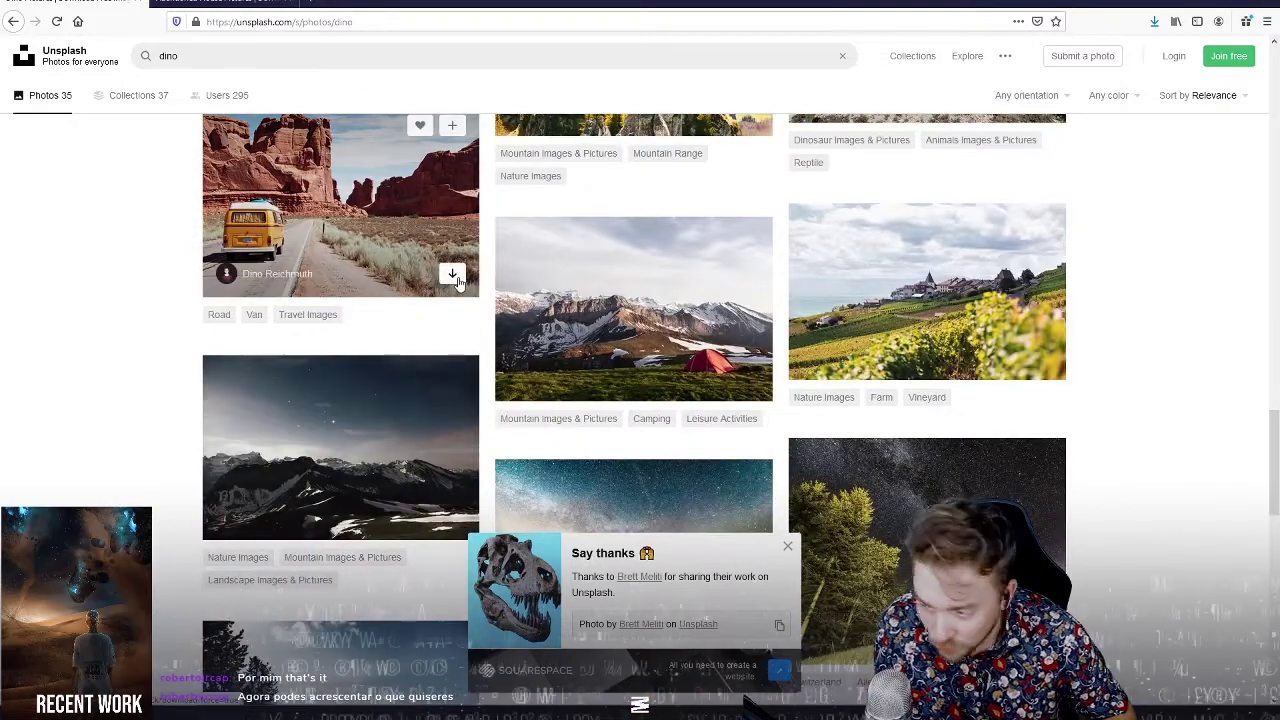
Start downloading the desert road van photo, dismiss the prompt and scroll back up.
click(454, 277)
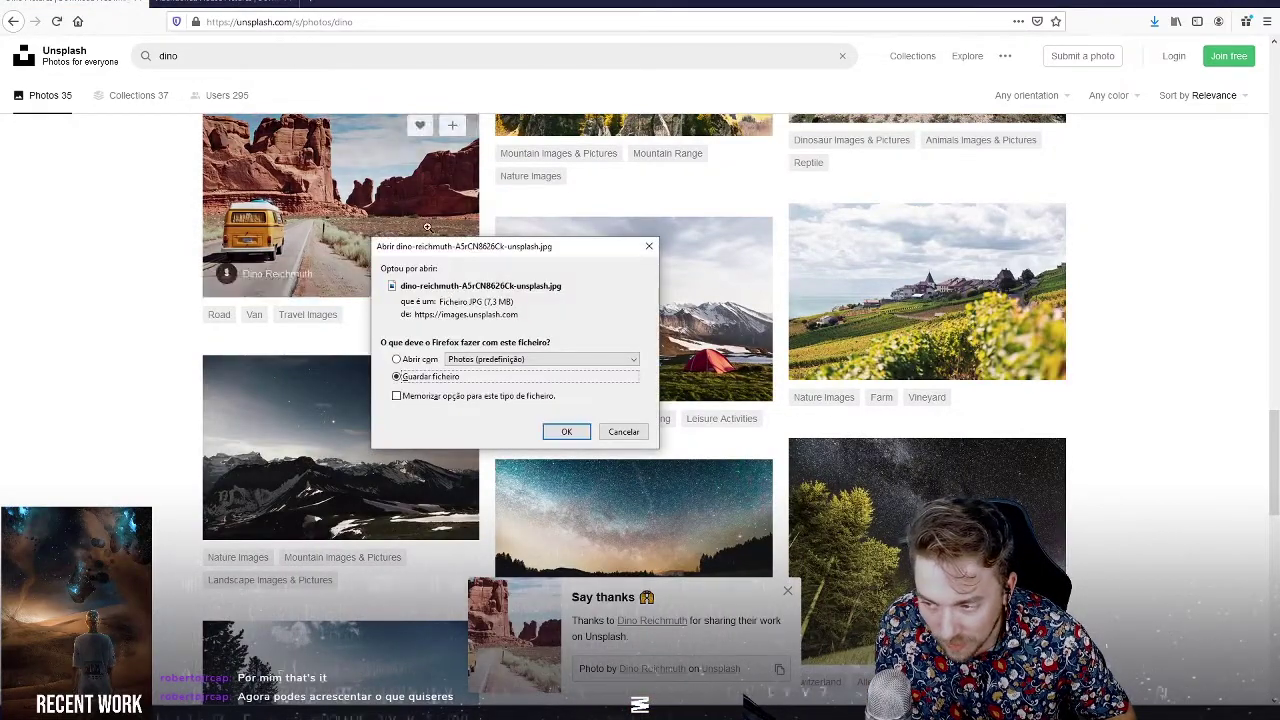
scroll(490, 380, up, 3)
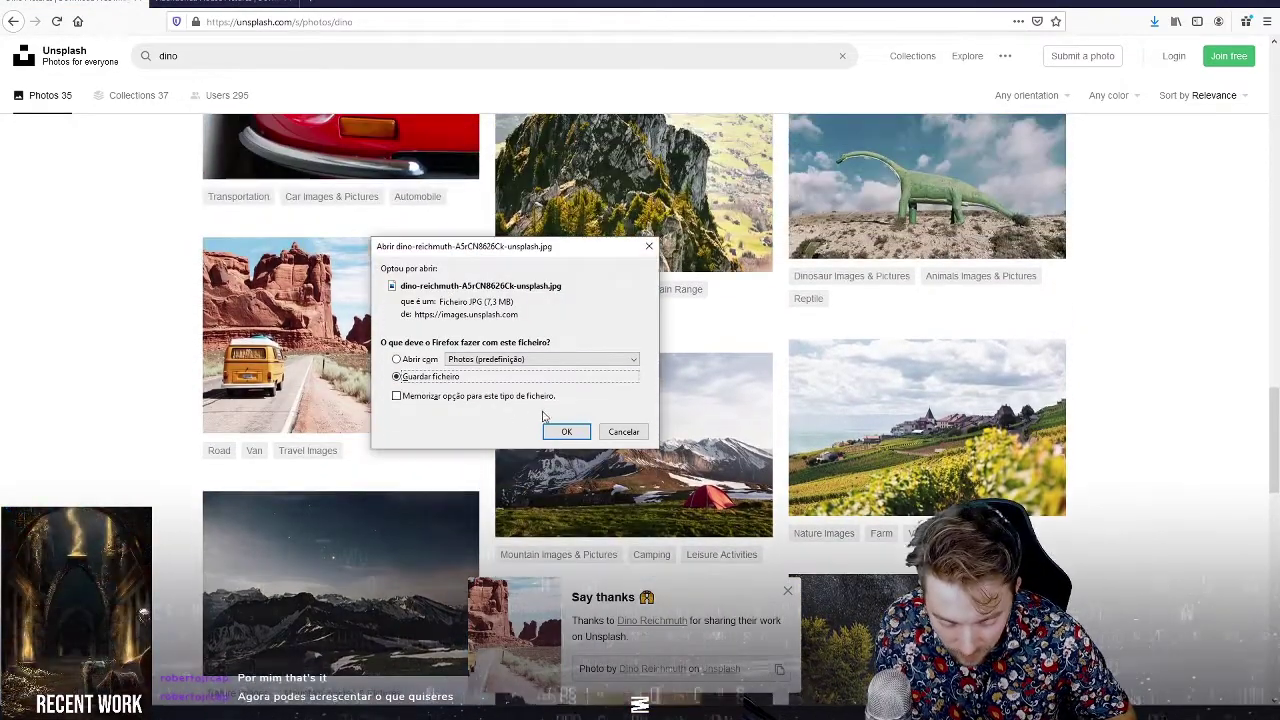
key(Return)
scroll(490, 408, up, 5)
scroll(457, 400, up, 5)
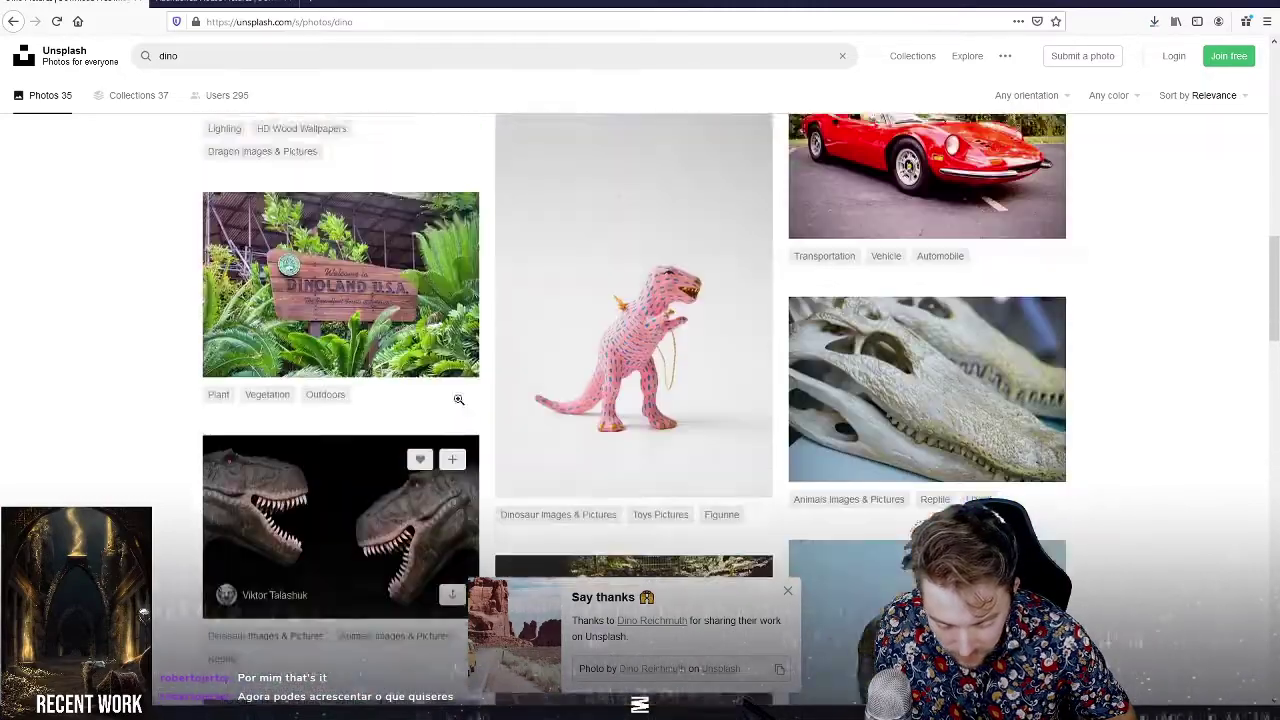
scroll(457, 400, up, 5)
scroll(455, 400, up, 5)
scroll(454, 399, up, 3)
scroll(451, 405, up, 2)
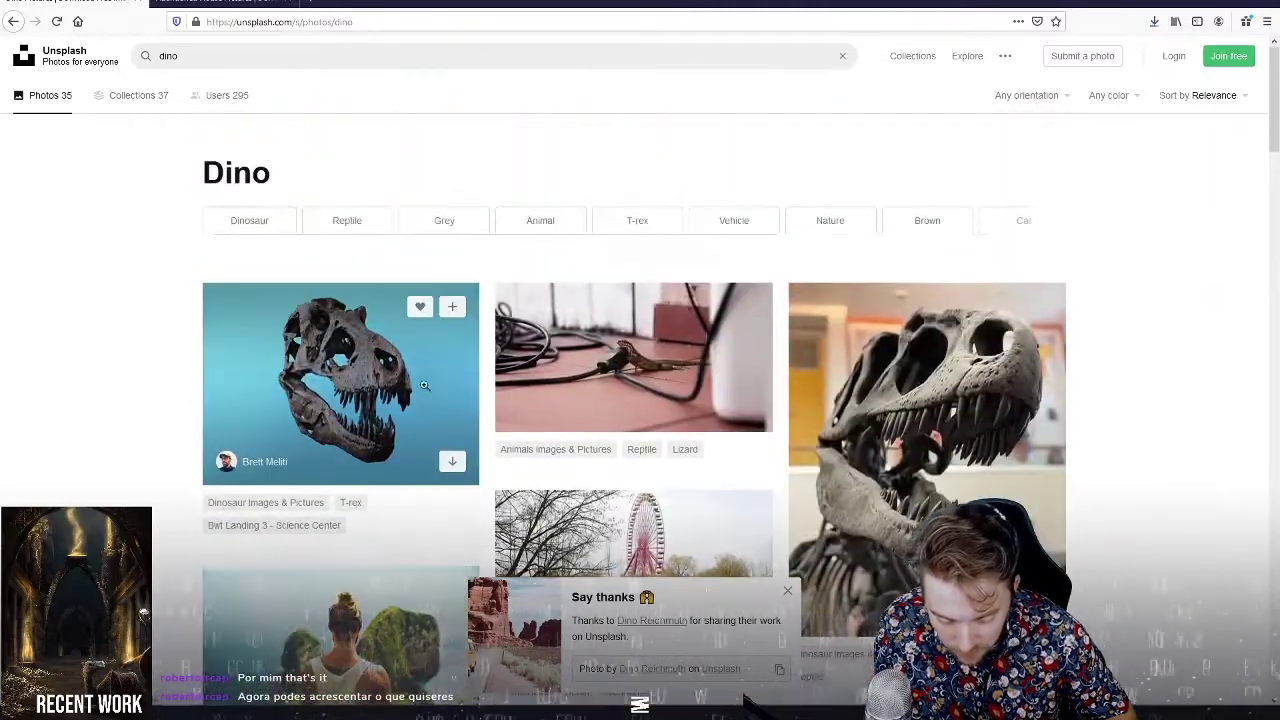
Open the T. rex skull on blue photo and send a related forest T. rex photo to a new tab.
click(400, 390)
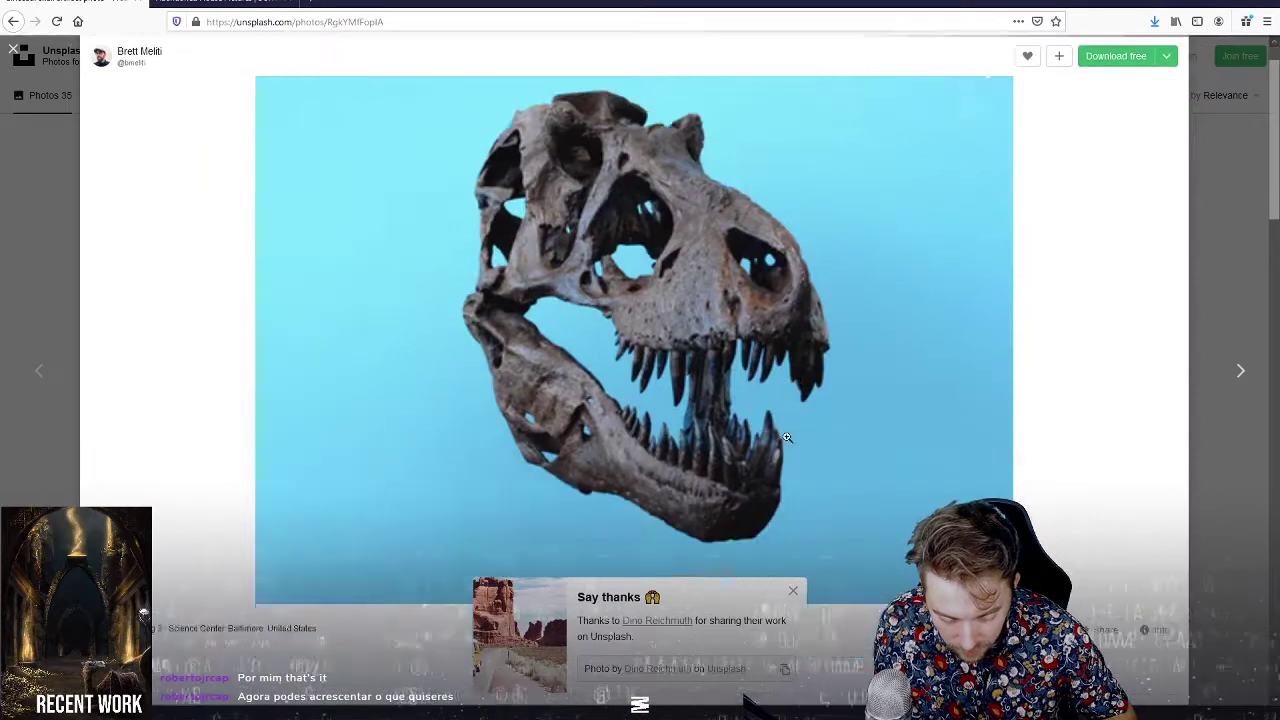
scroll(800, 430, down, 5)
scroll(783, 445, down, 3)
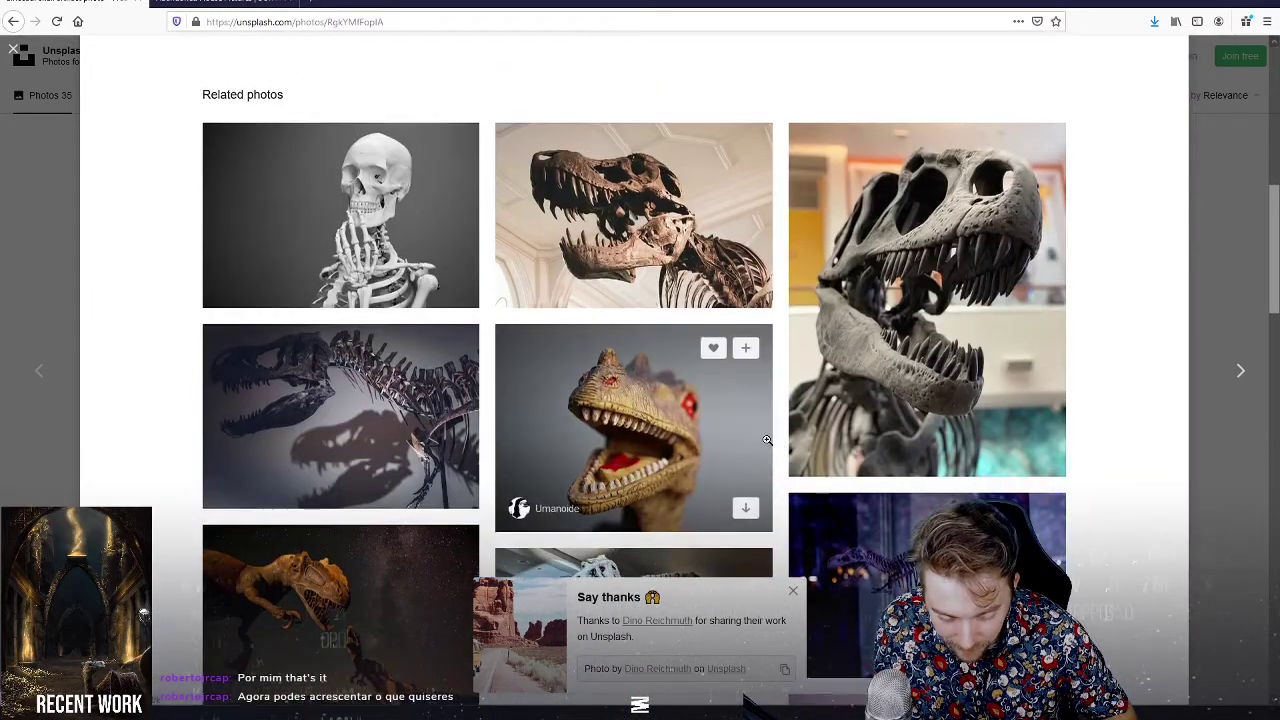
scroll(767, 440, down, 1)
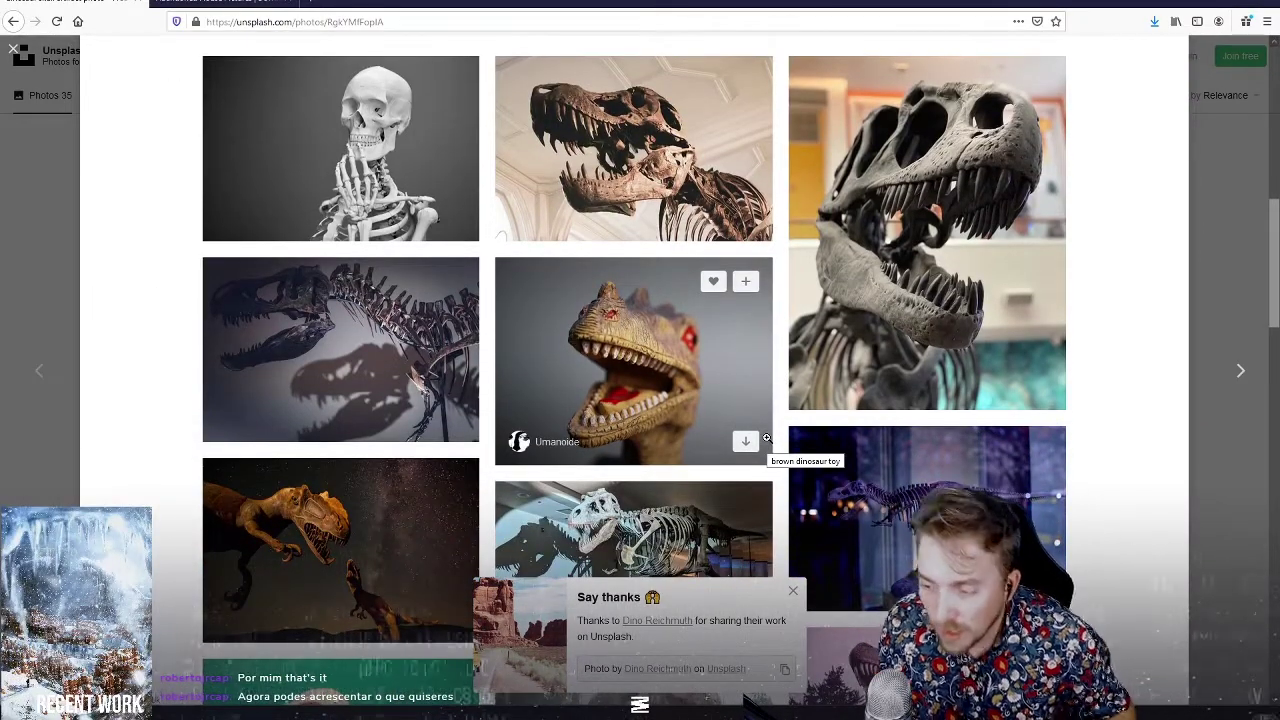
scroll(873, 575, down, 3)
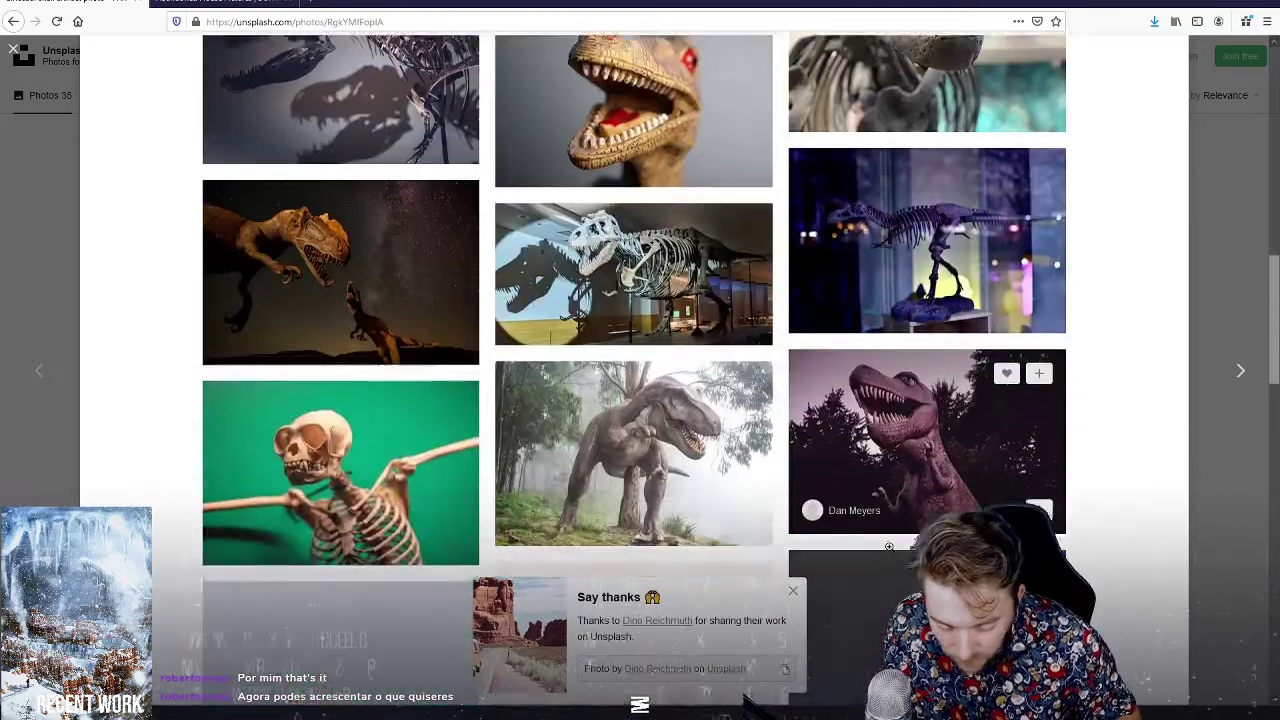
scroll(824, 503, down, 1)
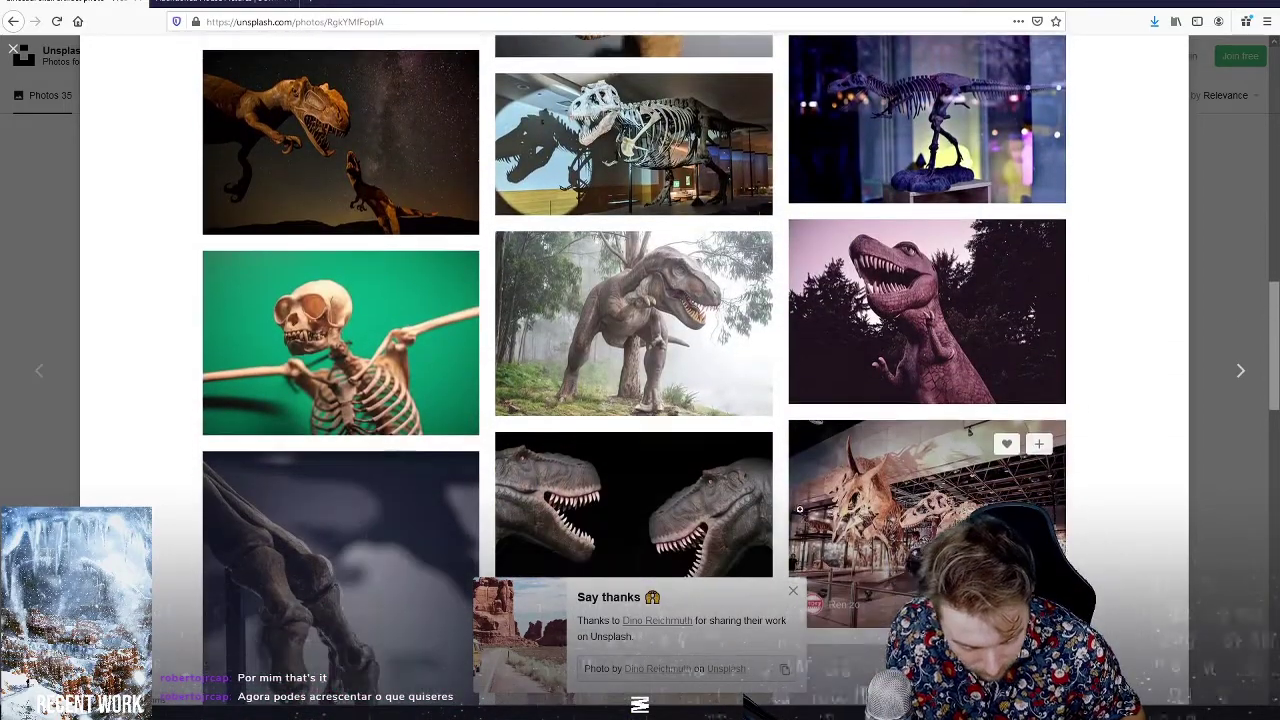
right_click(663, 277)
click(670, 282)
scroll(670, 282, down, 3)
scroll(665, 284, down, 2)
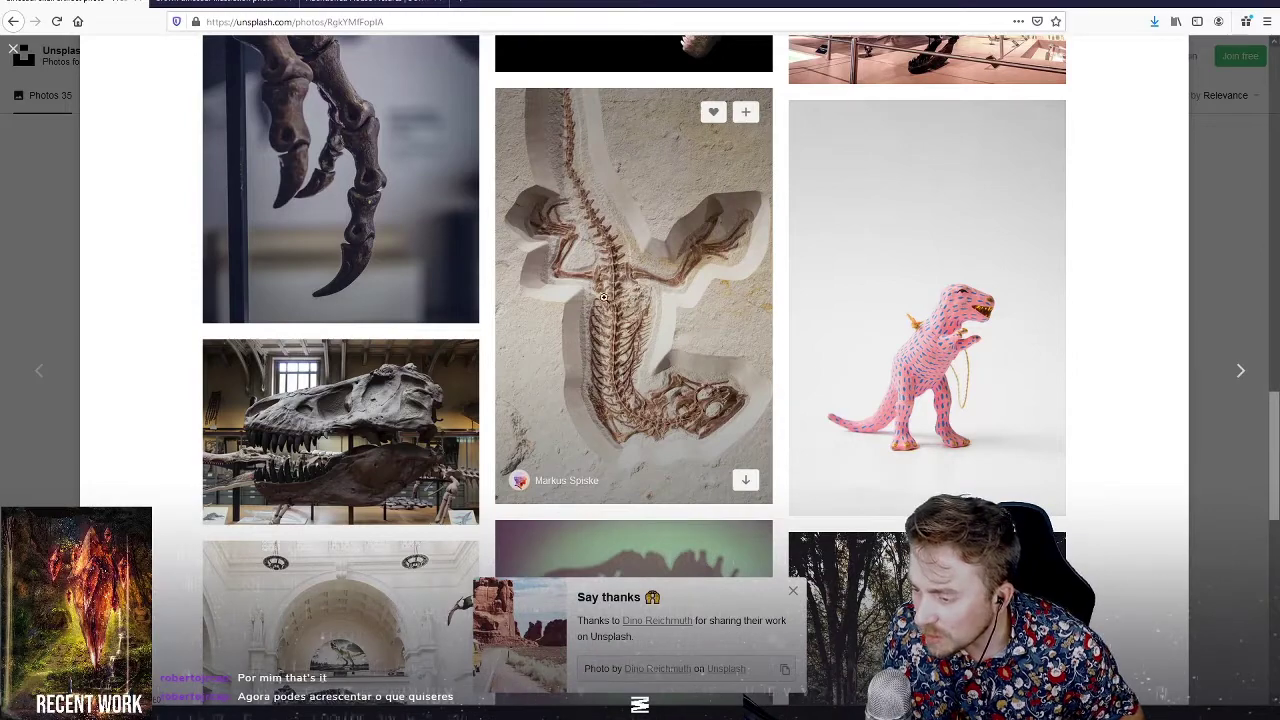
Look over the Tiranosaurus Rex photo page from Spain in its tab.
click(372, 4)
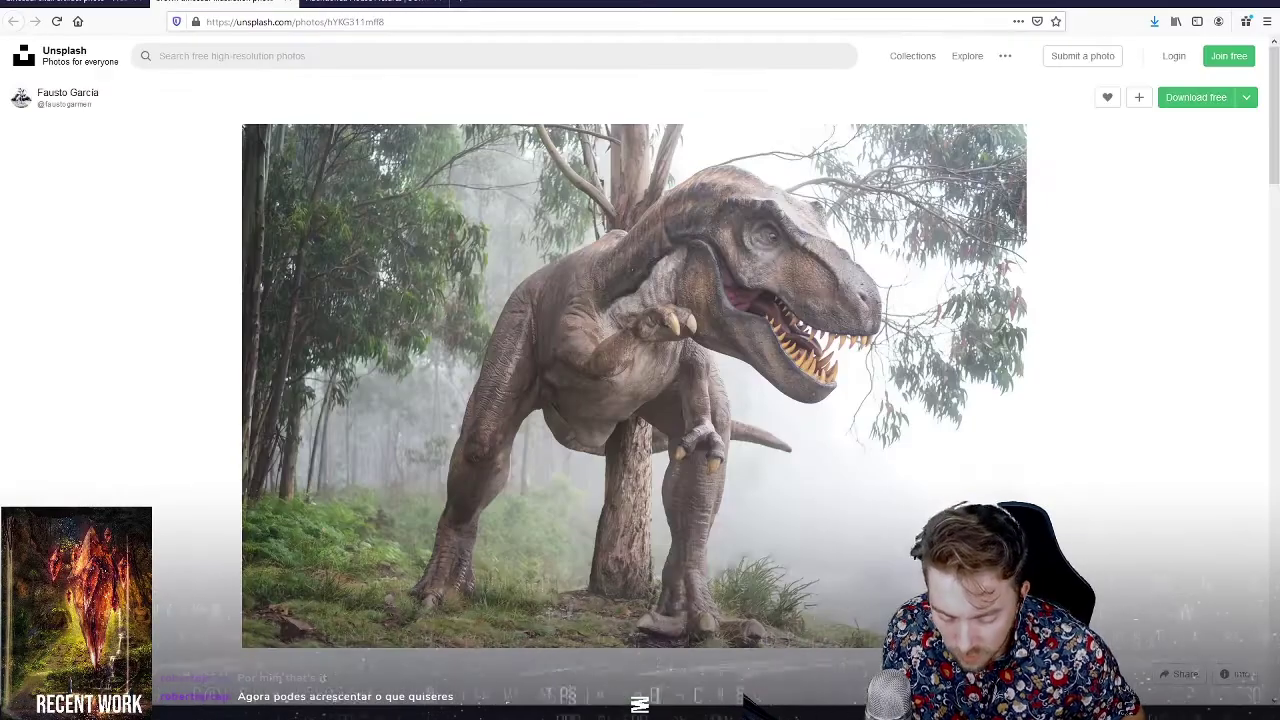
scroll(647, 189, down, 3)
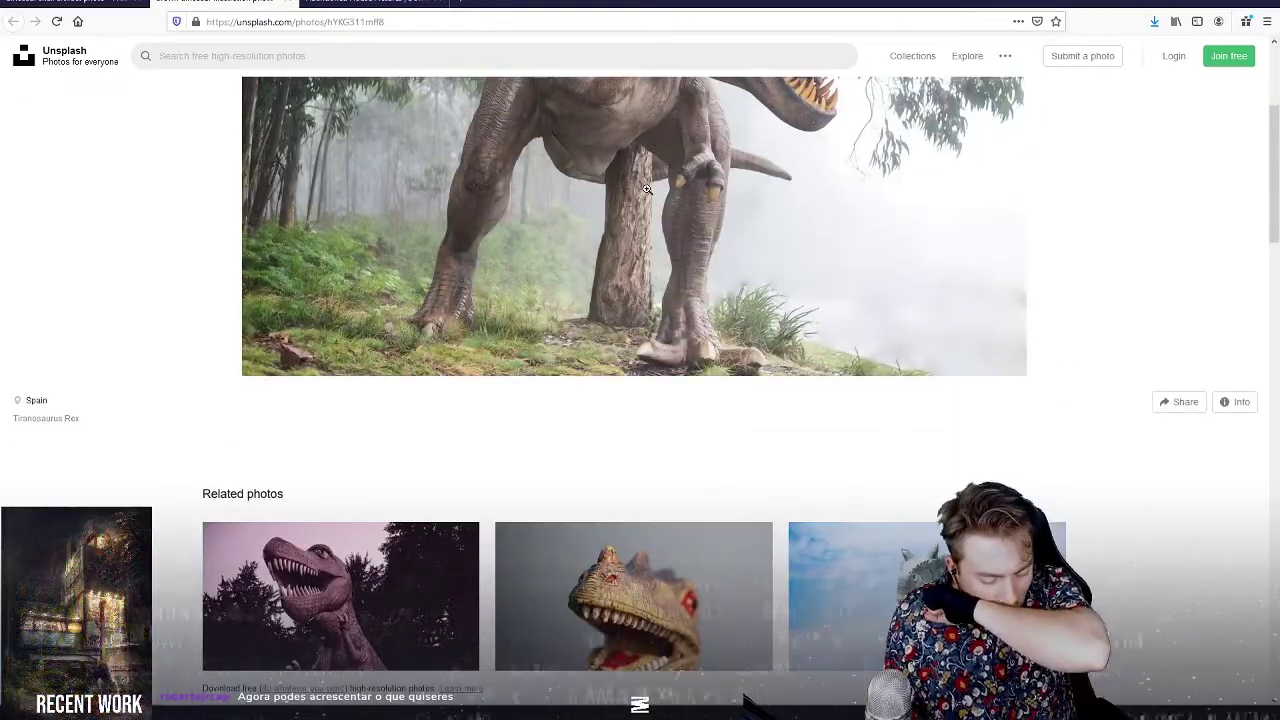
scroll(726, 481, down, 3)
scroll(691, 448, up, 3)
scroll(622, 418, up, 2)
scroll(625, 400, up, 1)
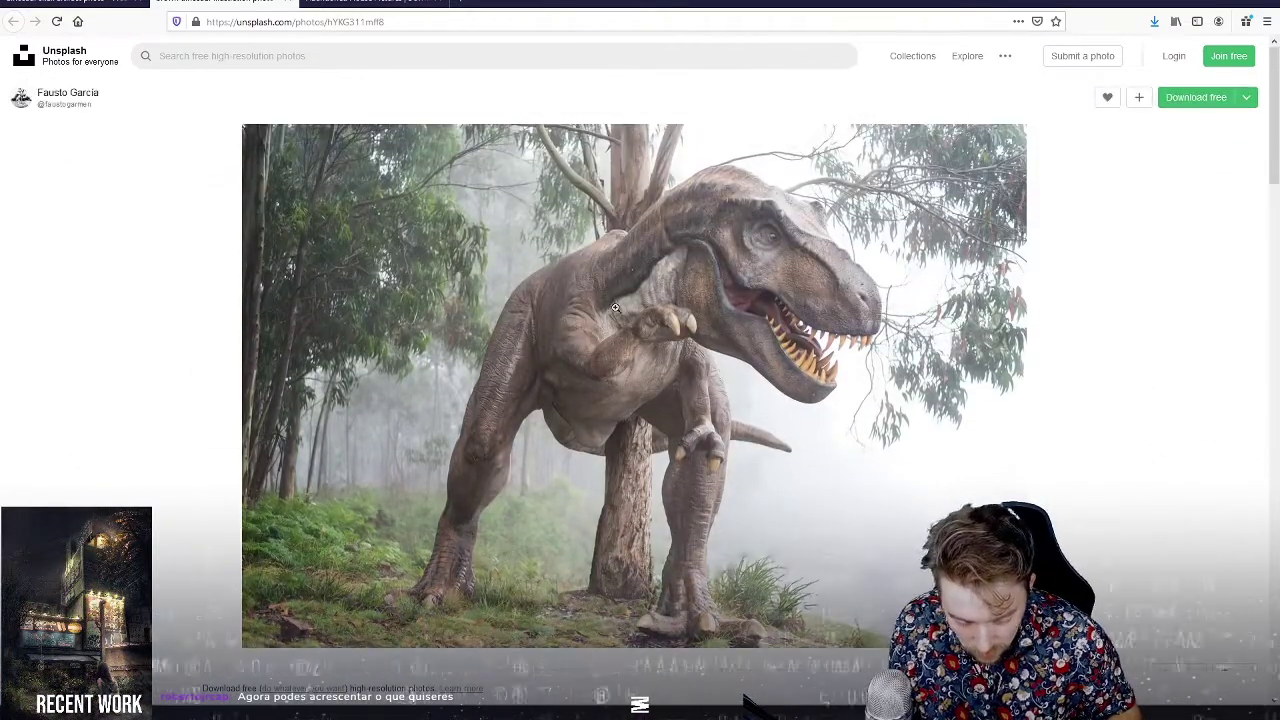
Go back to the T. rex skull on blue photo and scroll through its page.
click(97, 3)
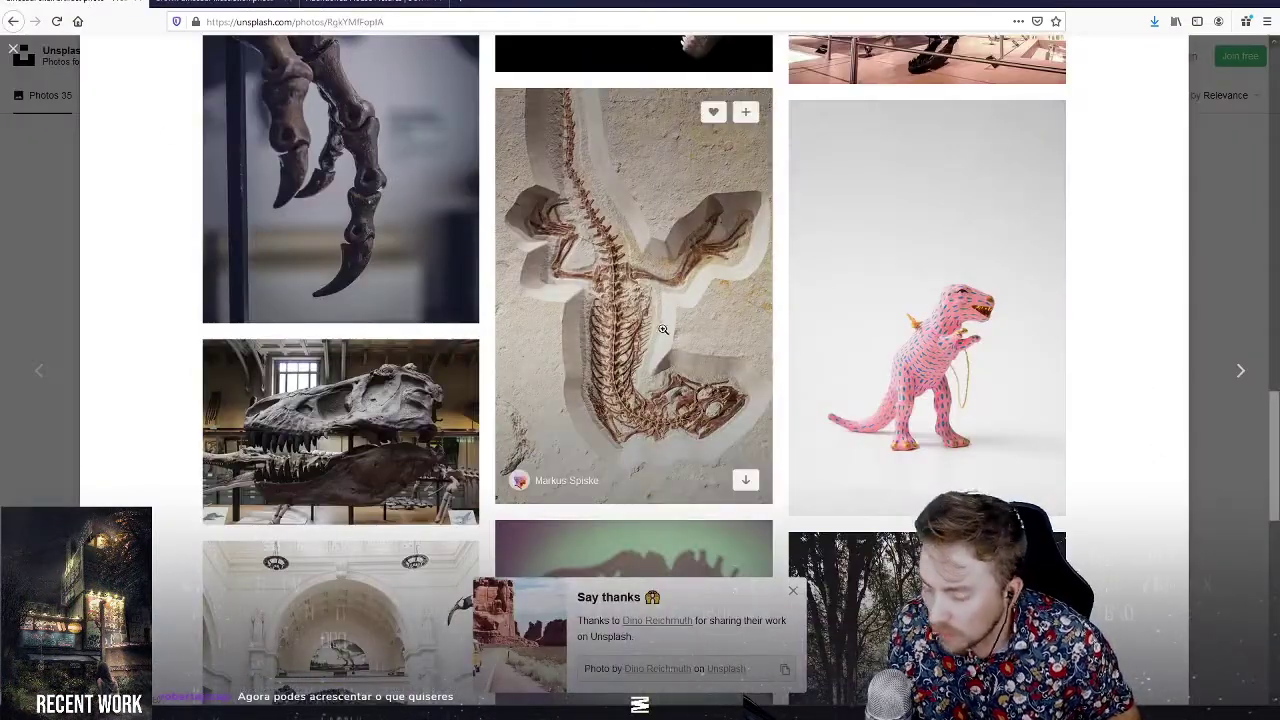
scroll(660, 300, down, 1)
scroll(669, 334, down, 3)
scroll(669, 334, down, 3)
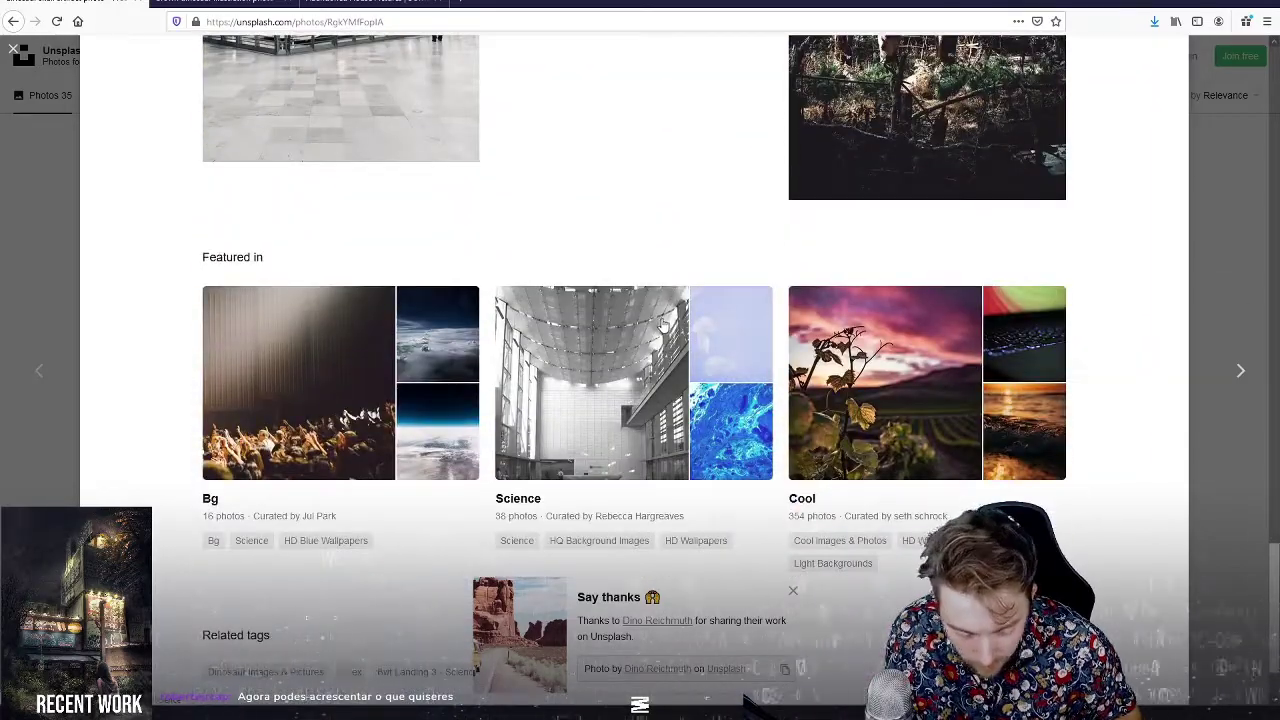
scroll(665, 324, up, 2)
scroll(637, 326, up, 2)
scroll(628, 323, up, 3)
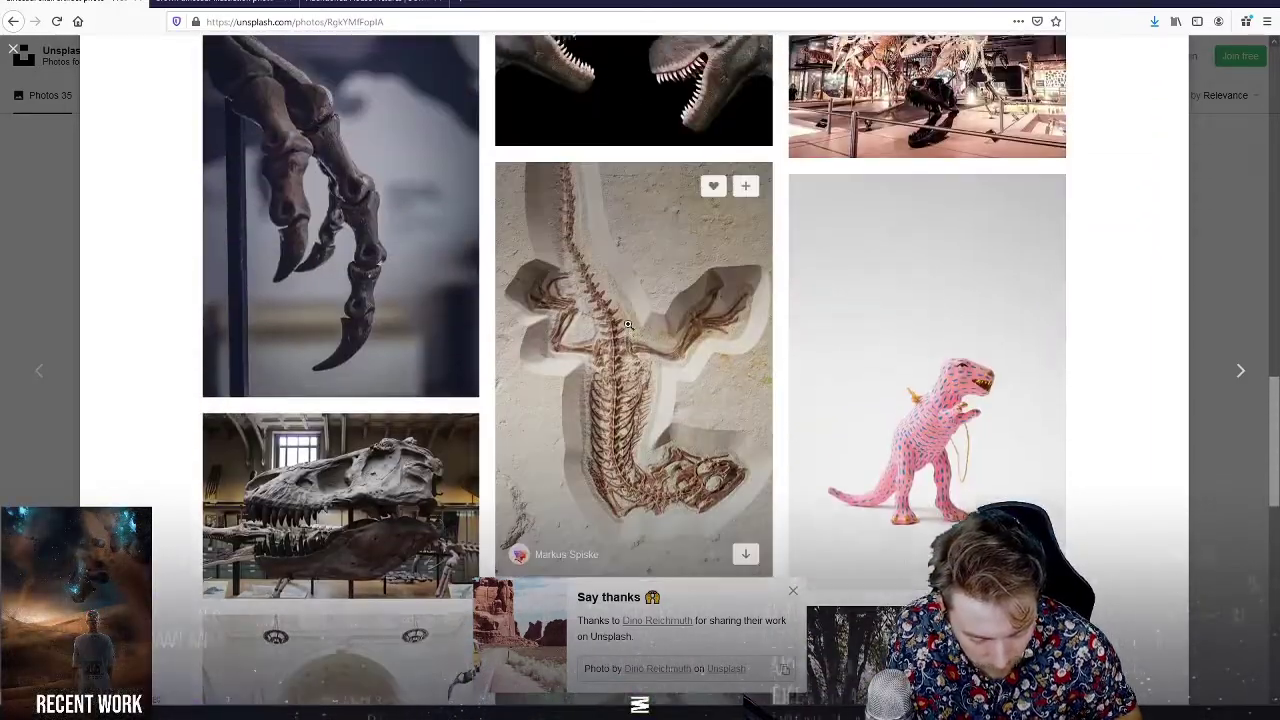
scroll(627, 323, up, 3)
scroll(625, 323, up, 2)
scroll(622, 323, up, 1)
scroll(622, 323, up, 3)
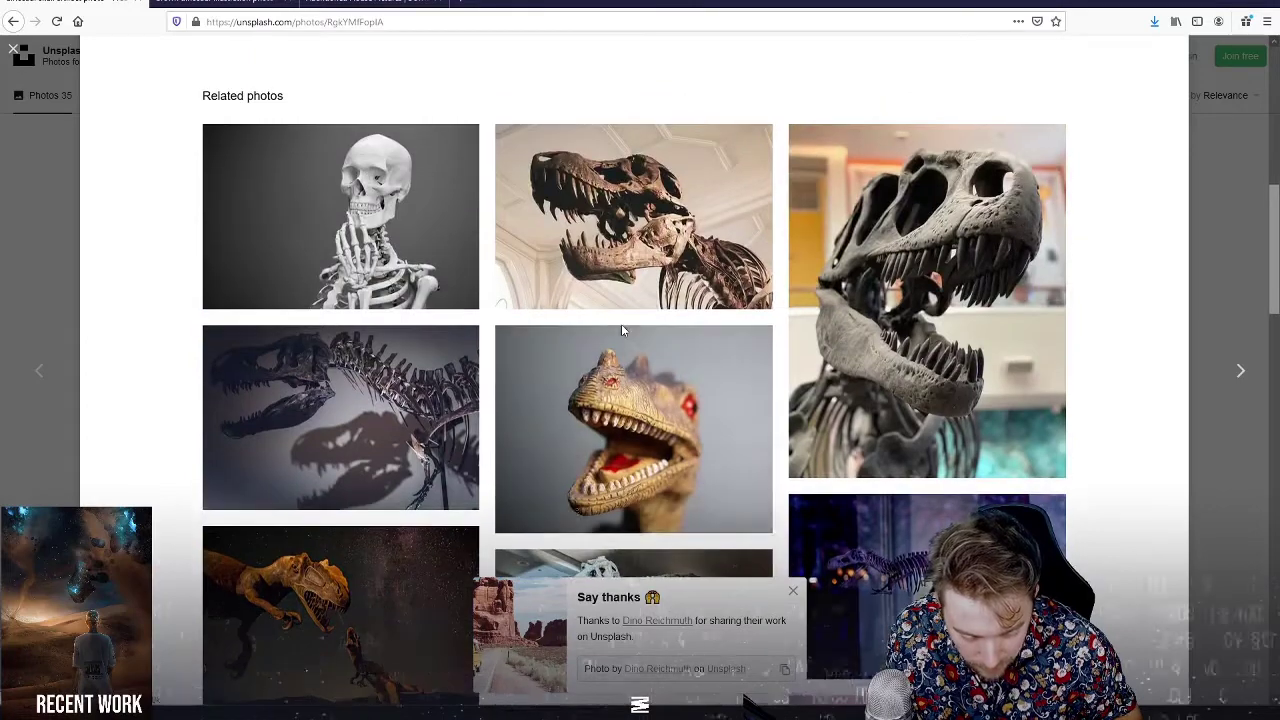
scroll(621, 324, up, 2)
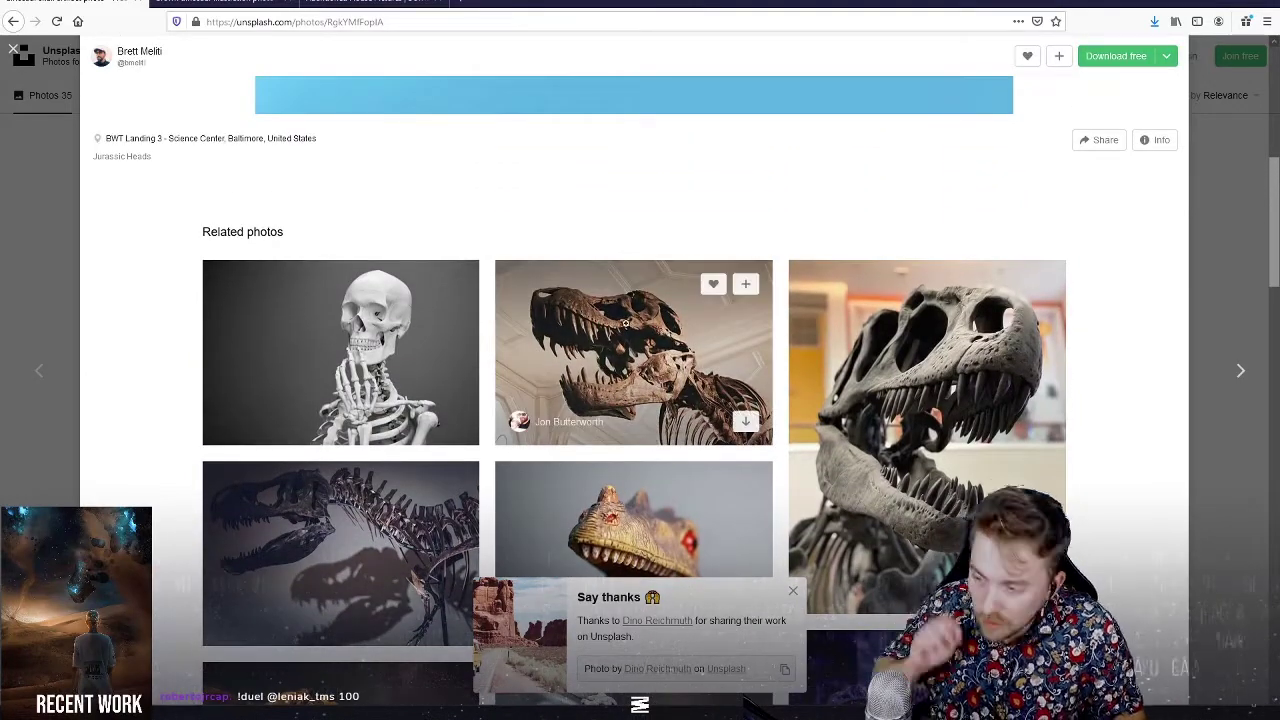
mouse_move(380, 380)
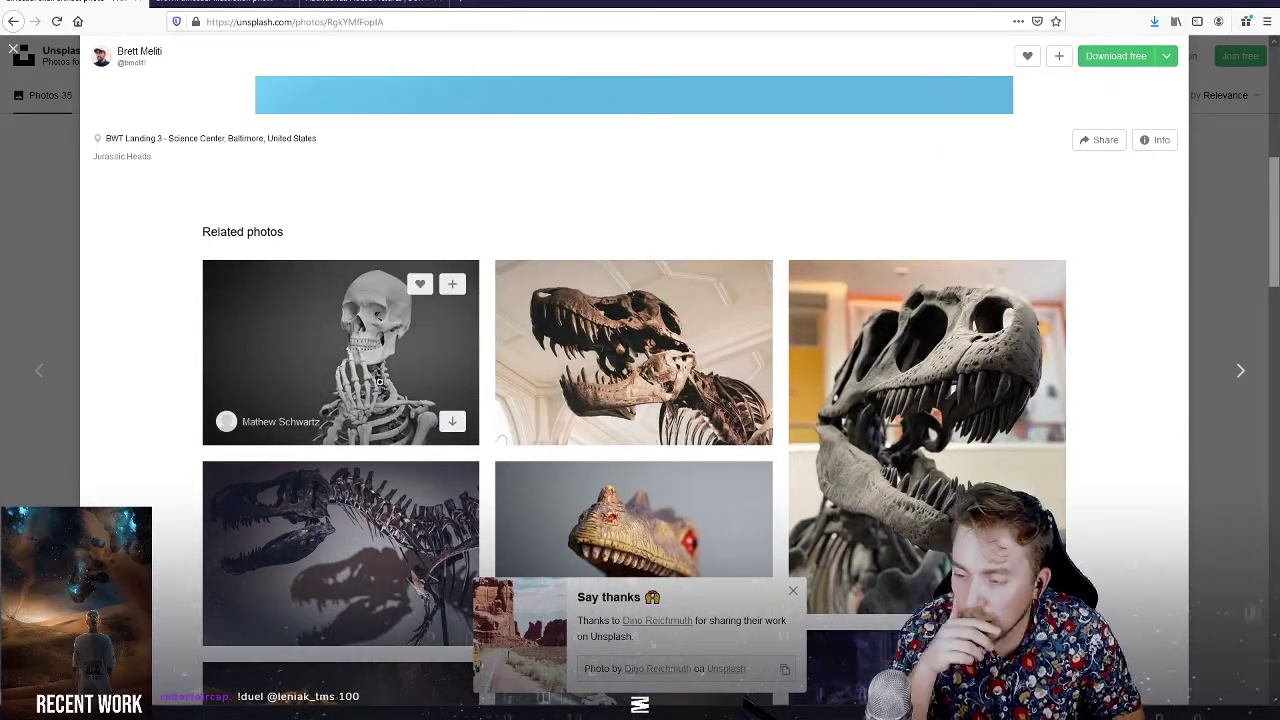
scroll(334, 306, up, 2)
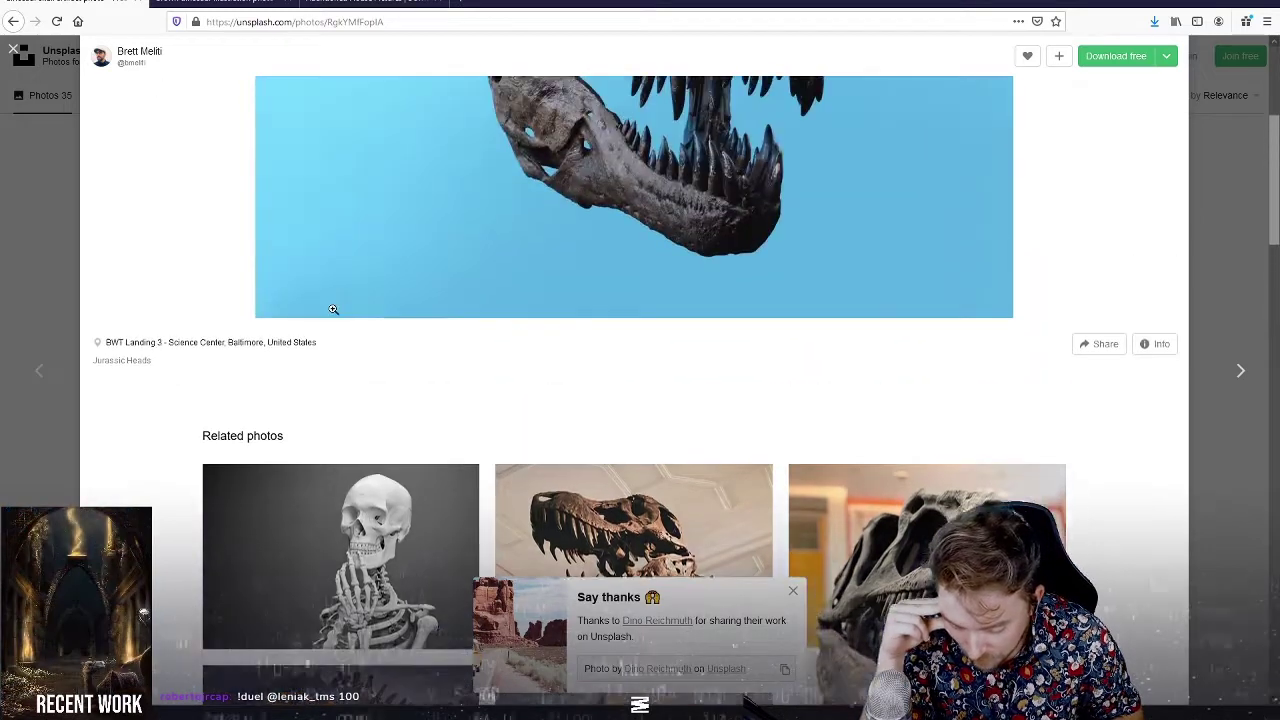
scroll(318, 301, up, 2)
scroll(310, 305, up, 2)
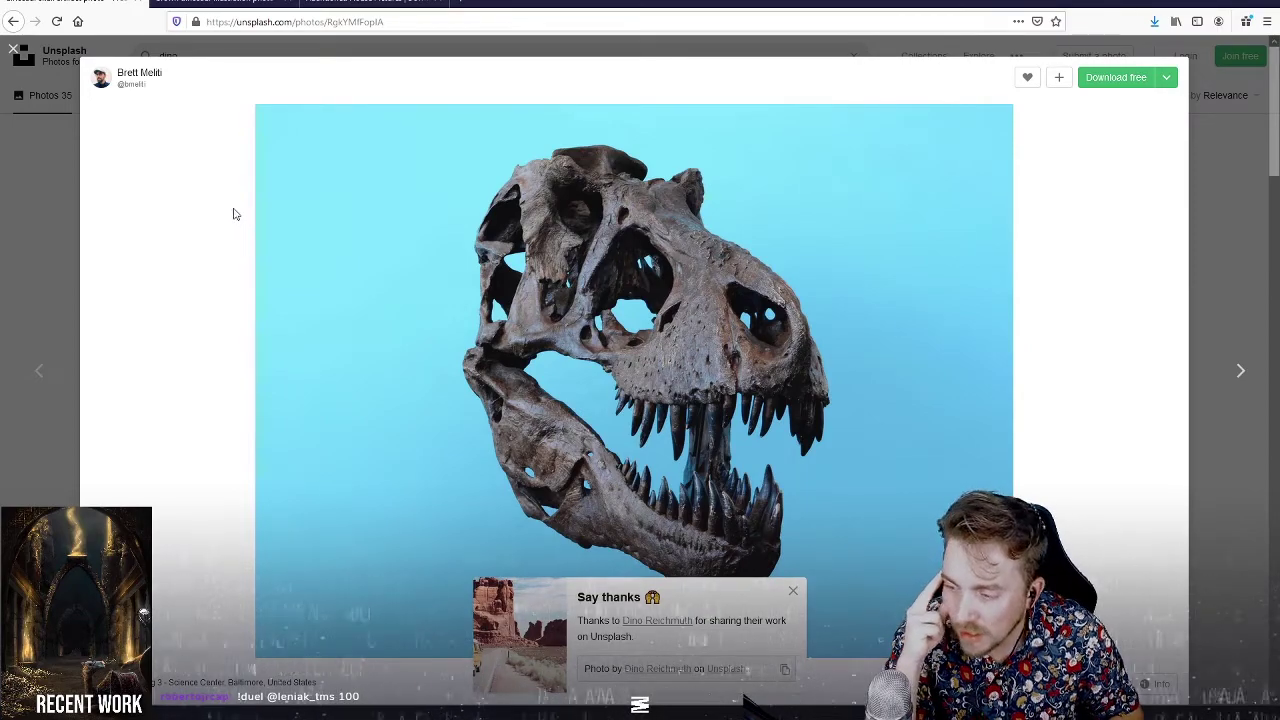
key(Escape)
scroll(558, 241, down, 2)
scroll(545, 245, down, 3)
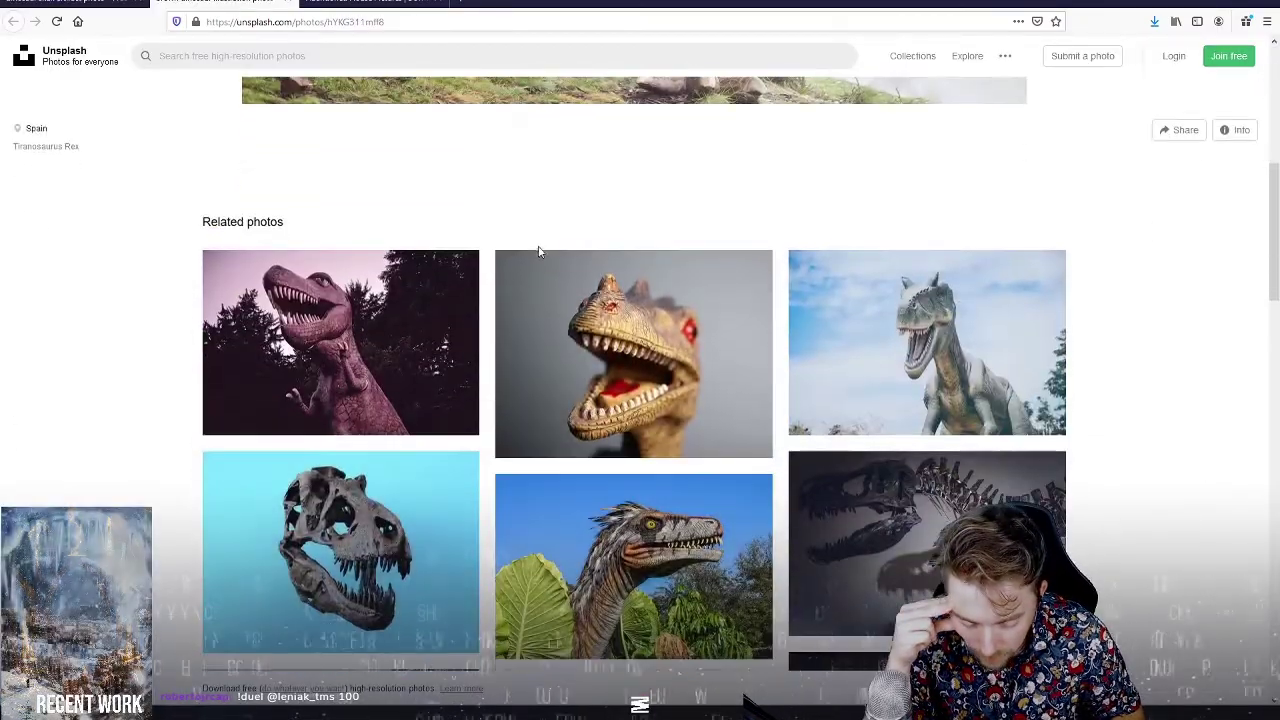
scroll(529, 248, down, 3)
scroll(529, 248, down, 3)
scroll(520, 255, down, 1)
scroll(505, 265, down, 3)
scroll(490, 275, up, 3)
scroll(490, 275, up, 2)
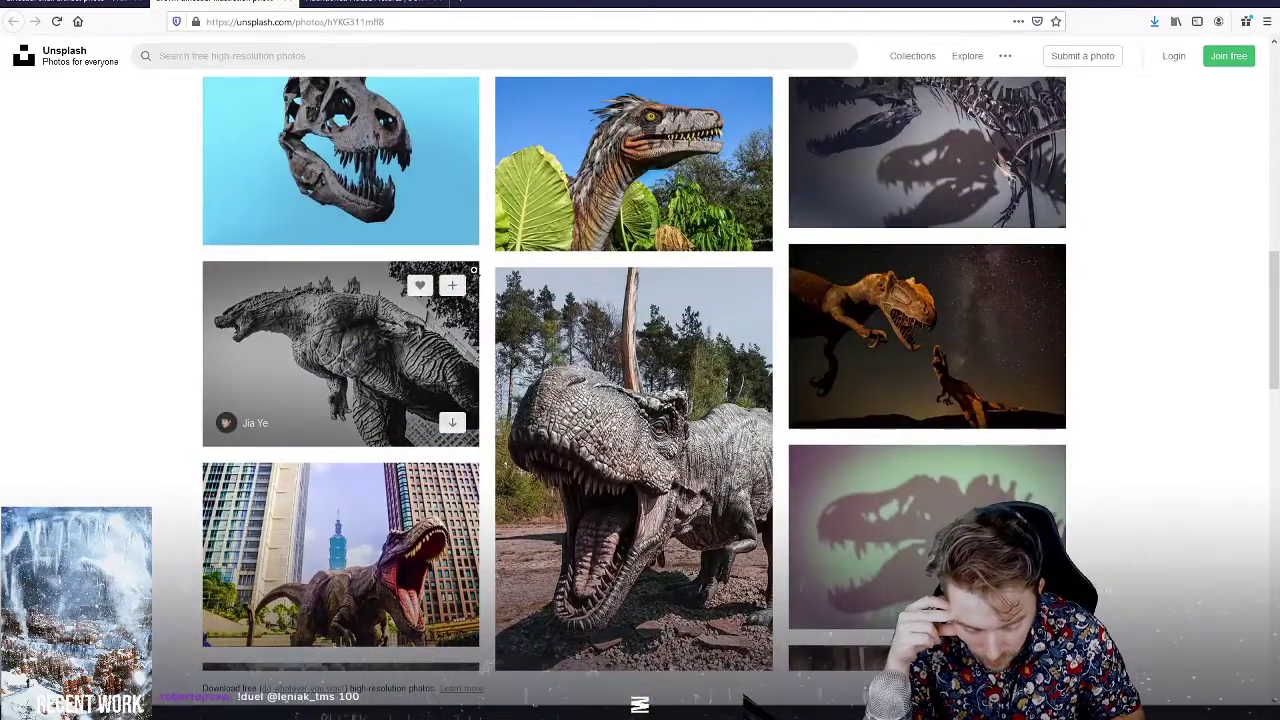
scroll(400, 260, down, 3)
scroll(353, 220, down, 3)
scroll(353, 220, down, 1)
scroll(345, 220, down, 2)
scroll(341, 222, down, 3)
scroll(341, 222, down, 2)
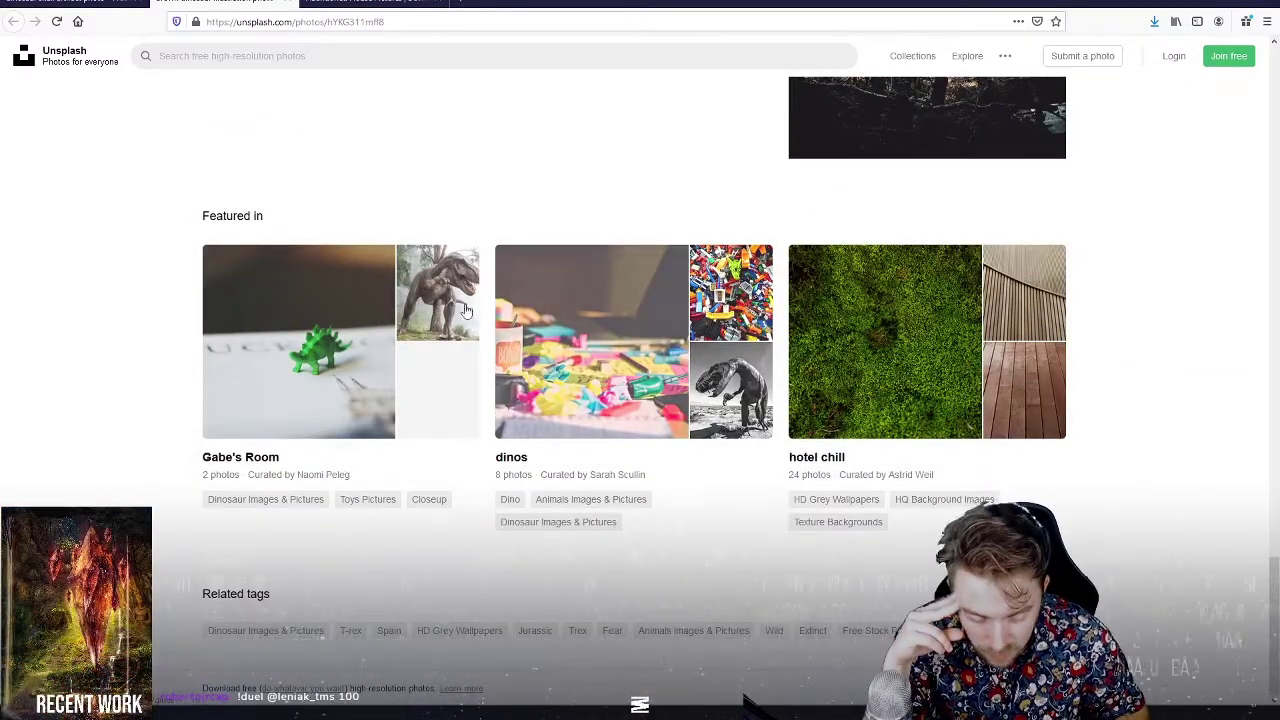
scroll(468, 310, up, 3)
scroll(465, 310, up, 1)
scroll(462, 310, up, 1)
scroll(459, 309, up, 3)
scroll(457, 303, up, 3)
scroll(455, 298, up, 3)
scroll(452, 292, up, 3)
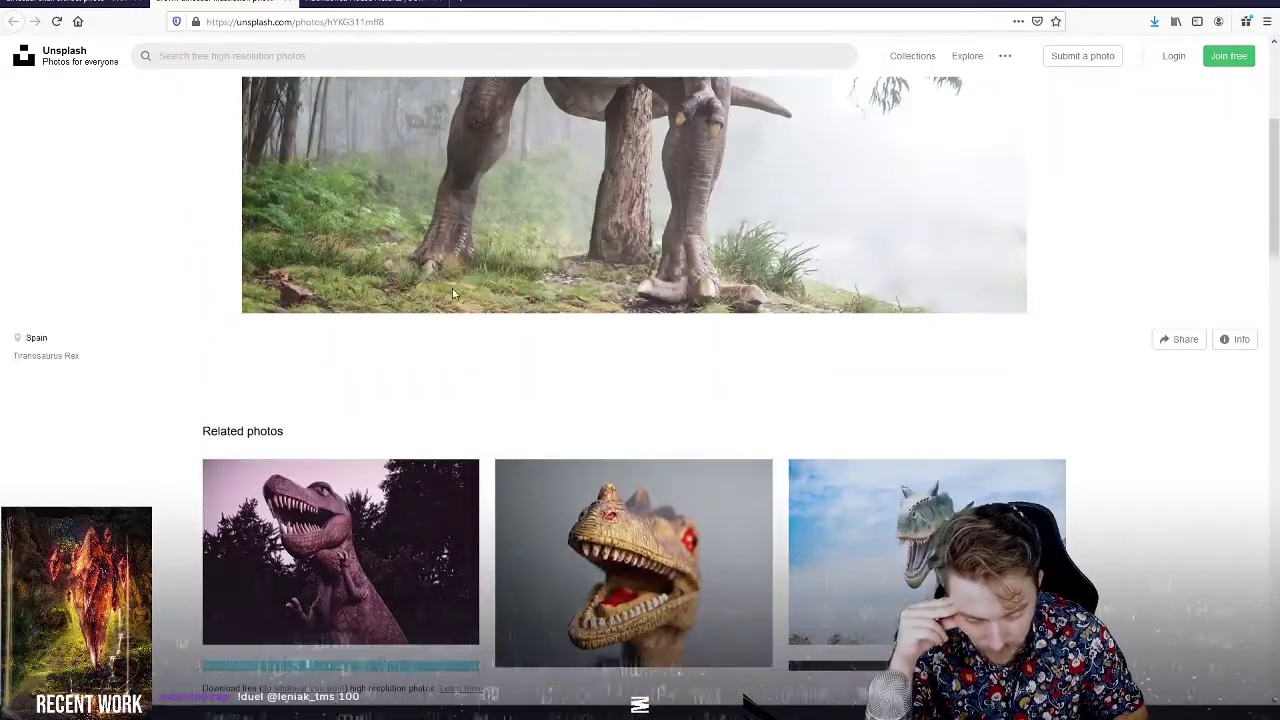
scroll(451, 288, up, 3)
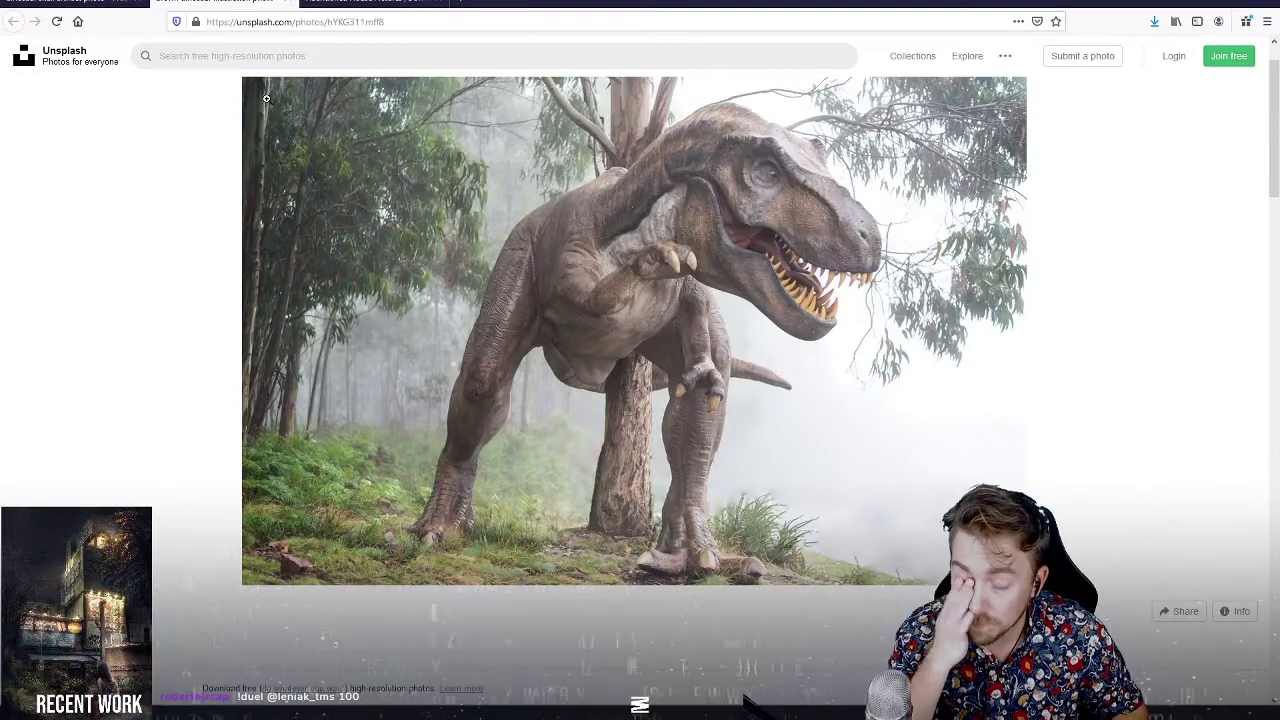
click(370, 2)
Save the snowy sod-roofed barn photo as a 2.9 MB JPG, then return to Photoshop.
scroll(491, 255, down, 3)
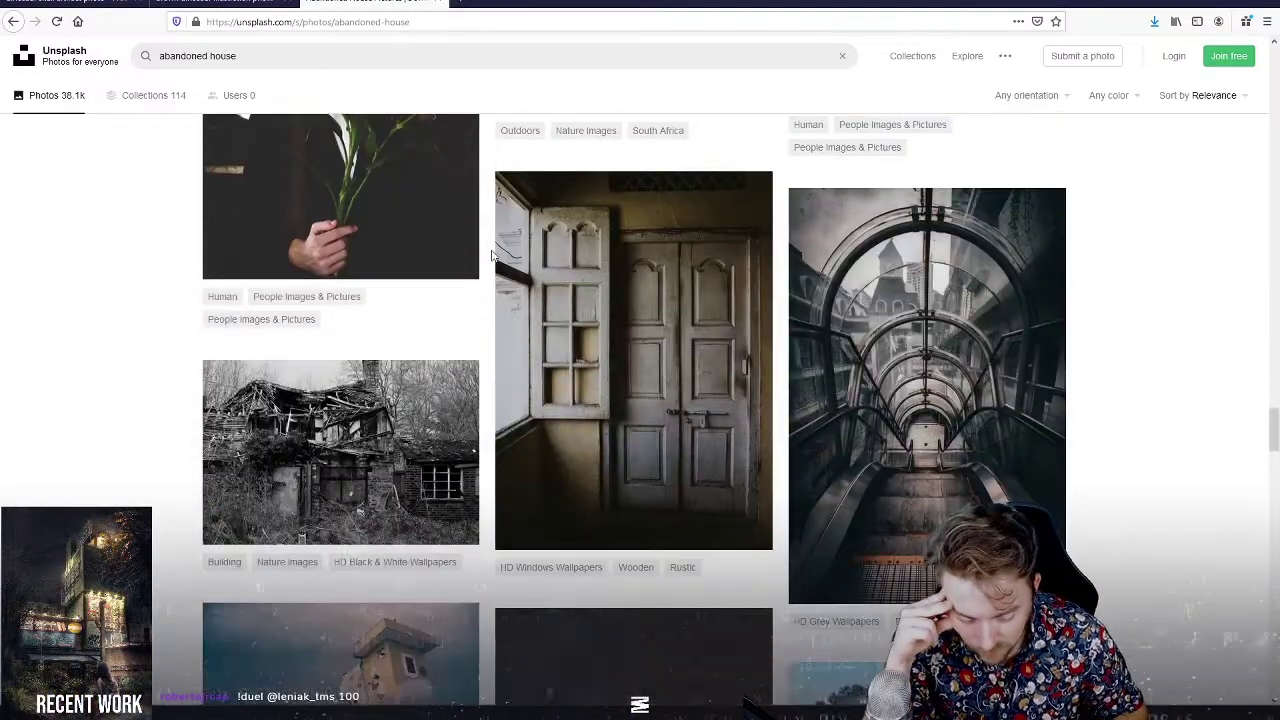
scroll(490, 257, down, 3)
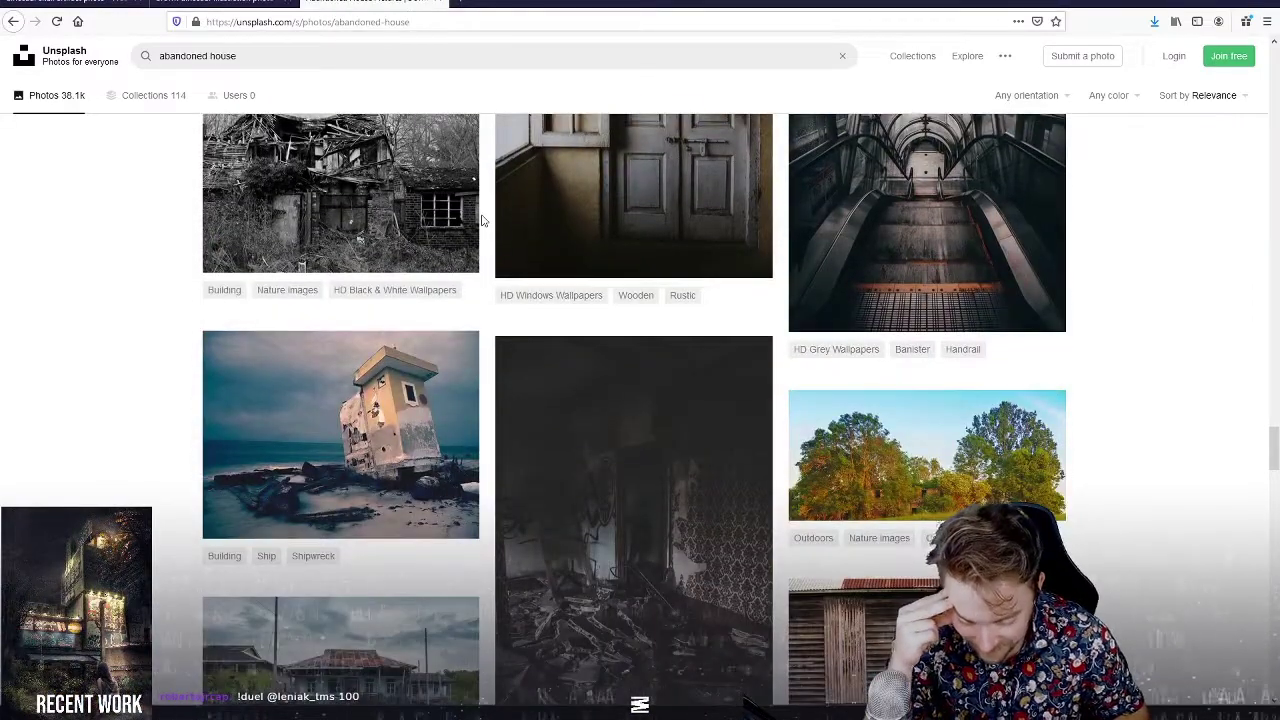
scroll(438, 250, down, 3)
scroll(438, 250, down, 3)
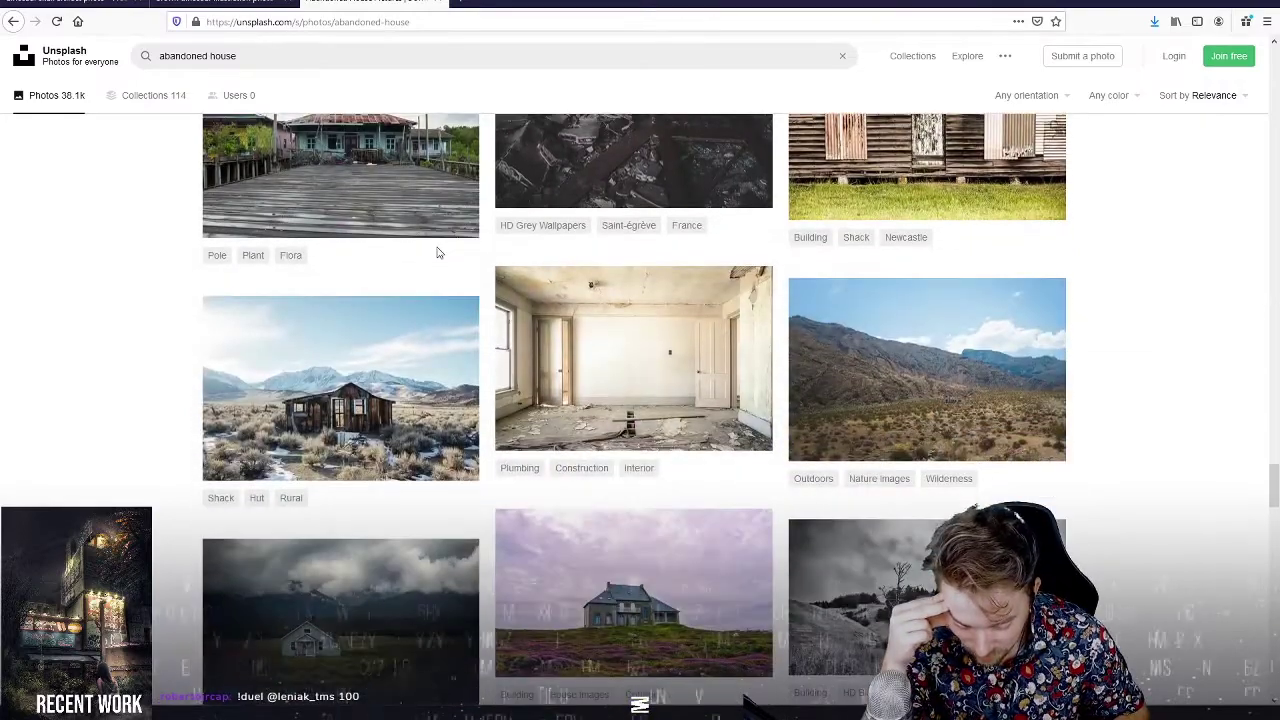
scroll(433, 275, down, 1)
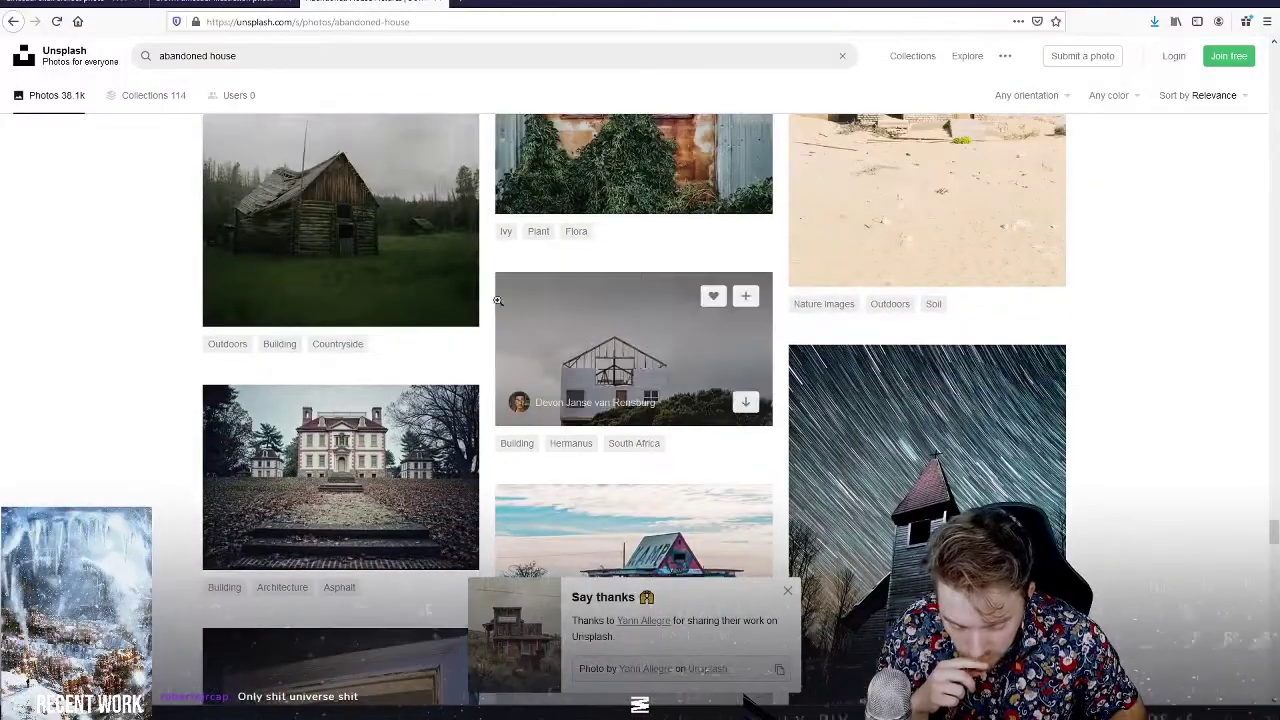
scroll(452, 310, down, 3)
scroll(442, 310, down, 3)
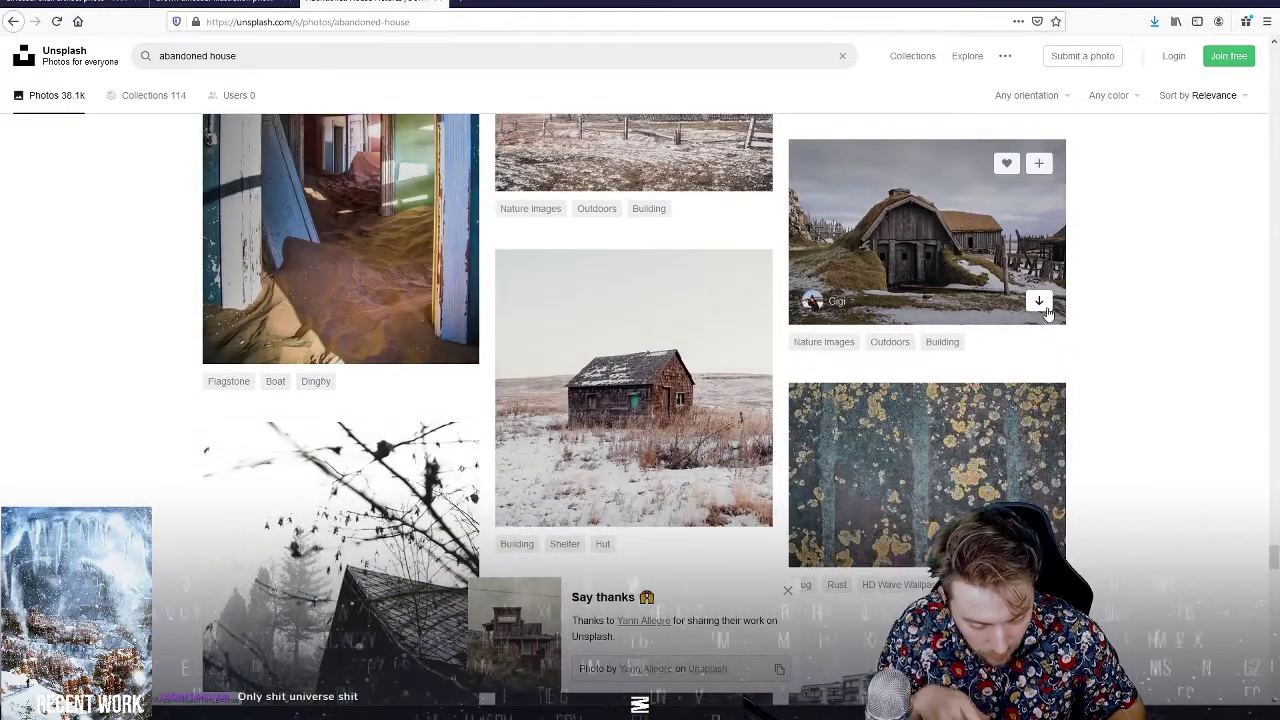
click(1039, 303)
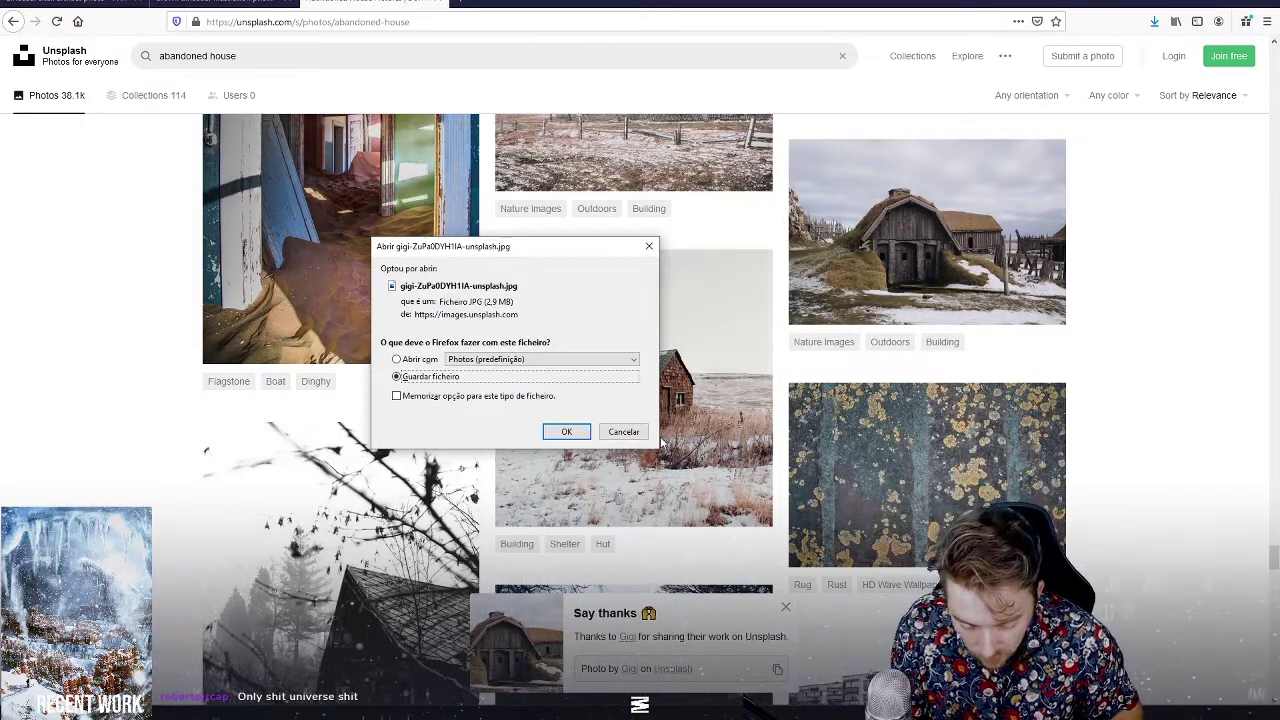
click(586, 430)
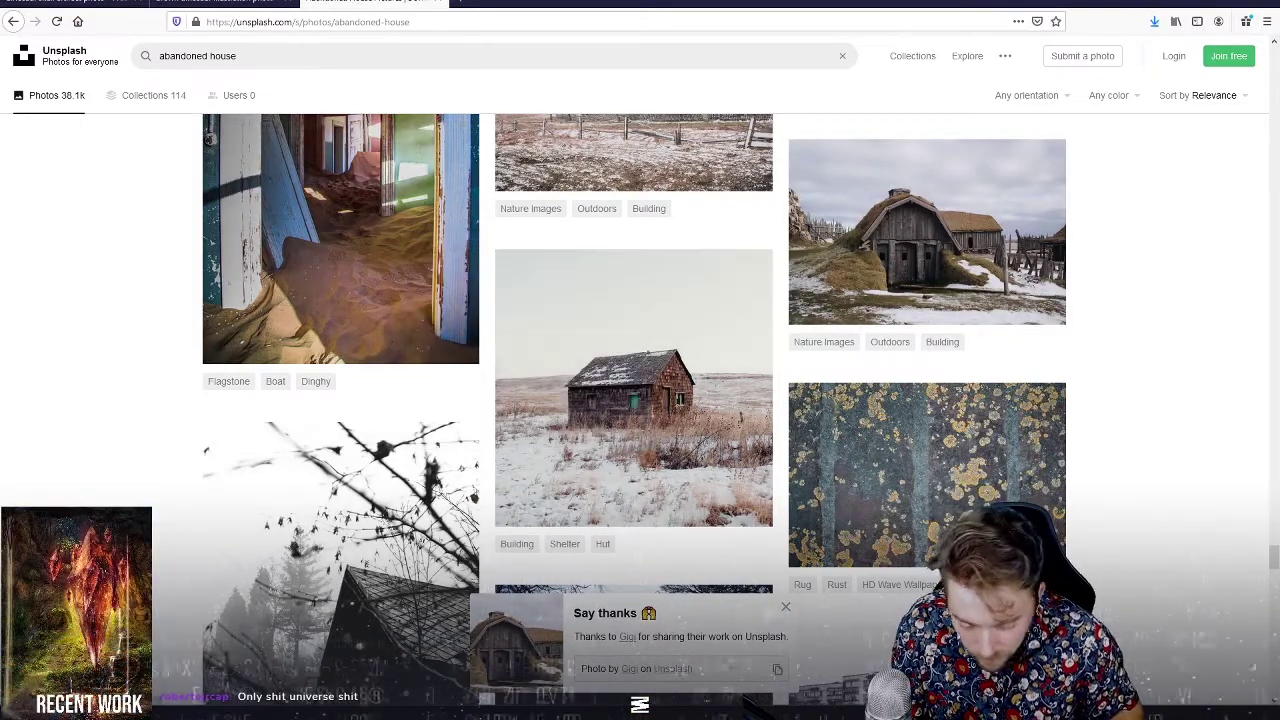
key(alt+Tab)
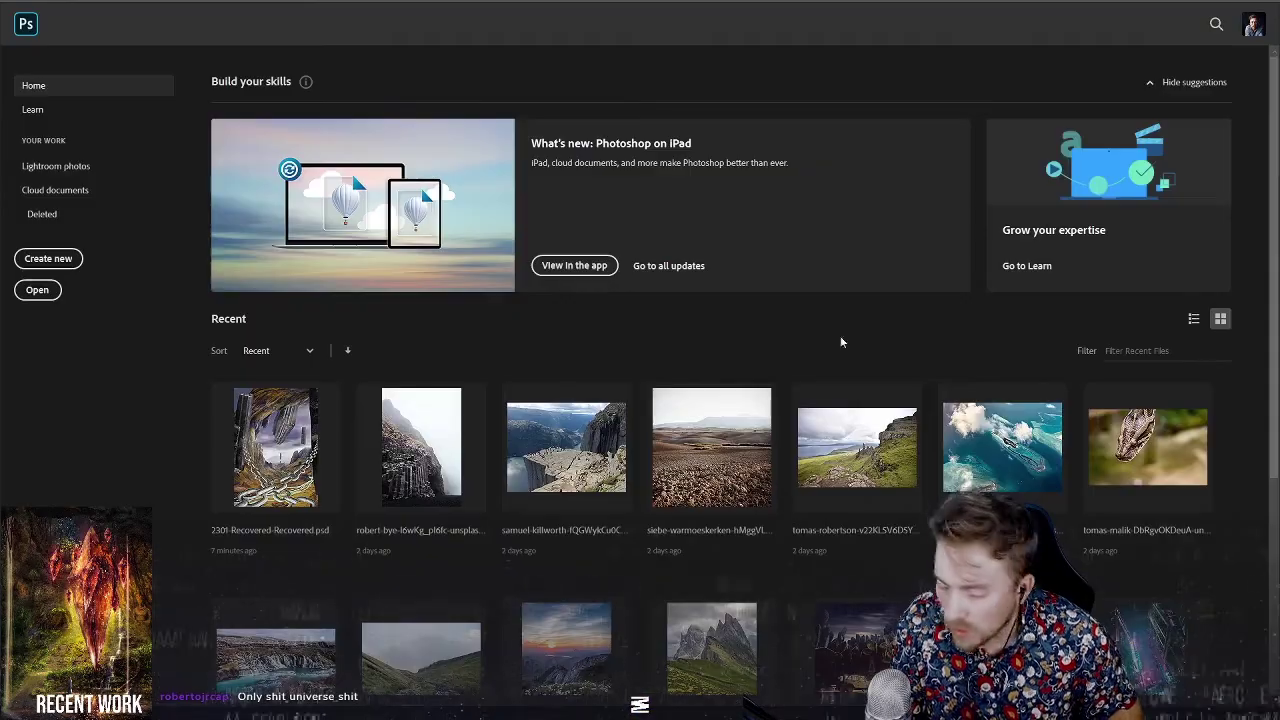
Create a UHDTV/4K 2160p document, 3840×2160 px, at 300 pixels/inch resolution.
key(ctrl+n)
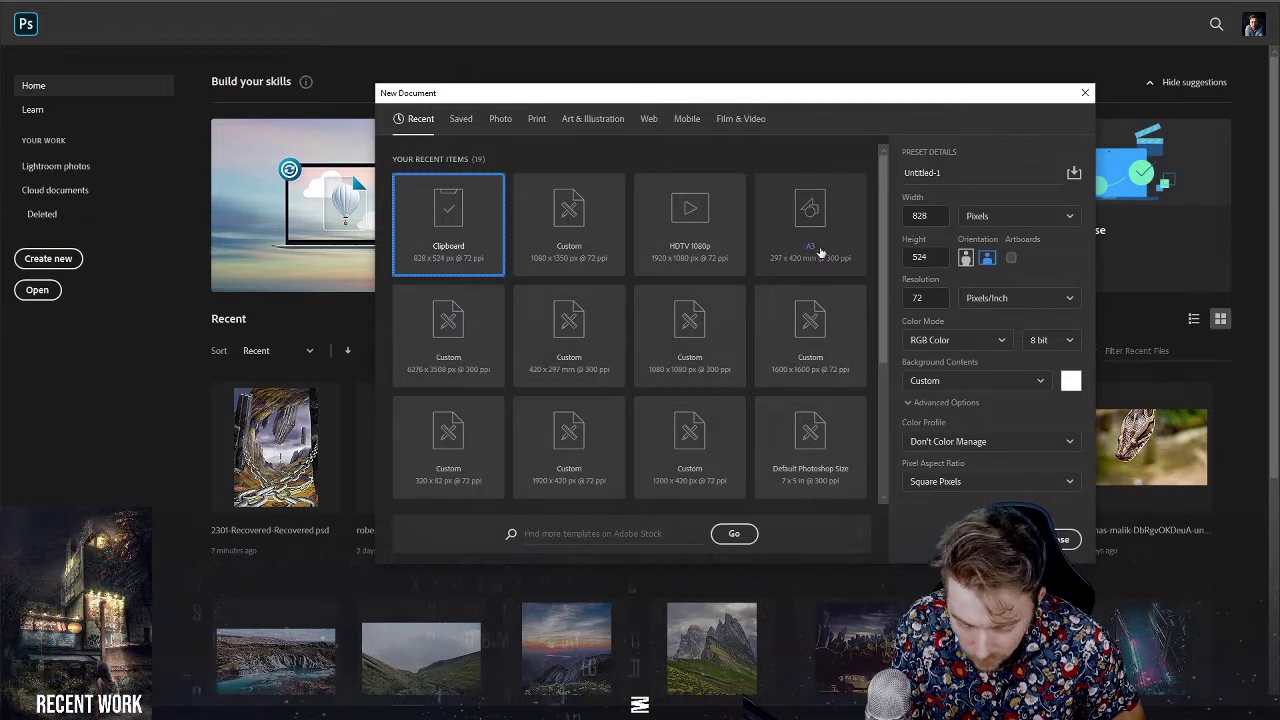
scroll(654, 349, down, 2)
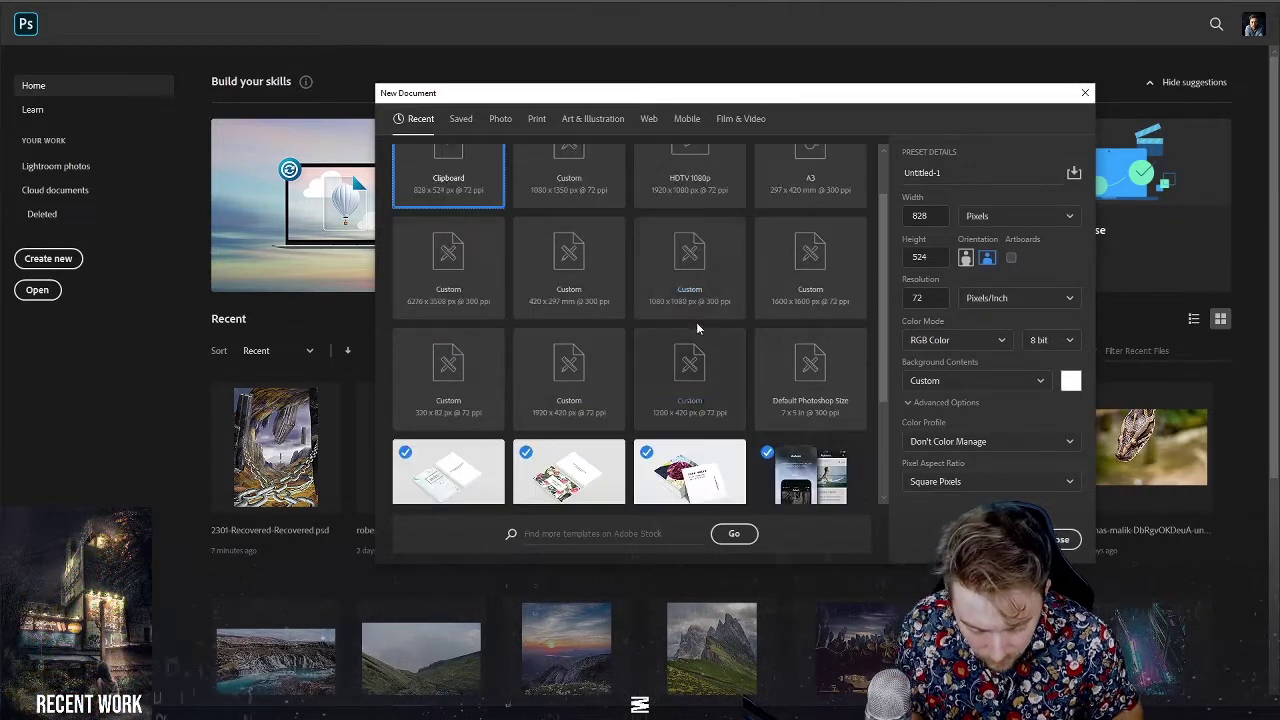
scroll(700, 317, up, 2)
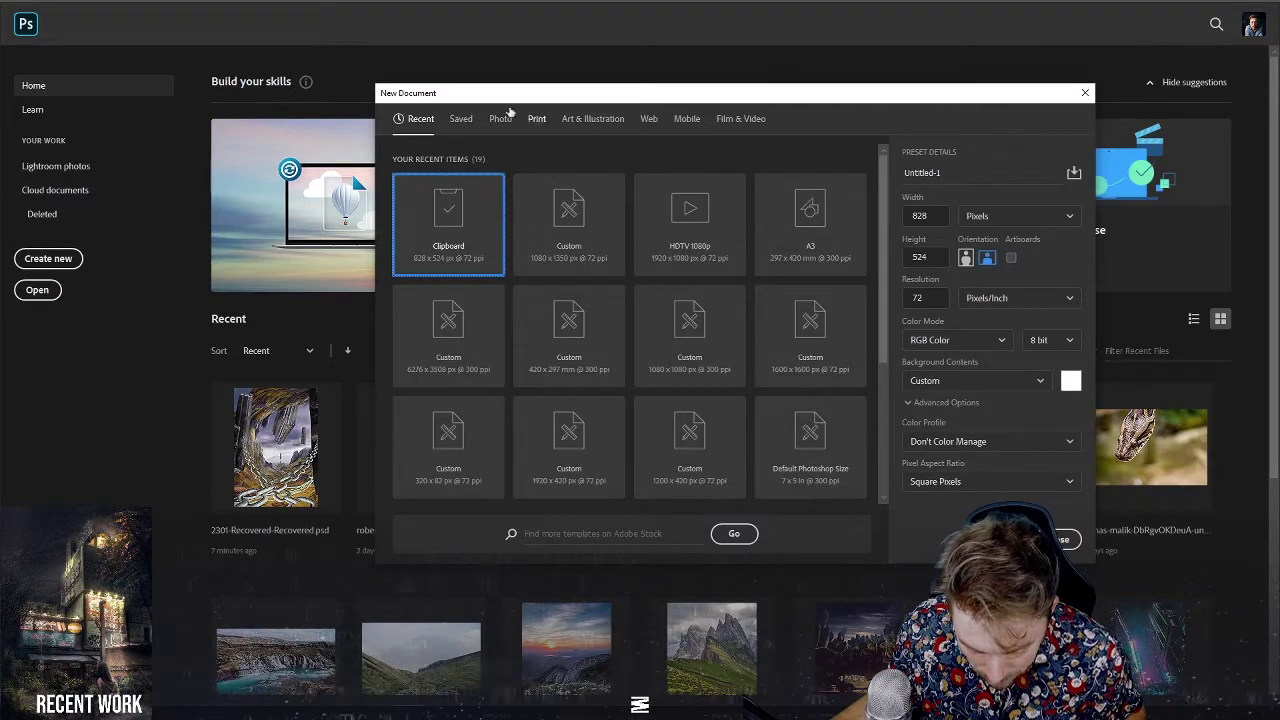
click(596, 121)
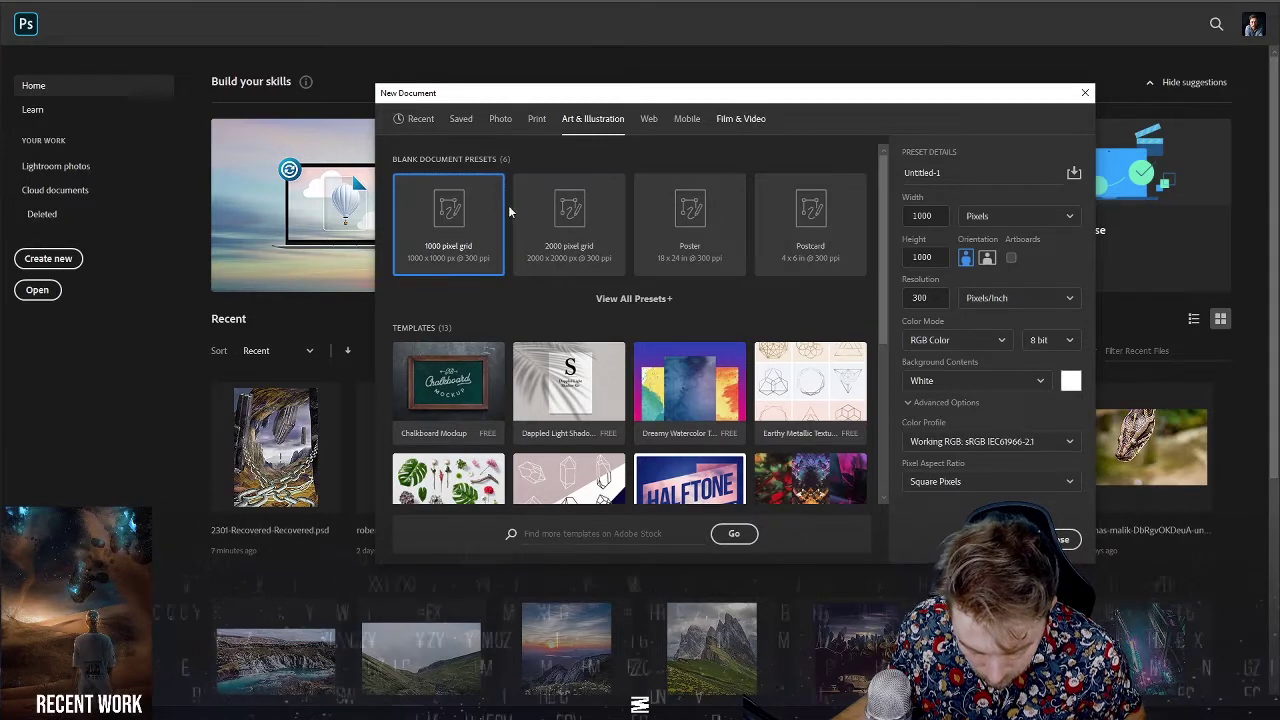
click(624, 299)
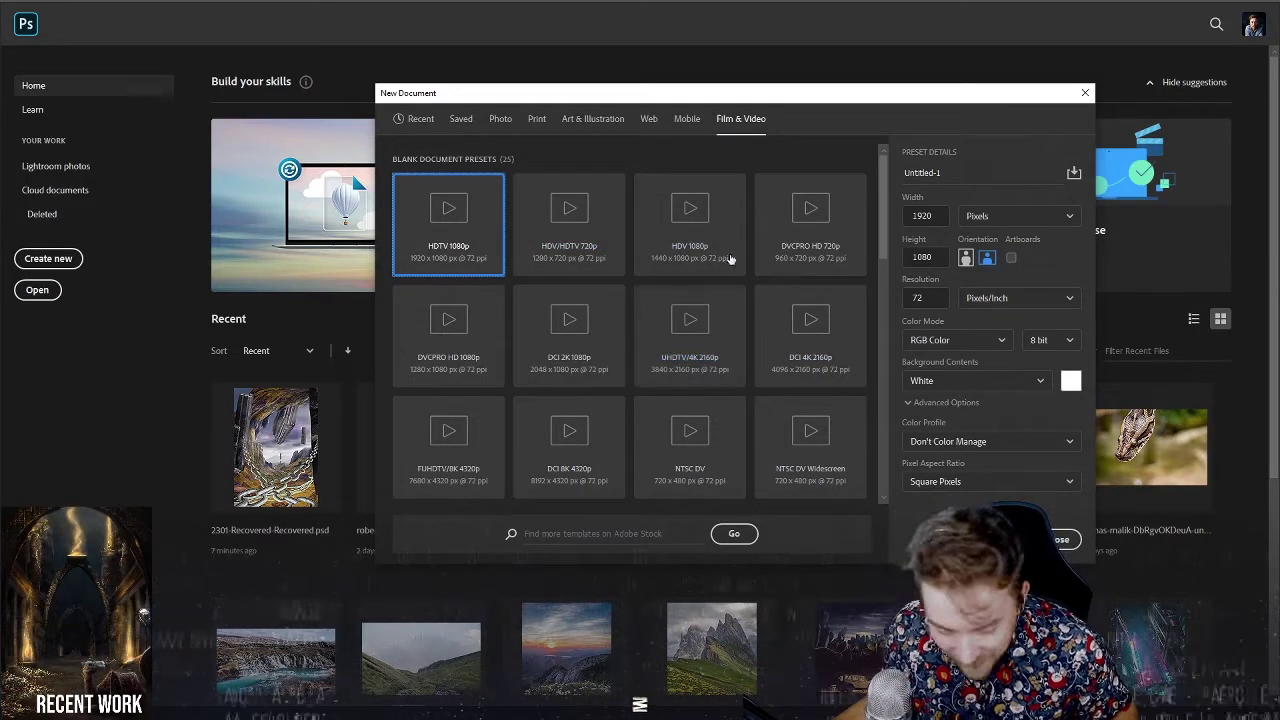
click(704, 318)
double_click(920, 298)
text(300)
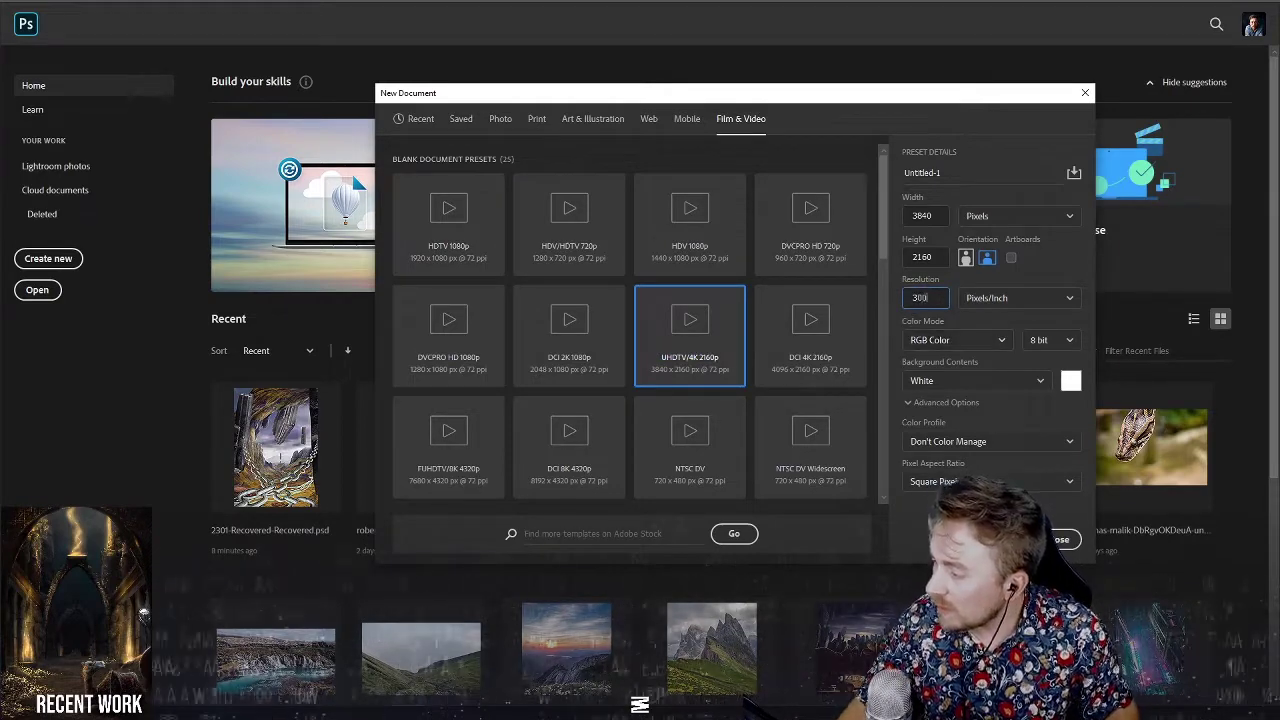
key(Return)
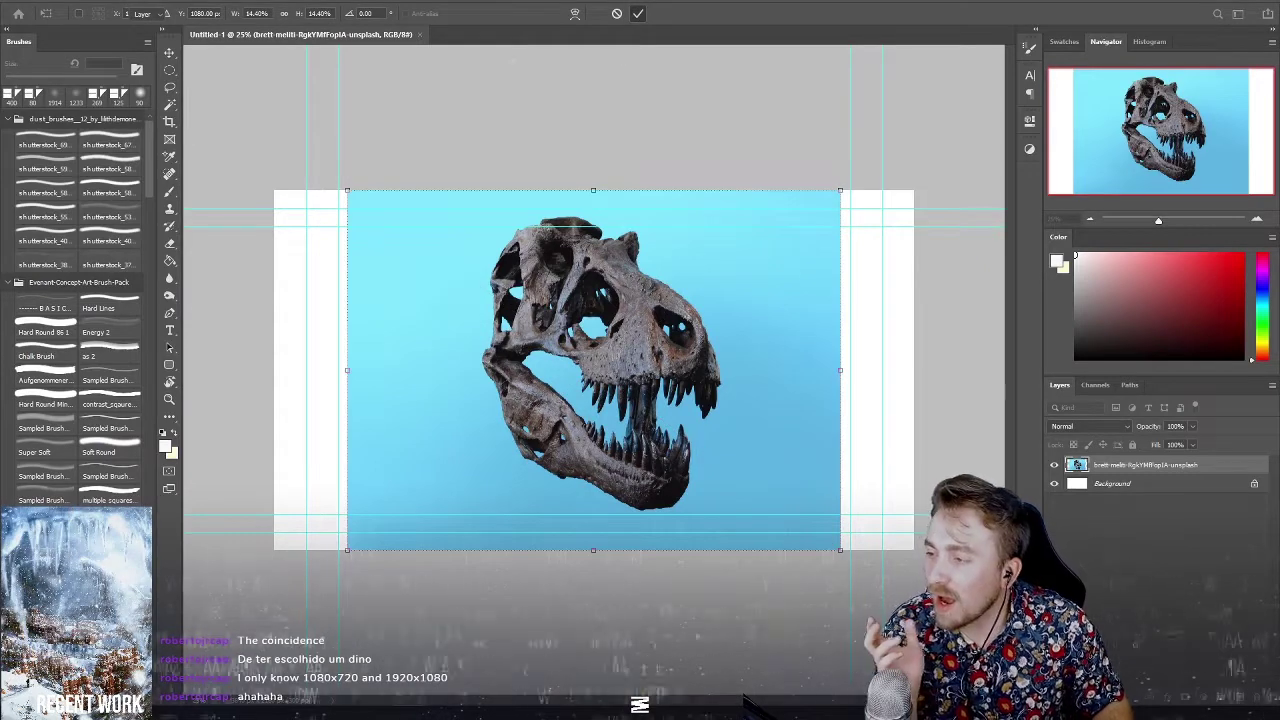
Commit the placed T. rex skull image so the house photo can be placed next.
key(Return)
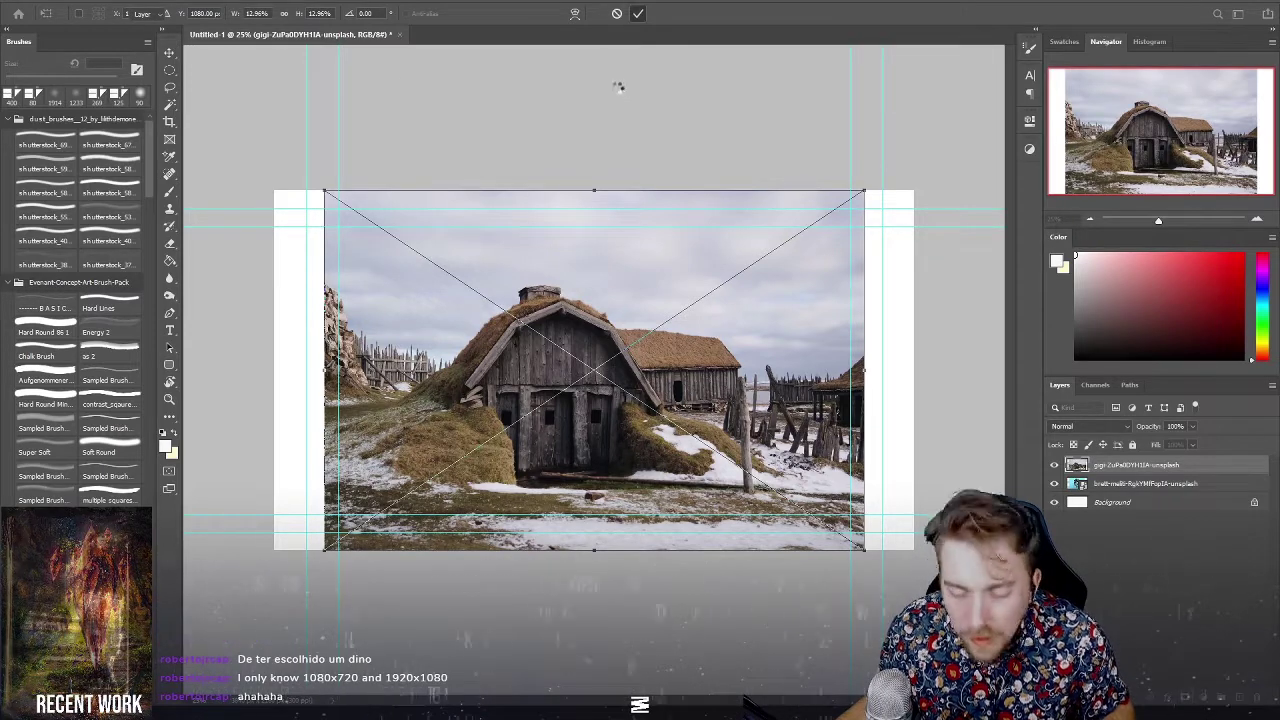
Commit the barn photo placement, then toggle its layer visibility off and back on.
click(637, 14)
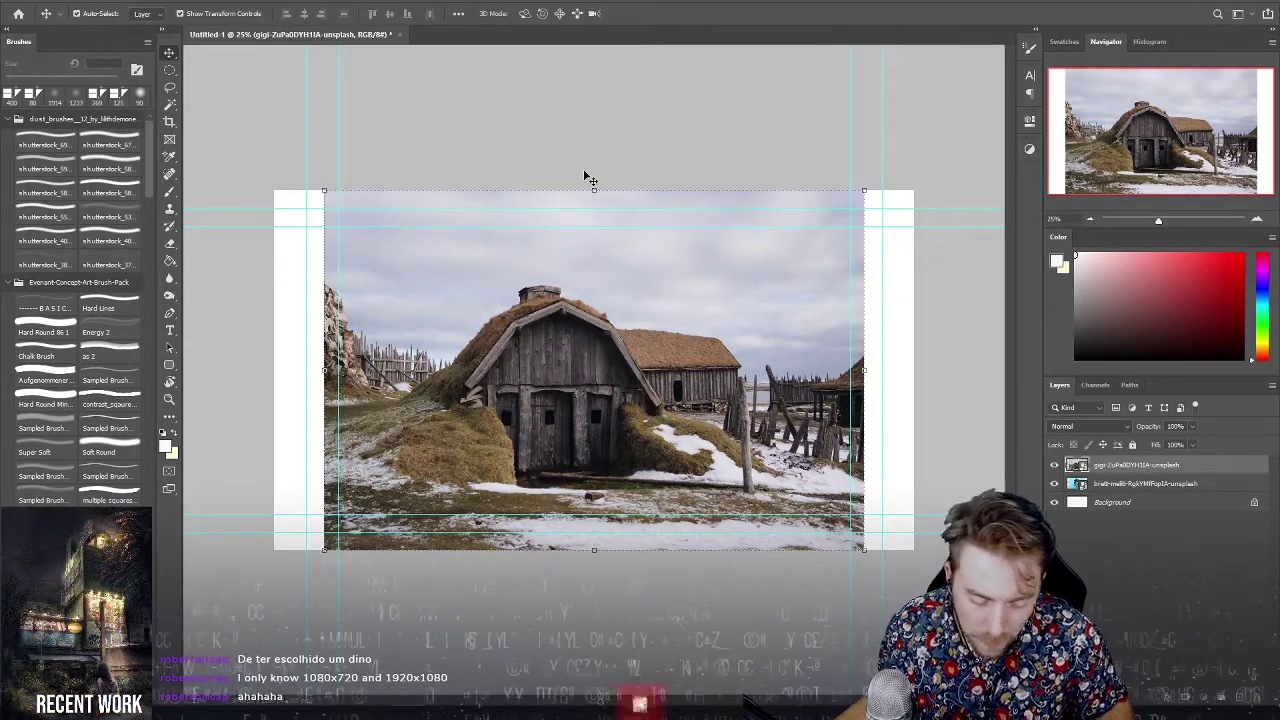
click(1054, 465)
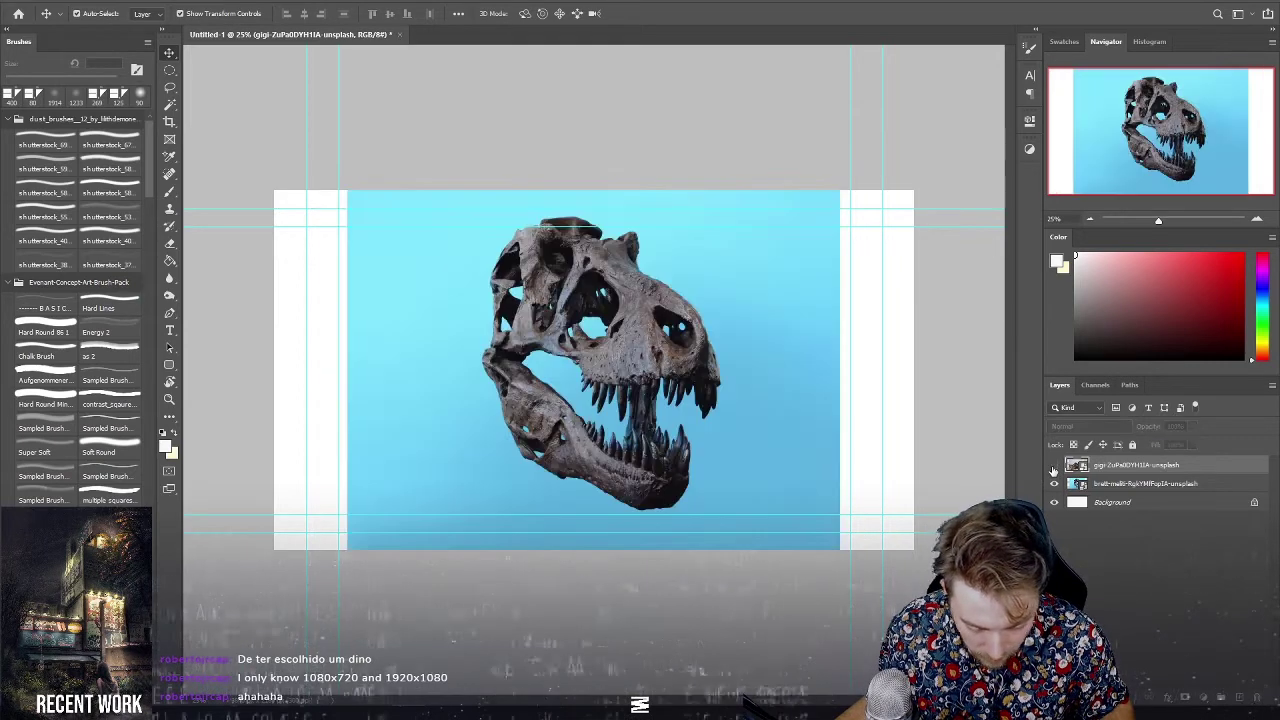
click(1054, 465)
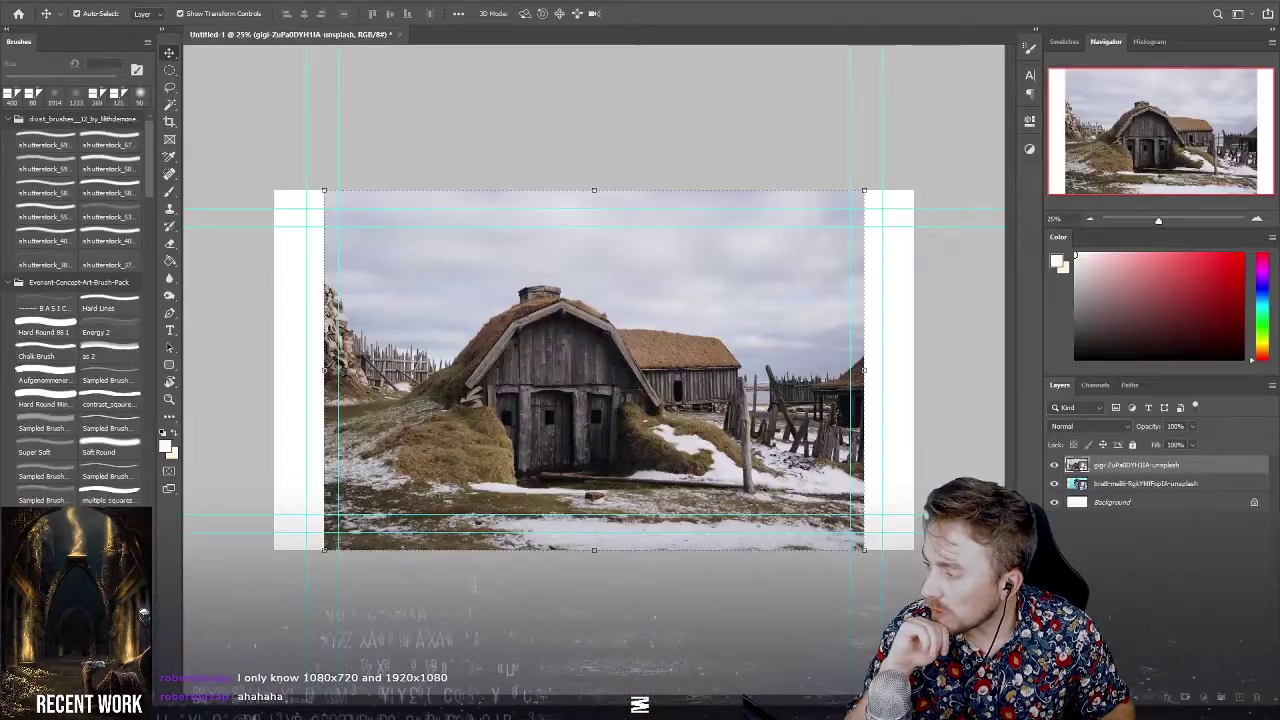
scroll(613, 497, down, 3)
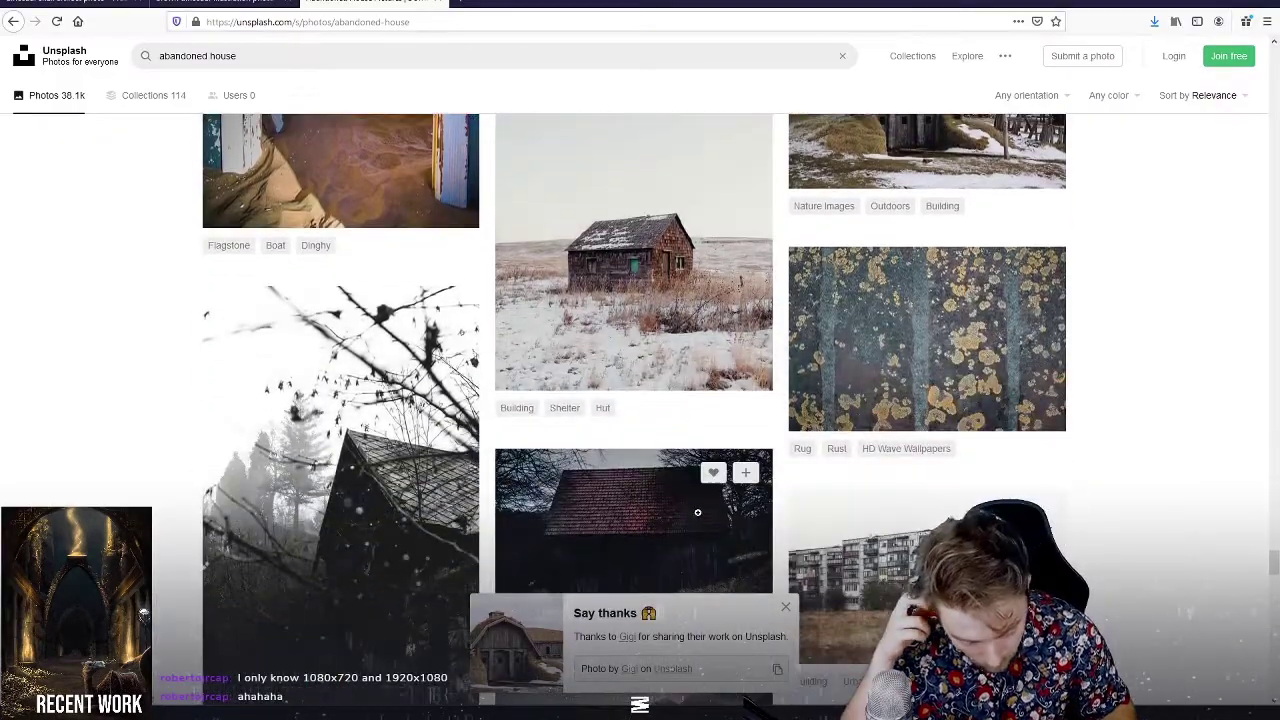
scroll(470, 410, down, 2)
scroll(455, 400, down, 2)
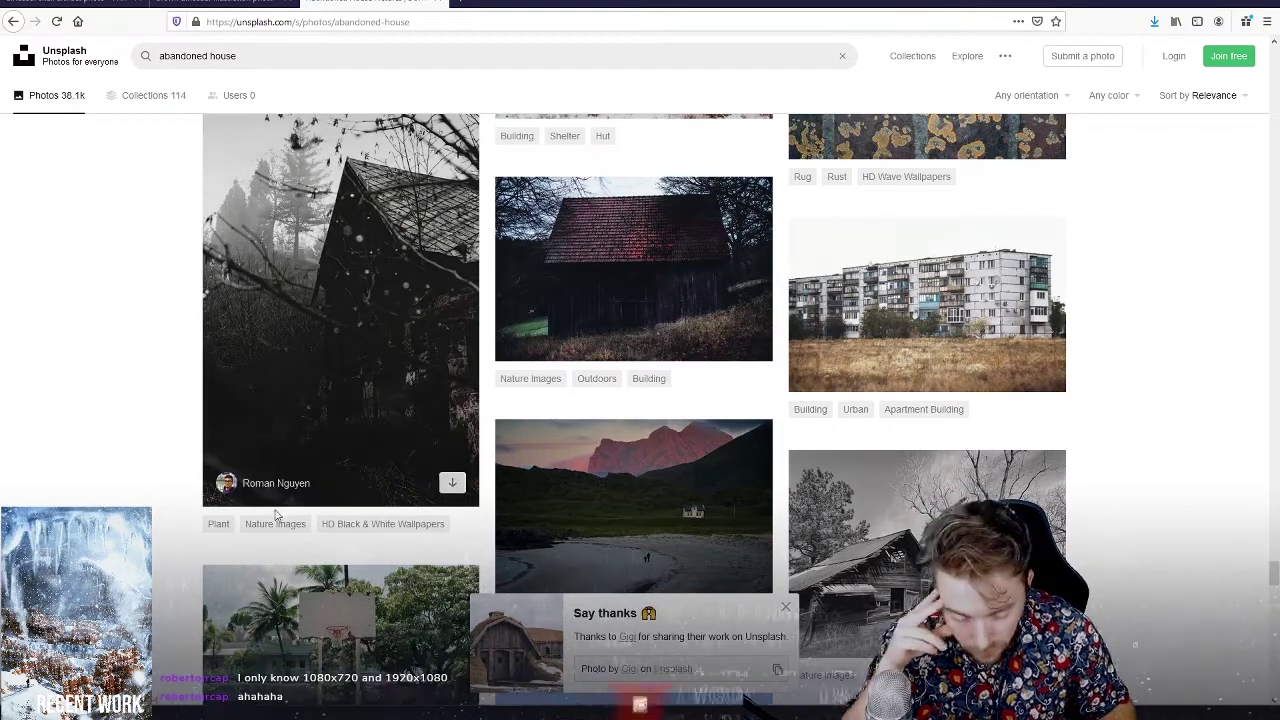
scroll(240, 500, down, 3)
scroll(258, 512, down, 3)
scroll(257, 512, down, 1)
scroll(330, 456, up, 1)
scroll(405, 400, down, 3)
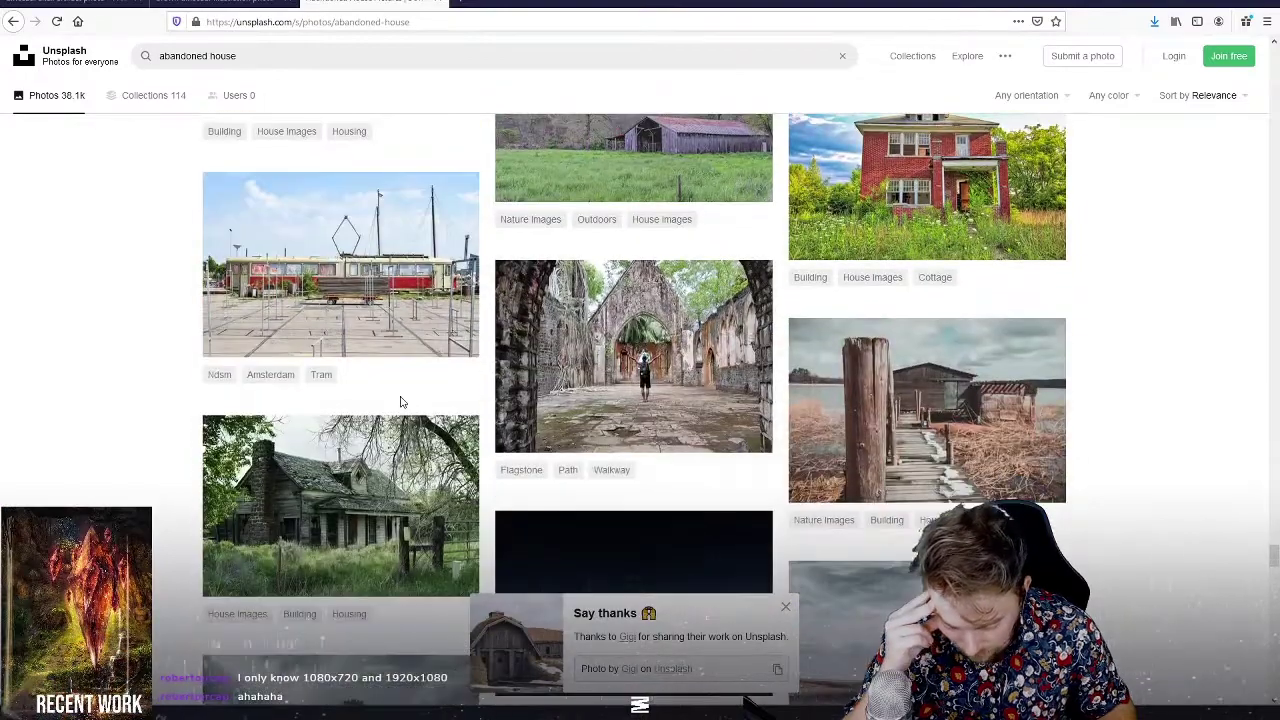
scroll(400, 402, down, 3)
scroll(390, 398, down, 3)
scroll(385, 401, down, 2)
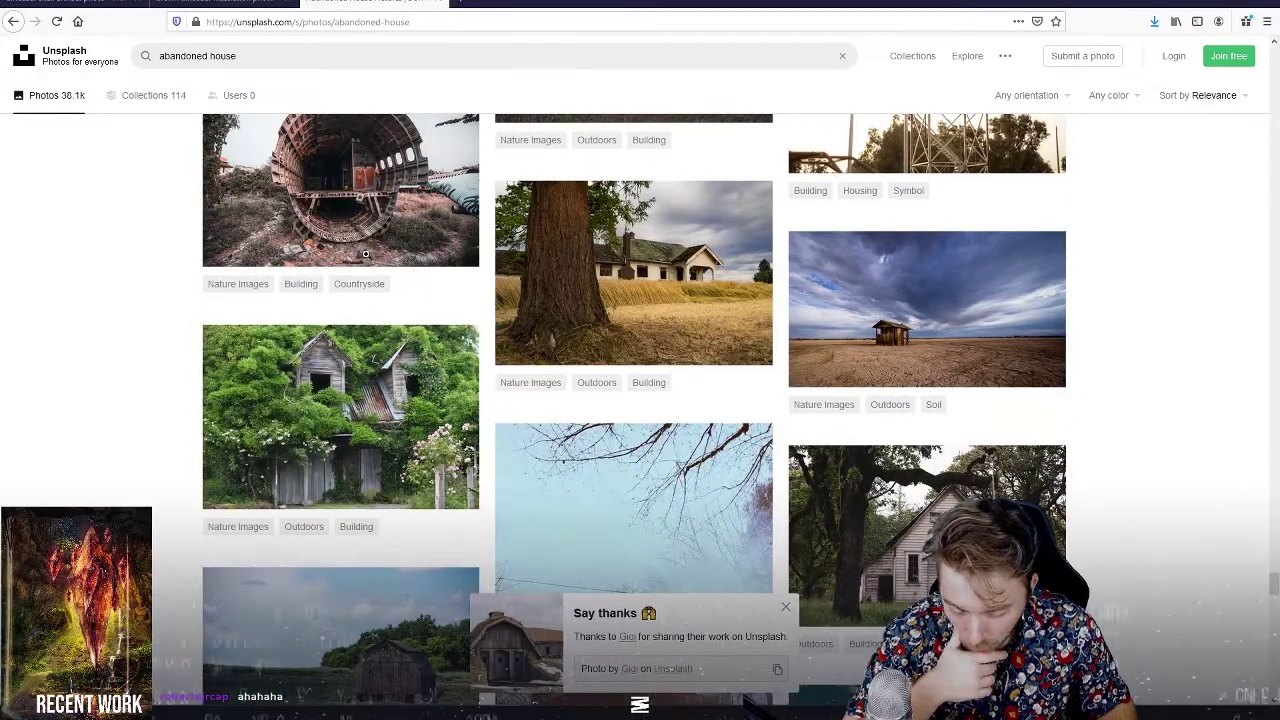
scroll(360, 395, up, 2)
scroll(285, 361, down, 2)
scroll(285, 361, down, 1)
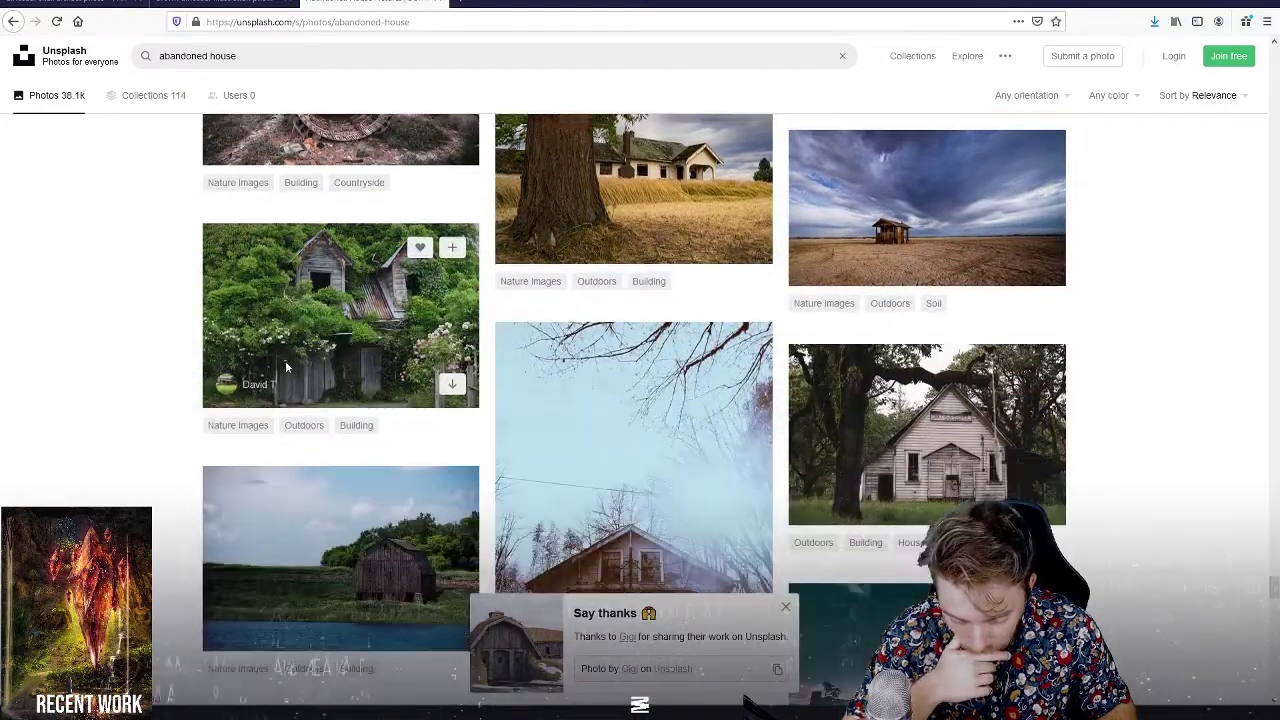
scroll(285, 362, down, 2)
scroll(285, 364, down, 1)
scroll(286, 367, down, 3)
scroll(284, 365, down, 1)
scroll(282, 362, down, 3)
scroll(282, 362, down, 3)
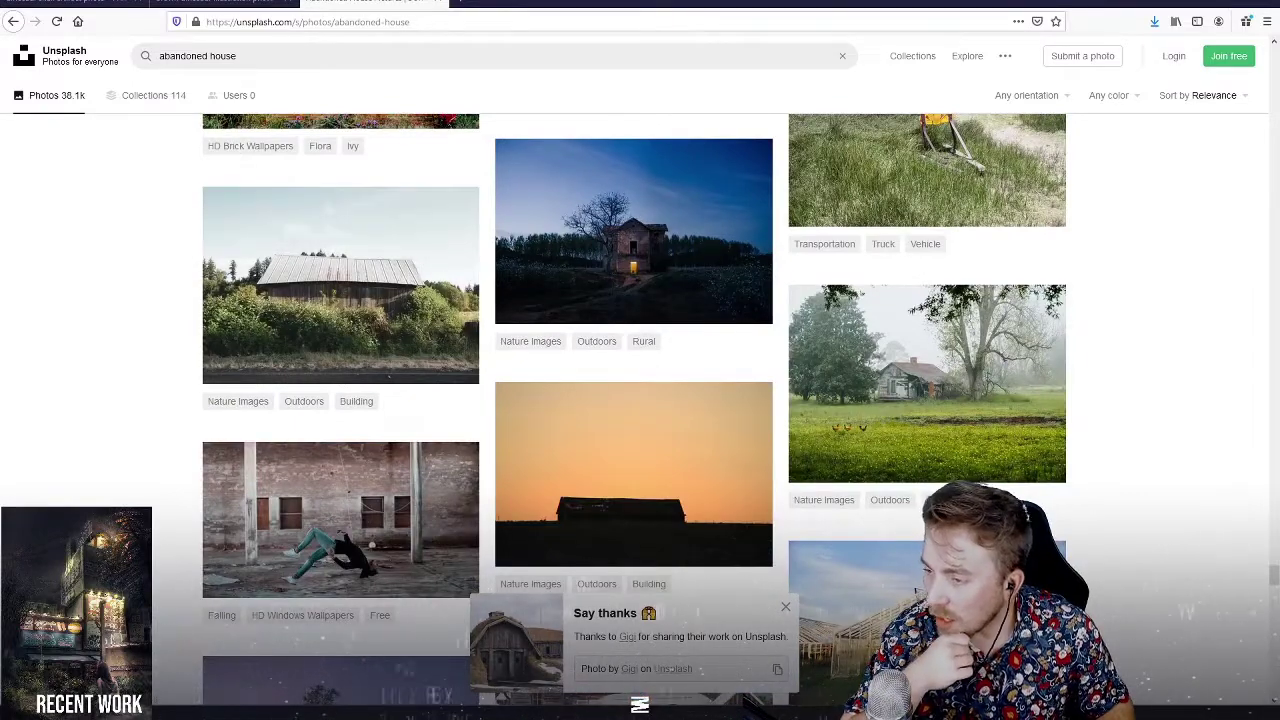
scroll(520, 450, down, 4)
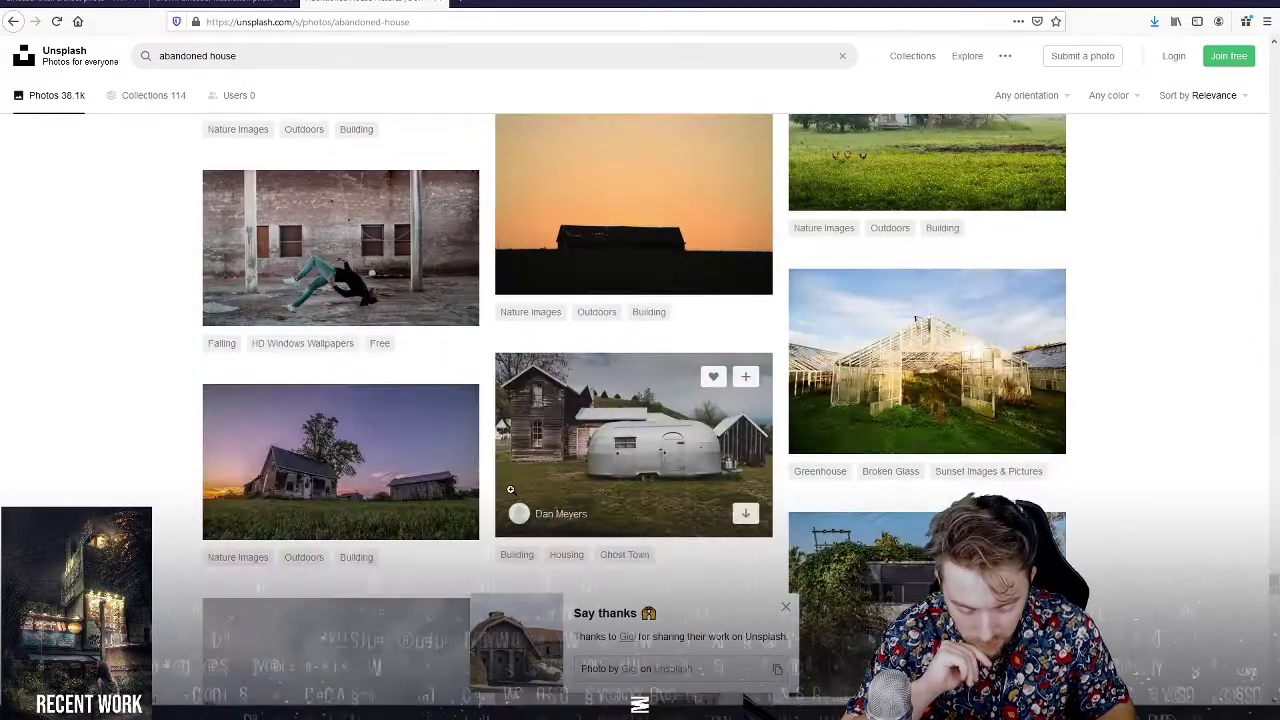
scroll(510, 490, down, 3)
scroll(510, 490, down, 3)
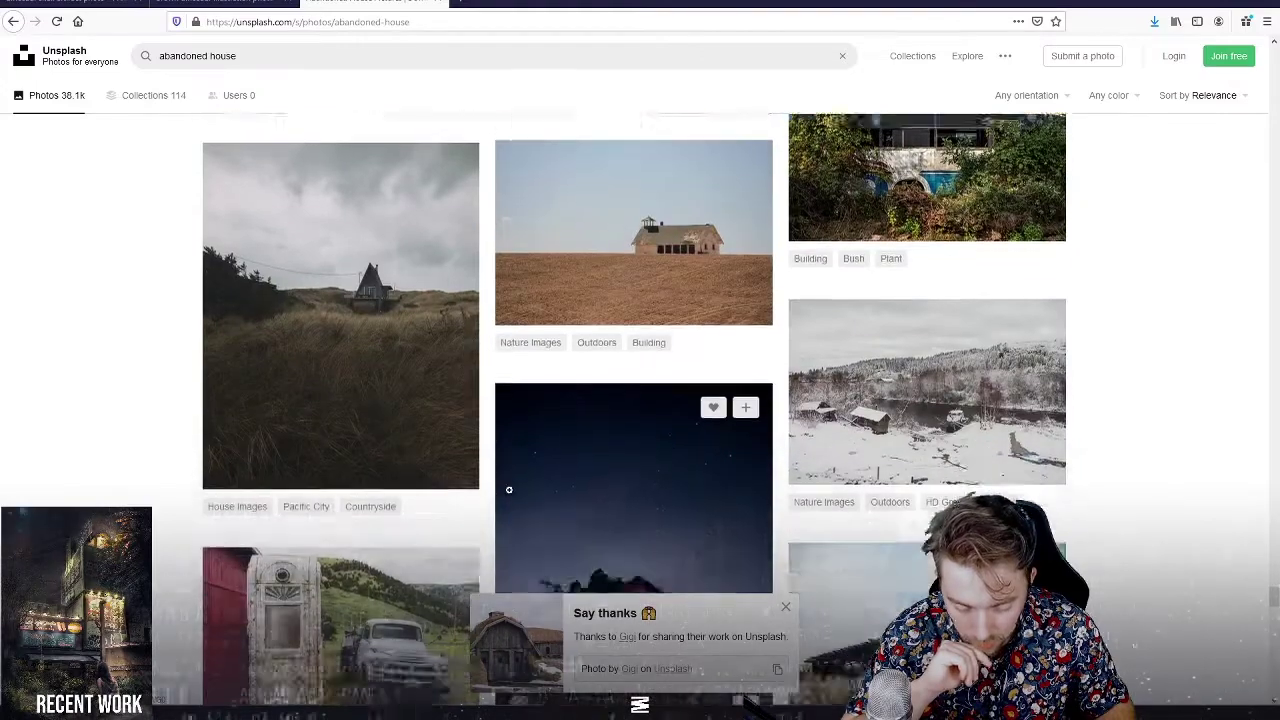
scroll(509, 490, up, 1)
scroll(509, 489, down, 3)
scroll(510, 492, down, 2)
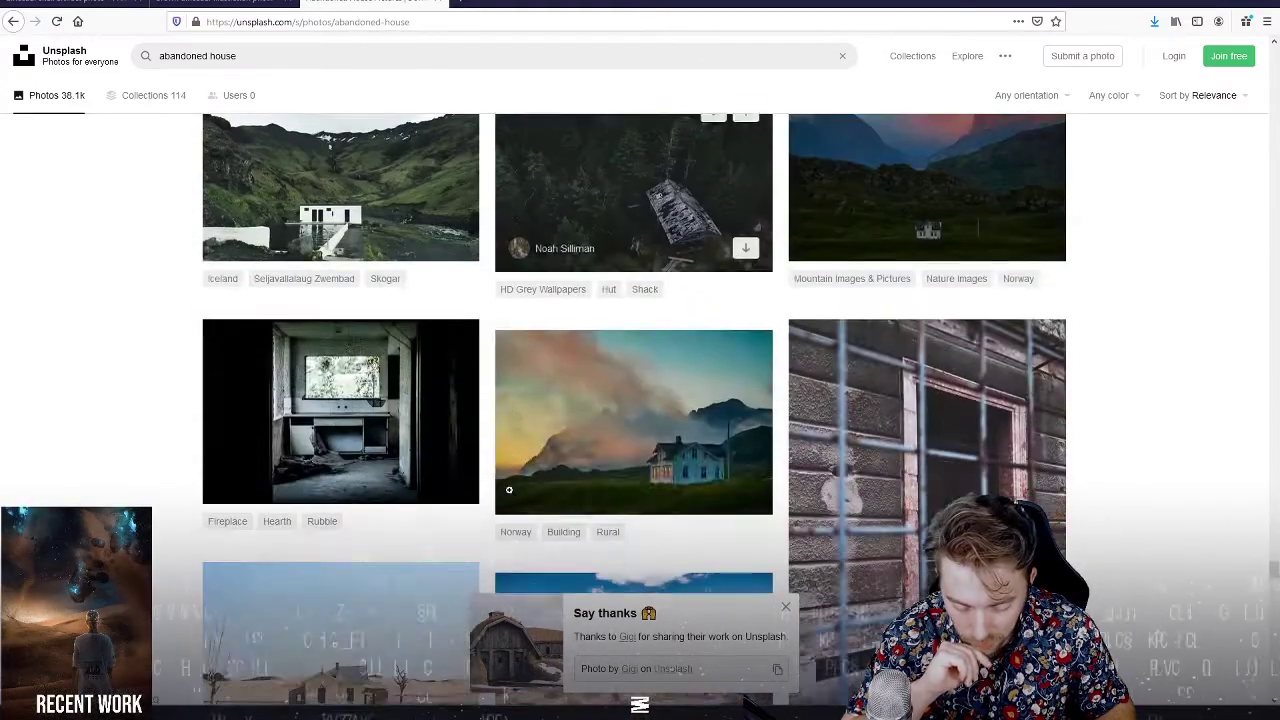
scroll(509, 490, down, 2)
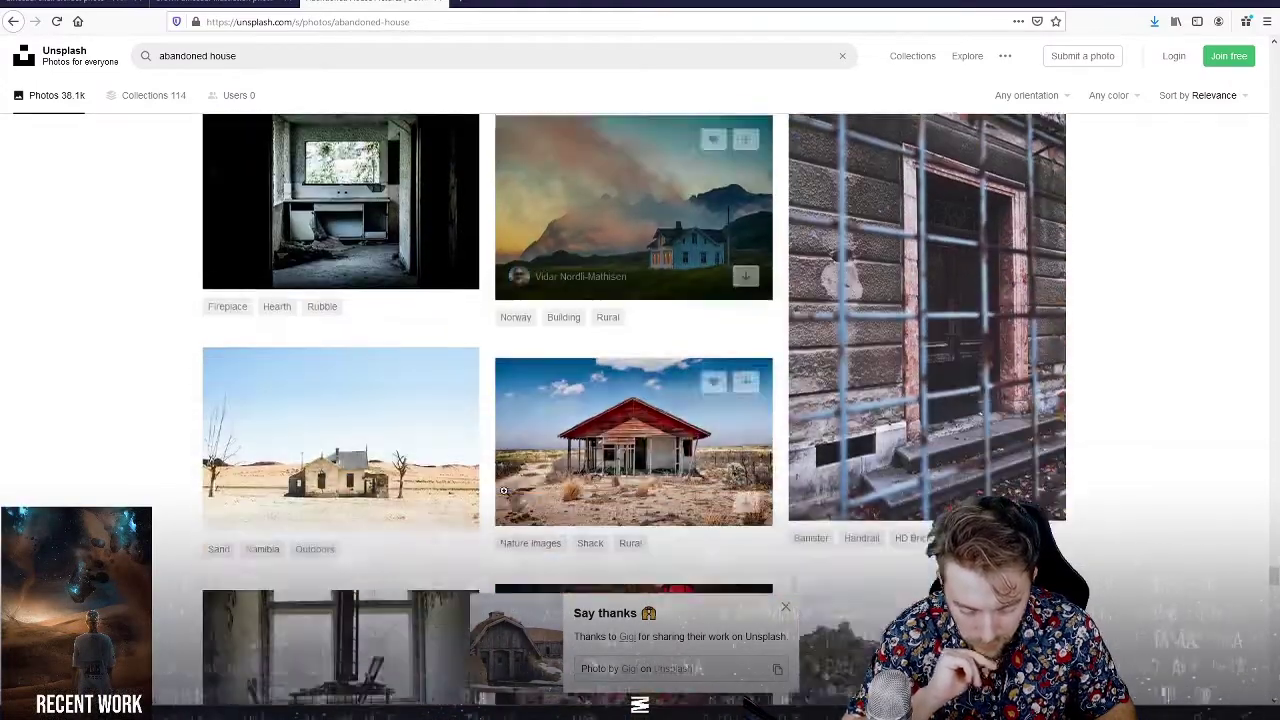
scroll(505, 490, down, 1)
scroll(490, 492, down, 2)
scroll(471, 494, down, 1)
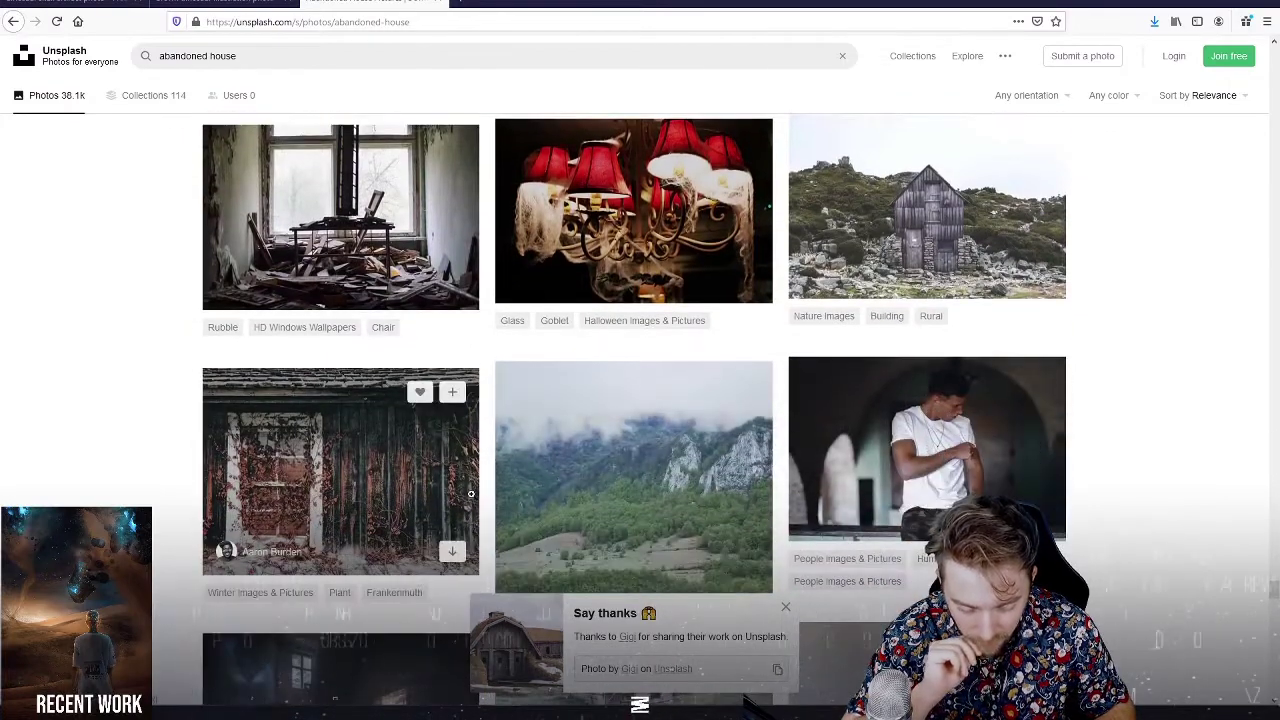
scroll(471, 494, down, 3)
scroll(466, 493, down, 2)
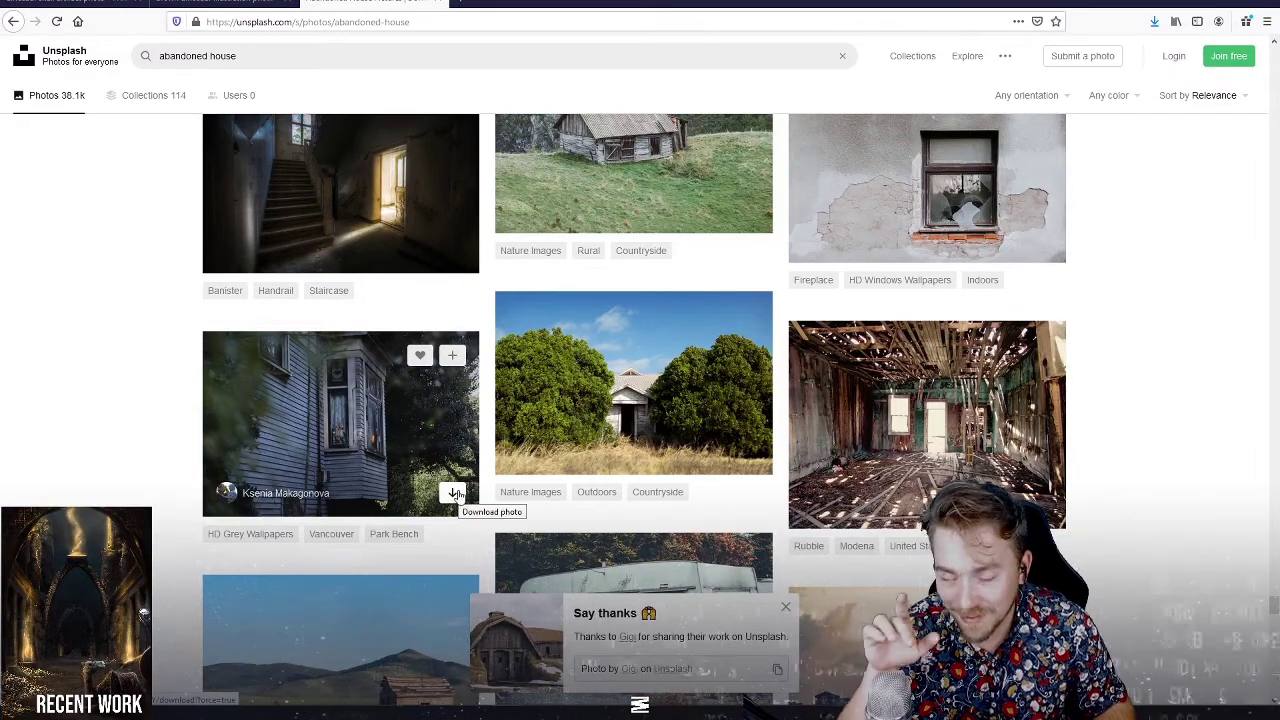
scroll(565, 478, down, 3)
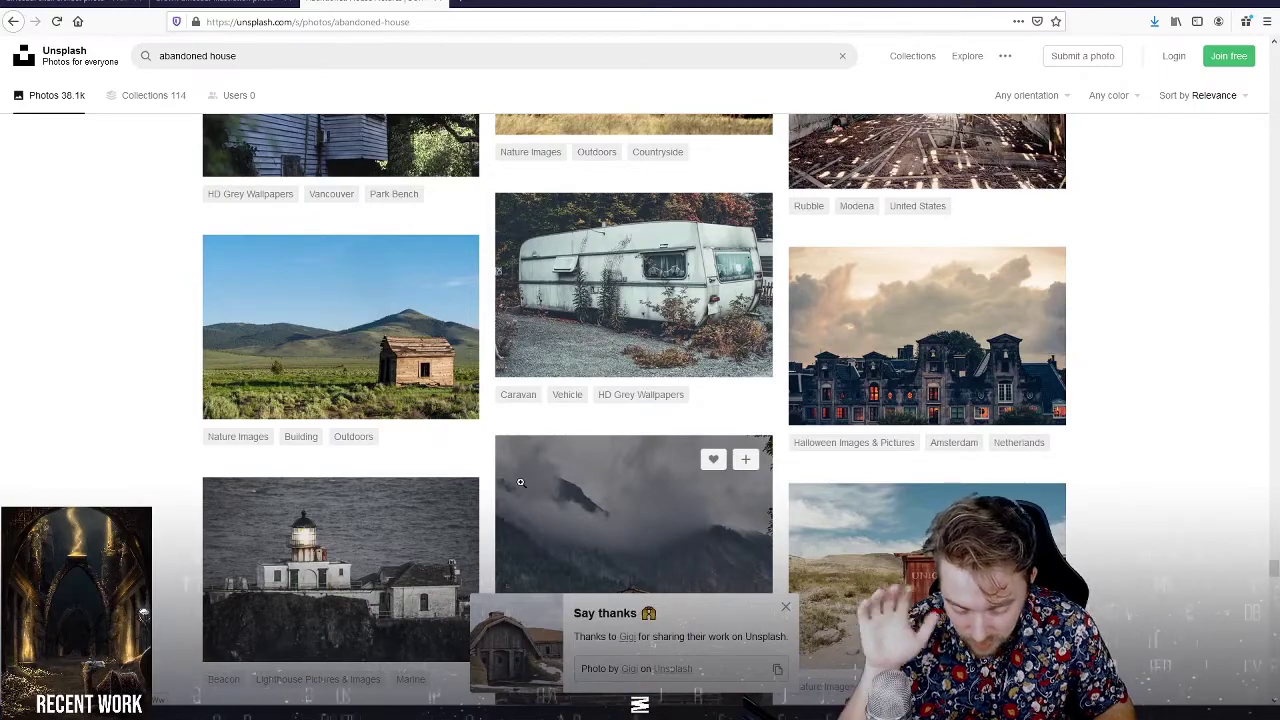
scroll(524, 482, down, 3)
scroll(500, 491, down, 3)
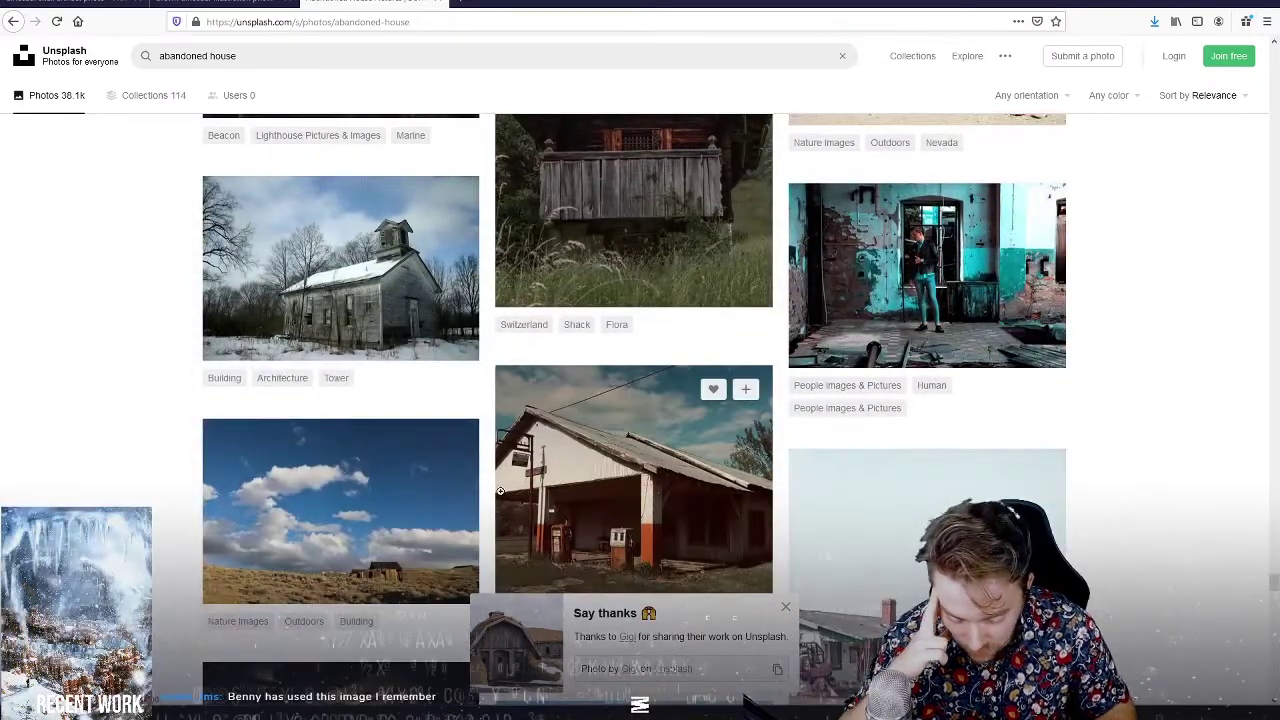
scroll(500, 491, down, 2)
scroll(490, 498, down, 2)
scroll(486, 500, down, 2)
scroll(482, 505, down, 3)
scroll(480, 505, down, 3)
scroll(480, 502, down, 2)
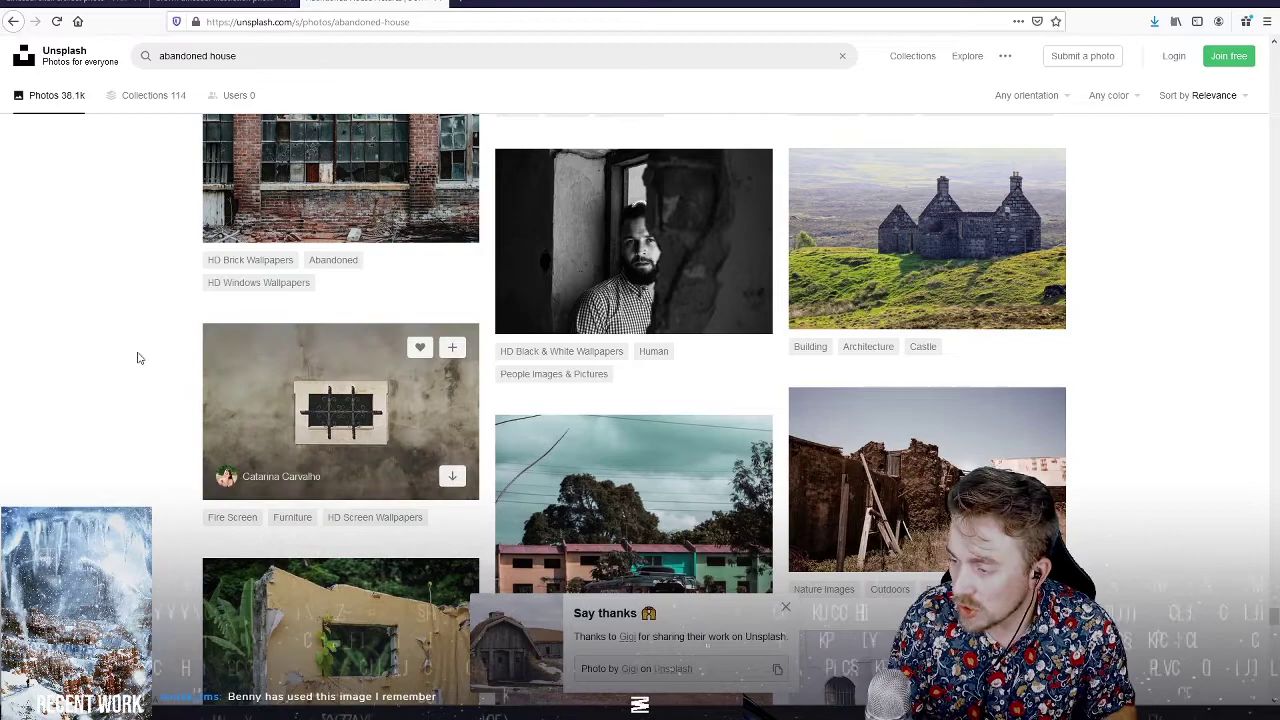
scroll(600, 470, down, 3)
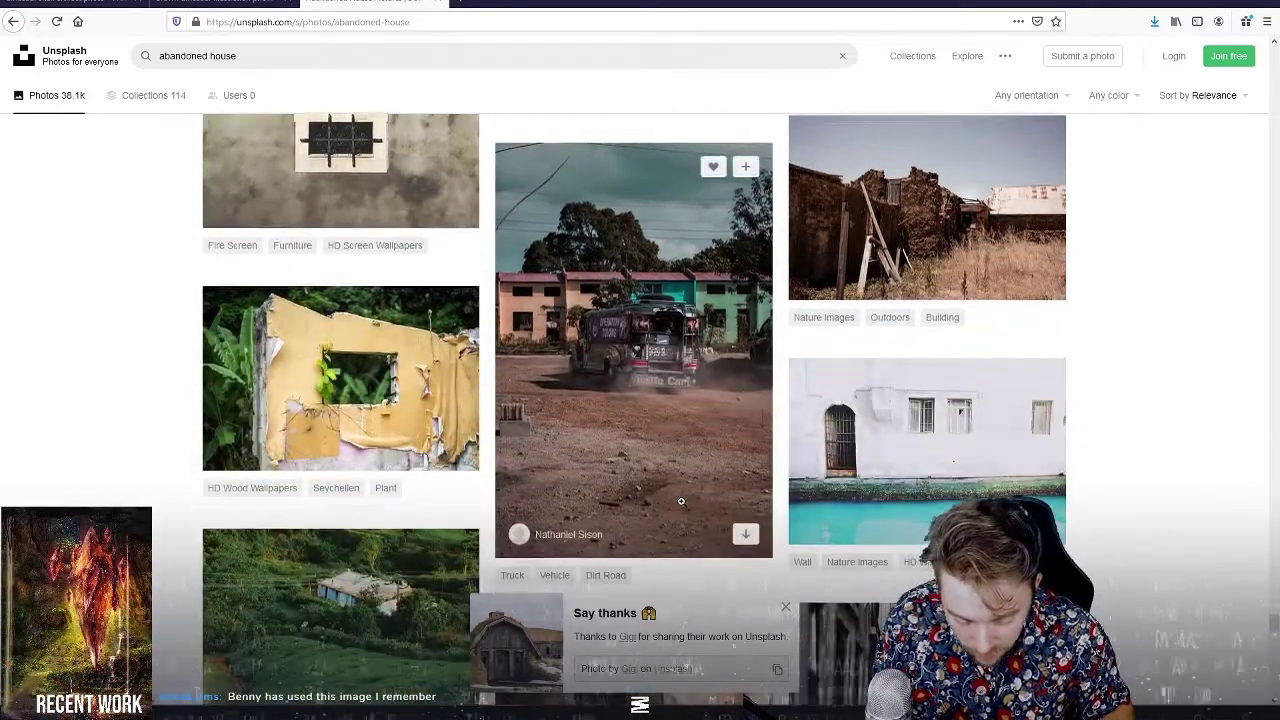
scroll(642, 497, down, 2)
scroll(642, 497, down, 1)
scroll(642, 497, down, 2)
scroll(620, 455, down, 2)
scroll(614, 437, down, 3)
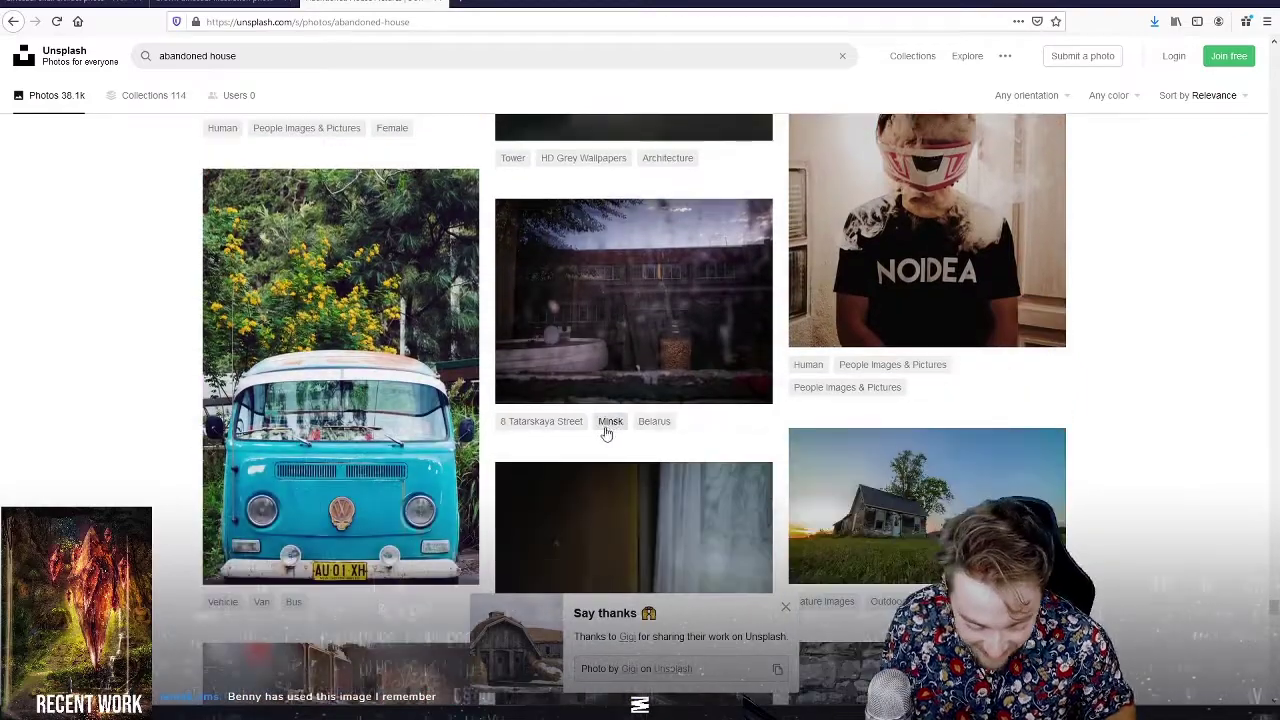
scroll(606, 431, down, 2)
scroll(603, 428, down, 2)
scroll(603, 428, down, 2)
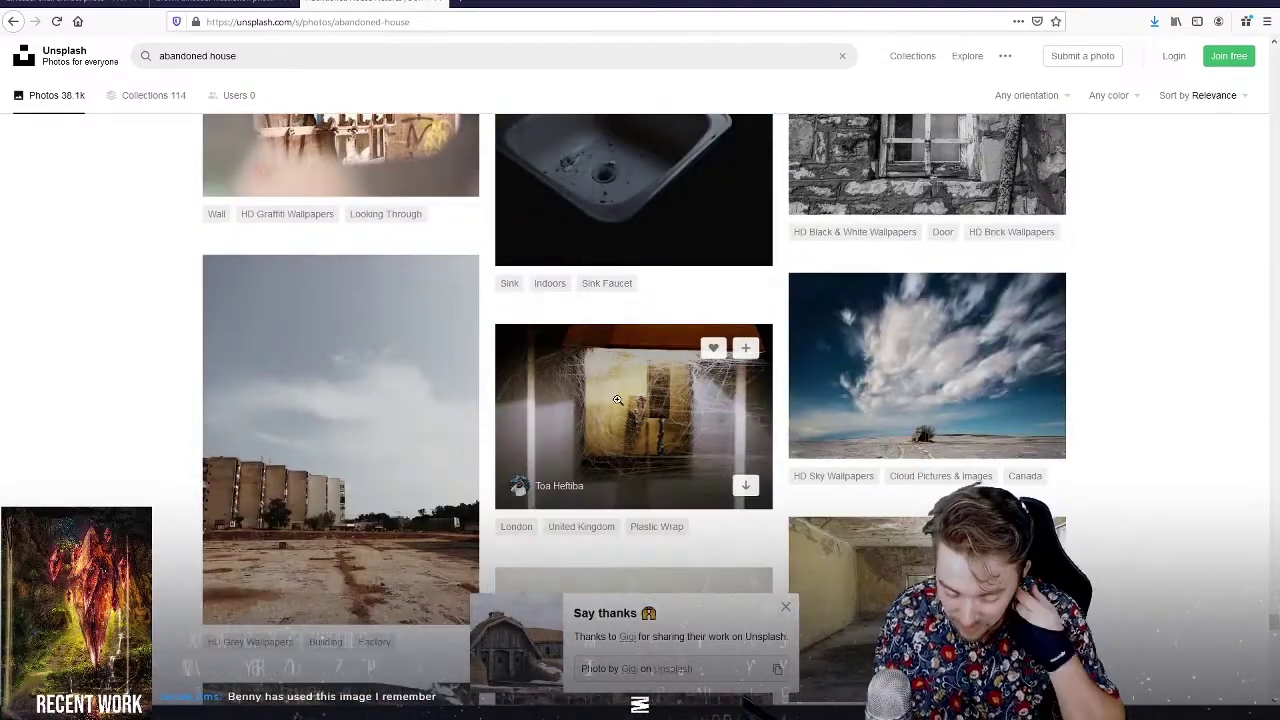
Scroll the abandoned house results down to the misty Iceland photo with the flat-topped mountain.
scroll(428, 580, down, 2)
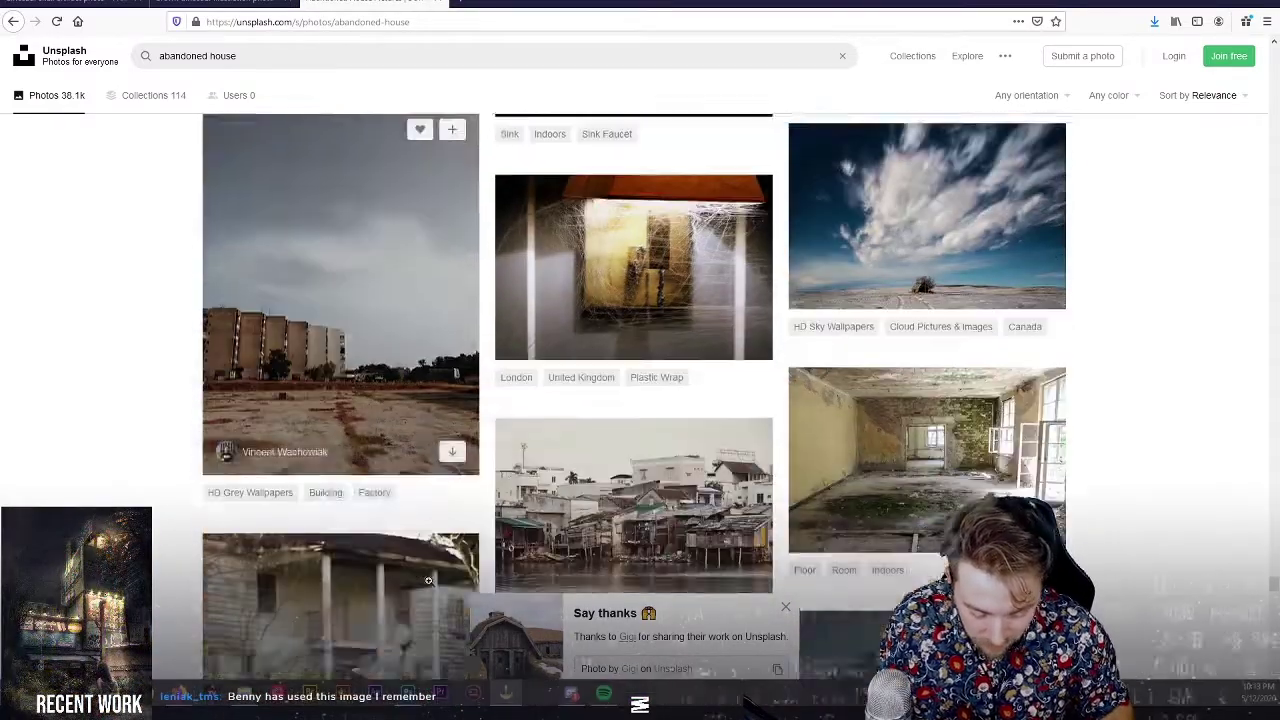
scroll(428, 580, down, 2)
scroll(400, 540, down, 3)
scroll(300, 460, down, 2)
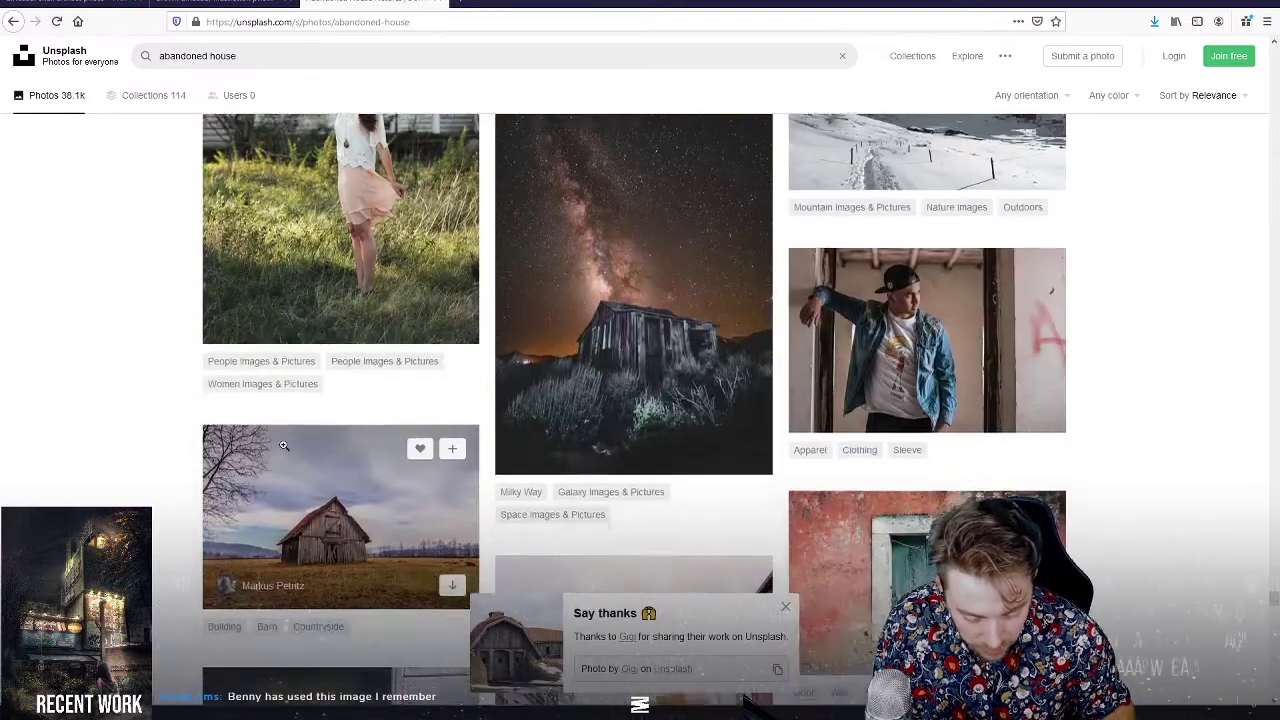
scroll(283, 445, down, 3)
scroll(264, 446, down, 2)
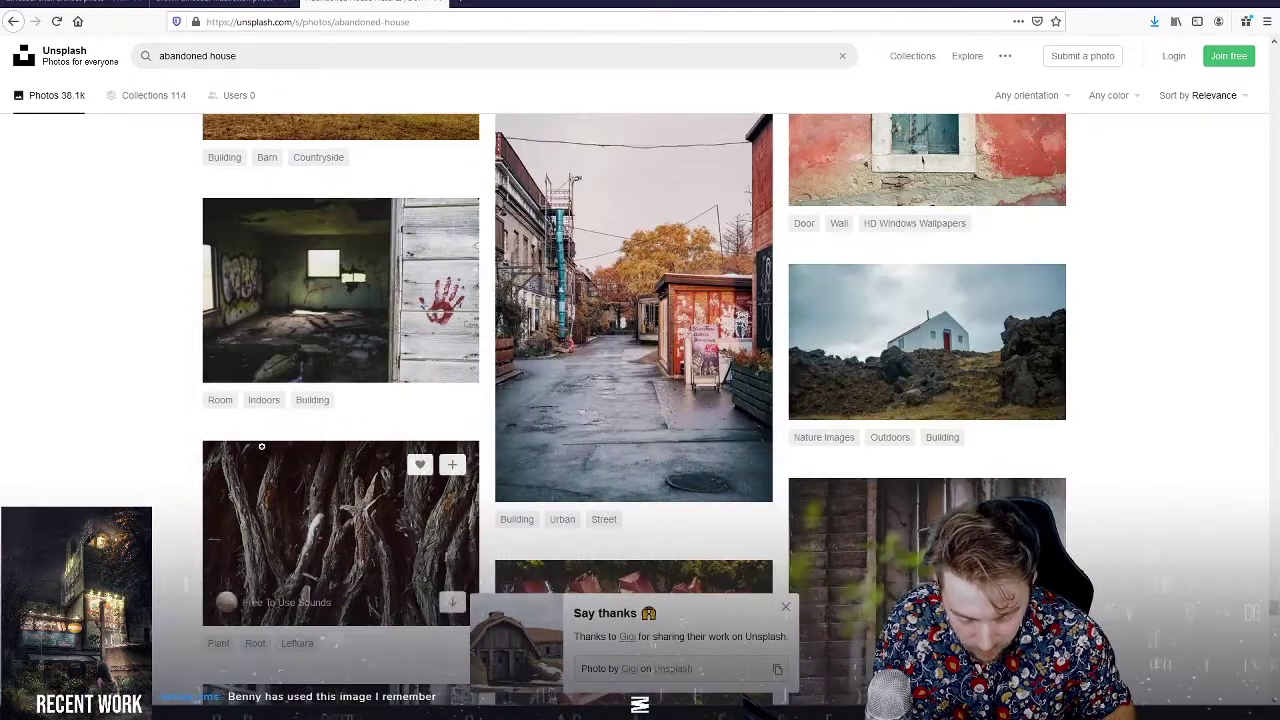
scroll(255, 448, down, 3)
scroll(245, 450, down, 1)
scroll(235, 452, down, 2)
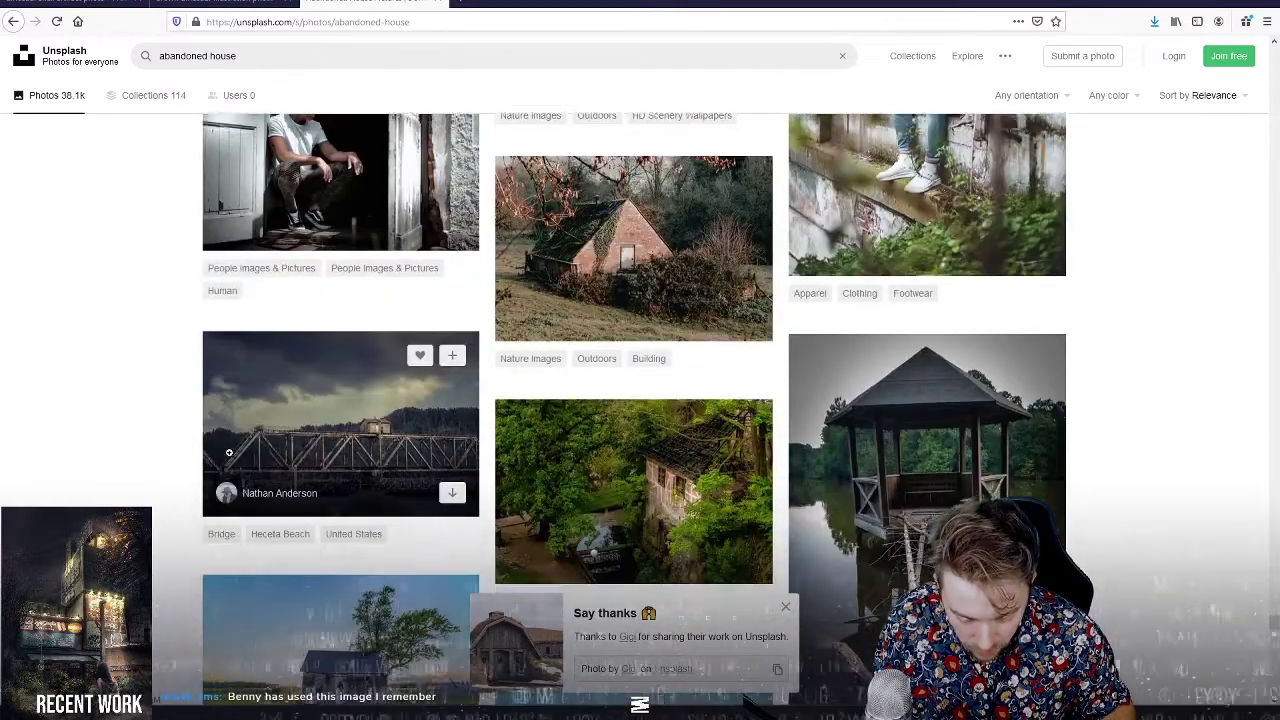
scroll(230, 452, down, 2)
scroll(440, 370, down, 3)
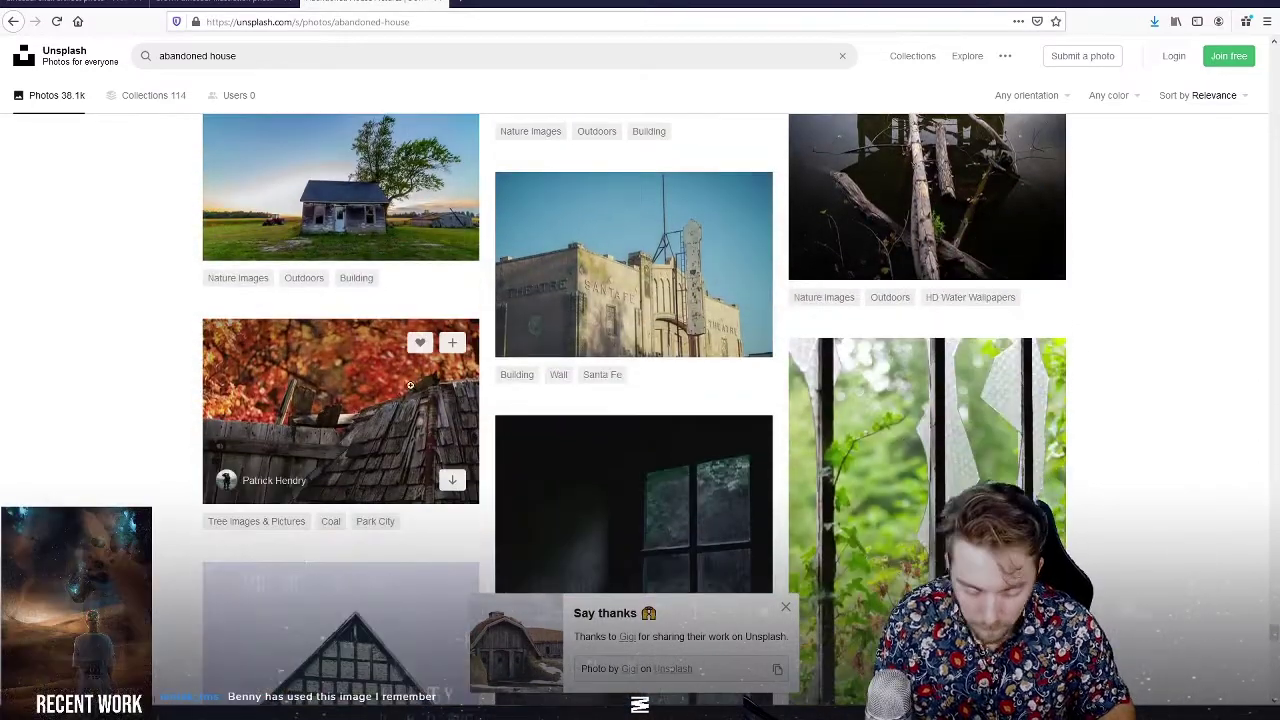
scroll(420, 378, down, 3)
scroll(385, 395, down, 3)
scroll(380, 397, down, 3)
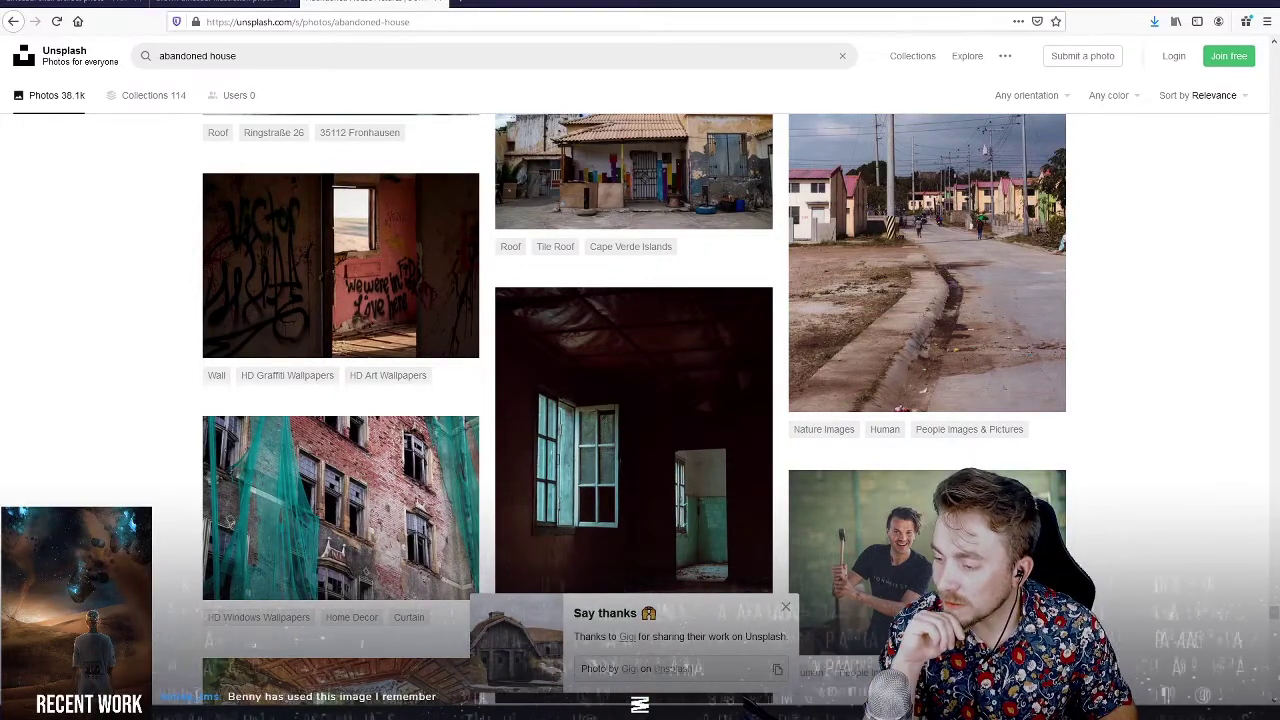
scroll(1030, 400, down, 1)
scroll(1030, 400, down, 3)
scroll(928, 420, down, 2)
scroll(926, 423, down, 1)
scroll(927, 430, down, 3)
scroll(927, 430, down, 2)
scroll(920, 430, down, 3)
scroll(910, 429, down, 2)
scroll(897, 428, down, 3)
scroll(897, 428, down, 3)
scroll(890, 430, down, 3)
scroll(882, 433, down, 3)
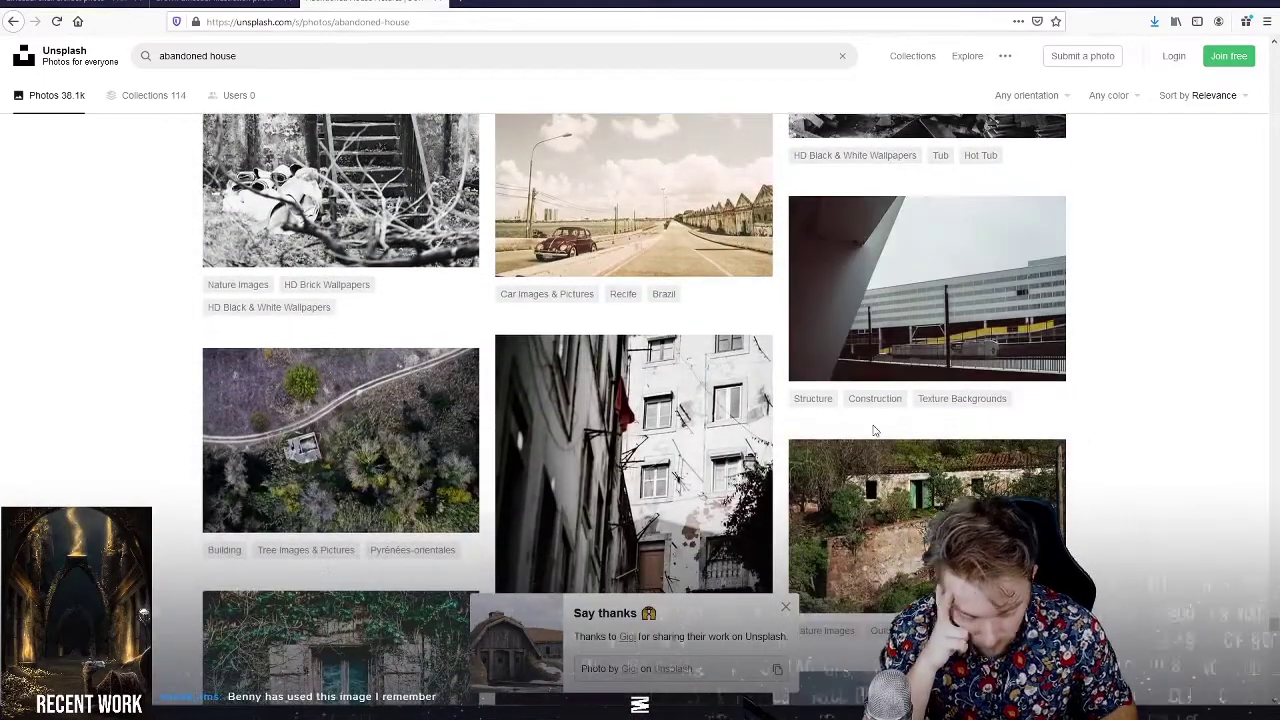
scroll(860, 420, down, 3)
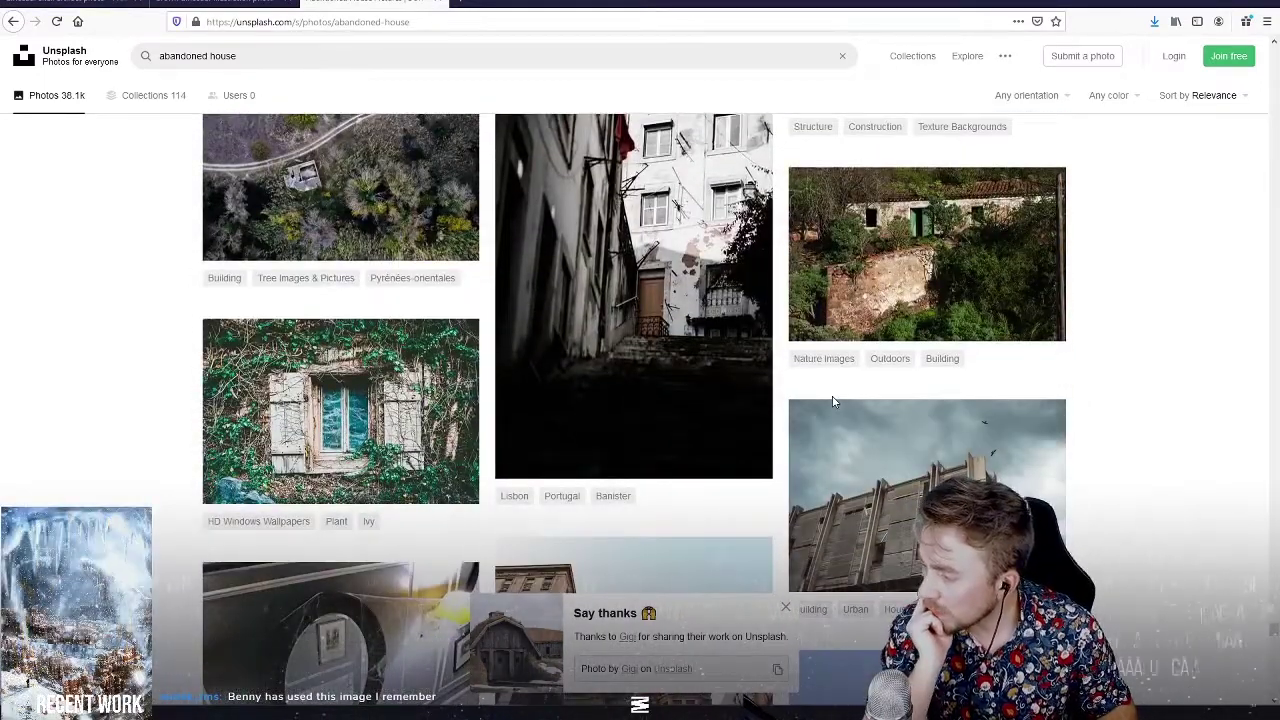
scroll(810, 400, down, 2)
scroll(798, 399, down, 1)
scroll(795, 399, down, 4)
scroll(790, 400, down, 1)
scroll(785, 400, down, 3)
scroll(785, 400, down, 2)
scroll(785, 400, down, 3)
scroll(785, 400, down, 2)
scroll(785, 400, down, 1)
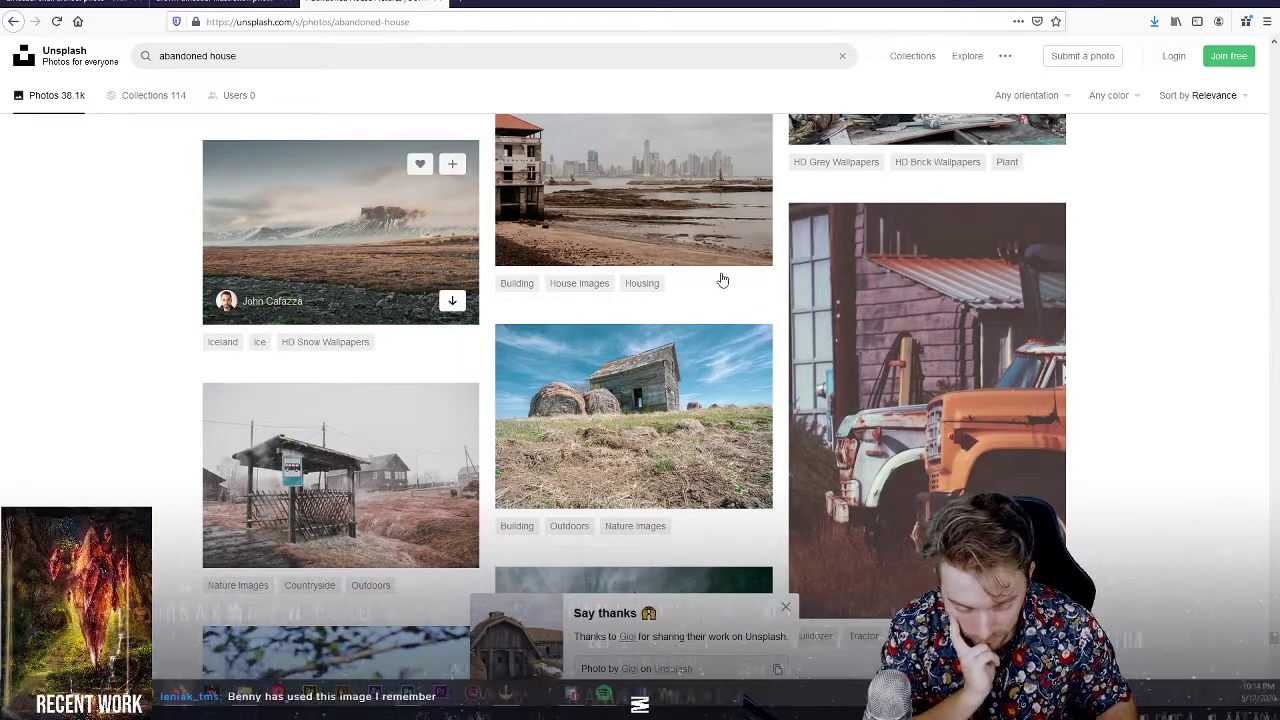
scroll(722, 280, down, 3)
scroll(720, 285, down, 3)
scroll(718, 292, up, 3)
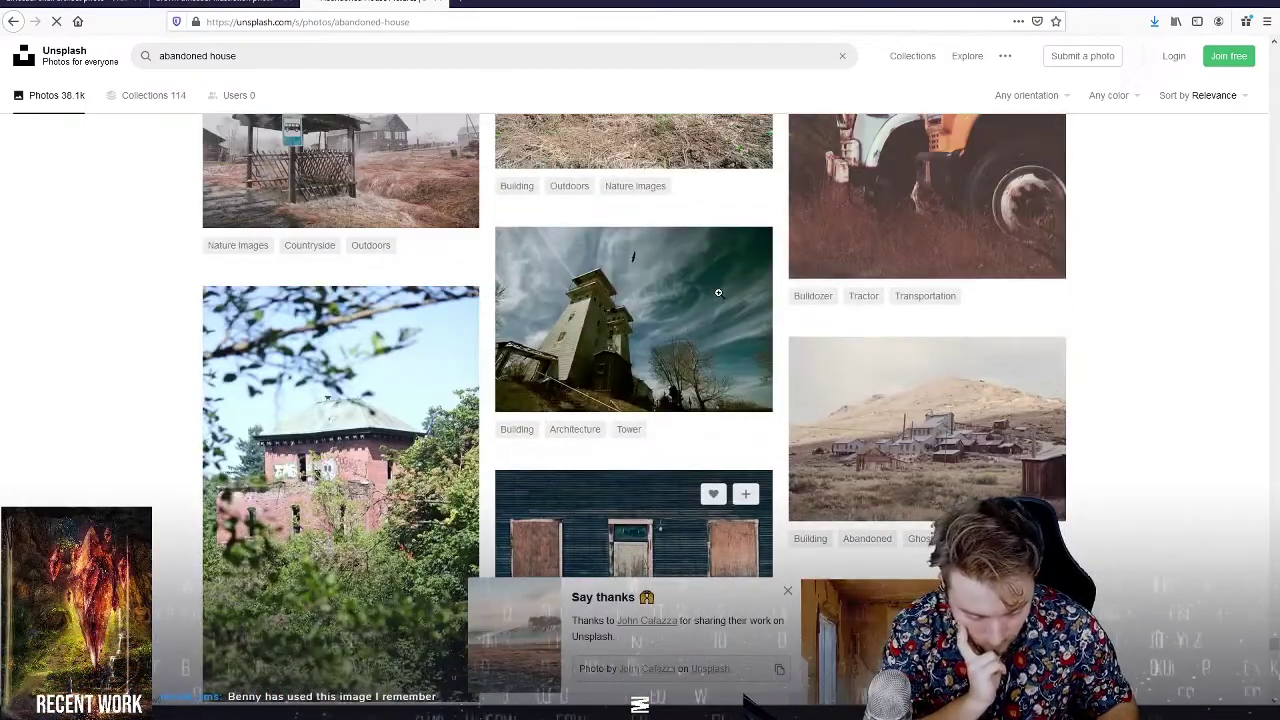
scroll(718, 292, down, 1)
scroll(725, 280, down, 5)
scroll(745, 250, down, 5)
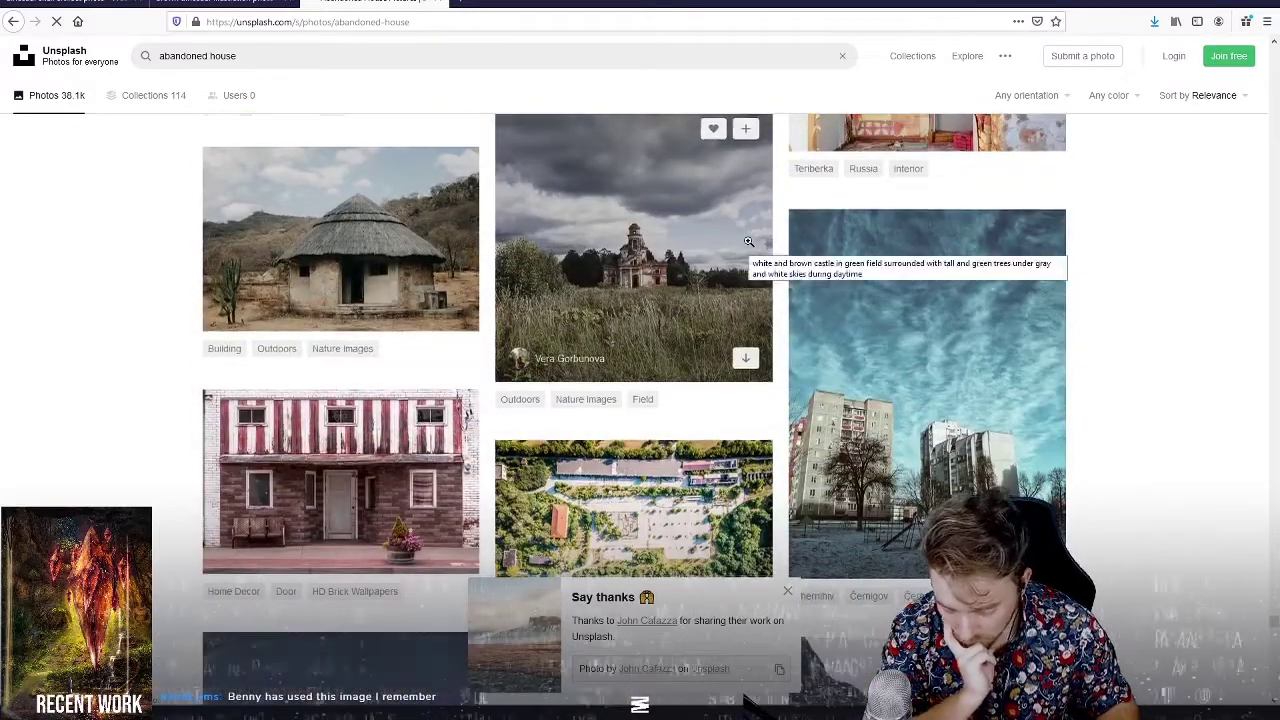
scroll(748, 241, down, 3)
scroll(746, 242, down, 2)
Save the misty Iceland mountain photo to disk as a 2.0 MB JPG.
scroll(745, 242, down, 1)
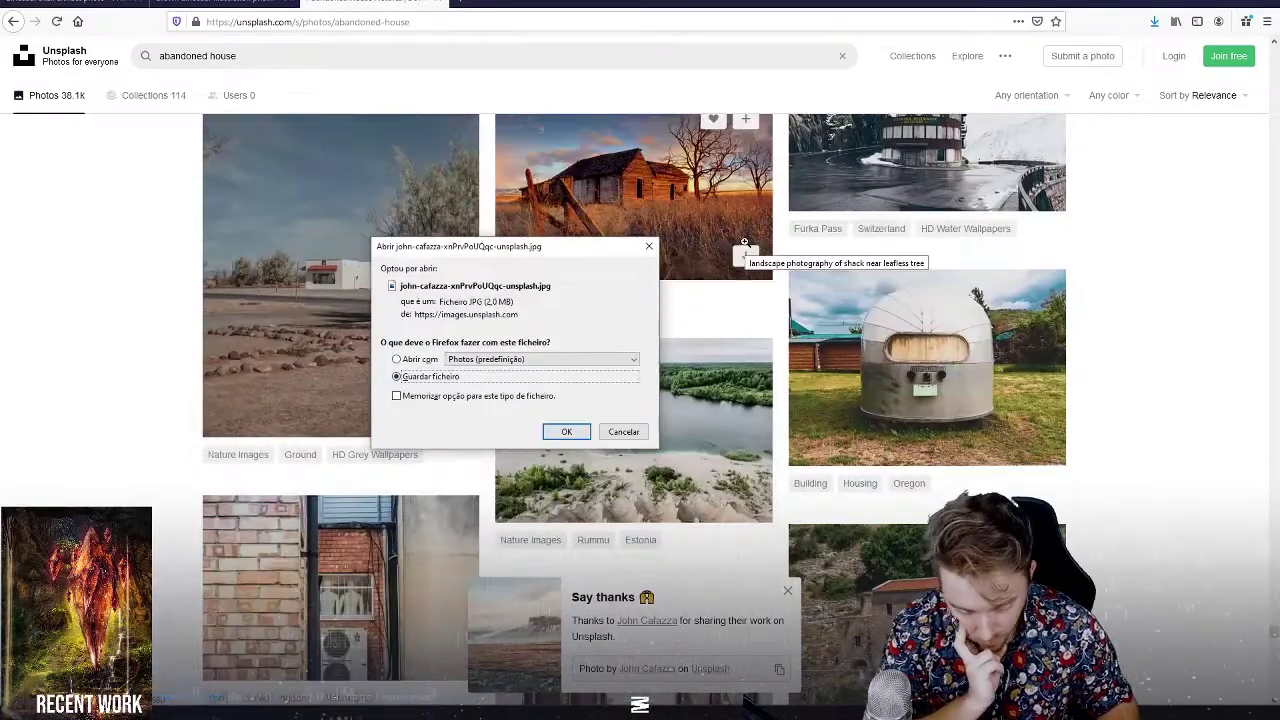
scroll(745, 242, down, 3)
scroll(745, 242, down, 3)
scroll(614, 334, down, 1)
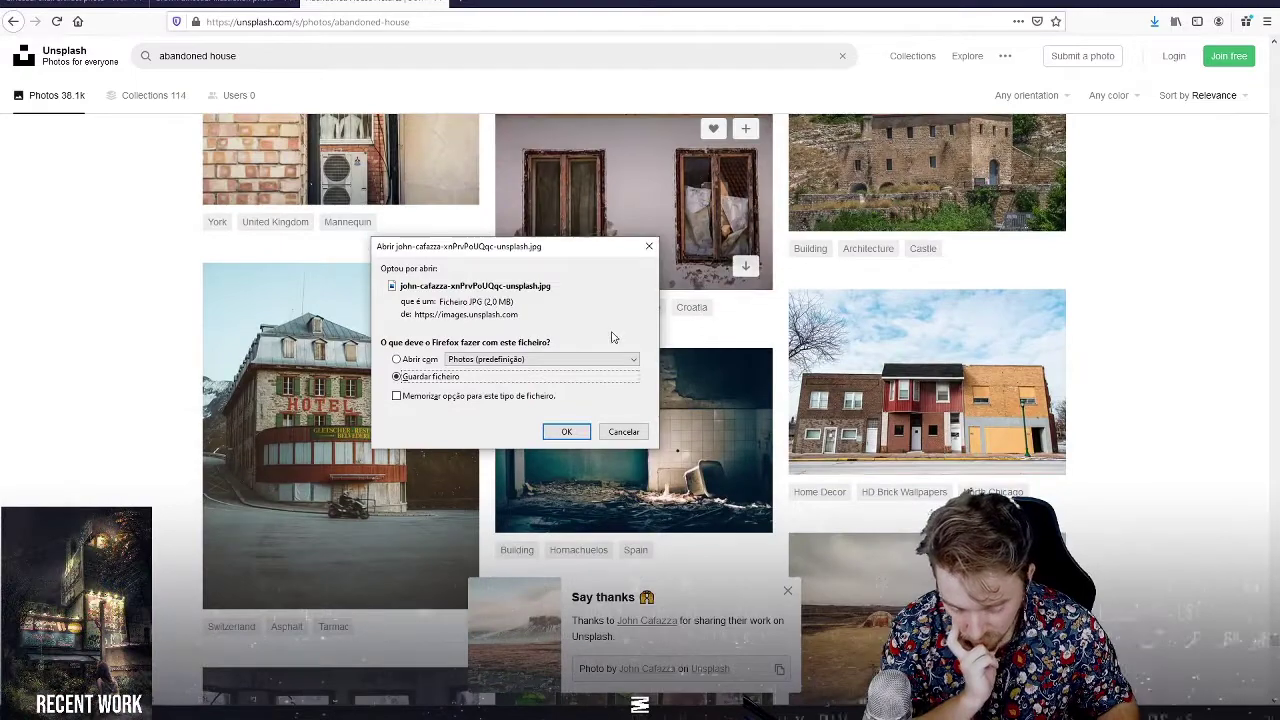
click(565, 430)
scroll(563, 428, down, 3)
scroll(580, 400, down, 3)
scroll(600, 373, down, 1)
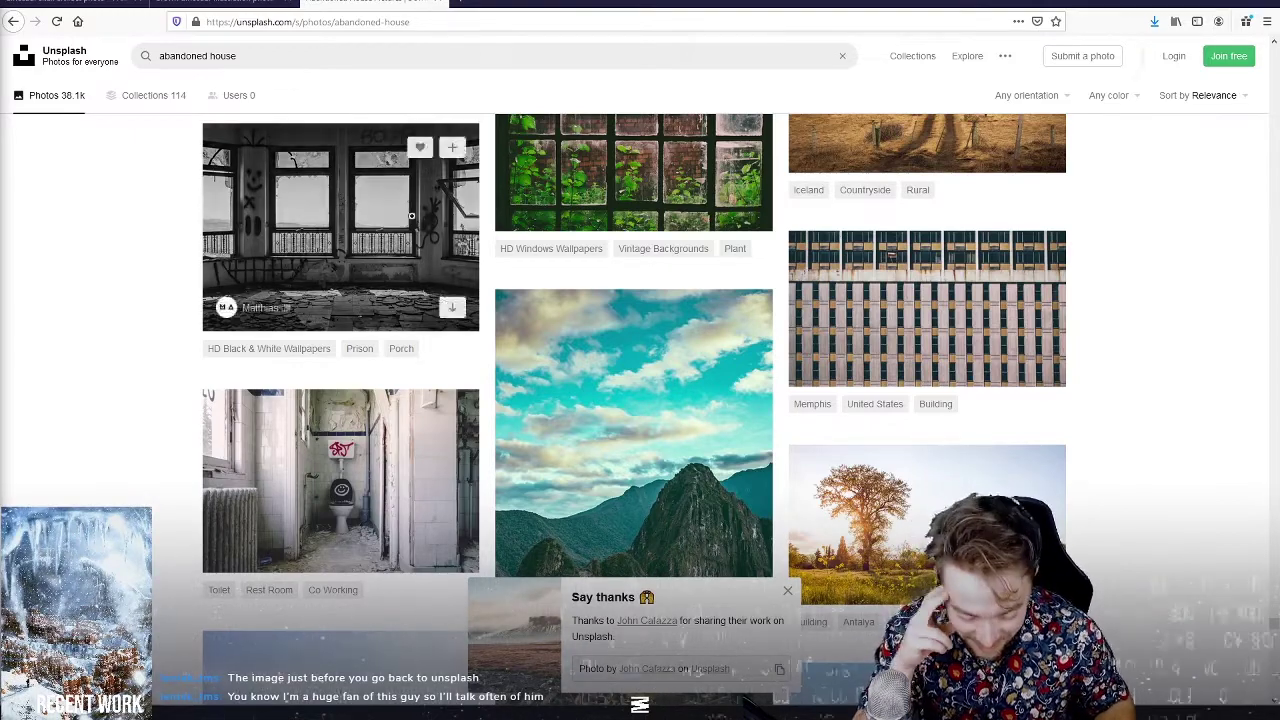
scroll(569, 257, down, 3)
scroll(569, 257, down, 2)
scroll(569, 257, down, 4)
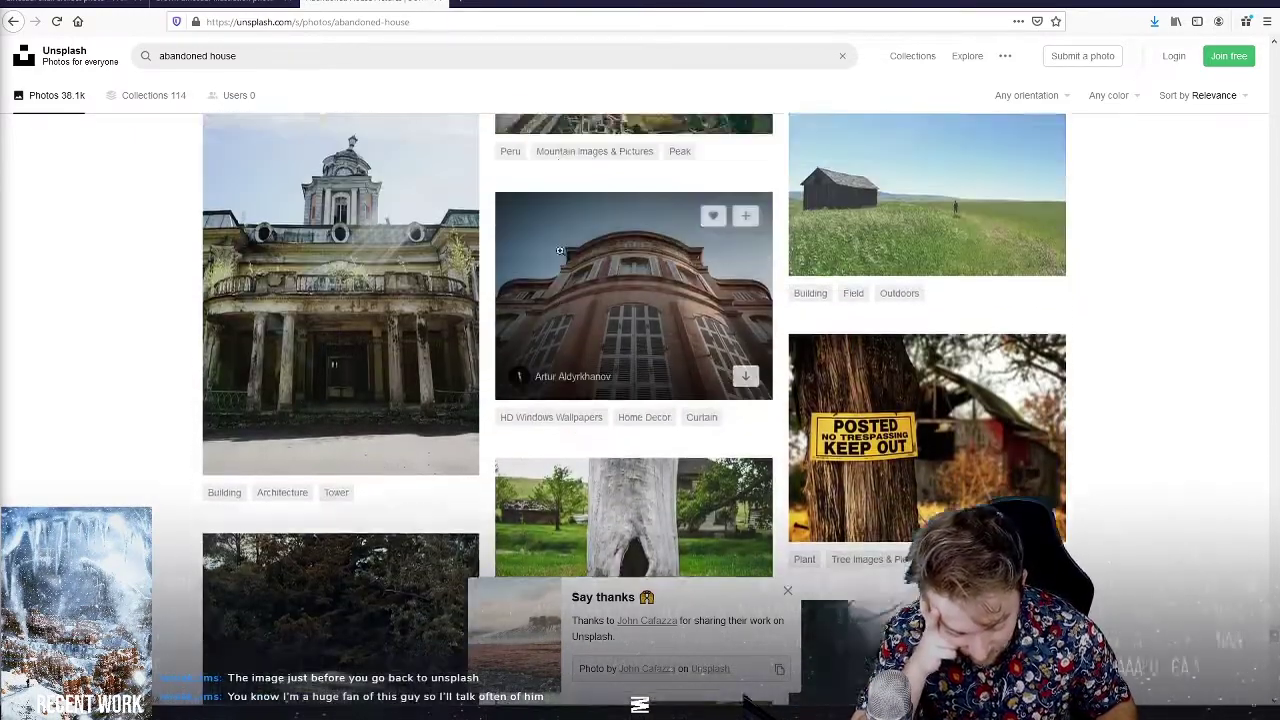
scroll(498, 261, down, 2)
scroll(486, 266, up, 2)
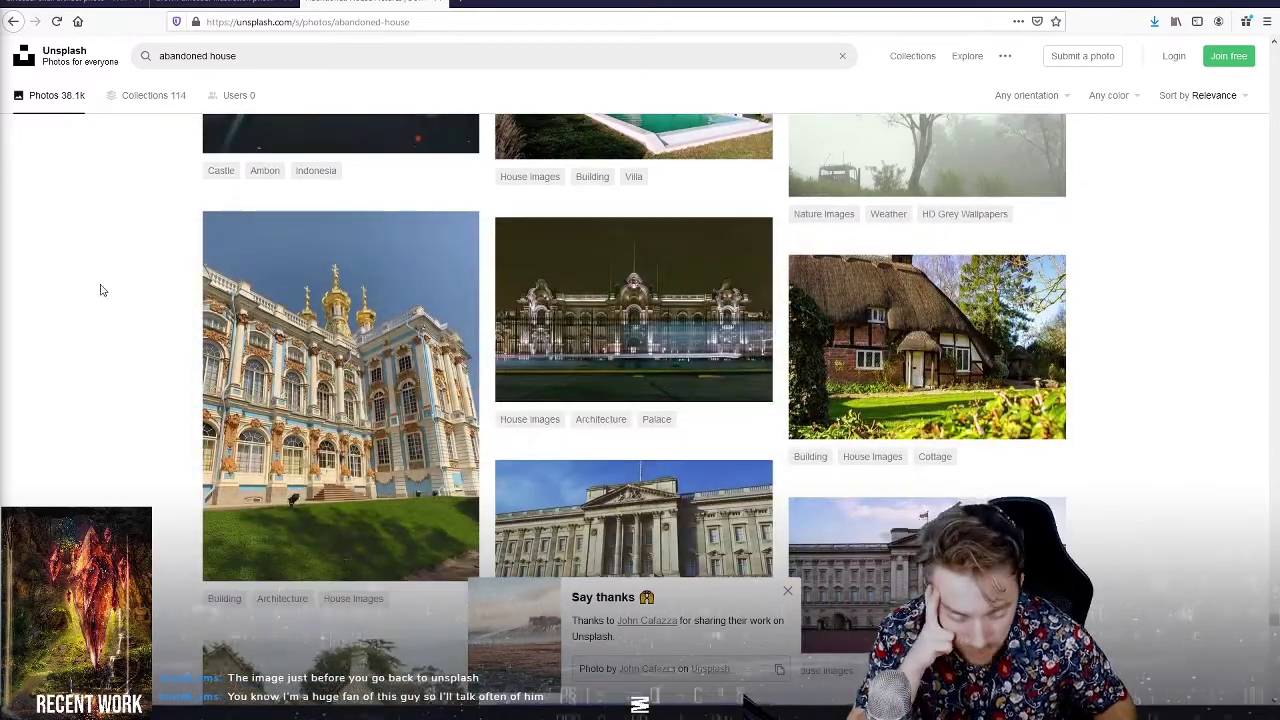
scroll(240, 293, down, 2)
scroll(170, 305, down, 4)
scroll(145, 308, down, 3)
scroll(140, 300, down, 2)
scroll(140, 300, down, 1)
scroll(140, 300, down, 3)
scroll(140, 300, down, 3)
scroll(137, 297, down, 2)
scroll(137, 297, down, 2)
scroll(150, 298, down, 3)
scroll(160, 280, down, 3)
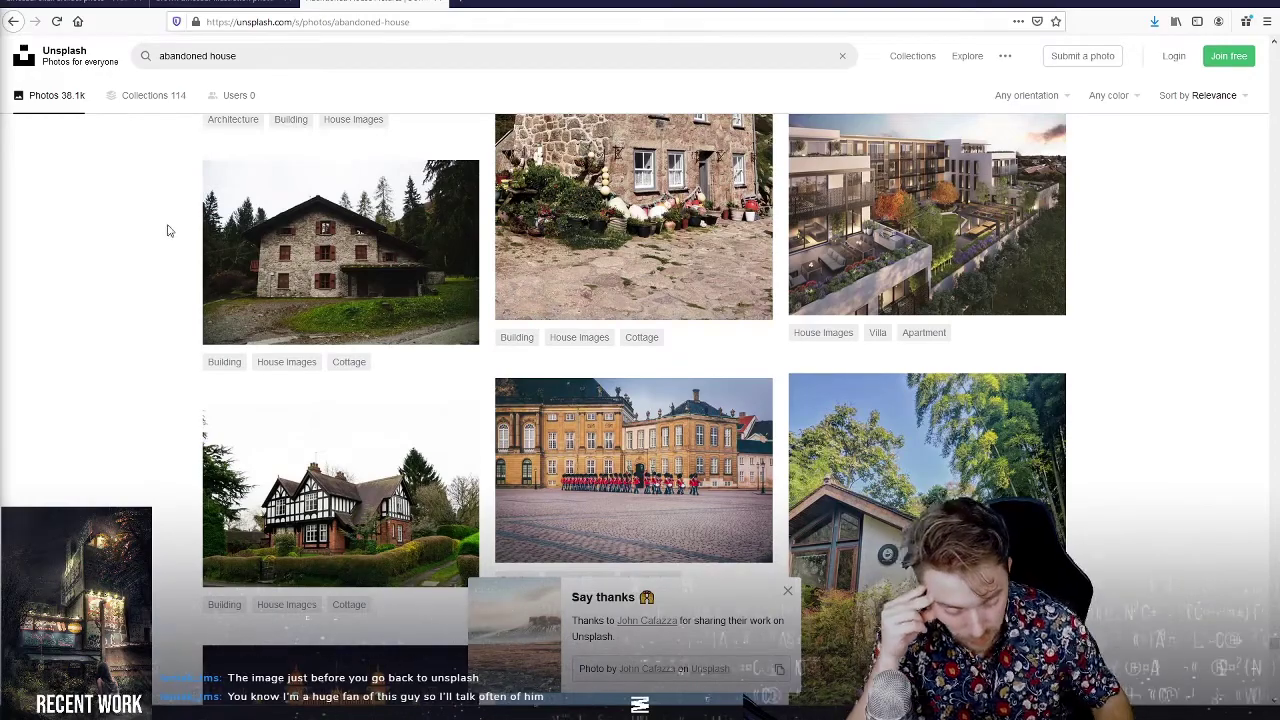
scroll(172, 241, down, 3)
scroll(546, 238, down, 3)
scroll(546, 238, down, 3)
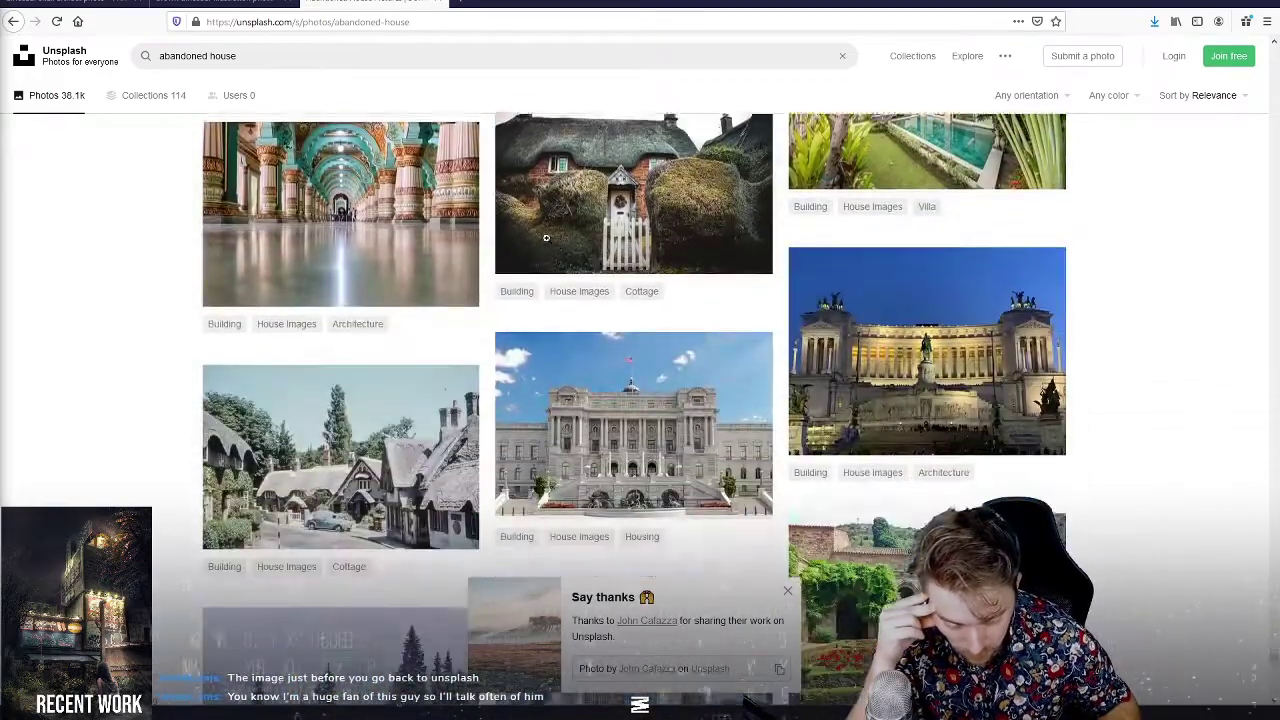
scroll(546, 238, down, 3)
scroll(548, 244, down, 3)
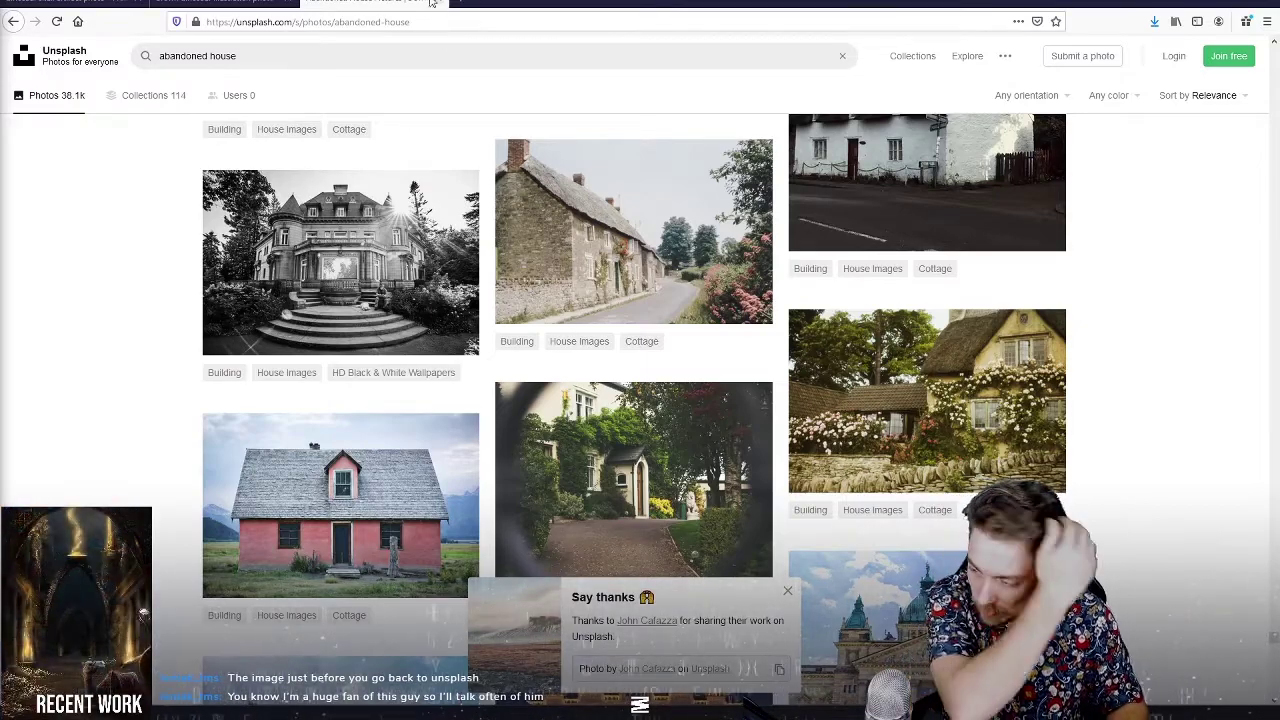
scroll(770, 300, down, 3)
scroll(770, 300, down, 3)
scroll(770, 300, down, 3)
scroll(765, 295, down, 3)
scroll(765, 295, down, 3)
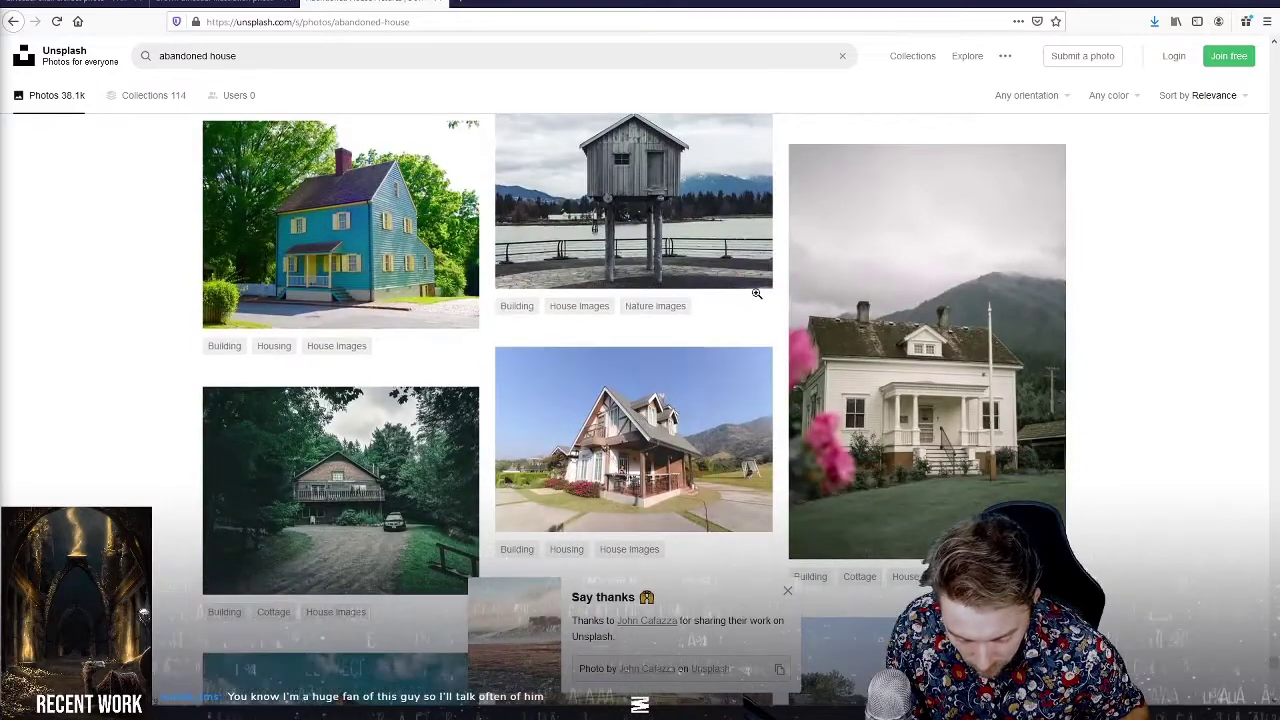
scroll(755, 290, down, 3)
scroll(749, 285, down, 3)
scroll(749, 285, down, 3)
scroll(749, 285, down, 3)
scroll(748, 284, down, 3)
scroll(748, 284, down, 2)
scroll(748, 284, down, 3)
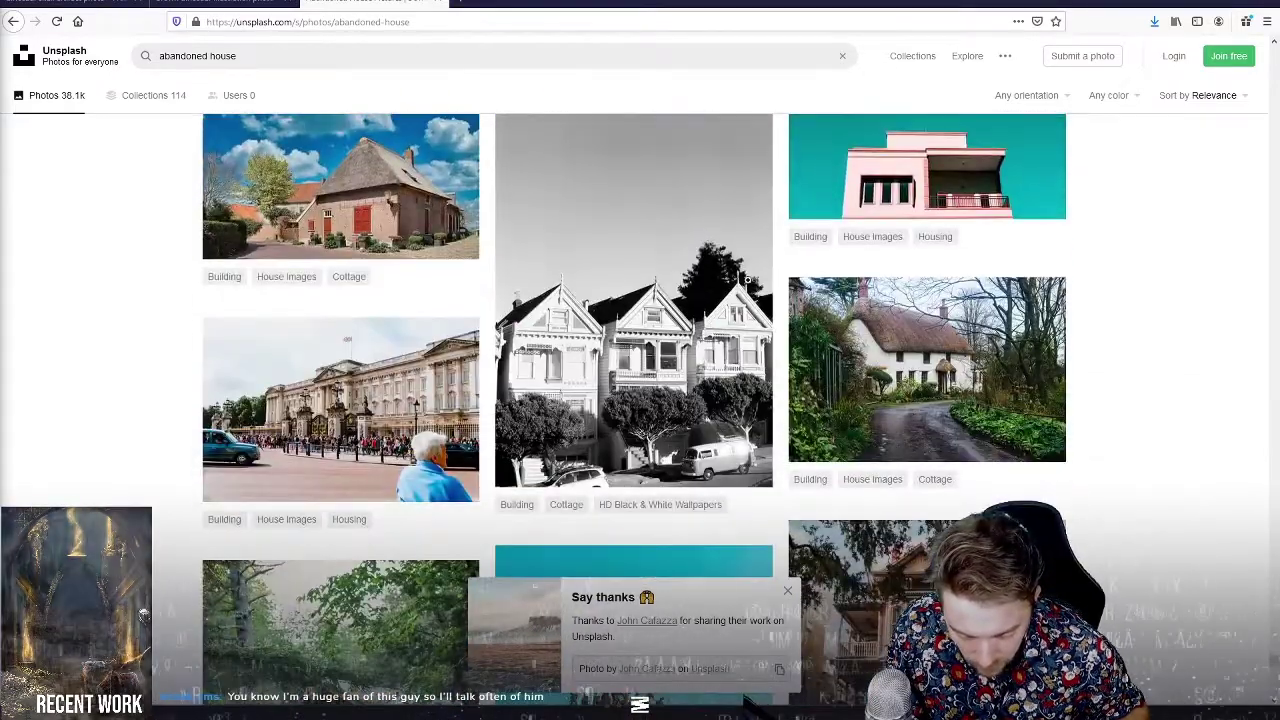
scroll(414, 278, up, 2)
scroll(414, 278, up, 3)
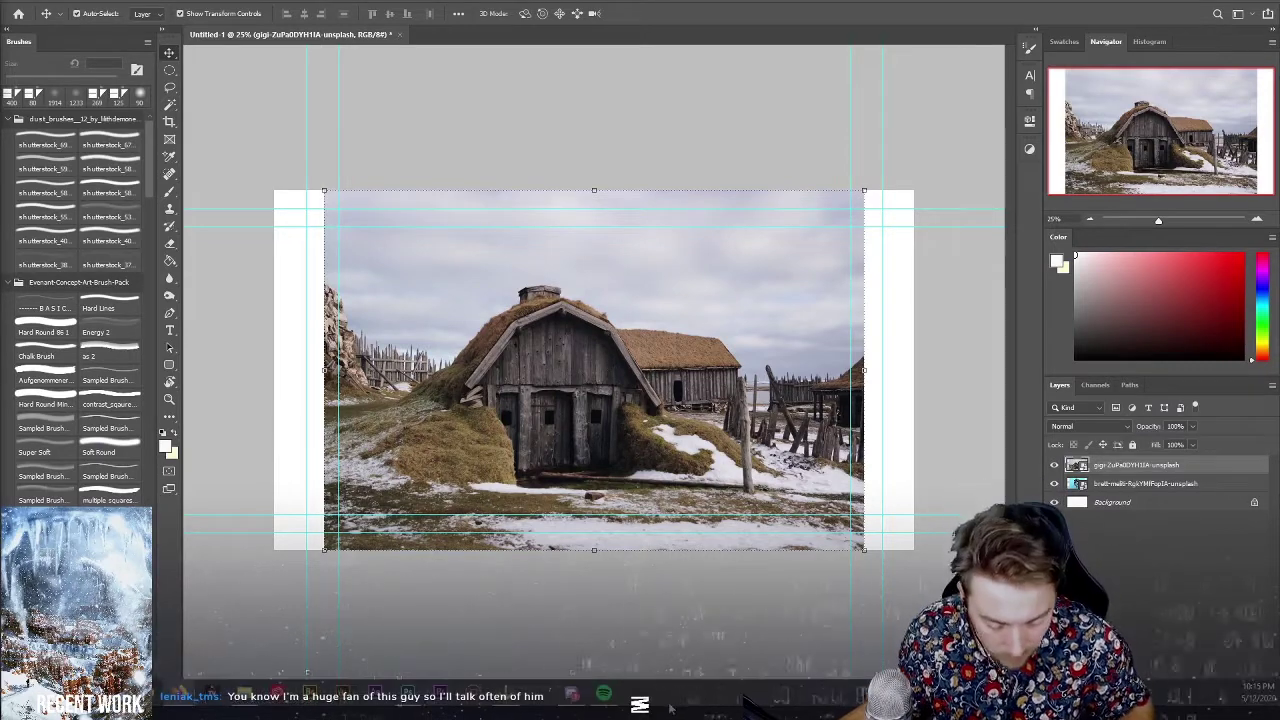
Select the lower landscape layer and place the Iceland mountain photo above it.
key(alt+bracketleft)
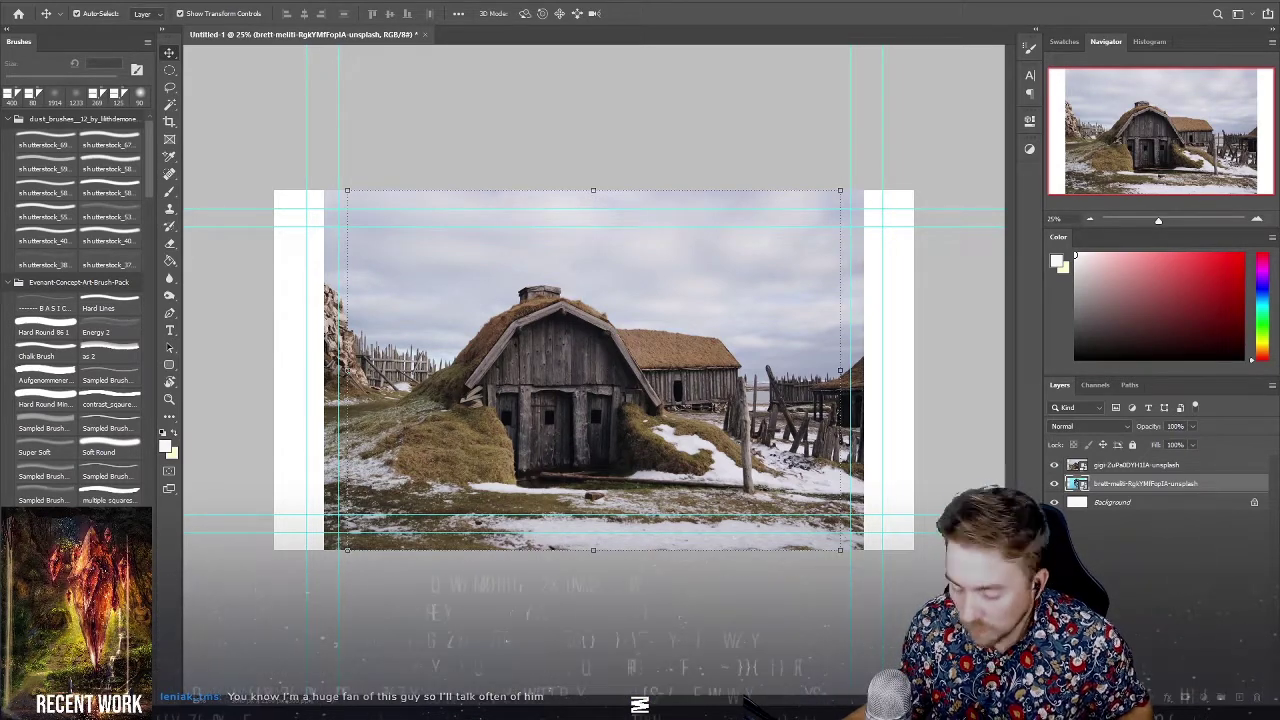
drag(690, 293, 672, 266)
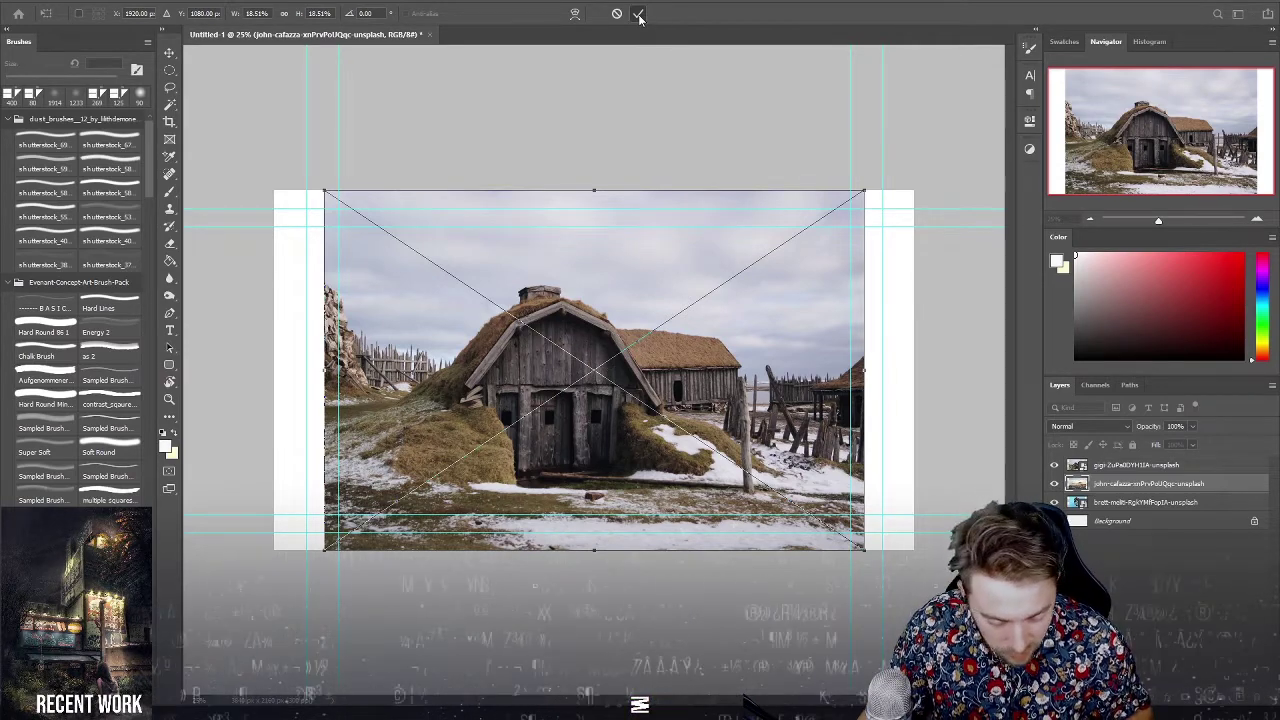
Commit the Iceland photo and scale it up past both canvas edges beneath the barn.
key(Return)
key(ctrl+t)
mouse_move(864, 190)
mouse_down()
mouse_move(914, 172)
mouse_move(864, 190)
mouse_move(914, 156)
mouse_up()
mouse_move(325, 150)
mouse_down()
mouse_move(300, 125)
mouse_move(150, 76)
mouse_up()
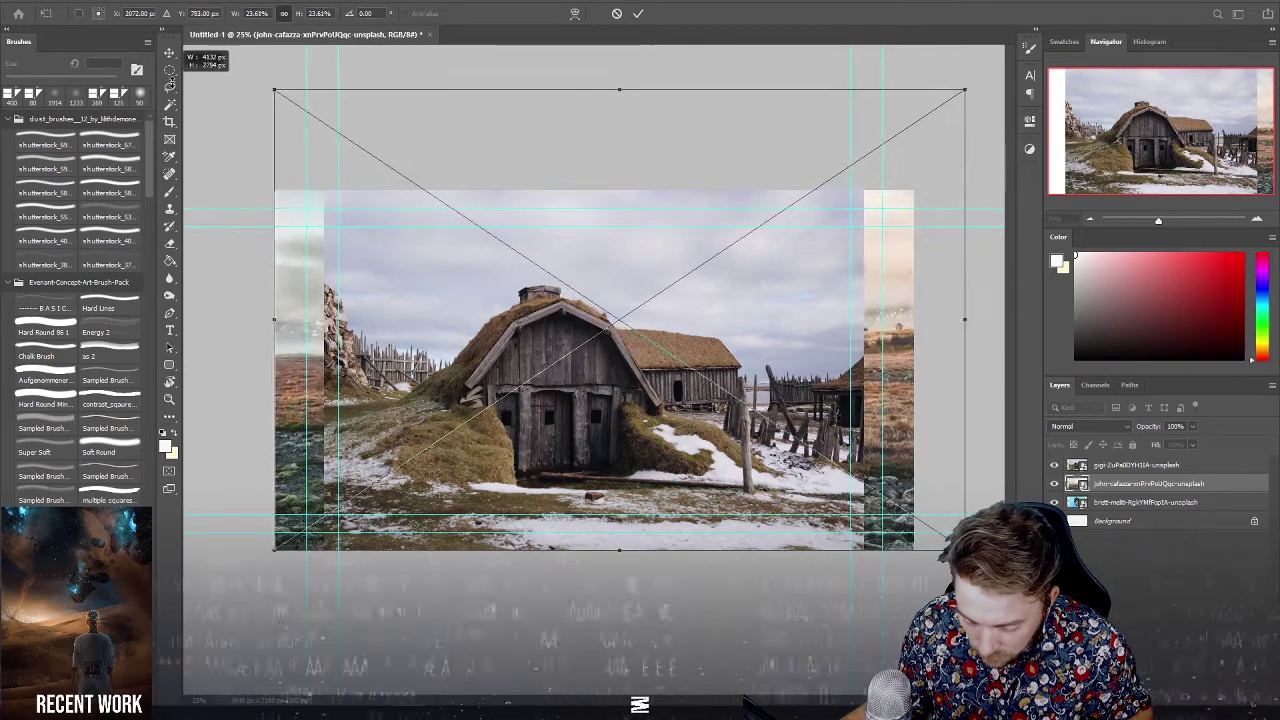
key(Return)
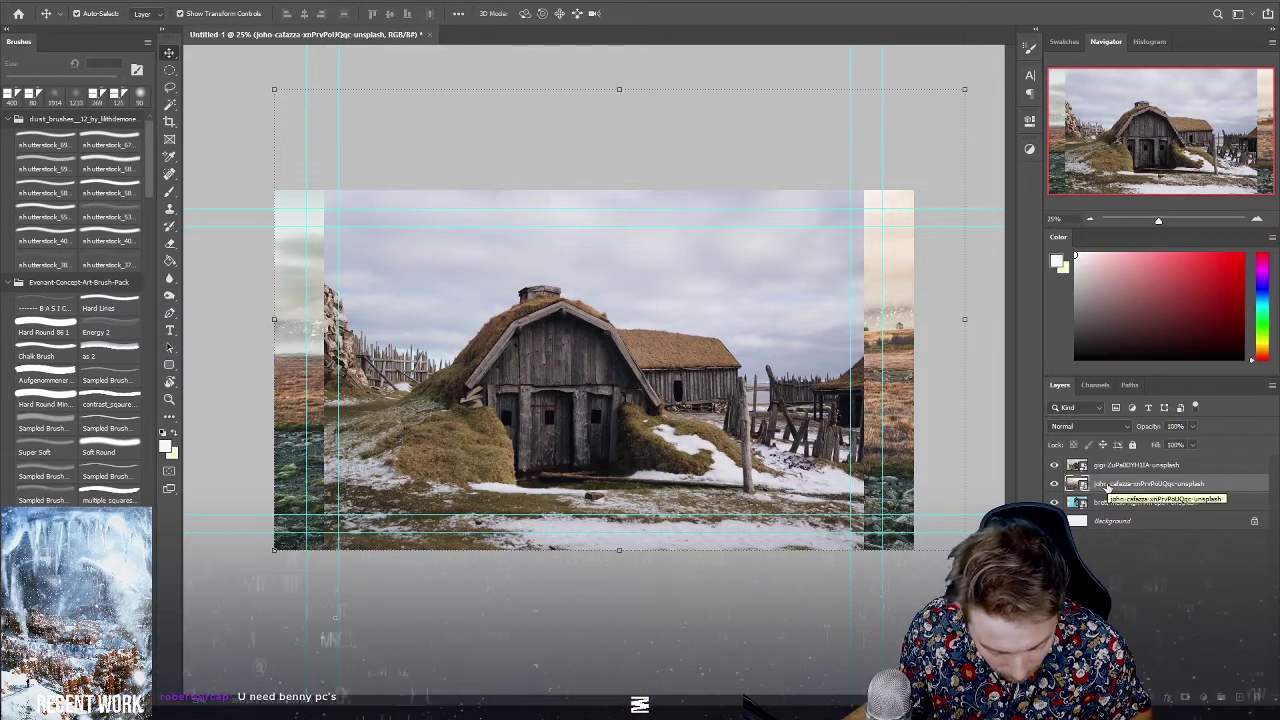
click(1110, 466)
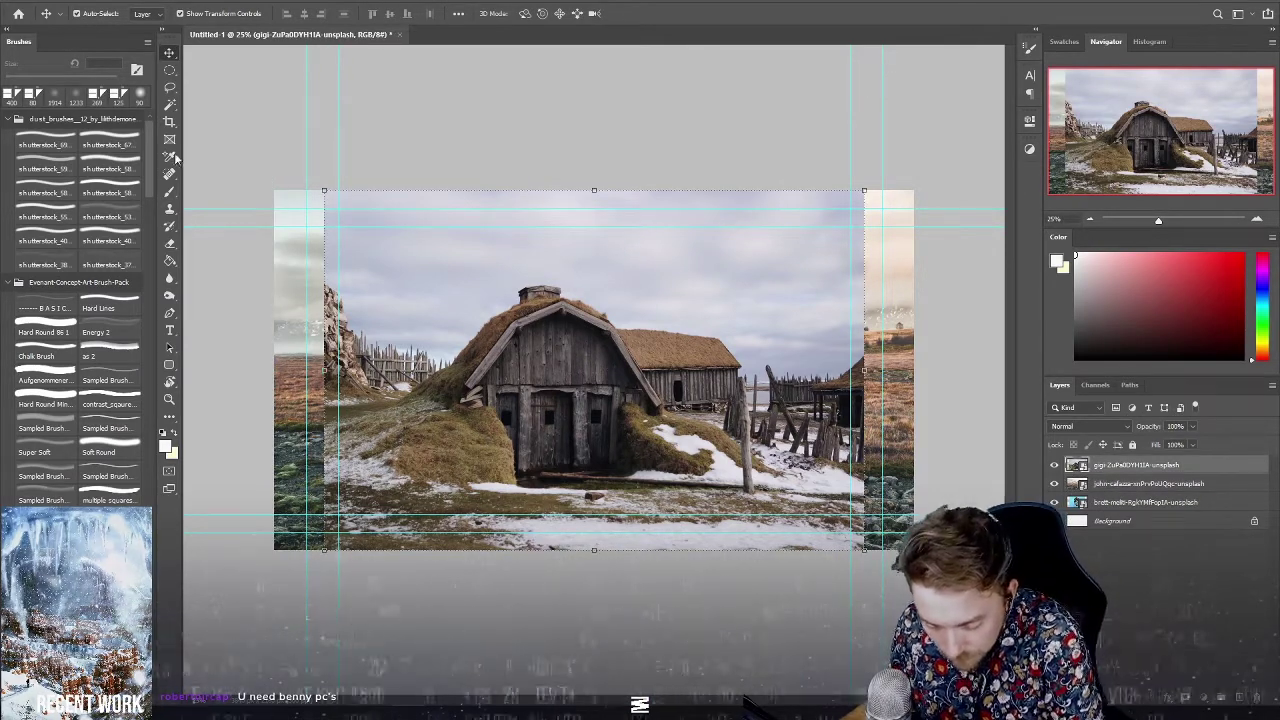
key(e)
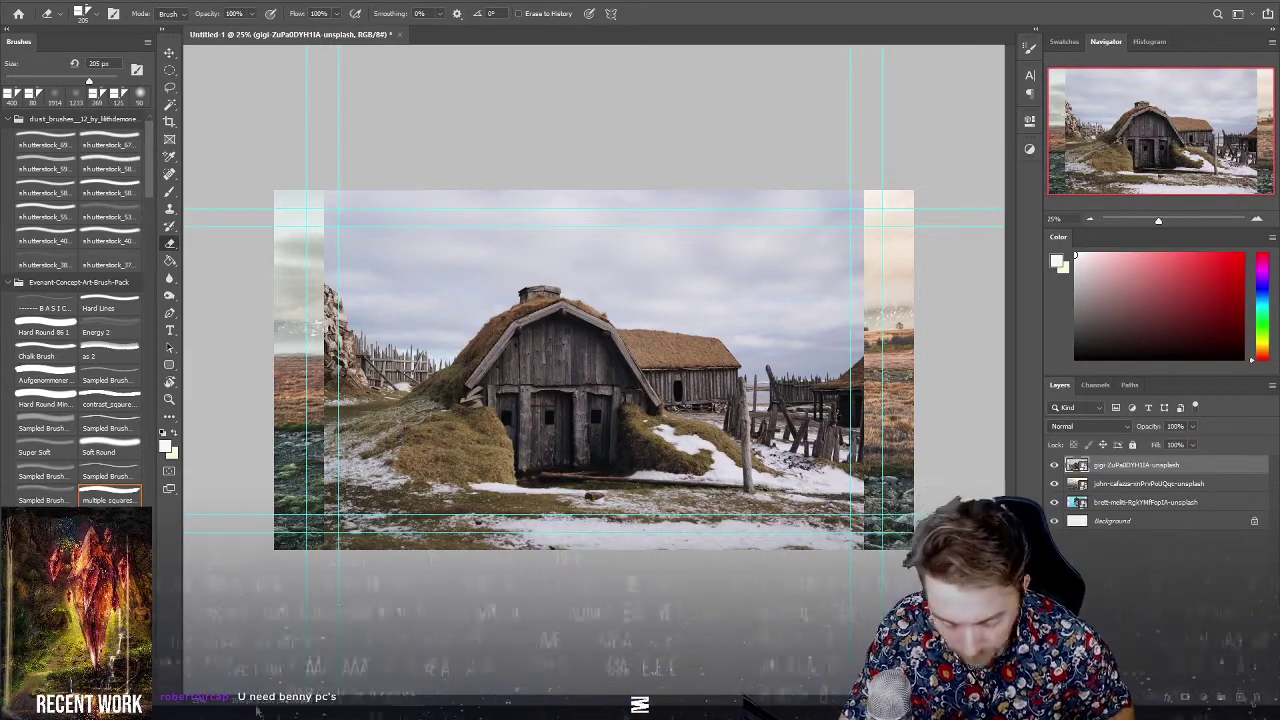
Add a white layer mask to the snowy barn photo and Magic Wand-select its grey sky.
click(40, 452)
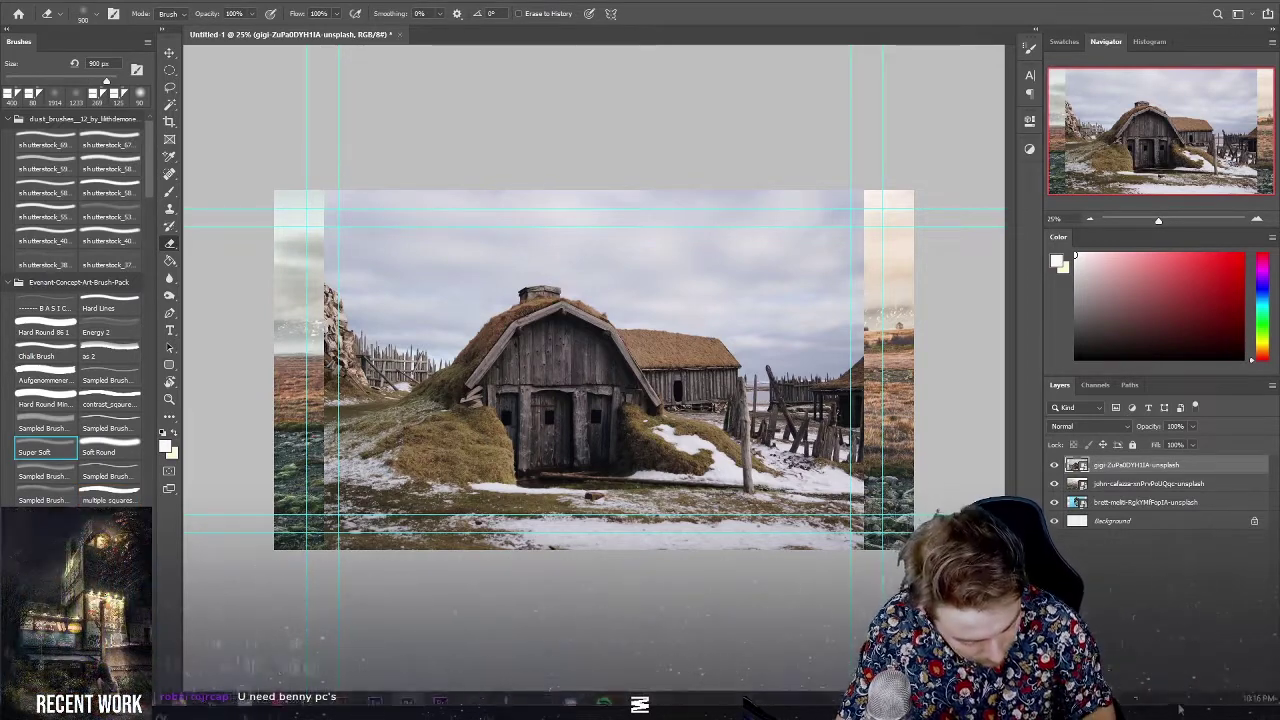
click(1251, 667)
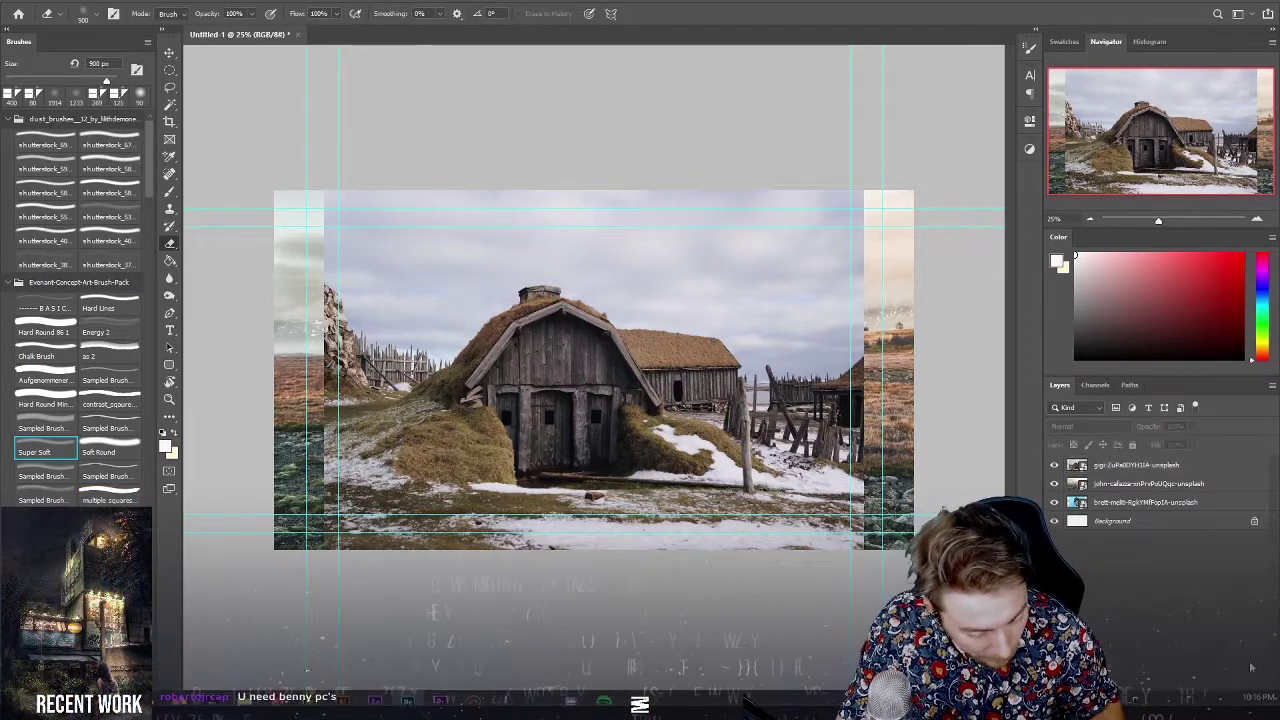
key(alt+period)
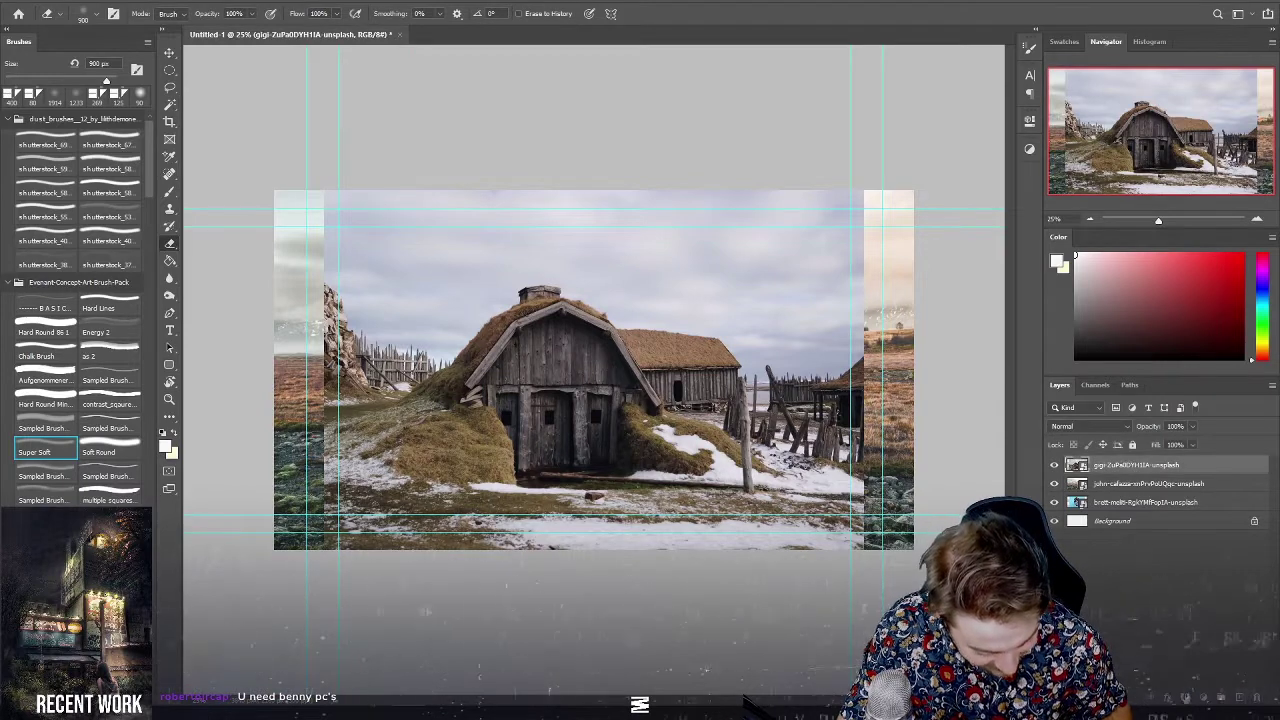
click(1184, 697)
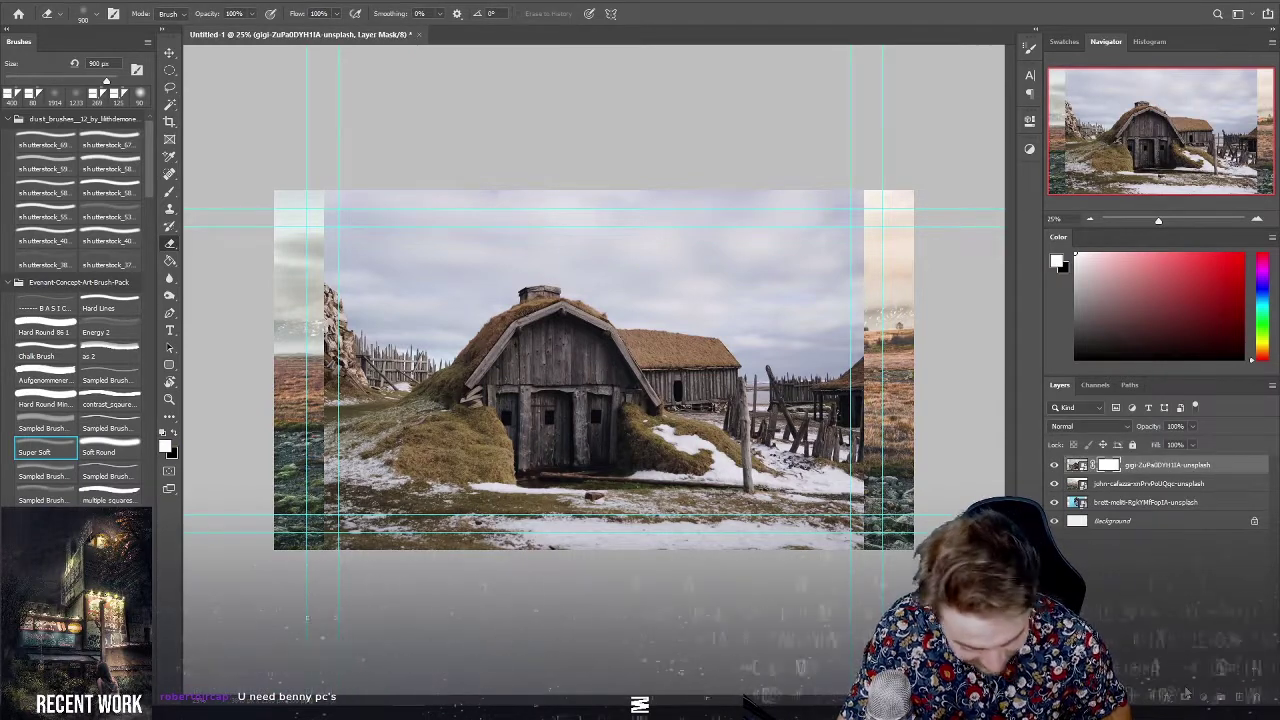
click(170, 105)
click(602, 255)
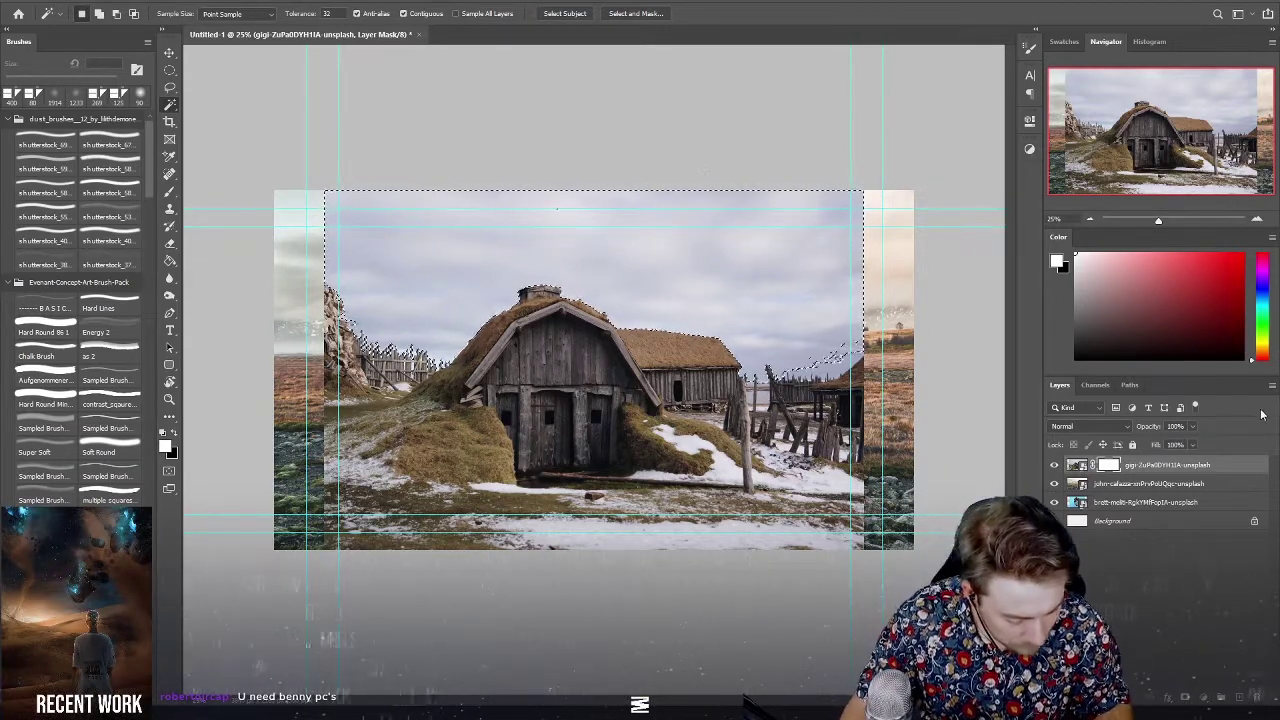
Hide the selected grey sky on the barn layer mask and clear the selection.
key(Delete)
key(ctrl+d)
click(170, 88)
scroll(590, 369, up, 2)
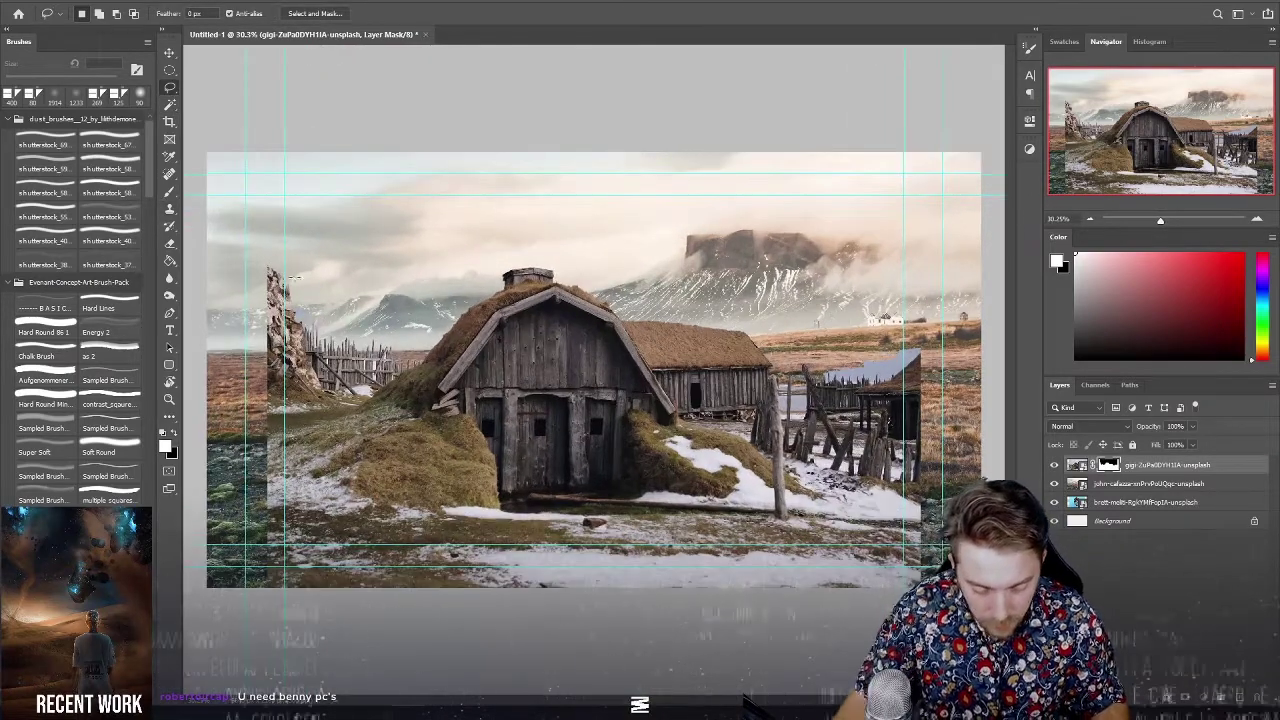
Paint out the left fences and snowy shed on the mask with a 500 px soft brush.
click(170, 243)
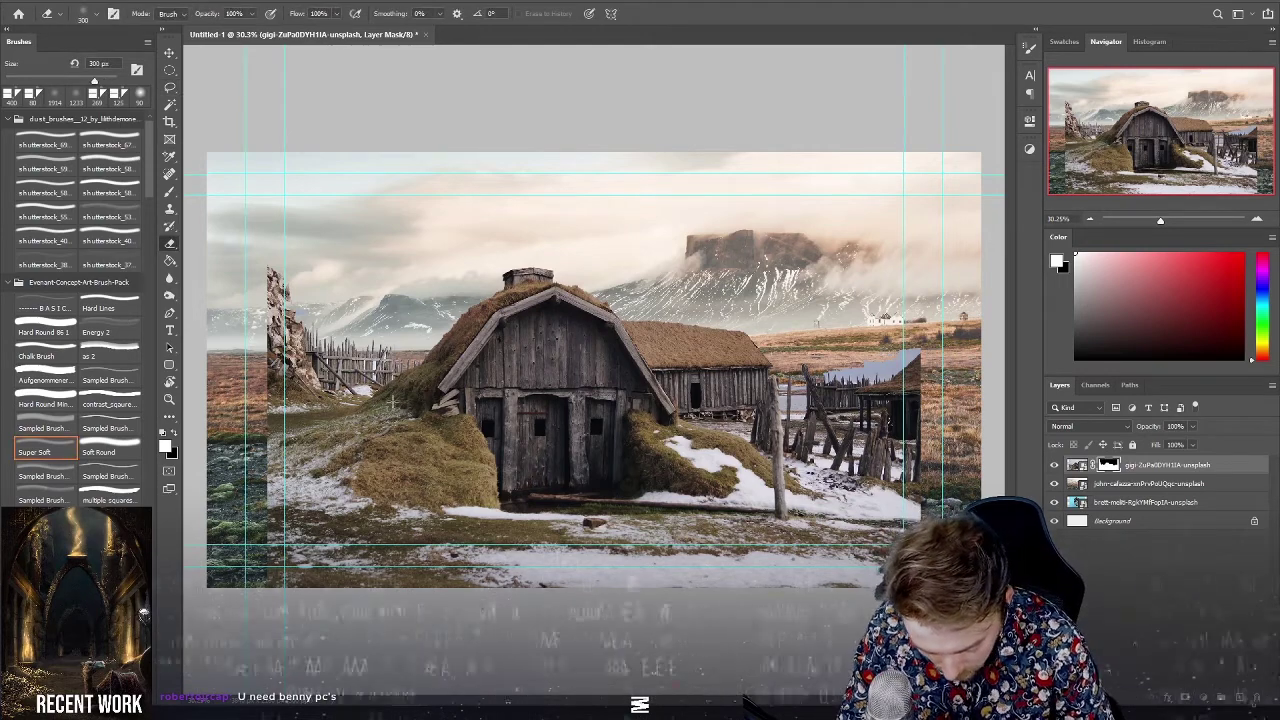
key(bracketright)
key(bracketright)
key(bracketright)
key(bracketright)
key(bracketright)
key(bracketright)
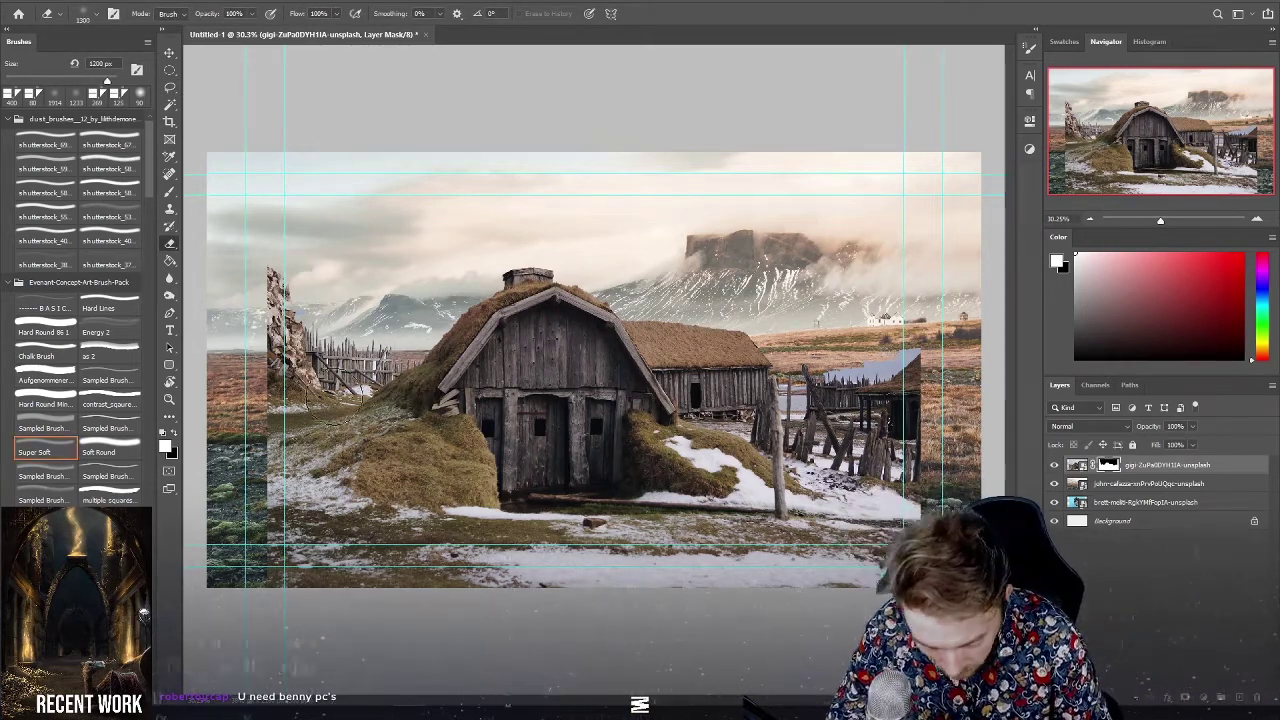
key(bracketleft)
key(bracketleft)
key(bracketleft)
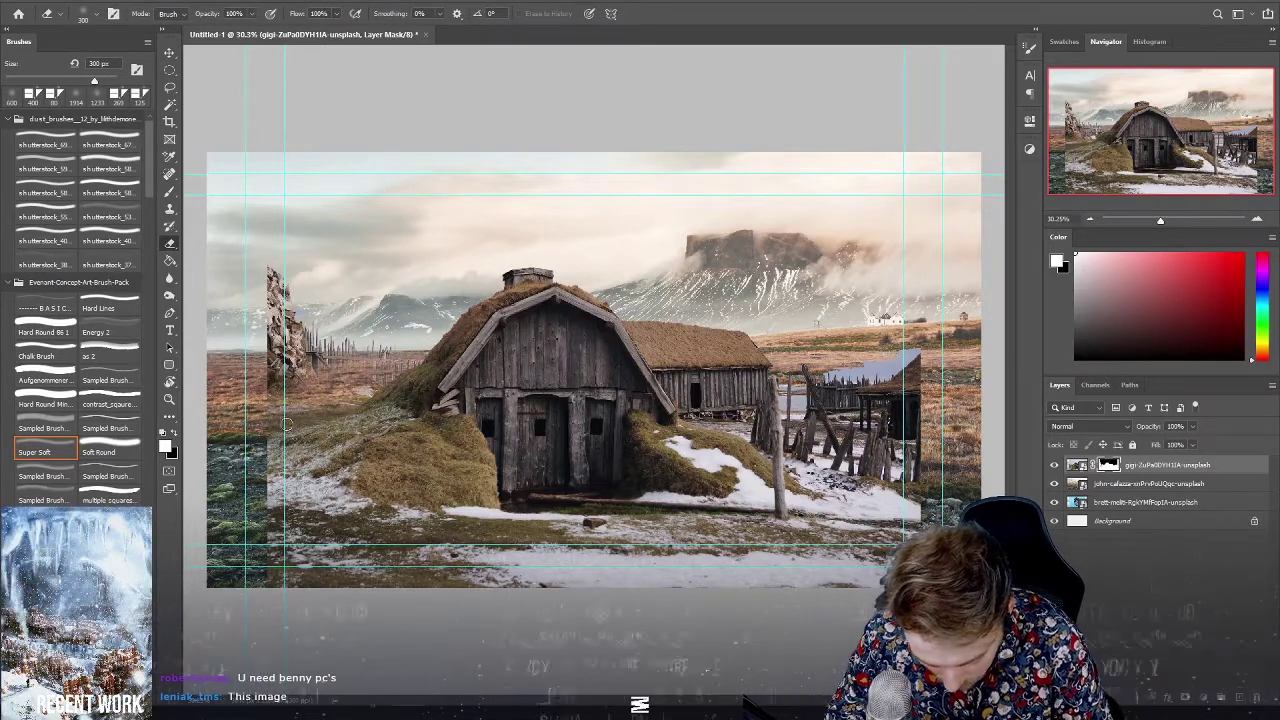
drag(300, 390, 285, 300)
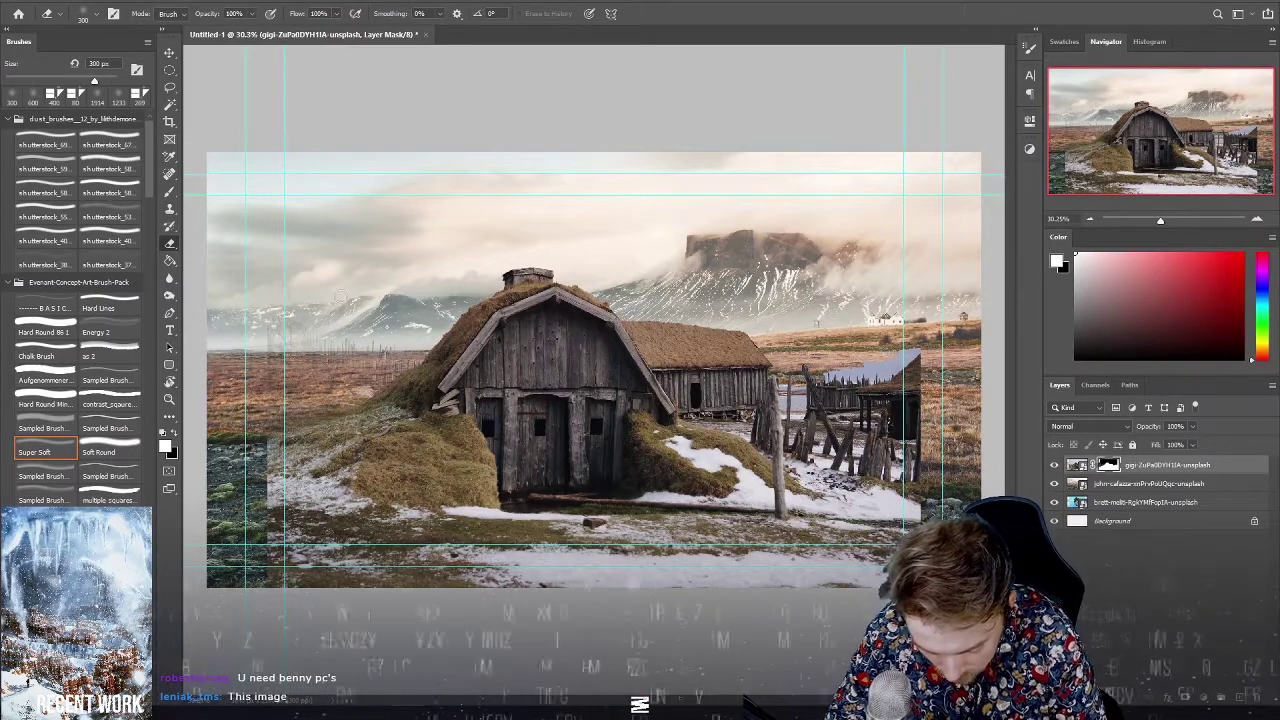
key(ctrl+semicolon)
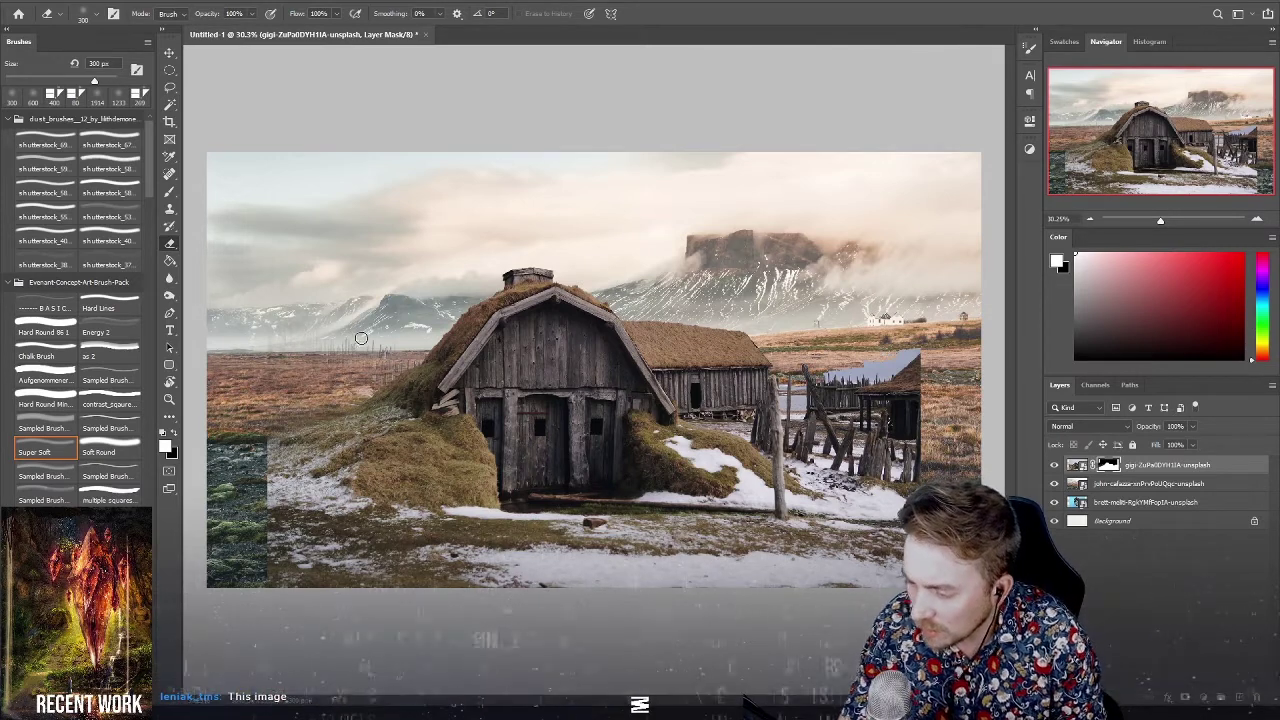
key(bracketleft)
key(bracketleft)
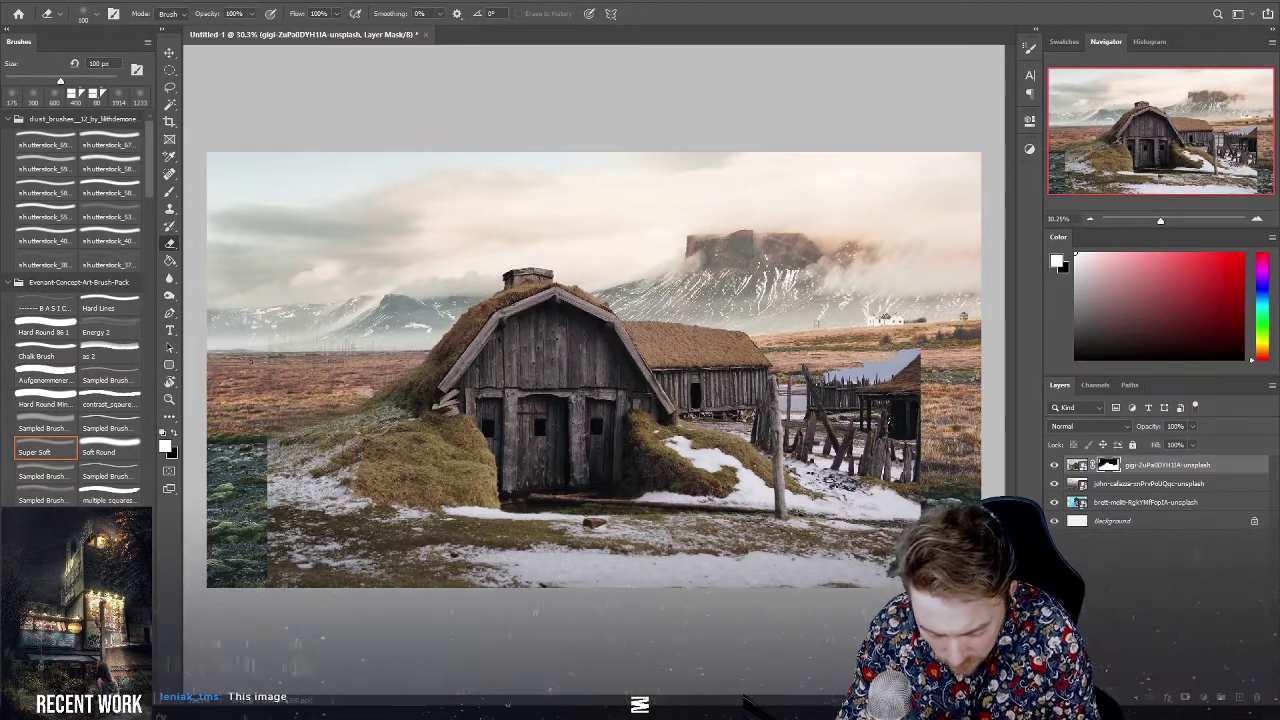
key(bracketright)
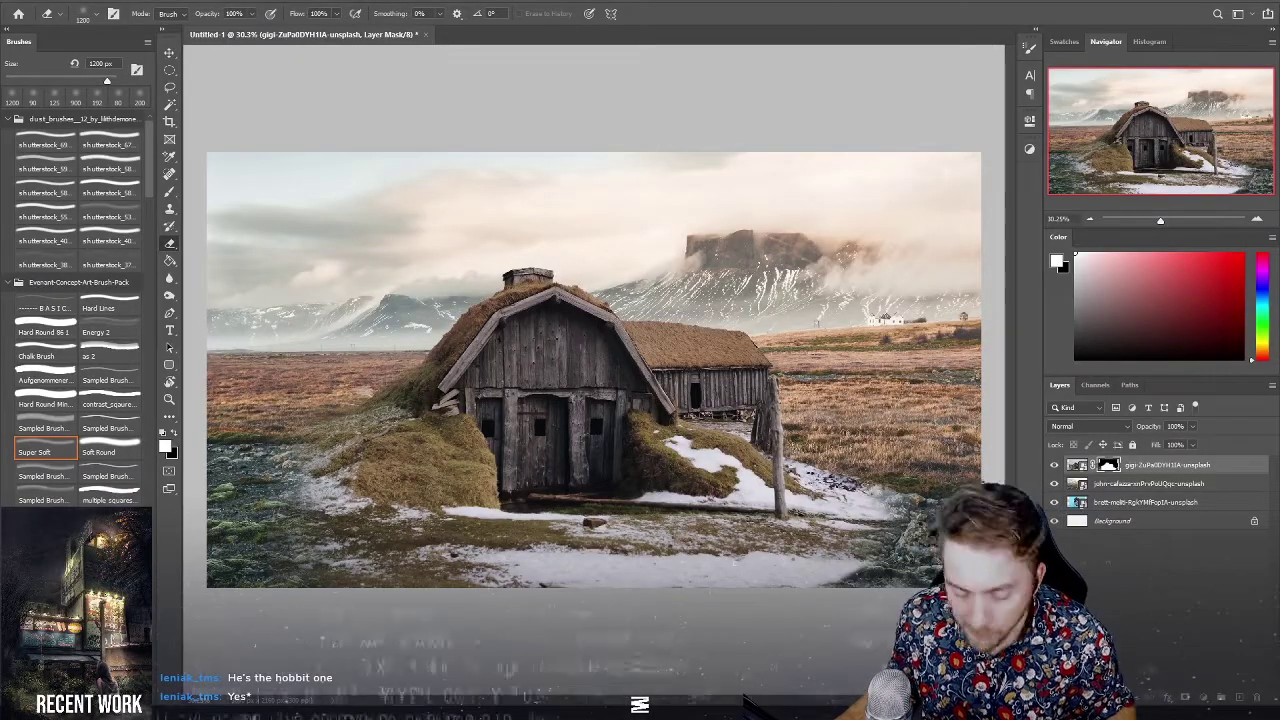
Zoom in and draw a Lasso selection around the area beside the hut roof.
scroll(697, 340, down, 1)
scroll(697, 340, down, 2)
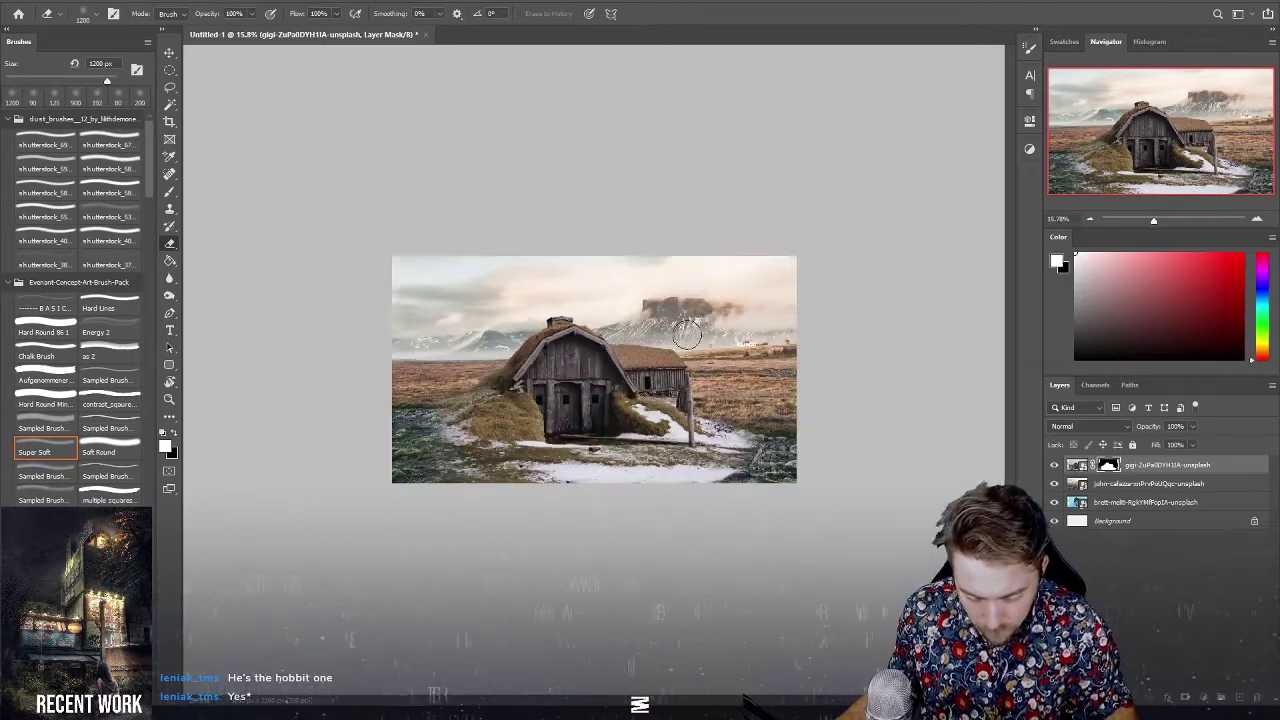
scroll(695, 334, up, 2)
scroll(785, 340, up, 1)
scroll(785, 340, up, 2)
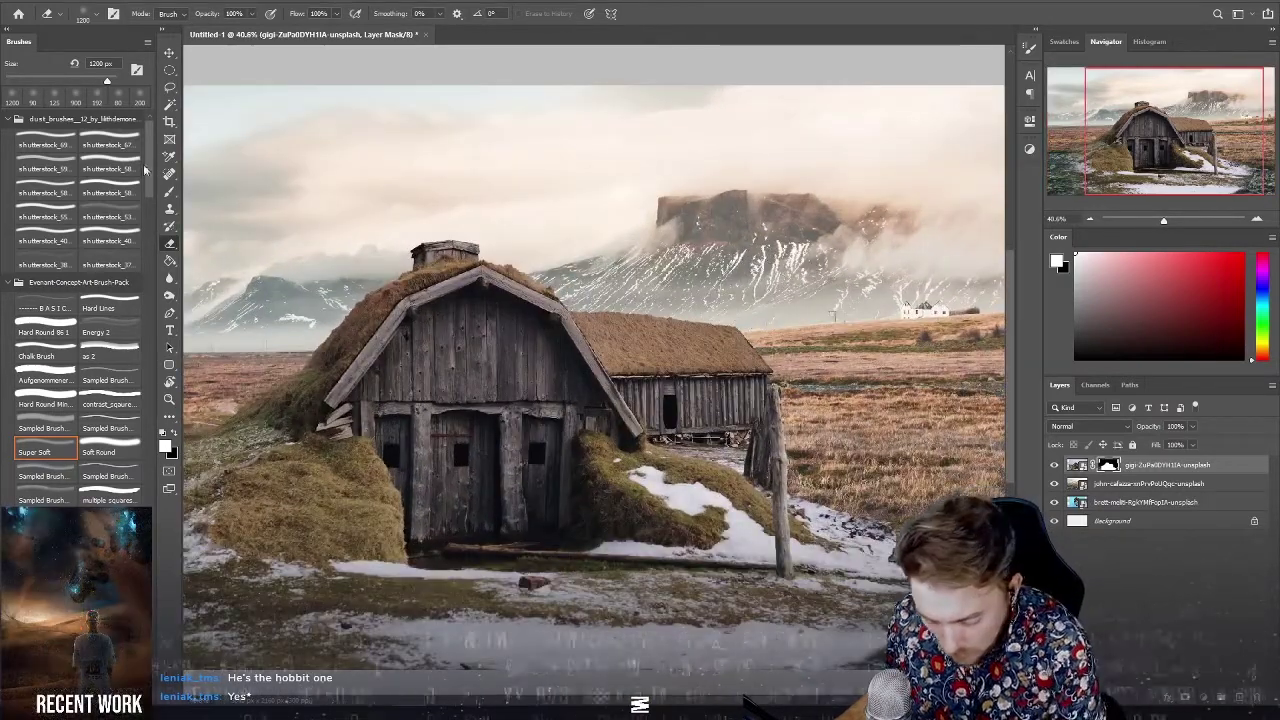
key(l)
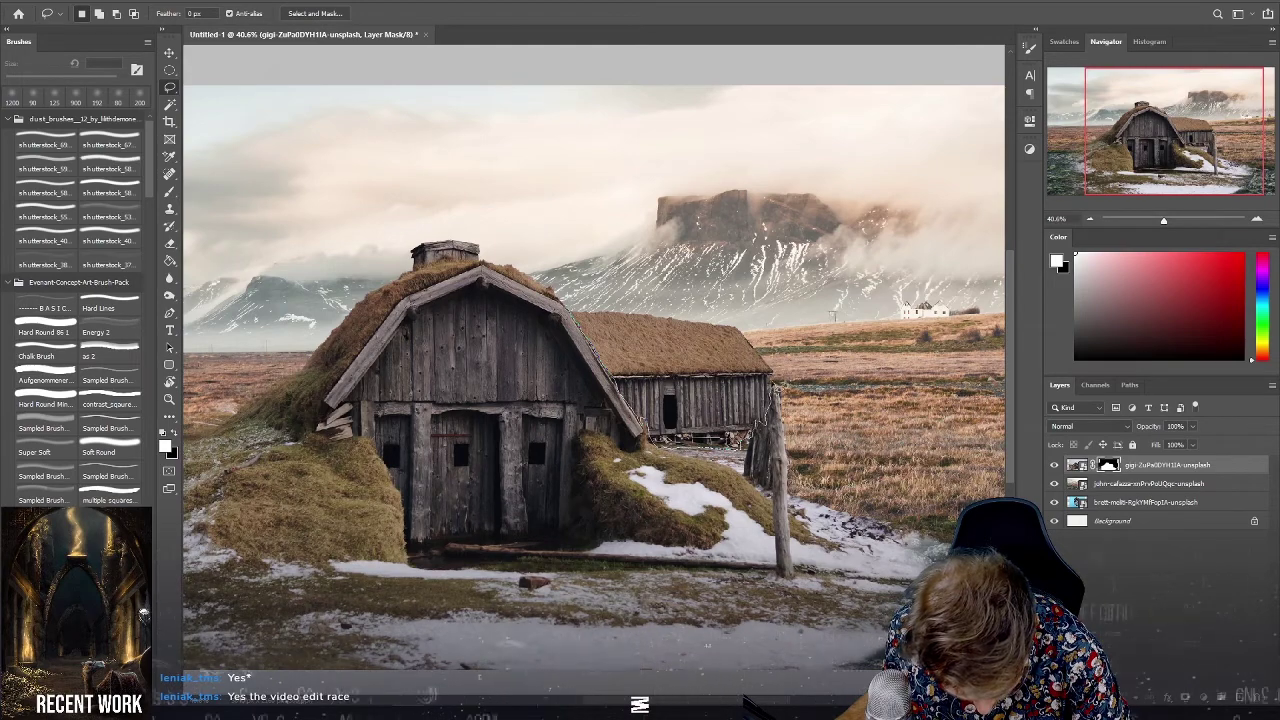
drag(752, 287, 600, 235)
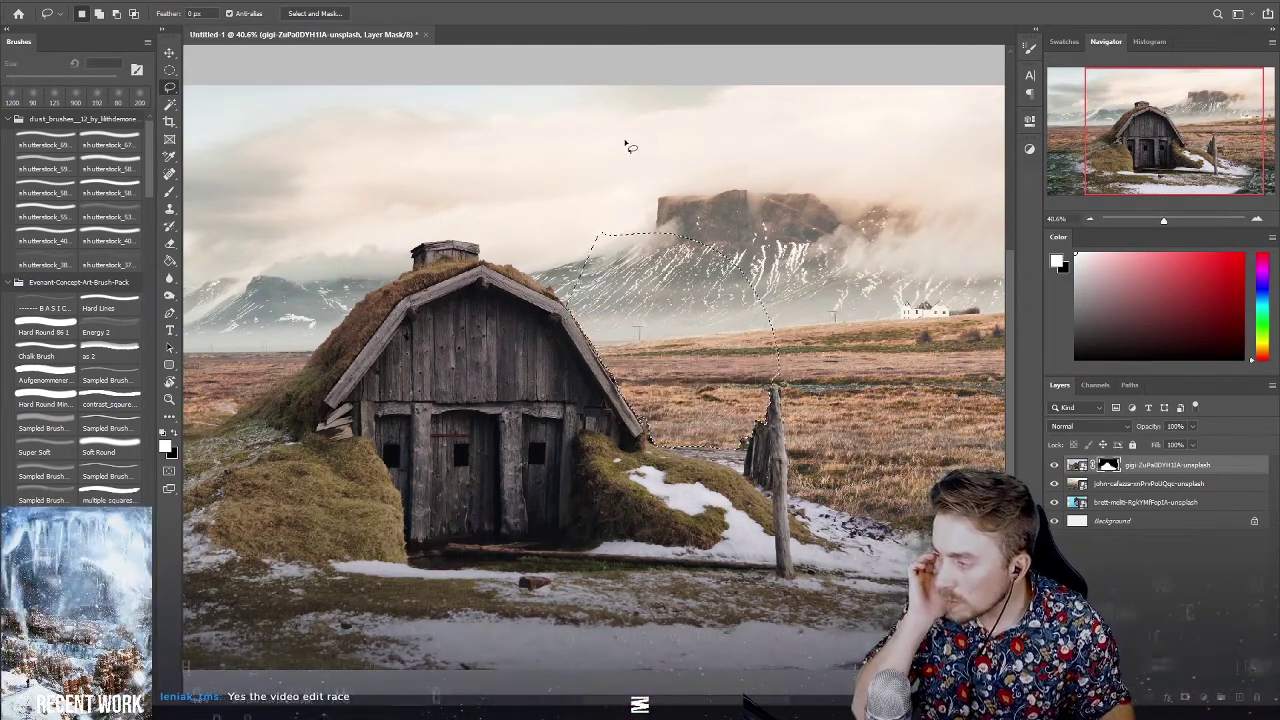
Zoom back out to check the selection and start a free transform on the barn layer.
scroll(830, 393, down, 3)
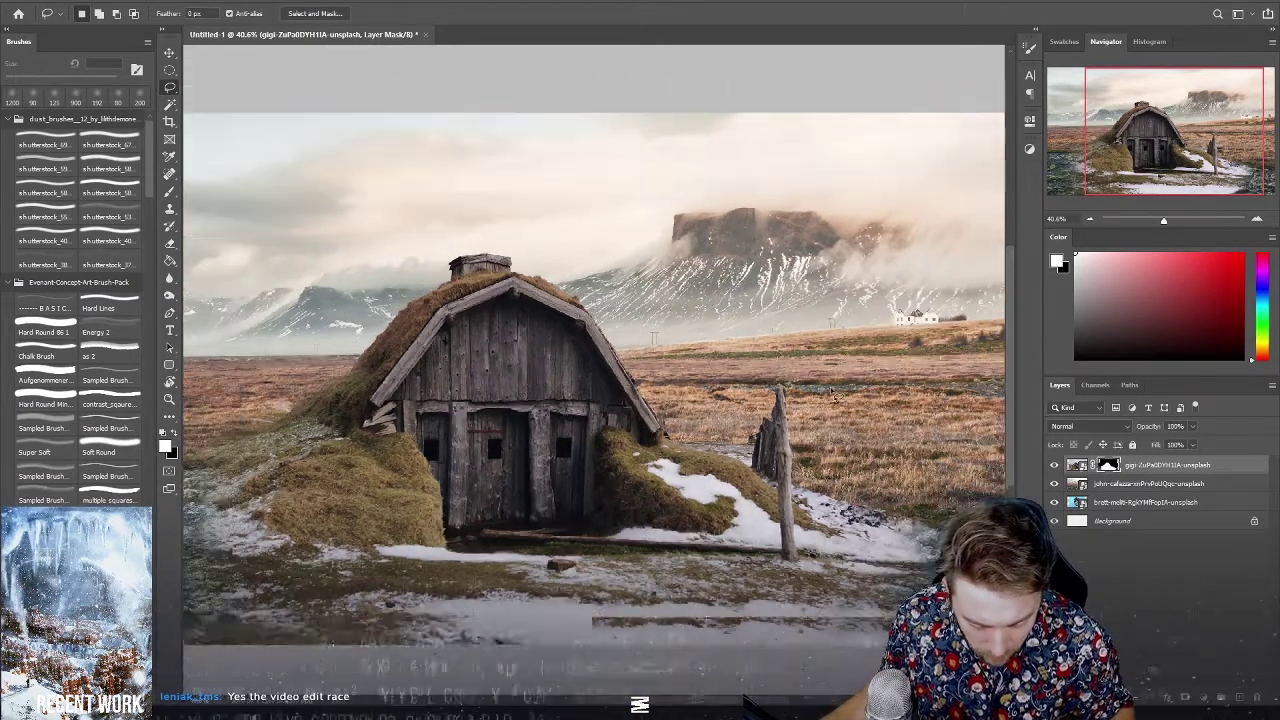
scroll(830, 393, down, 2)
scroll(830, 394, down, 2)
scroll(830, 395, down, 1)
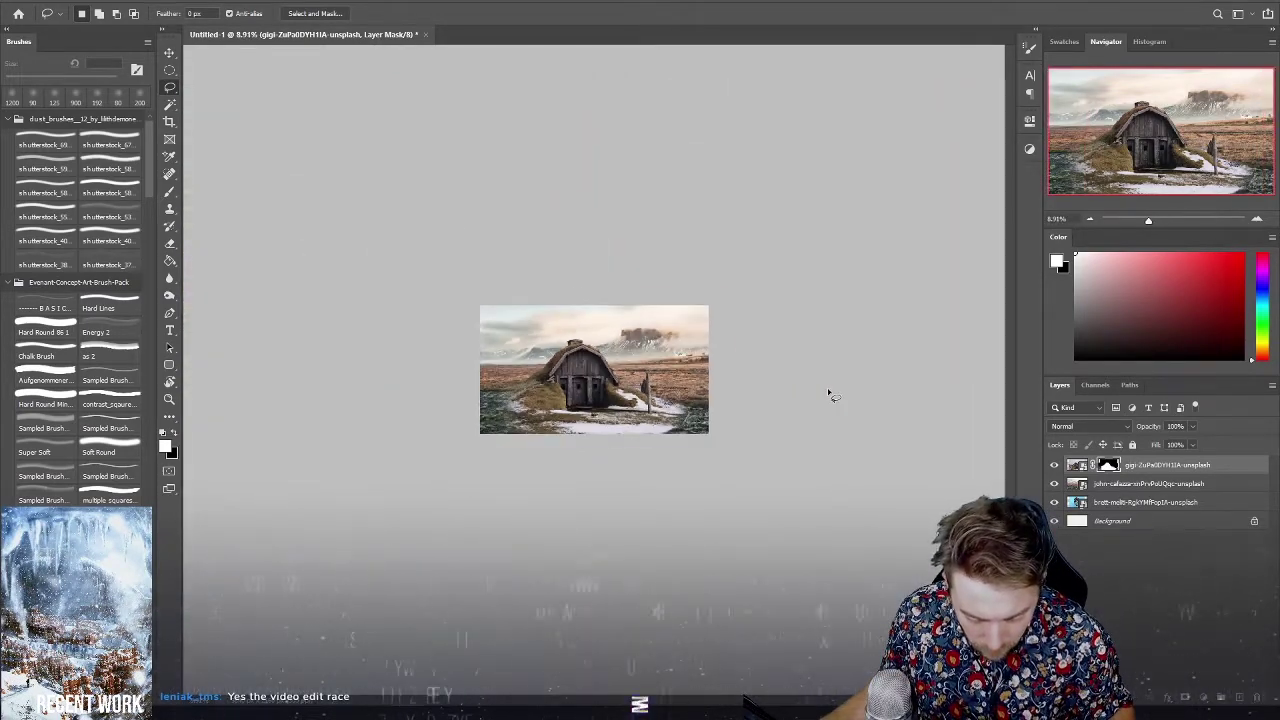
scroll(830, 395, down, 1)
scroll(825, 396, up, 2)
scroll(822, 396, up, 1)
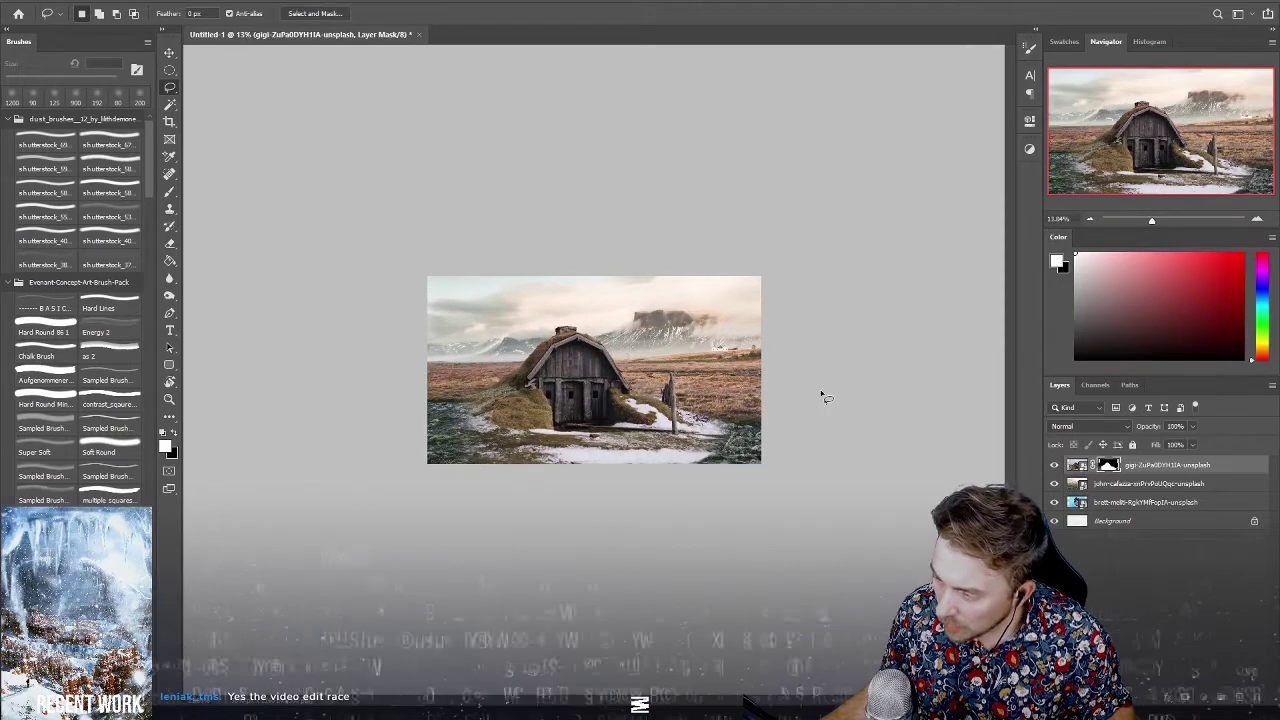
scroll(820, 397, up, 1)
scroll(815, 398, up, 2)
scroll(798, 403, up, 2)
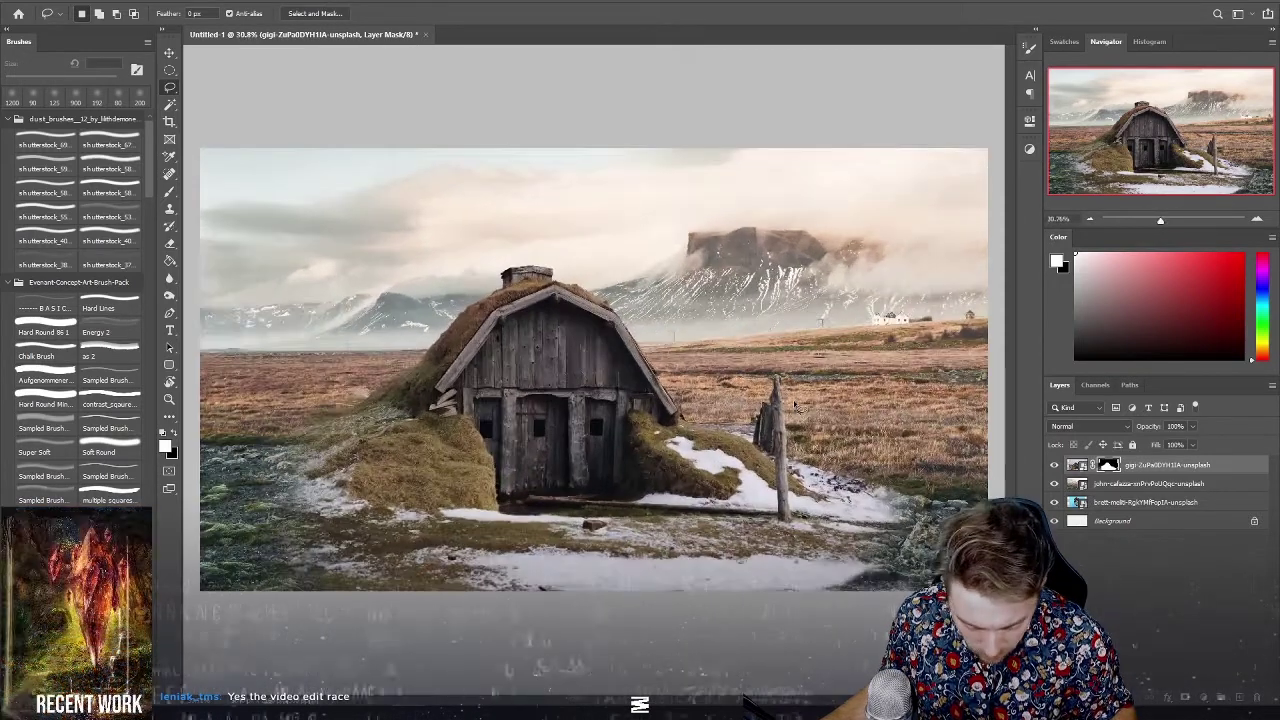
key(ctrl+t)
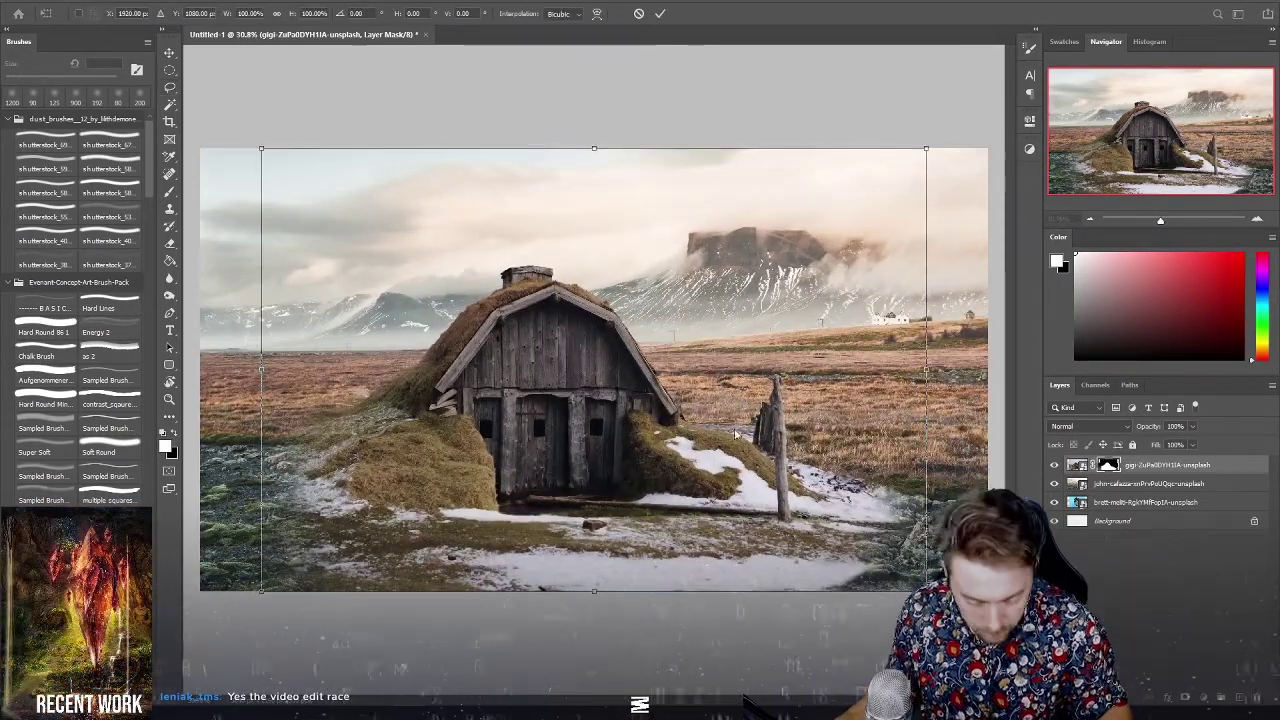
Flip the barn layer horizontally to -100% width, commit, then select the skull layer.
right_click(737, 428)
click(755, 654)
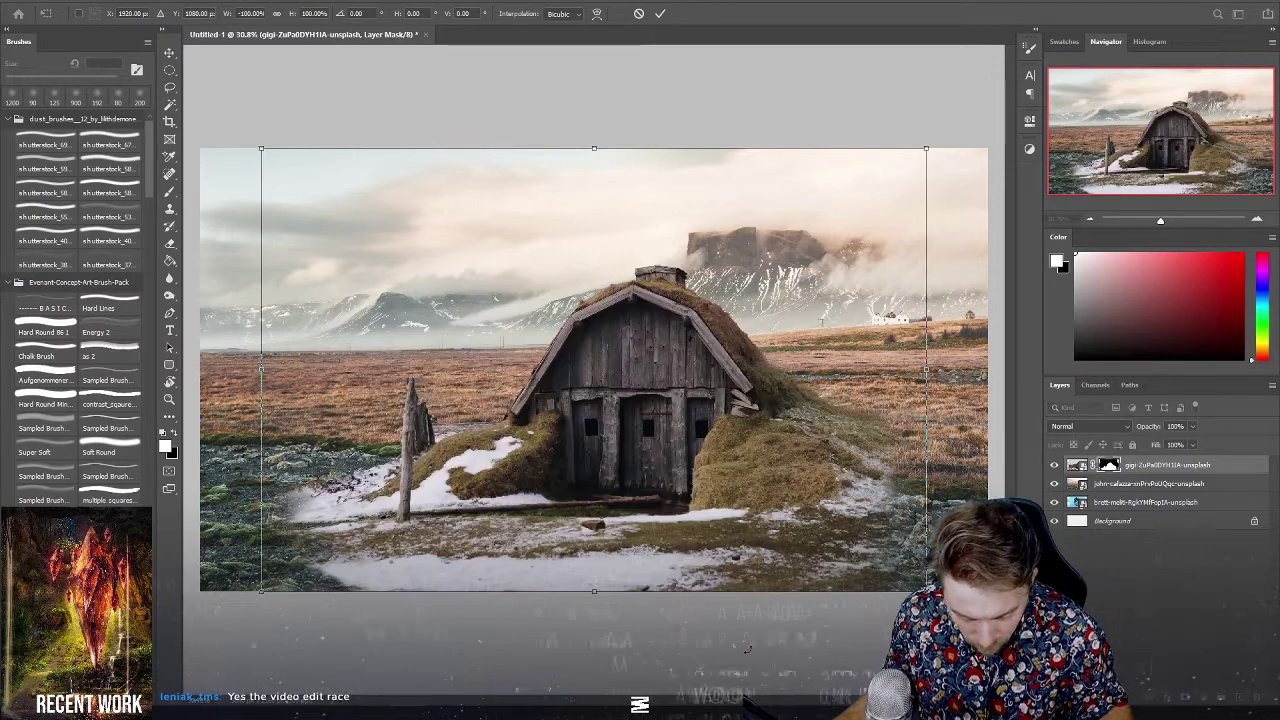
key(Return)
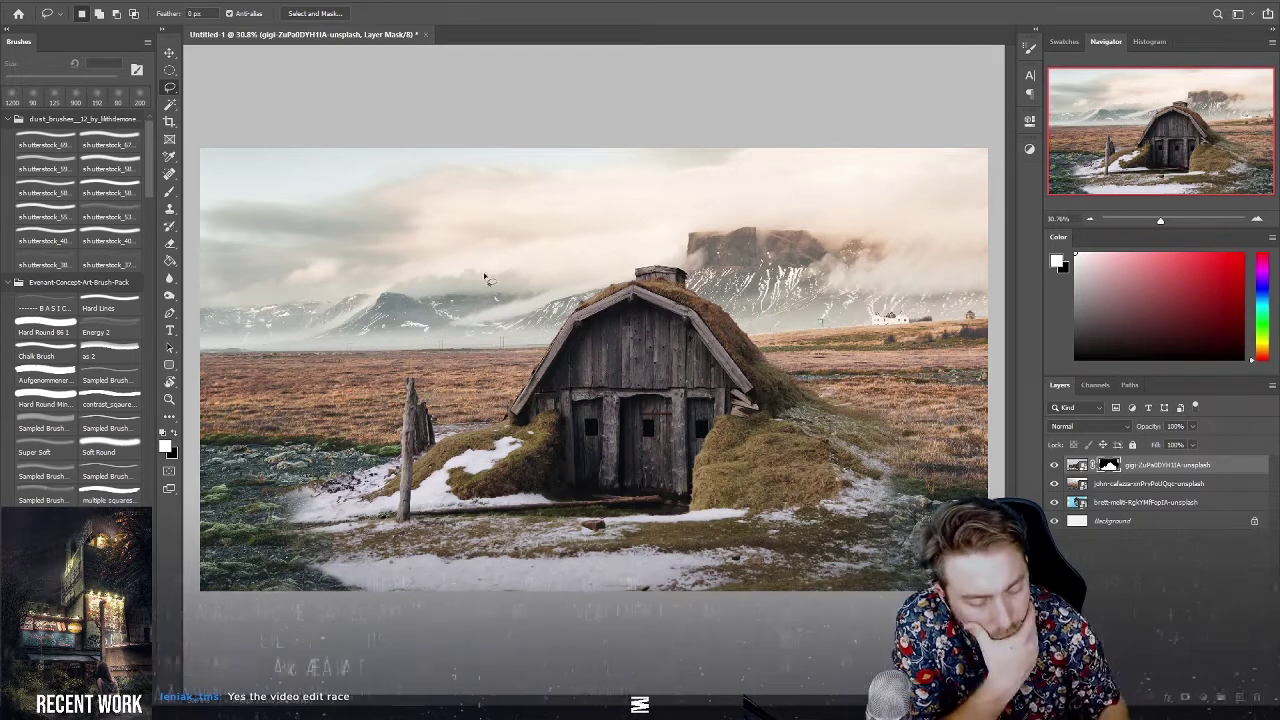
click(1108, 504)
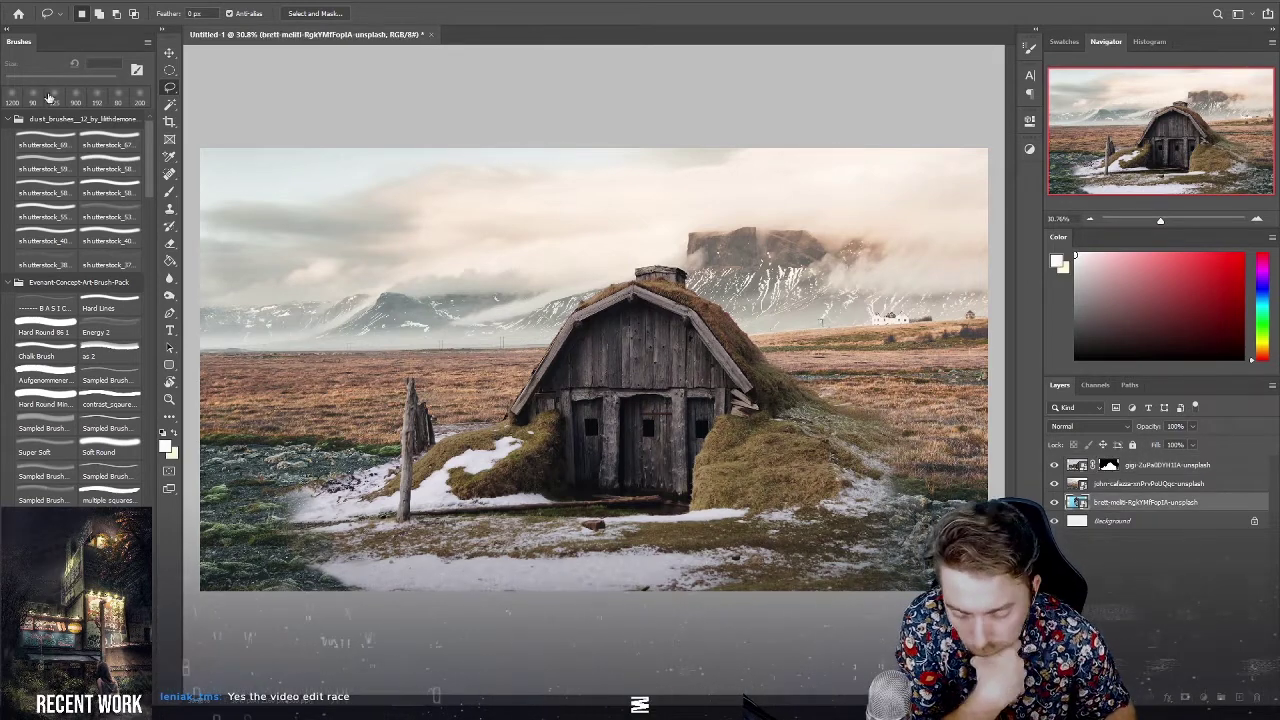
Move the brett-mellti skull layer to the top and select the skull against its blue backdrop.
click(172, 104)
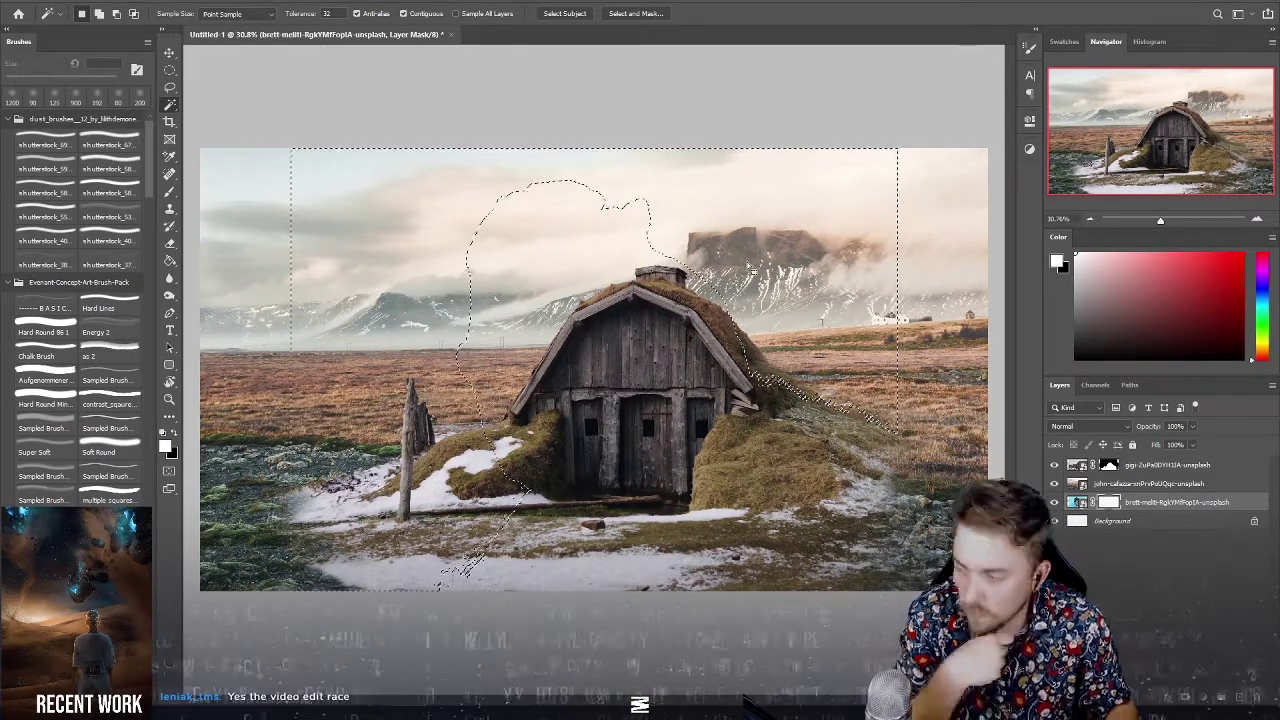
key(ctrl+d)
drag(1145, 508, 1140, 458)
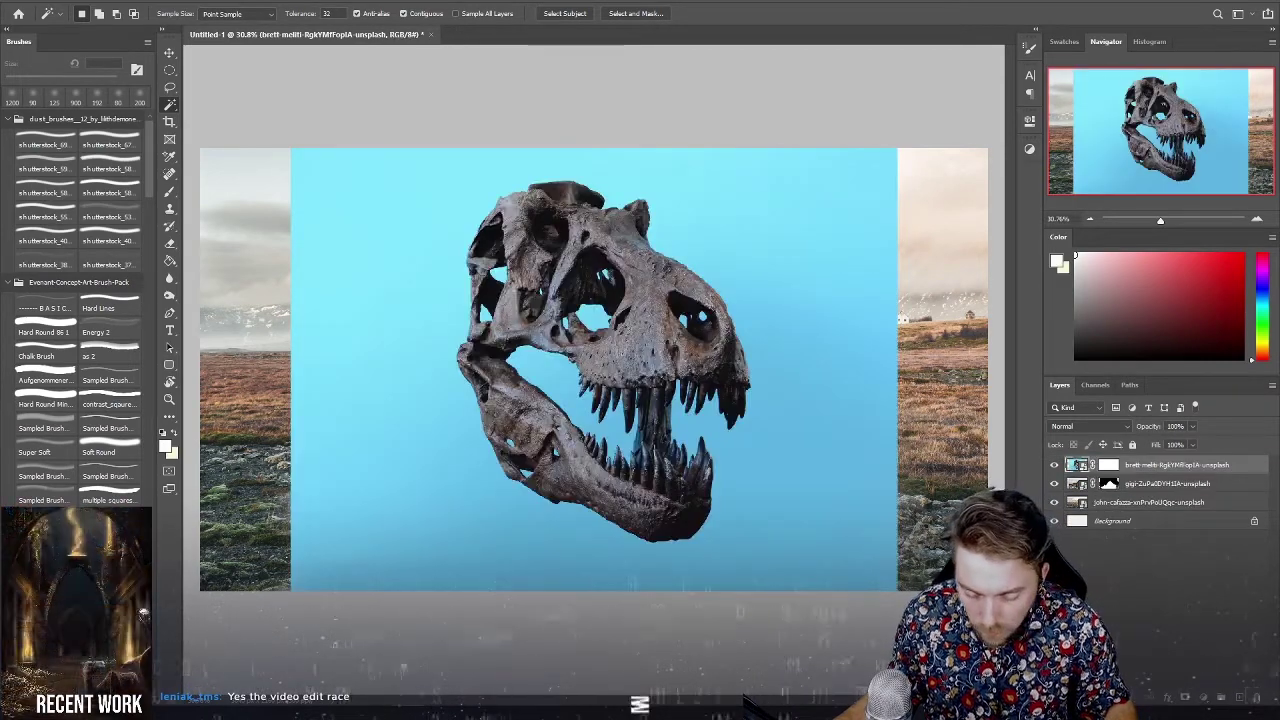
key(alt+w)
key(Escape)
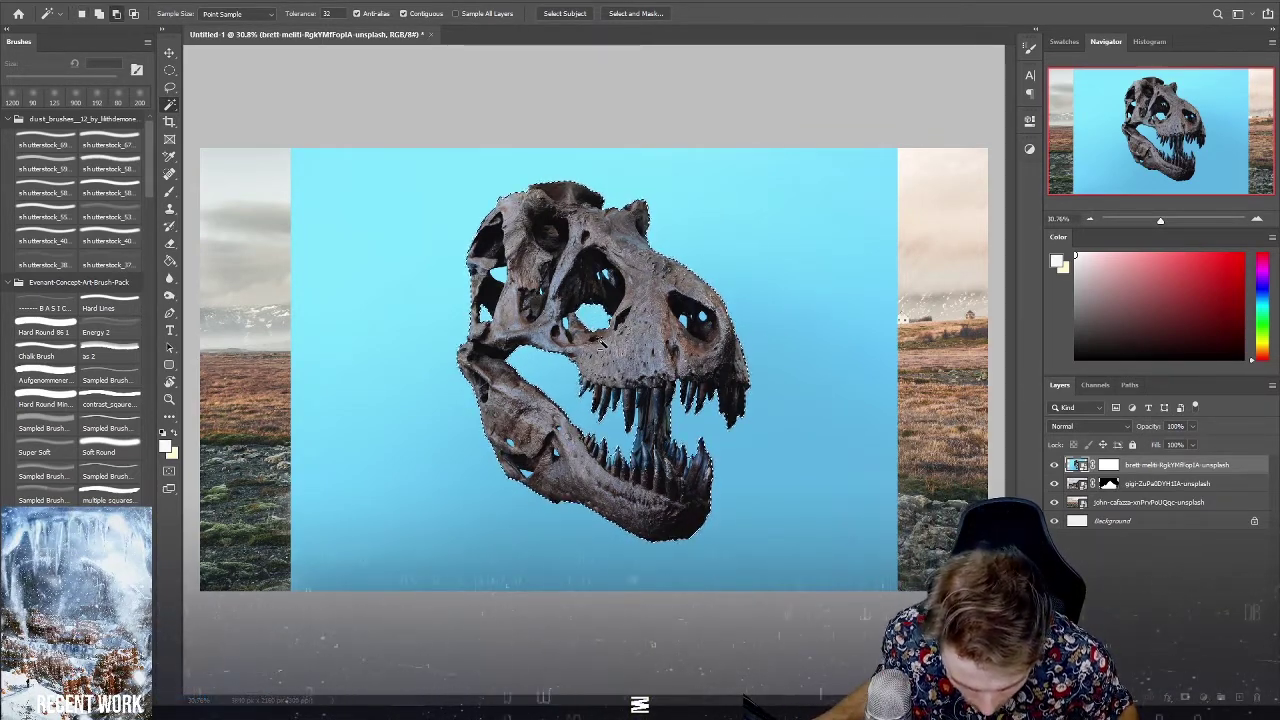
Zoom in close and add the missed areas to the skull selection.
key(shift)
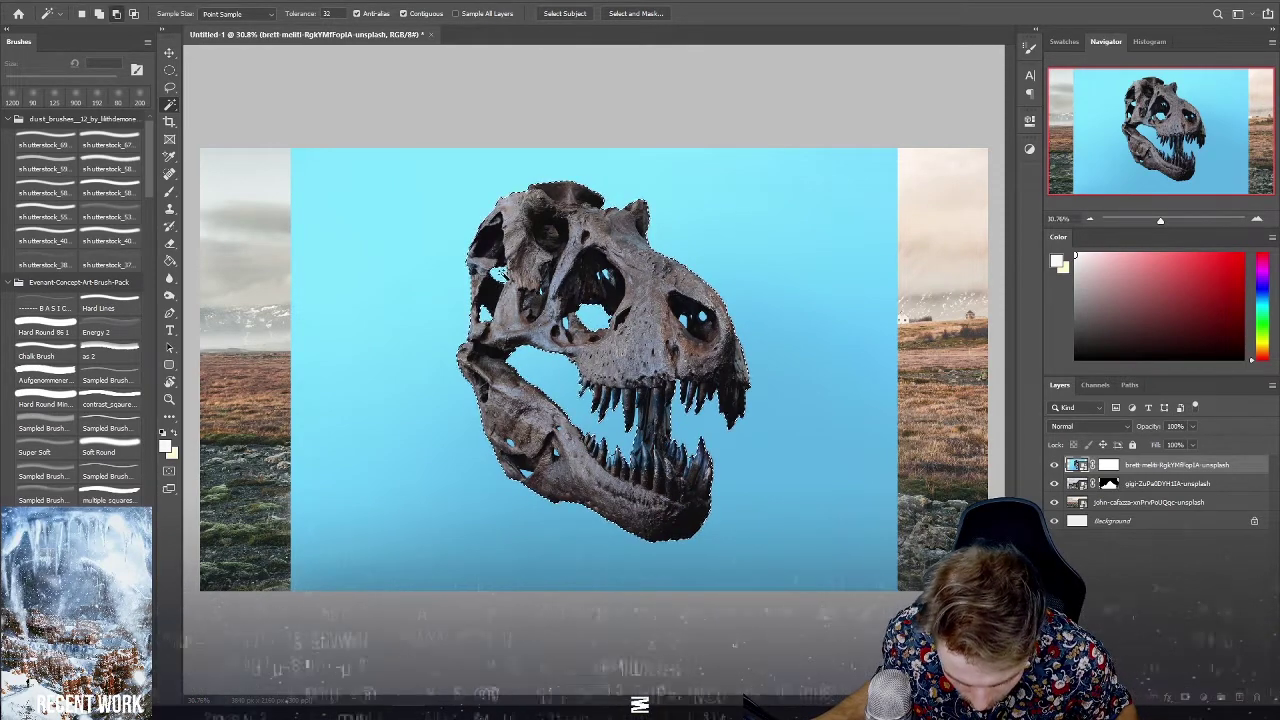
scroll(610, 285, up, 2)
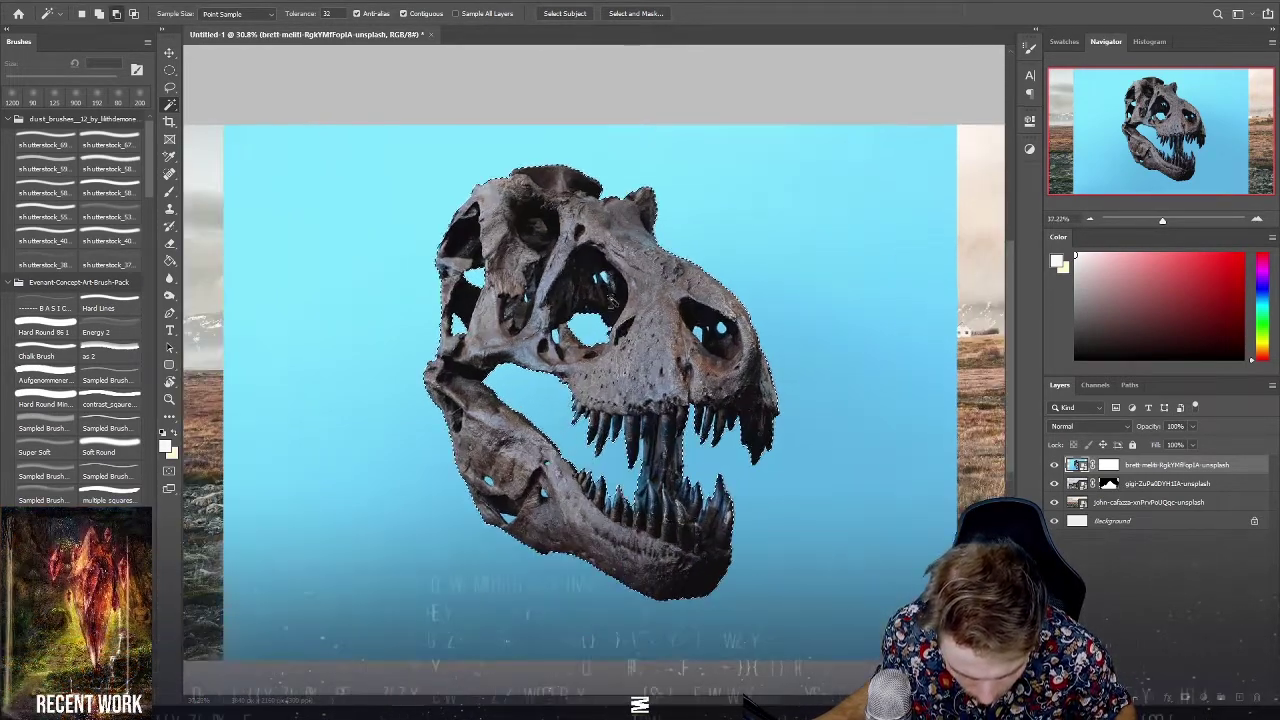
scroll(610, 285, up, 3)
scroll(610, 285, up, 3)
scroll(610, 285, up, 2)
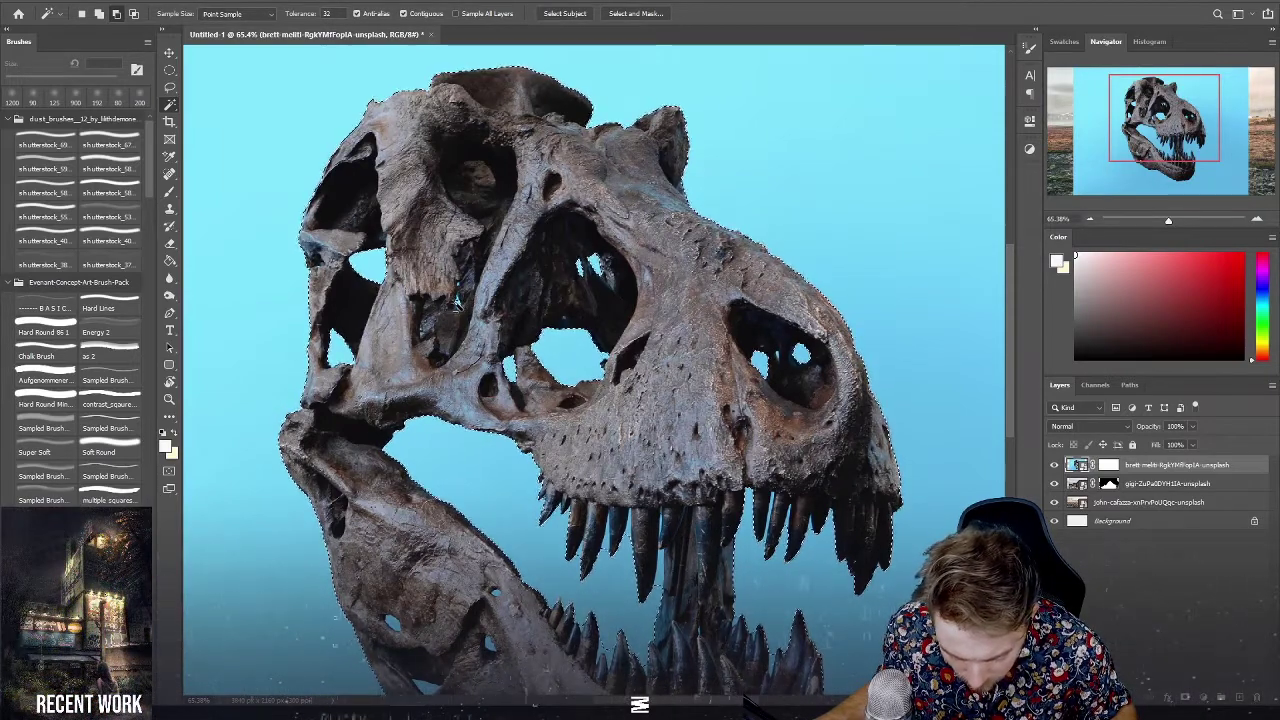
scroll(492, 360, down, 3)
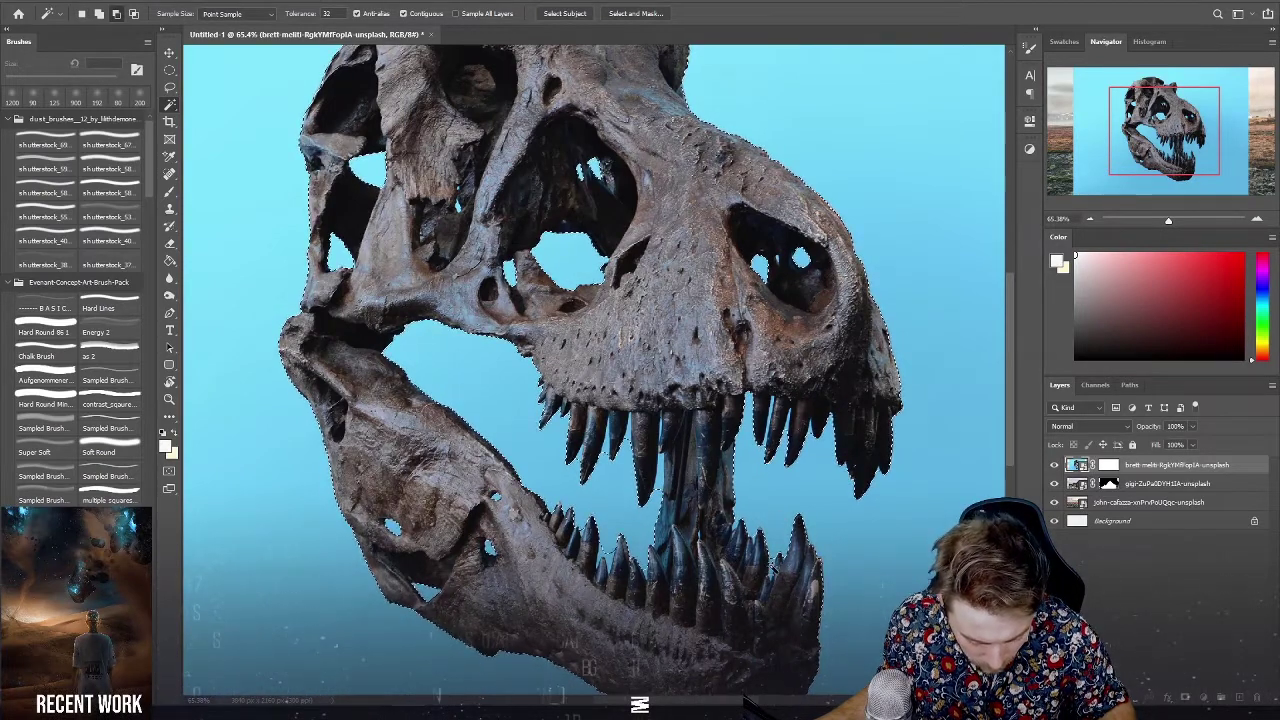
scroll(797, 368, up, 2)
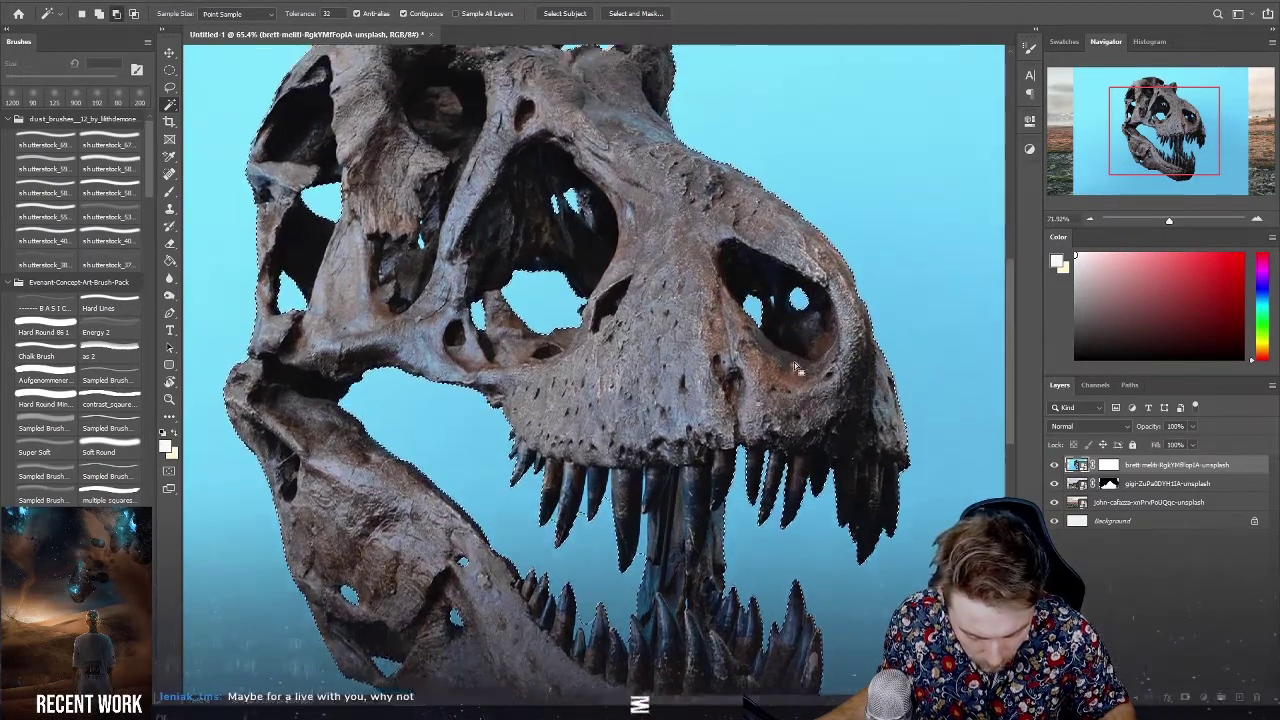
scroll(797, 368, up, 2)
scroll(408, 352, up, 1)
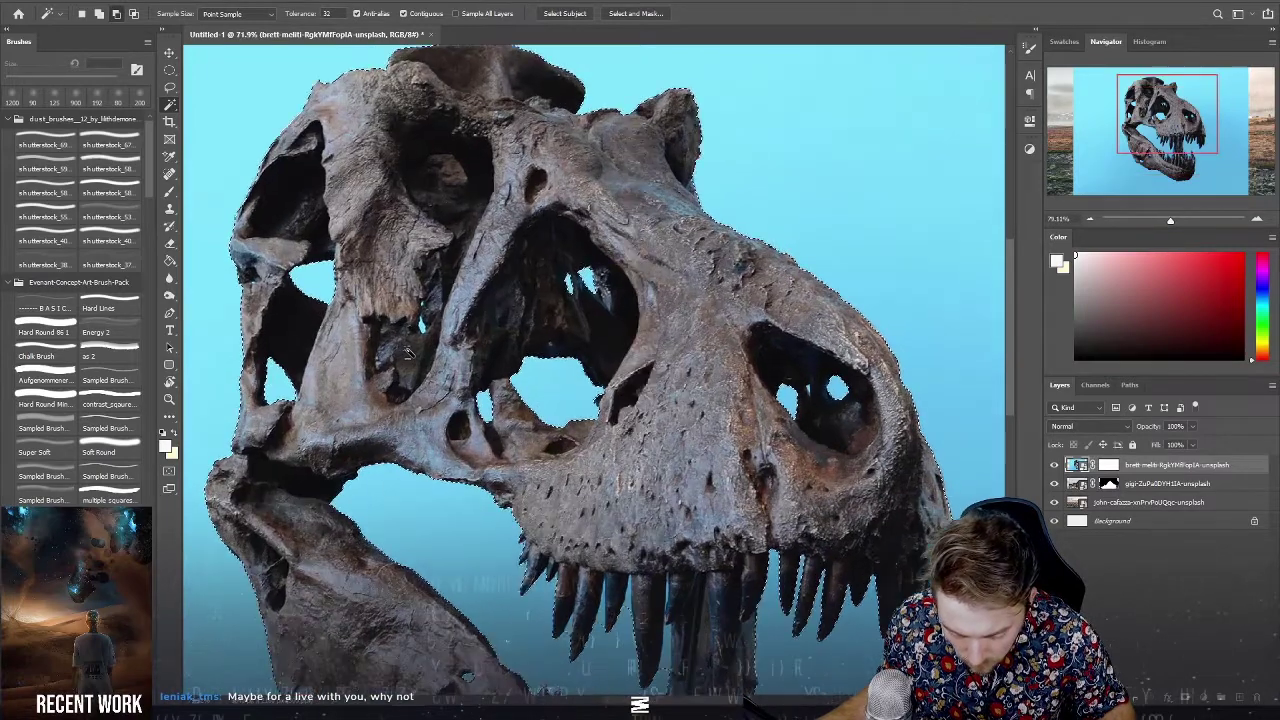
scroll(408, 352, up, 3)
scroll(430, 330, up, 2)
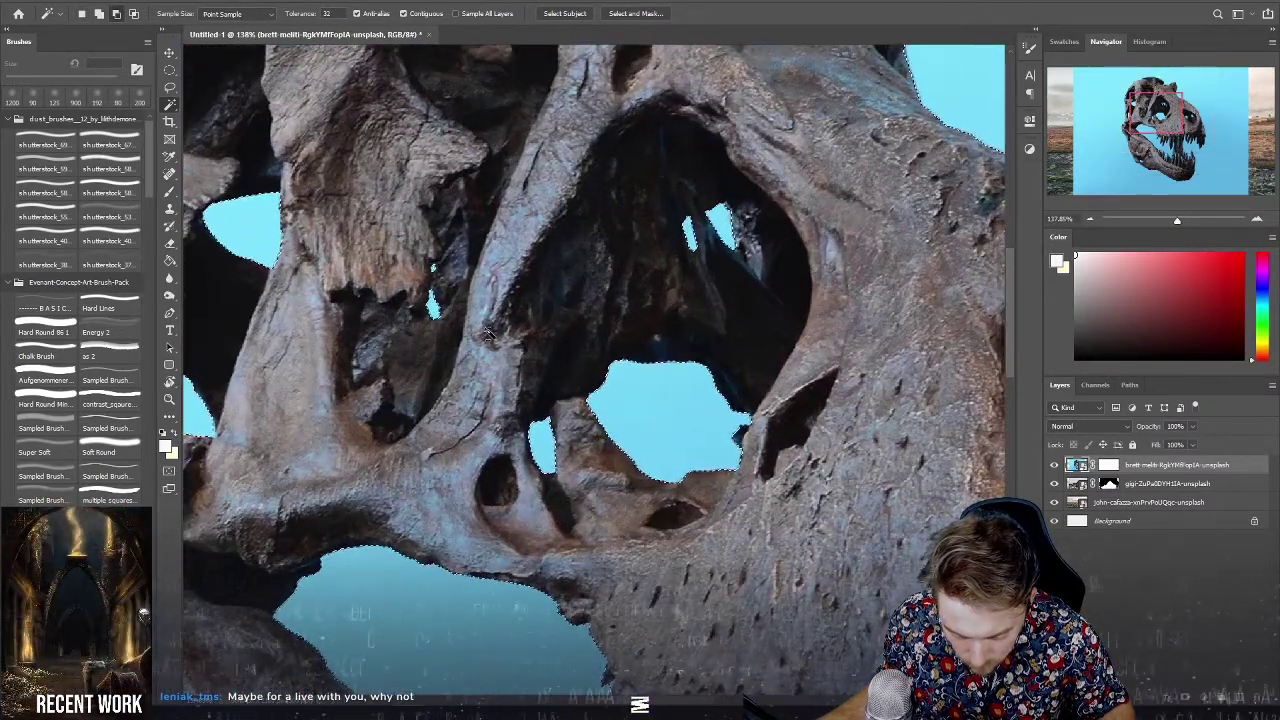
Zoom out and try deleting the selection, triggering the smart-object-not-editable error.
scroll(487, 333, down, 1)
scroll(487, 333, down, 1)
scroll(488, 334, down, 1)
scroll(489, 336, down, 1)
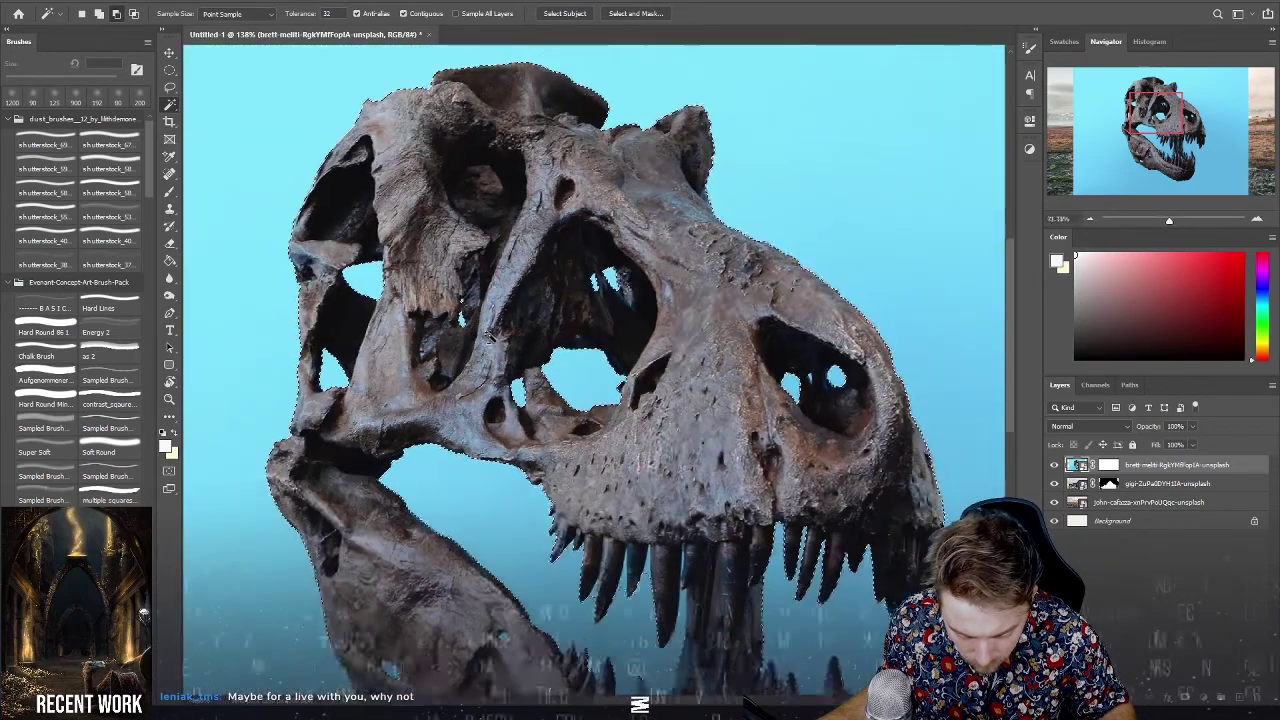
scroll(495, 337, down, 1)
scroll(495, 337, down, 1)
scroll(495, 337, down, 1)
scroll(495, 337, down, 1)
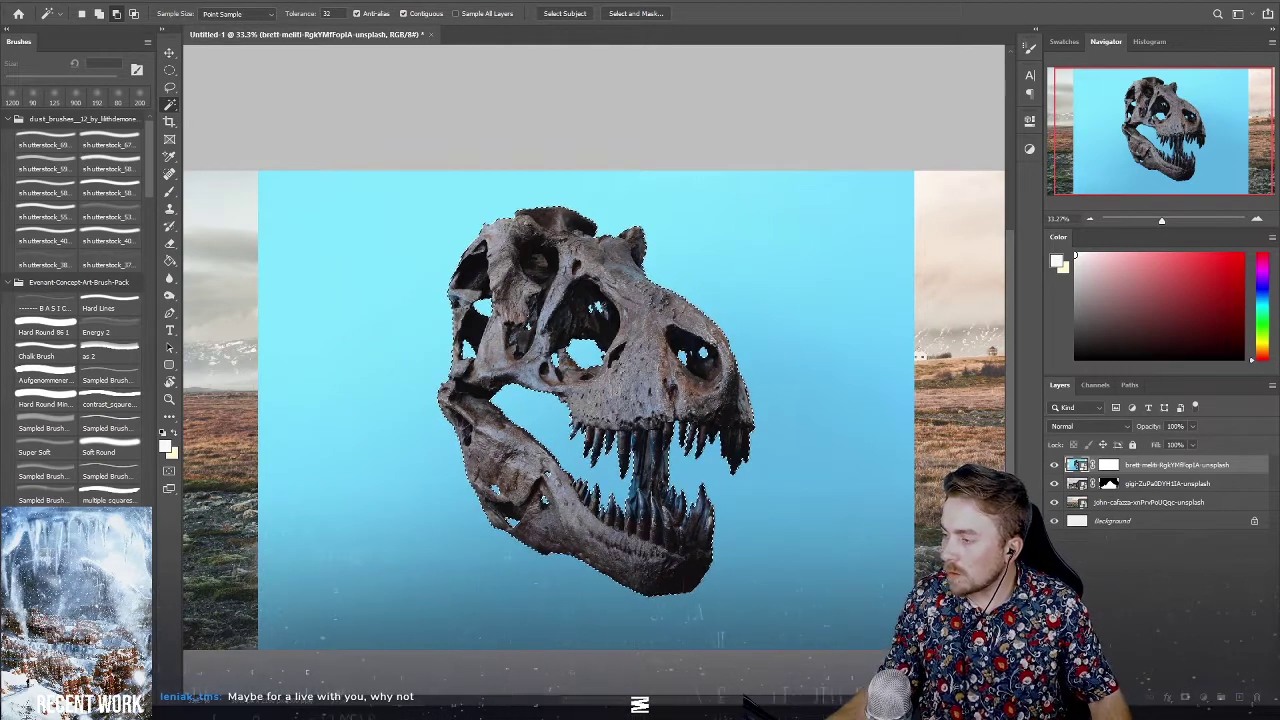
scroll(322, 345, down, 1)
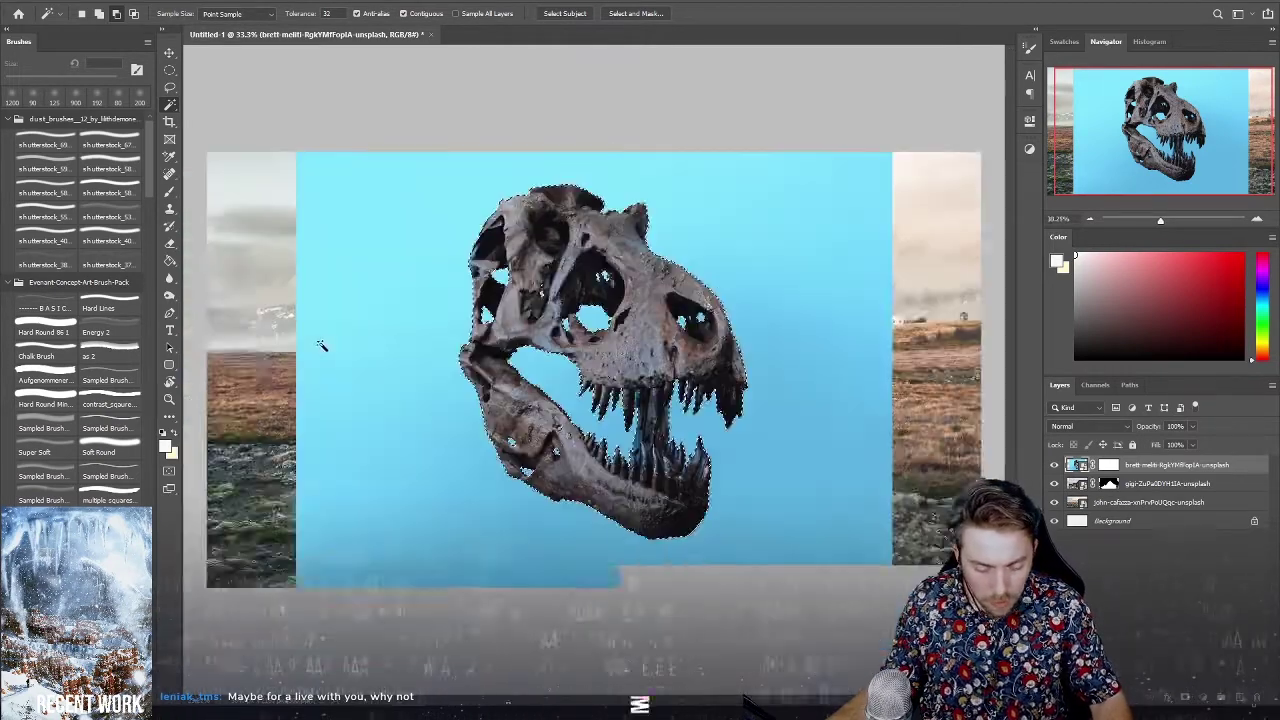
key(Delete)
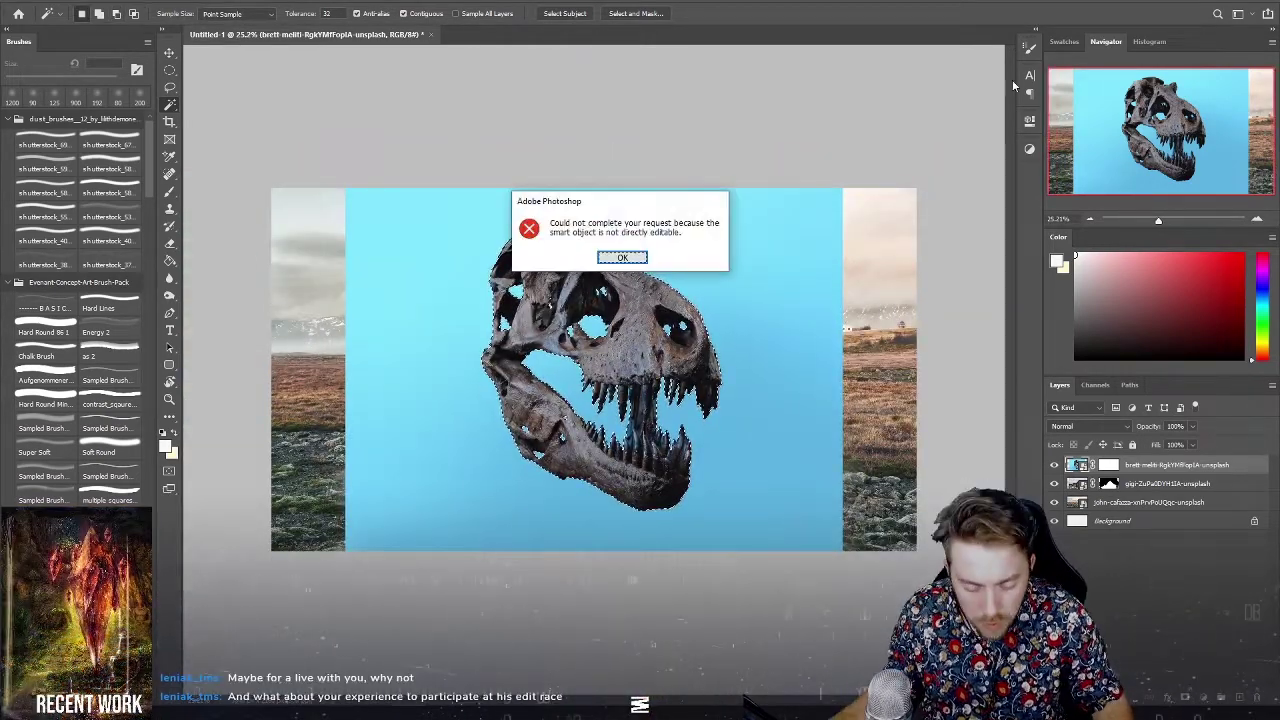
Dismiss the smart object error and fill the skull selection on the layer mask.
key(Return)
click(1108, 466)
key(Delete)
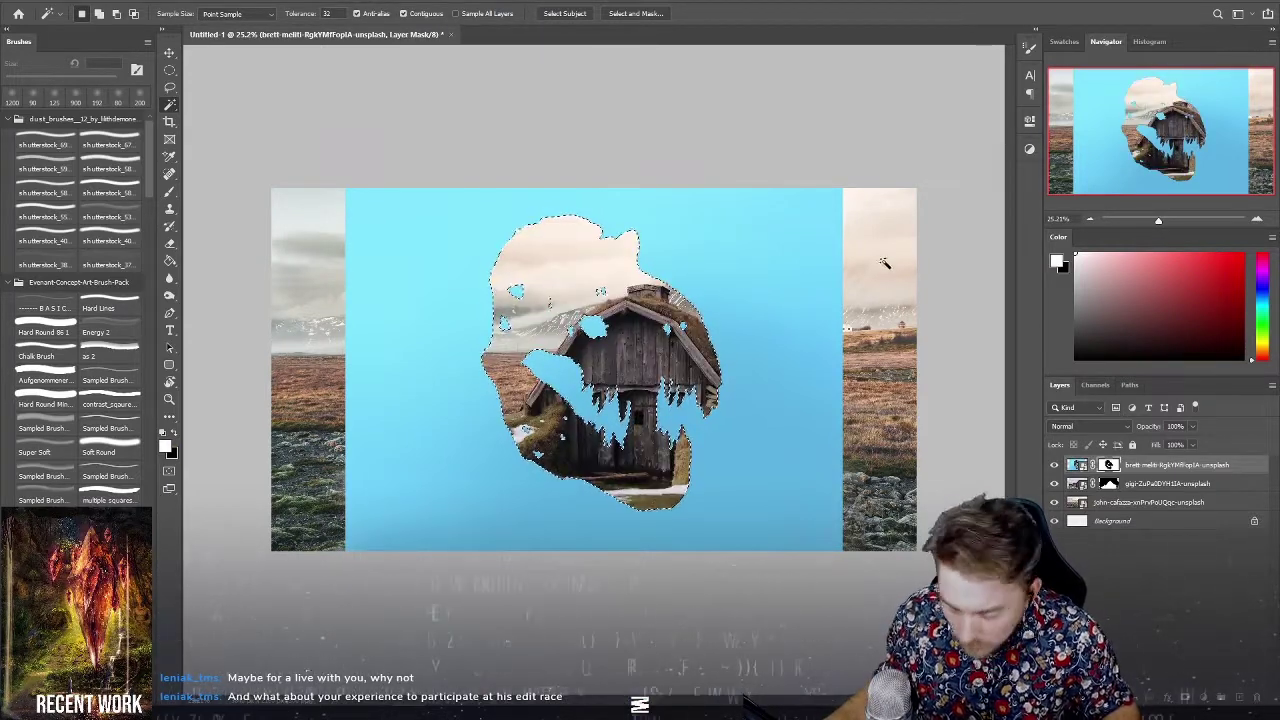
key(ctrl+z)
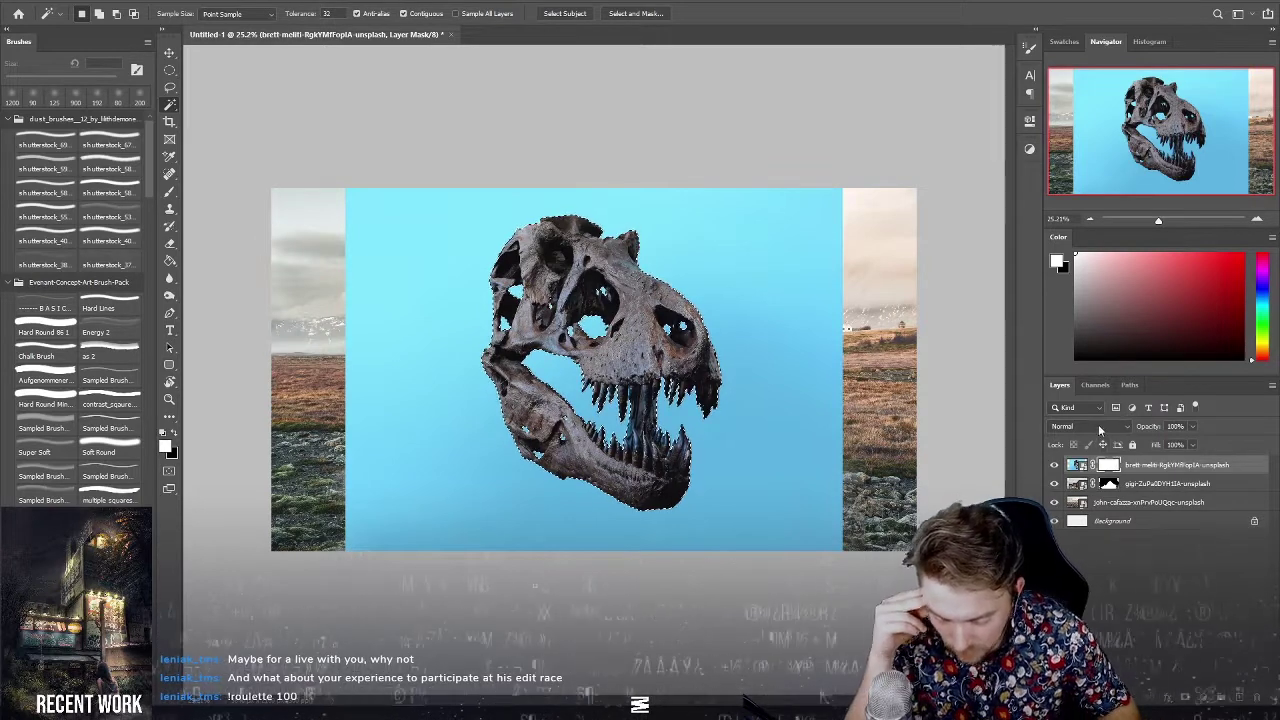
key(ctrl+i)
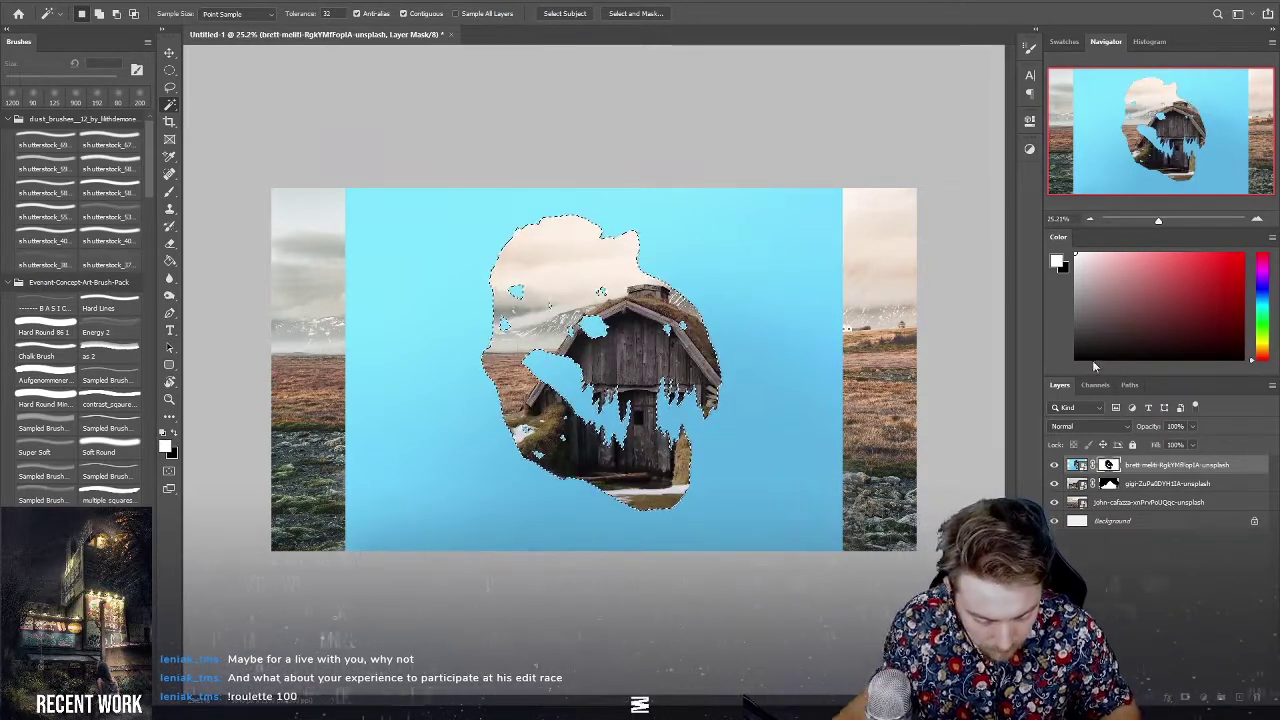
Deselect and invert the mask so only the T. rex skull shows over the landscape.
click(170, 88)
key(ctrl+d)
key(ctrl+i)
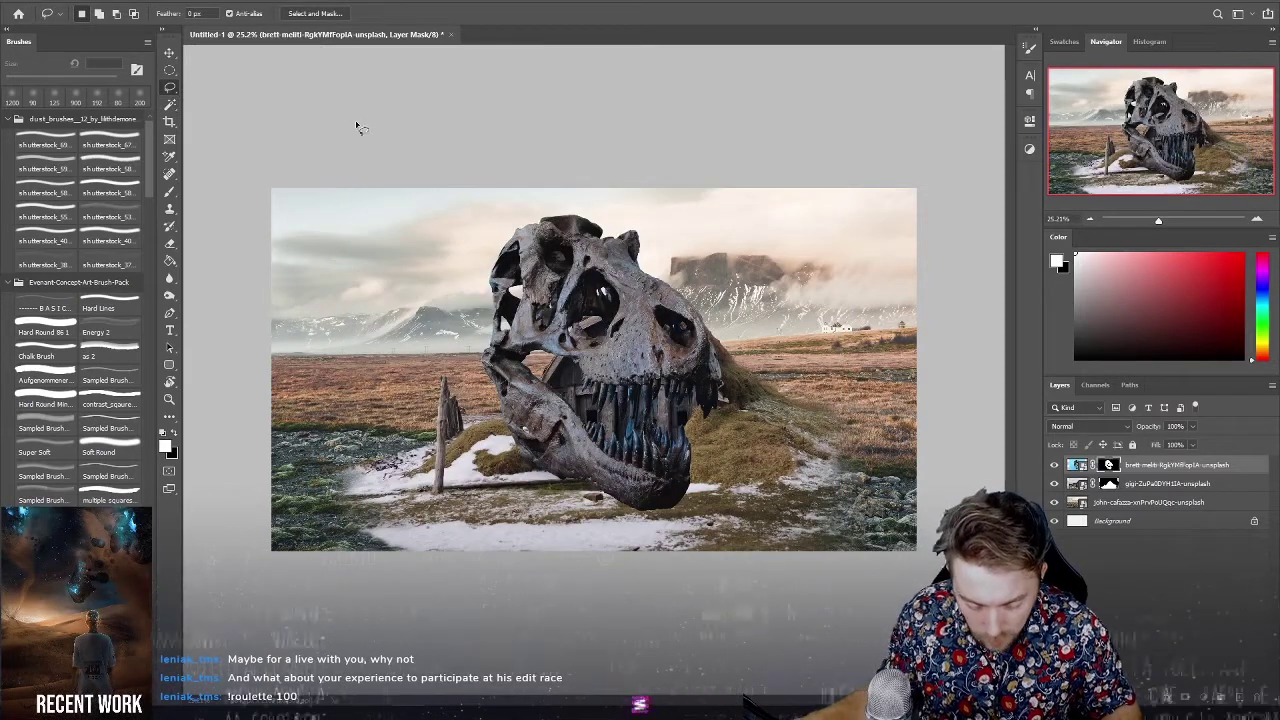
scroll(566, 250, down, 2)
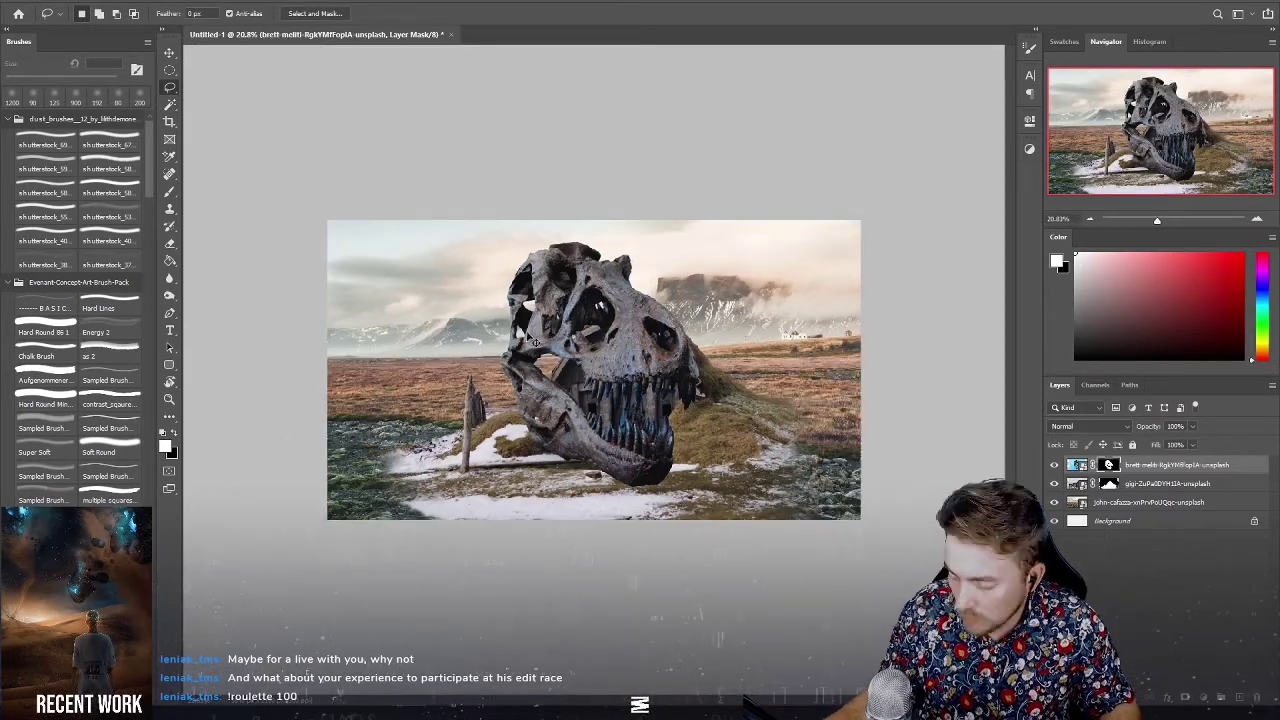
key(ctrl+t)
right_click(662, 330)
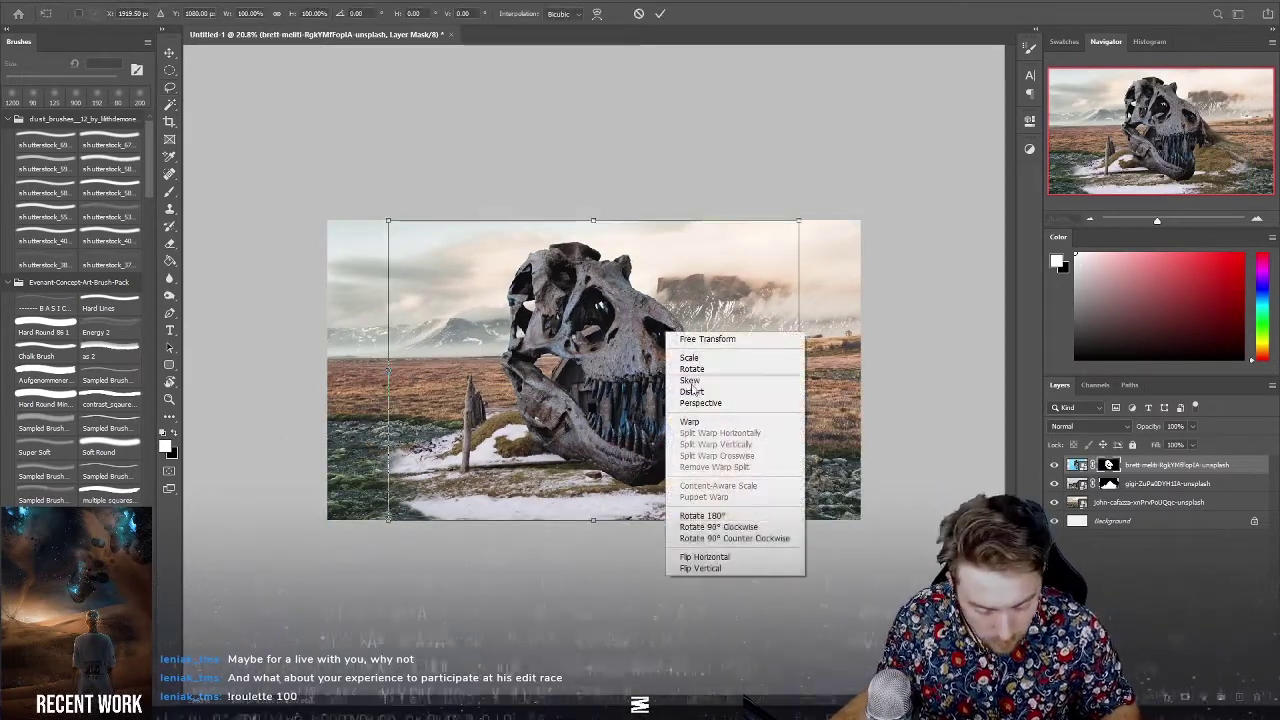
click(715, 557)
drag(600, 400, 459, 328)
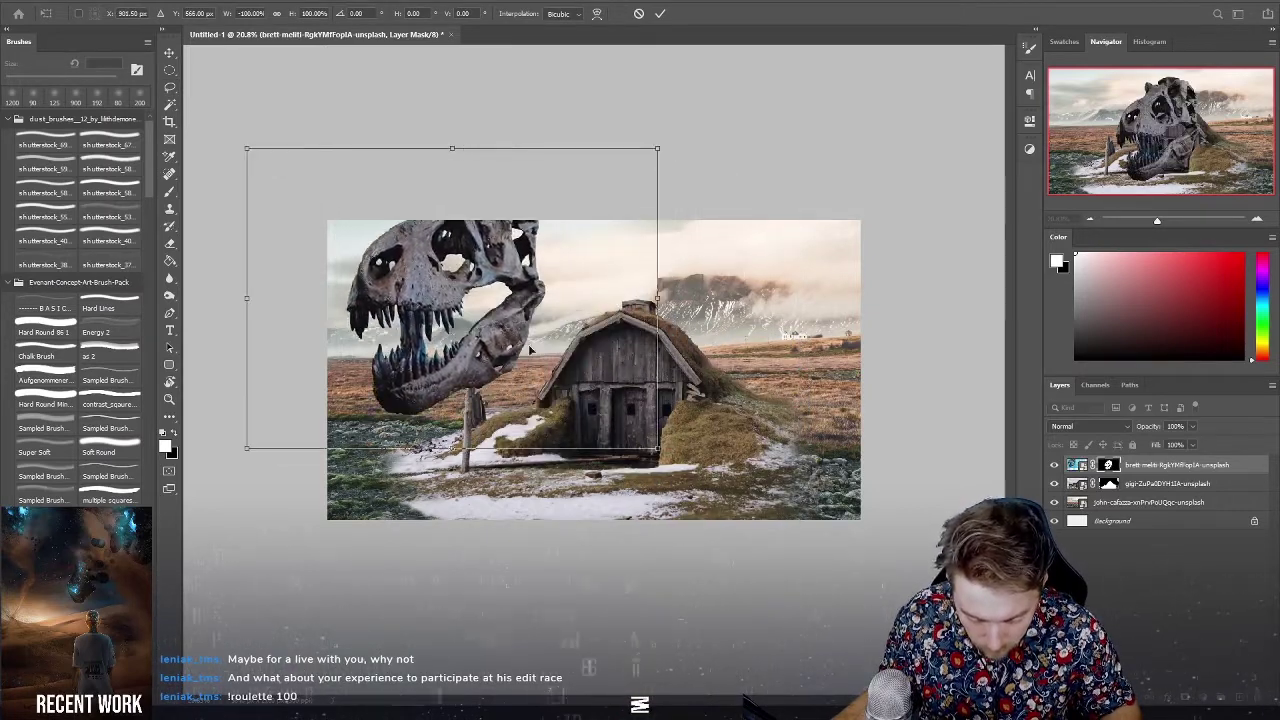
key(Return)
key(ctrl+bracketleft)
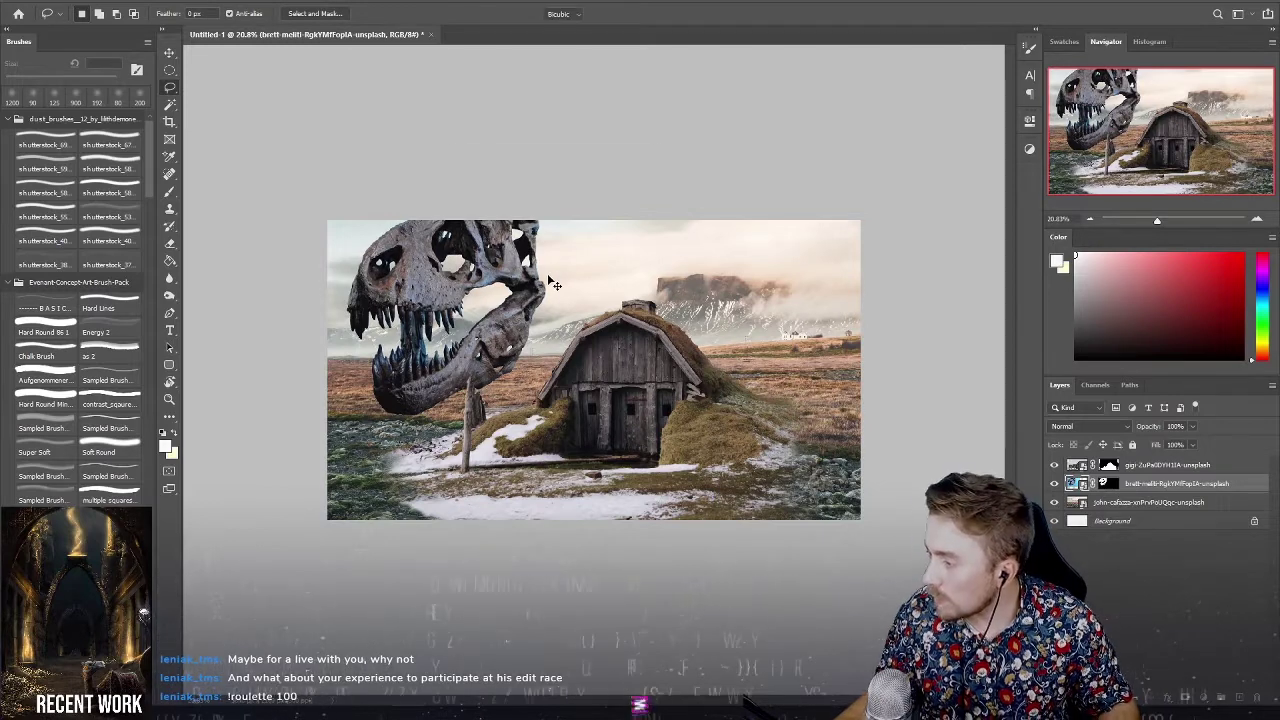
key(ctrl+t)
drag(676, 143, 717, 237)
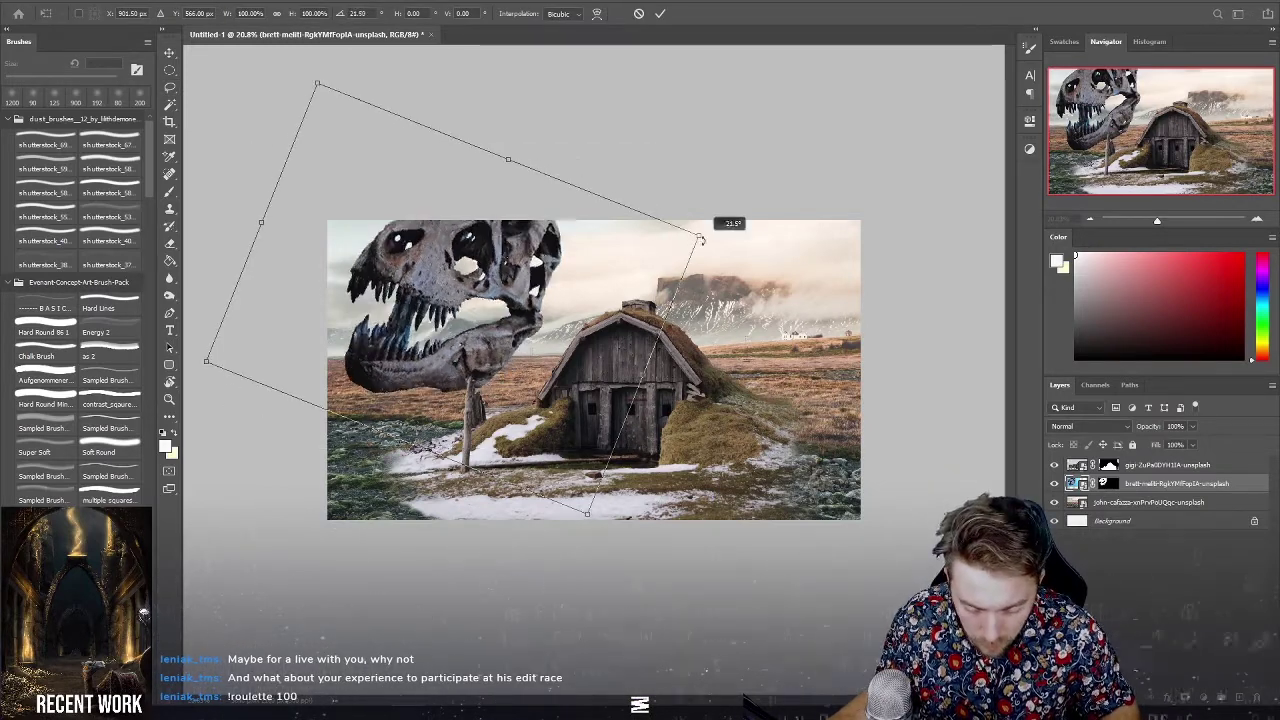
drag(524, 262, 633, 296)
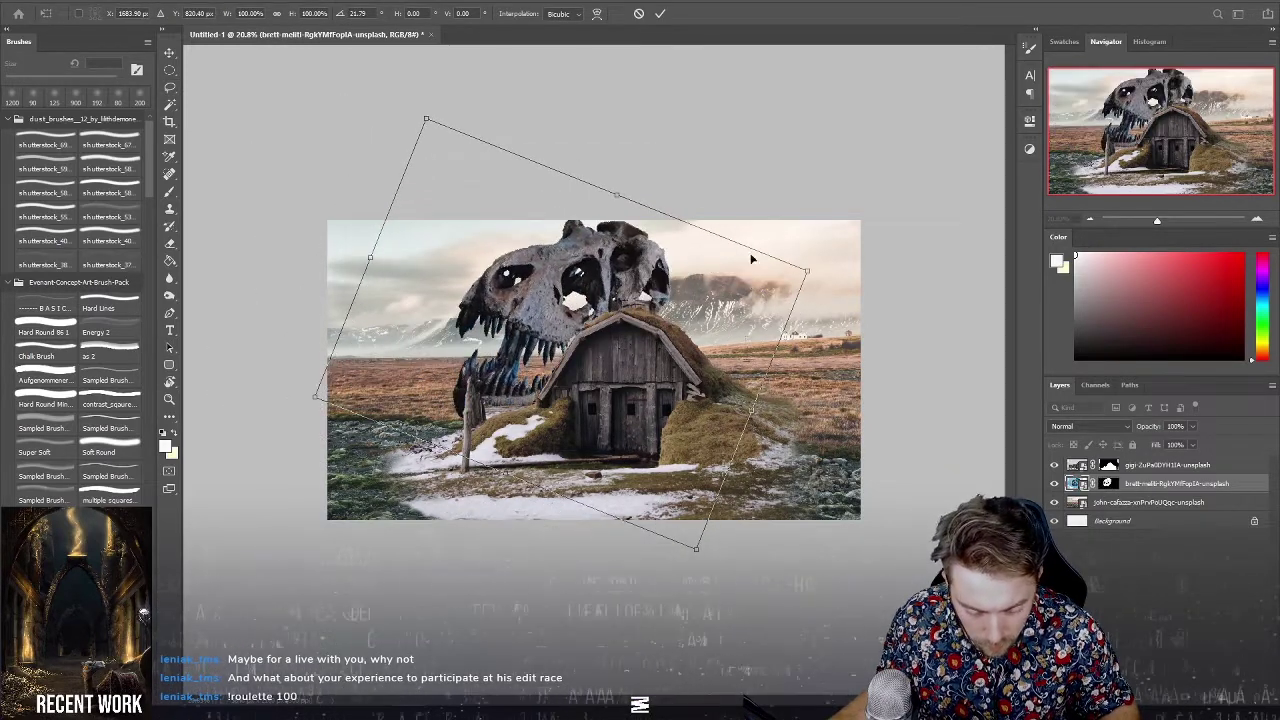
drag(620, 198, 557, 238)
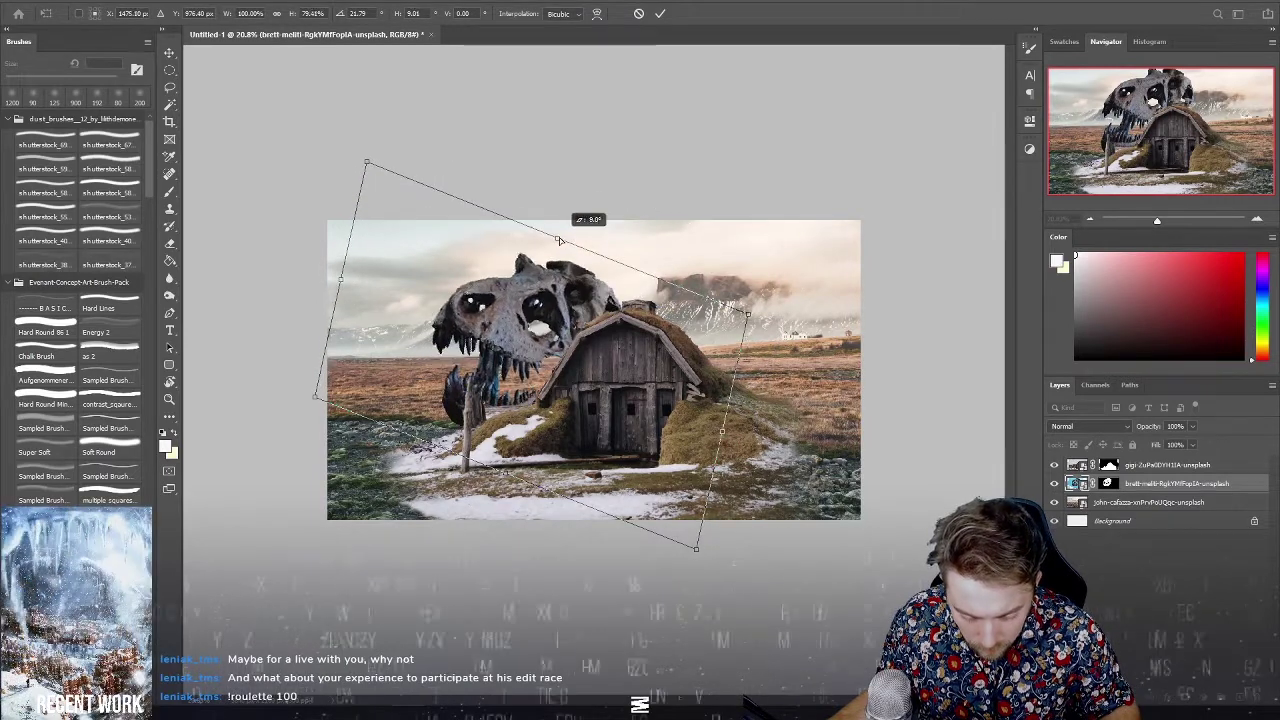
drag(545, 297, 441, 272)
mouse_move(453, 213)
mouse_down()
mouse_move(453, 245)
mouse_move(455, 213)
mouse_up()
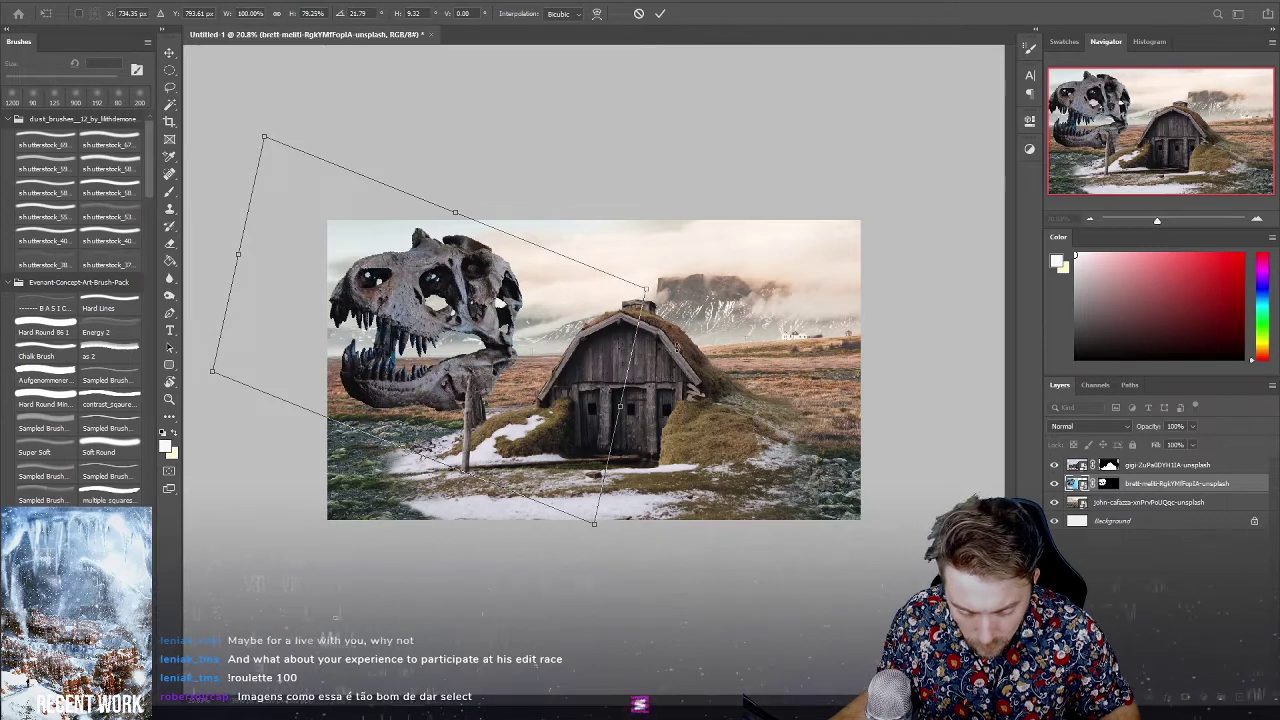
key(ctrl+z)
key(ctrl+z)
key(ctrl+z)
key(ctrl+z)
right_click(598, 290)
key(Escape)
drag(598, 290, 834, 296)
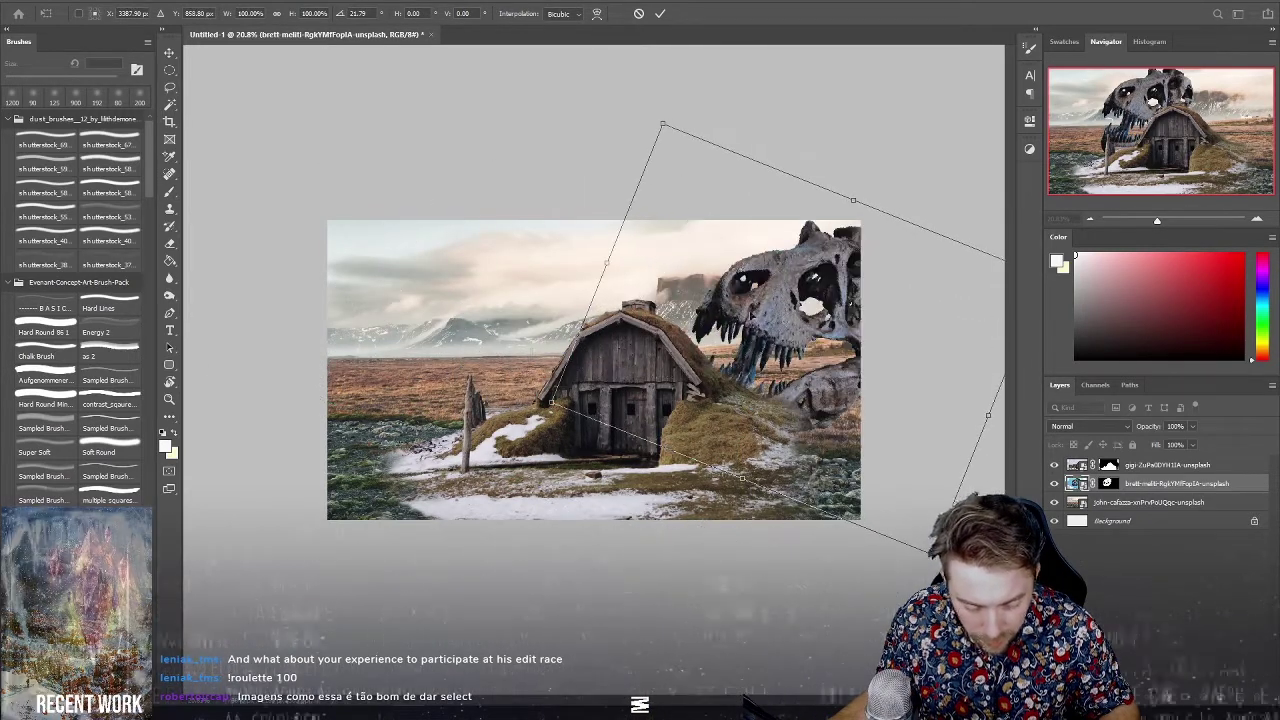
key(Return)
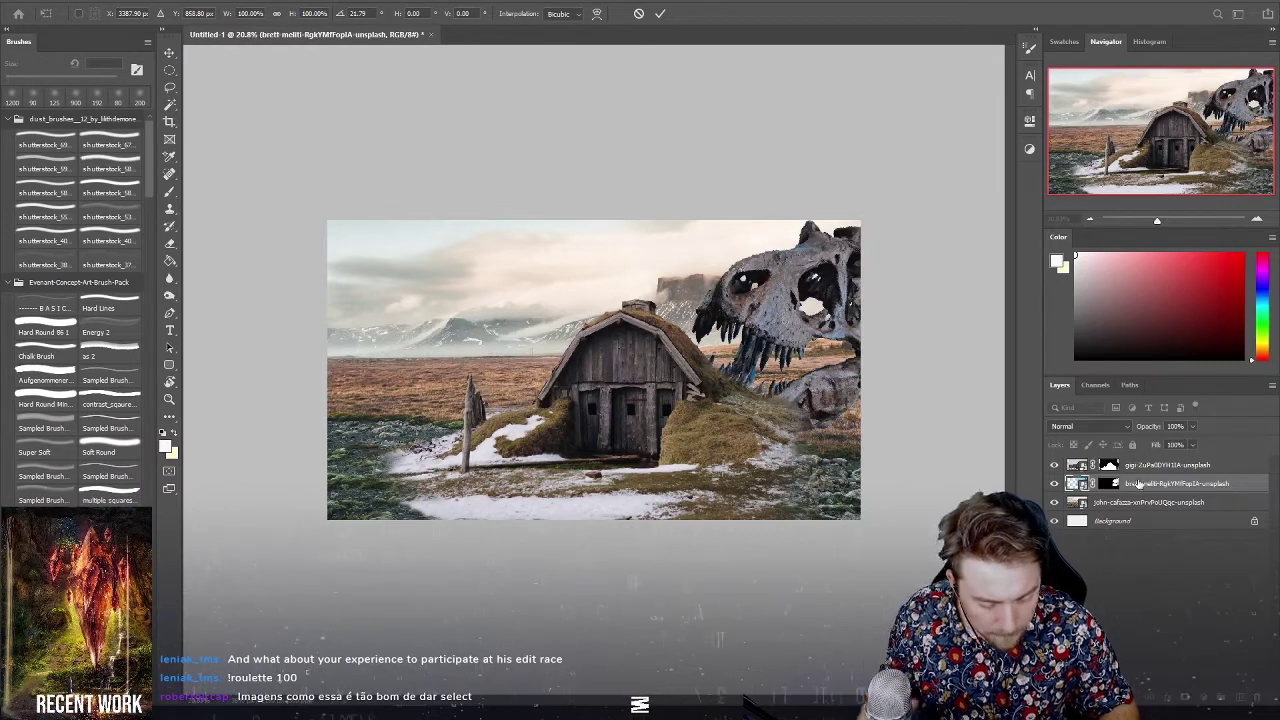
drag(1137, 485, 1137, 461)
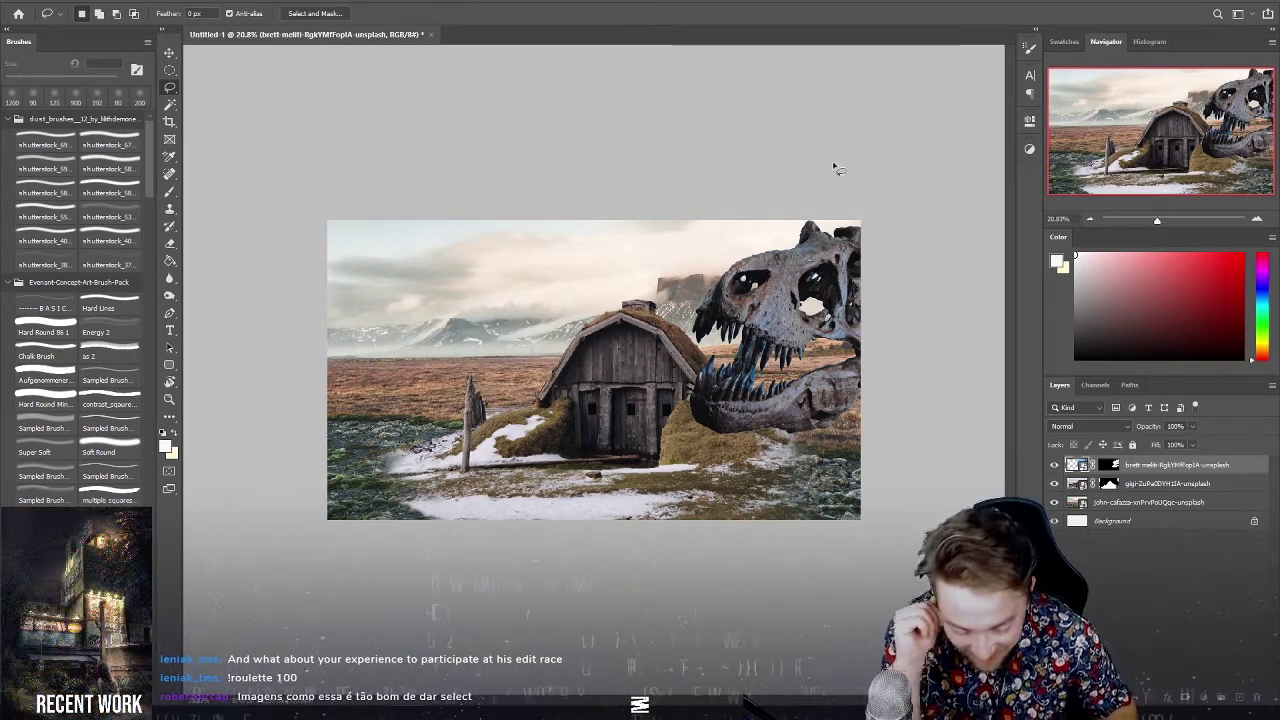
key(ctrl+t)
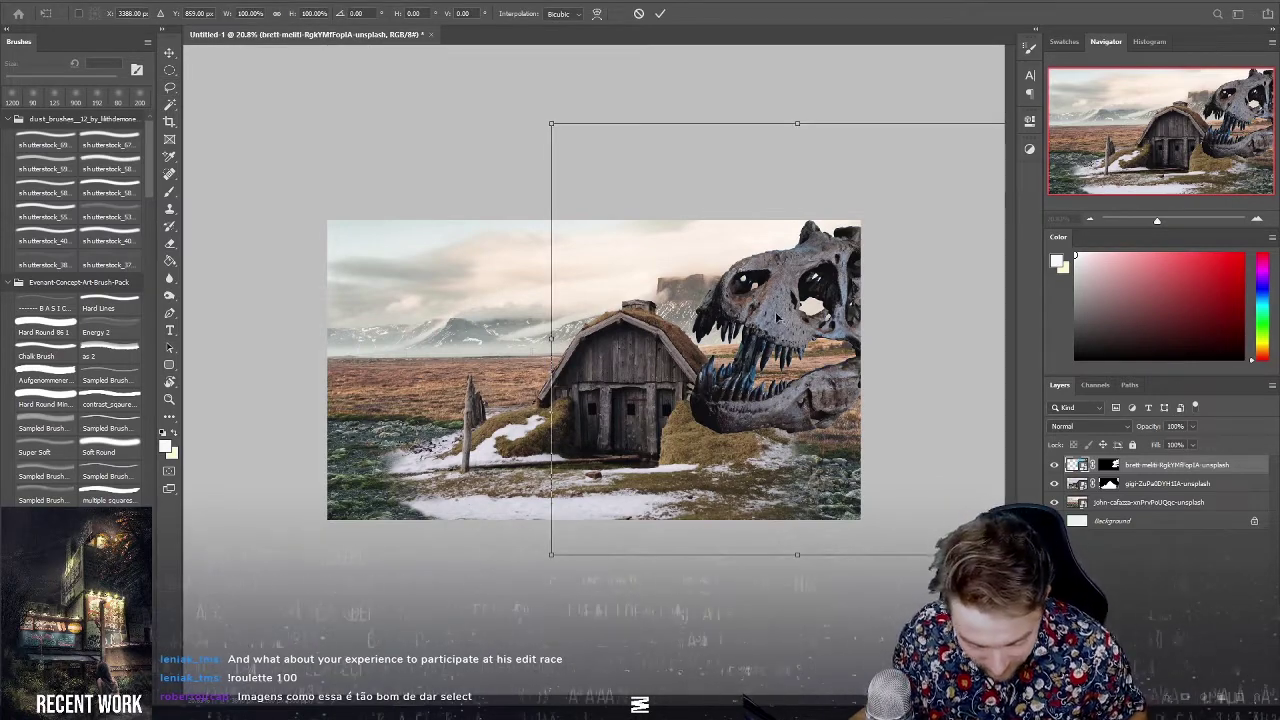
Place the skull left of the hut, tilted about -18.5°, commit it and duplicate its layer.
drag(772, 320, 448, 369)
drag(805, 179, 680, 107)
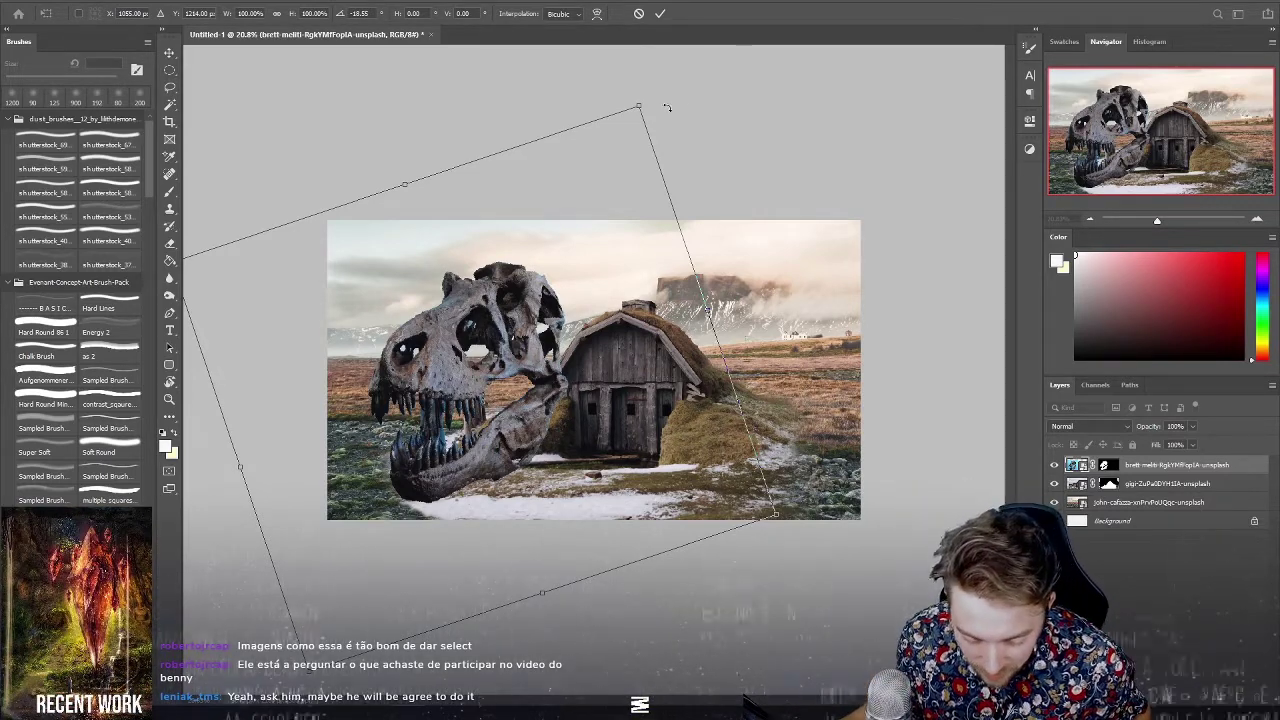
mouse_move(641, 107)
mouse_down()
mouse_move(612, 110)
mouse_move(651, 229)
mouse_move(677, 166)
mouse_move(591, 174)
mouse_move(632, 94)
mouse_up()
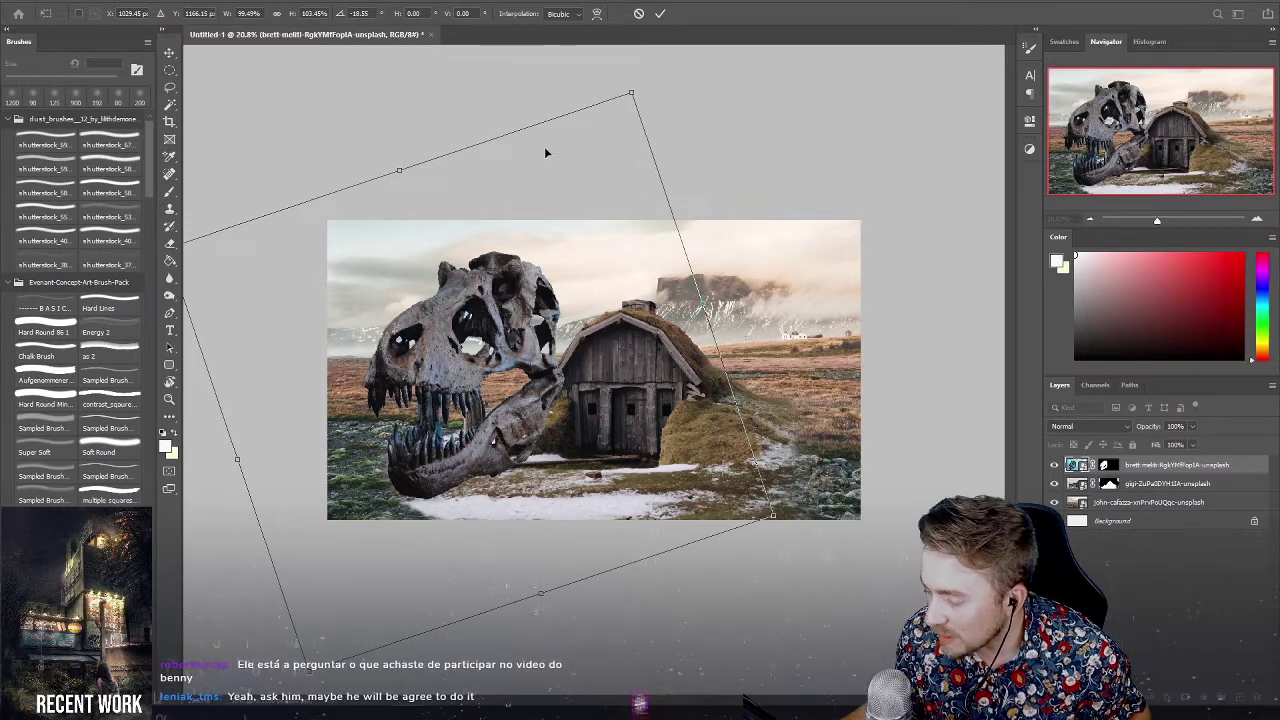
mouse_move(565, 378)
mouse_down()
mouse_move(345, 325)
mouse_move(412, 269)
mouse_up()
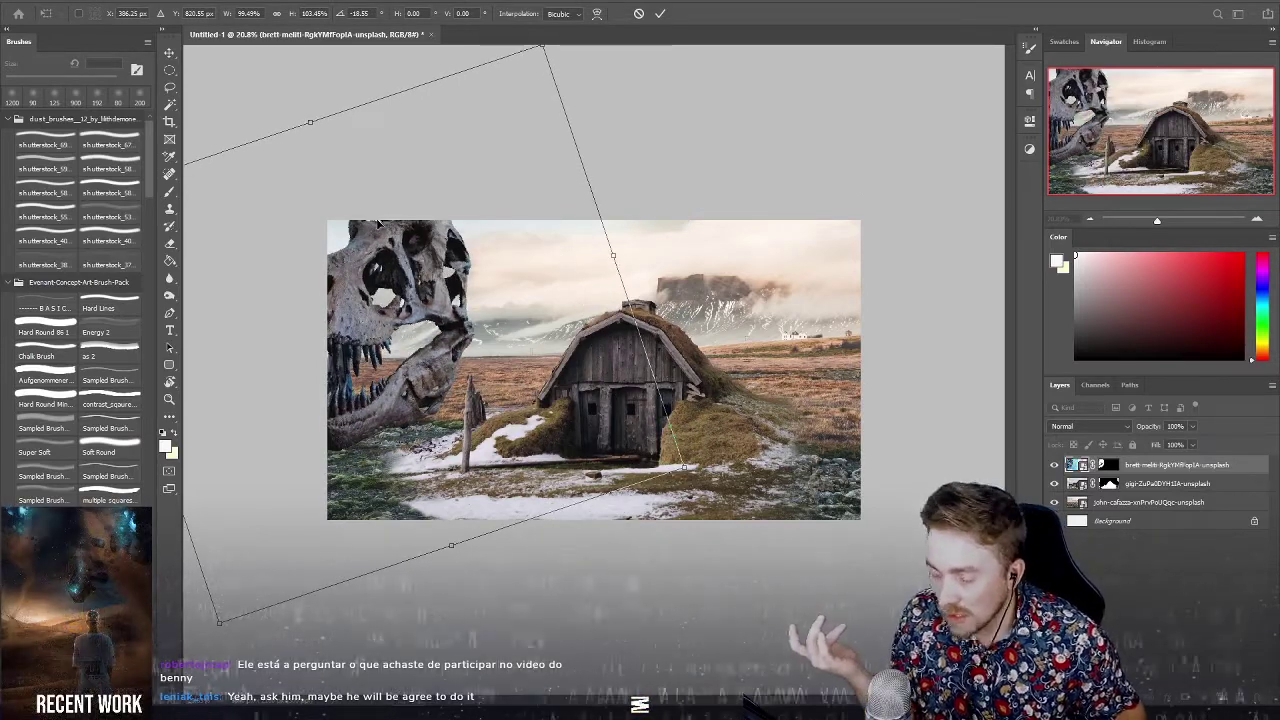
mouse_move(368, 330)
mouse_down()
mouse_move(815, 405)
mouse_move(575, 375)
mouse_move(690, 405)
mouse_move(750, 385)
mouse_move(743, 357)
mouse_up()
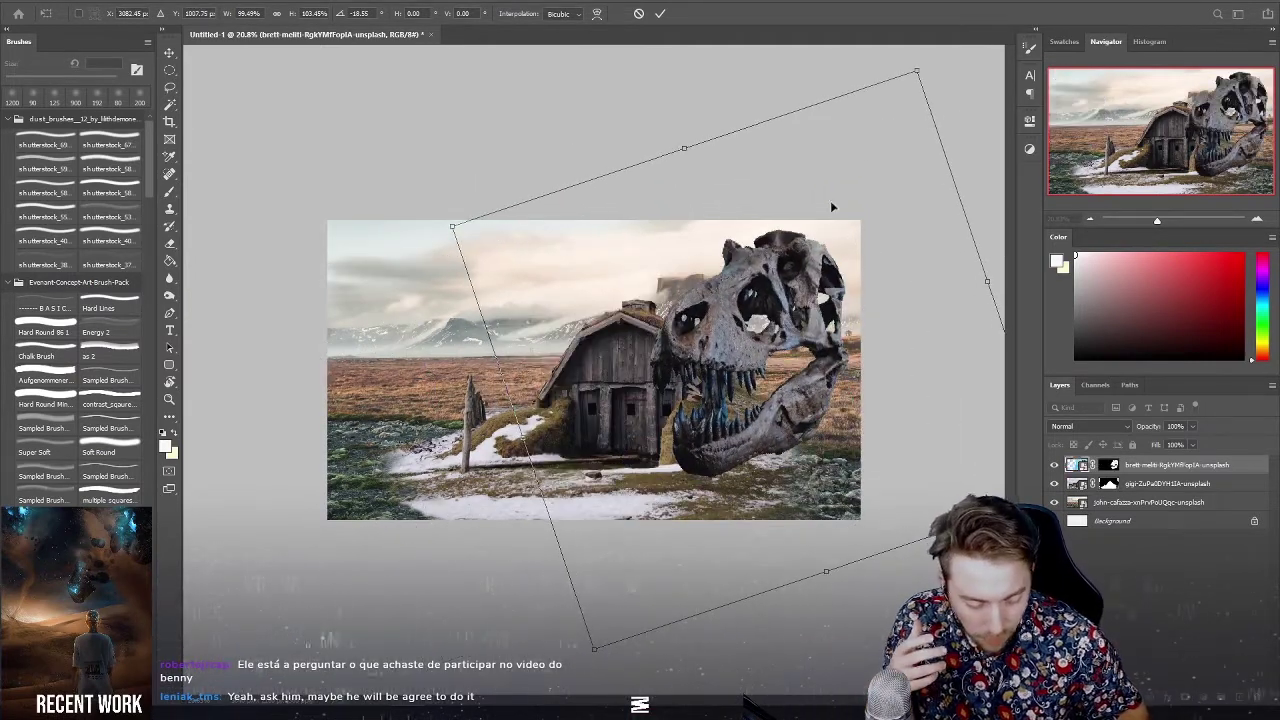
drag(906, 80, 905, 190)
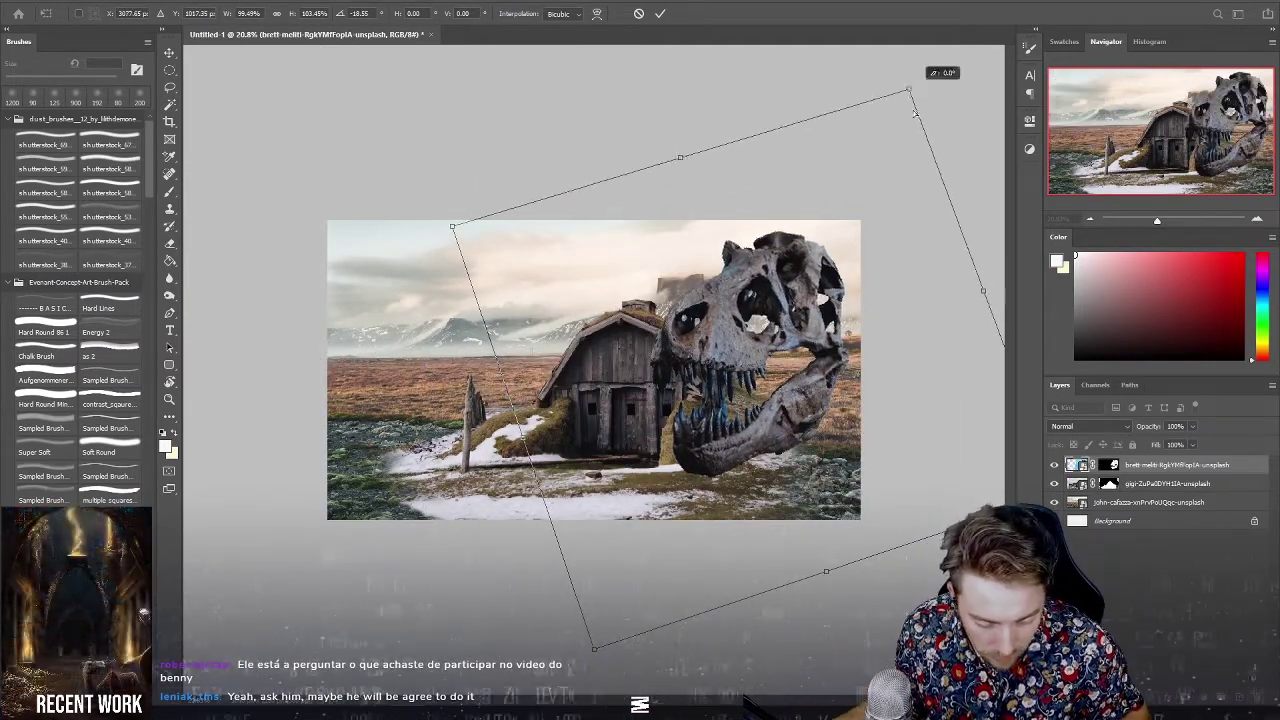
drag(750, 380, 470, 390)
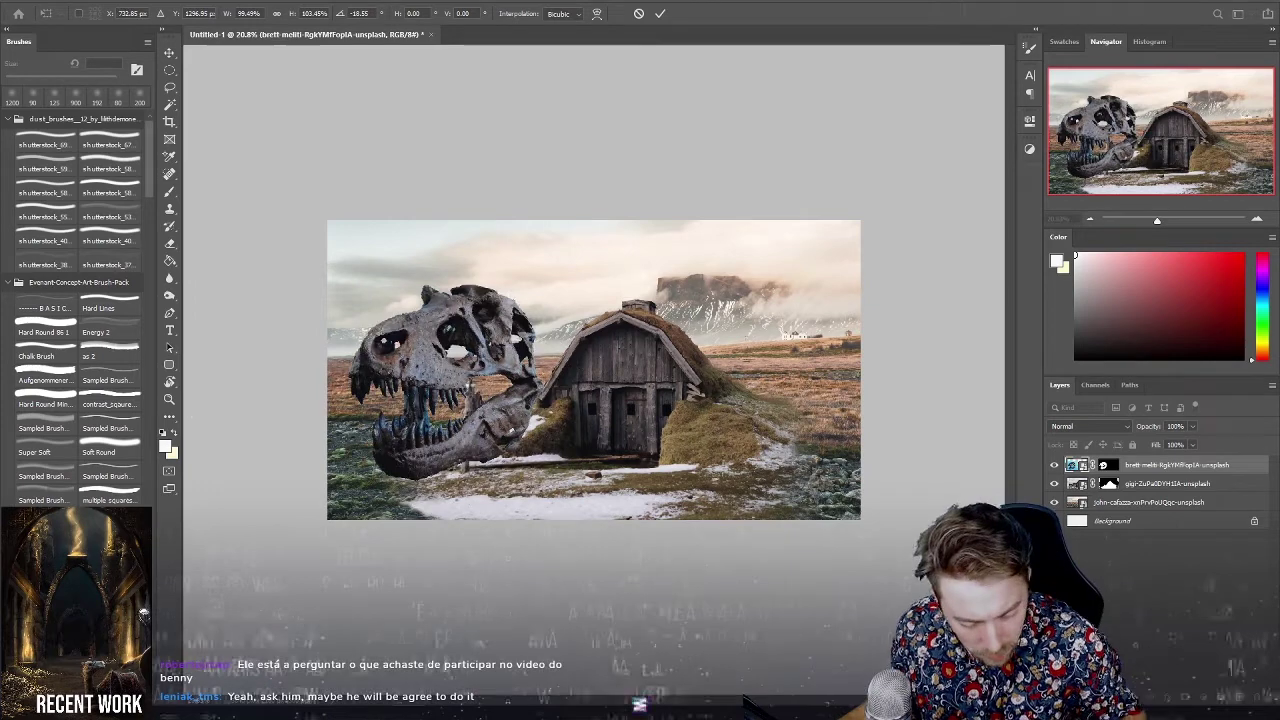
key(Return)
key(l)
key(ctrl+j)
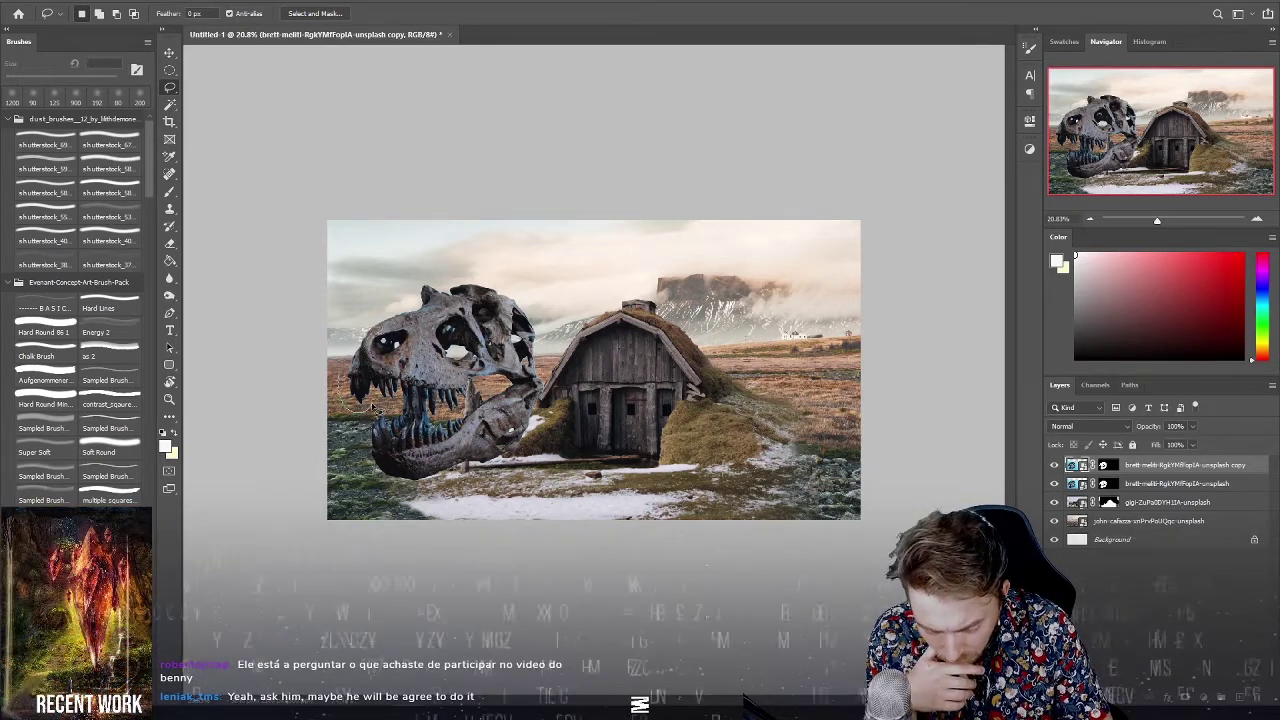
Lasso-trace around the upper skull, leaving out the lower jaw.
drag(404, 411, 444, 424)
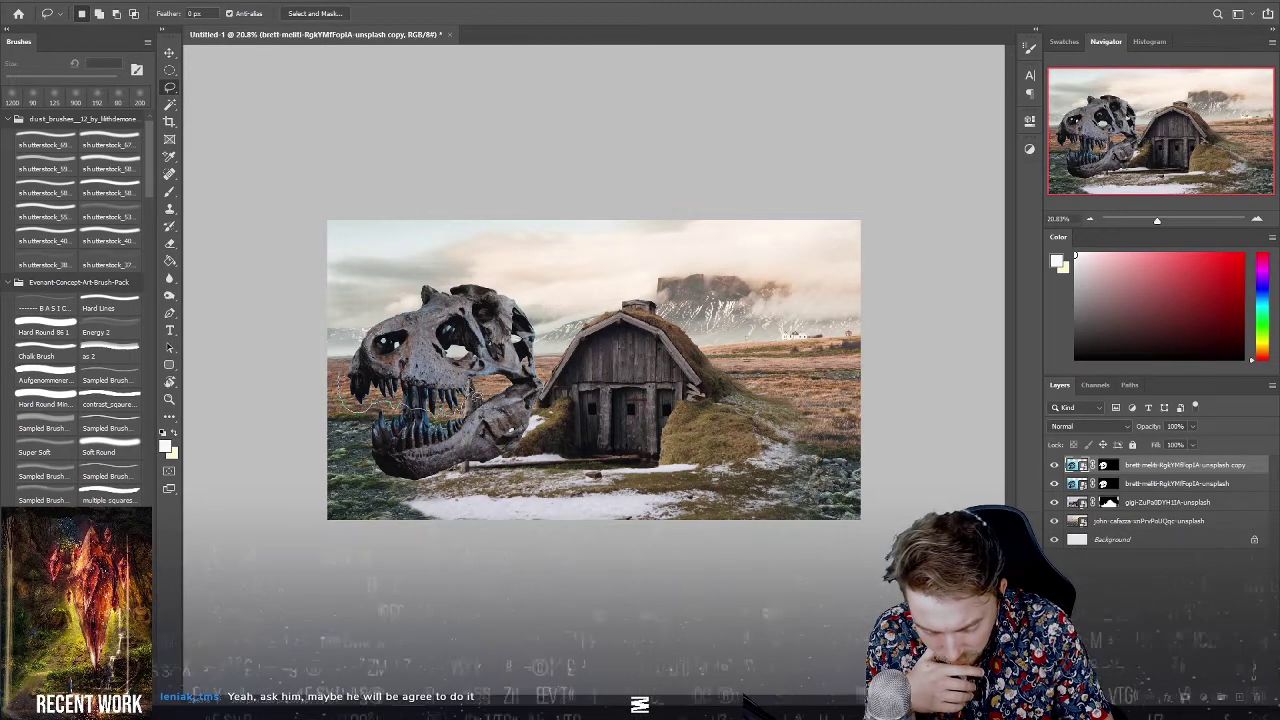
drag(502, 388, 530, 394)
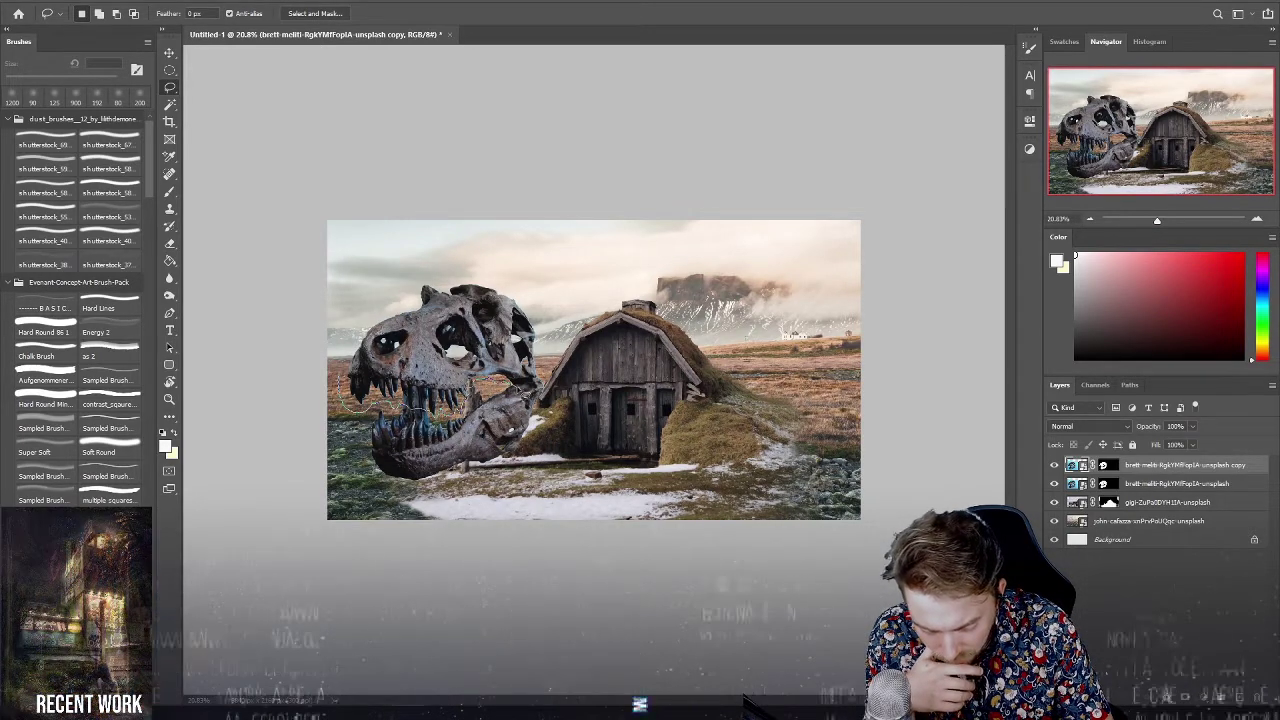
mouse_move(548, 386)
mouse_down()
mouse_move(562, 268)
mouse_move(362, 272)
mouse_move(334, 259)
mouse_up()
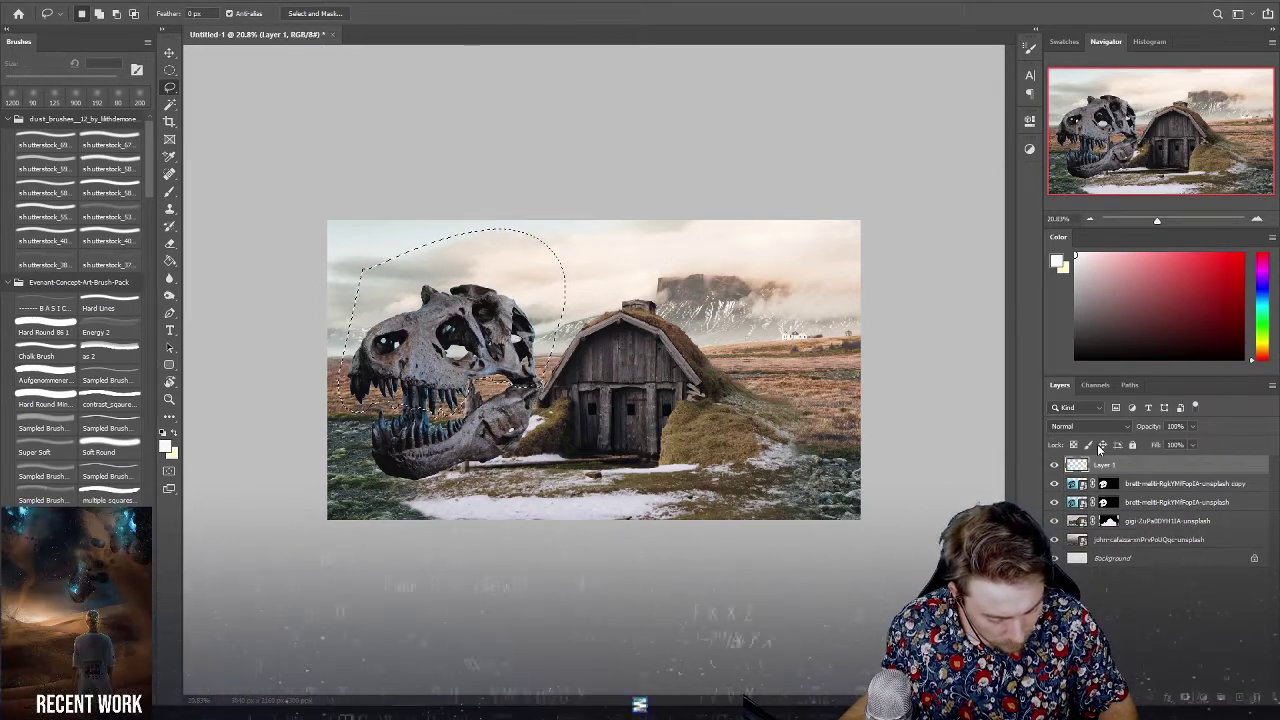
key(ctrl+shift+alt+n)
Copy the jawless upper skull to Layer 2, hide Layer 1 and the original, and move it above the post.
shift+click(1148, 484)
key(ctrl+e)
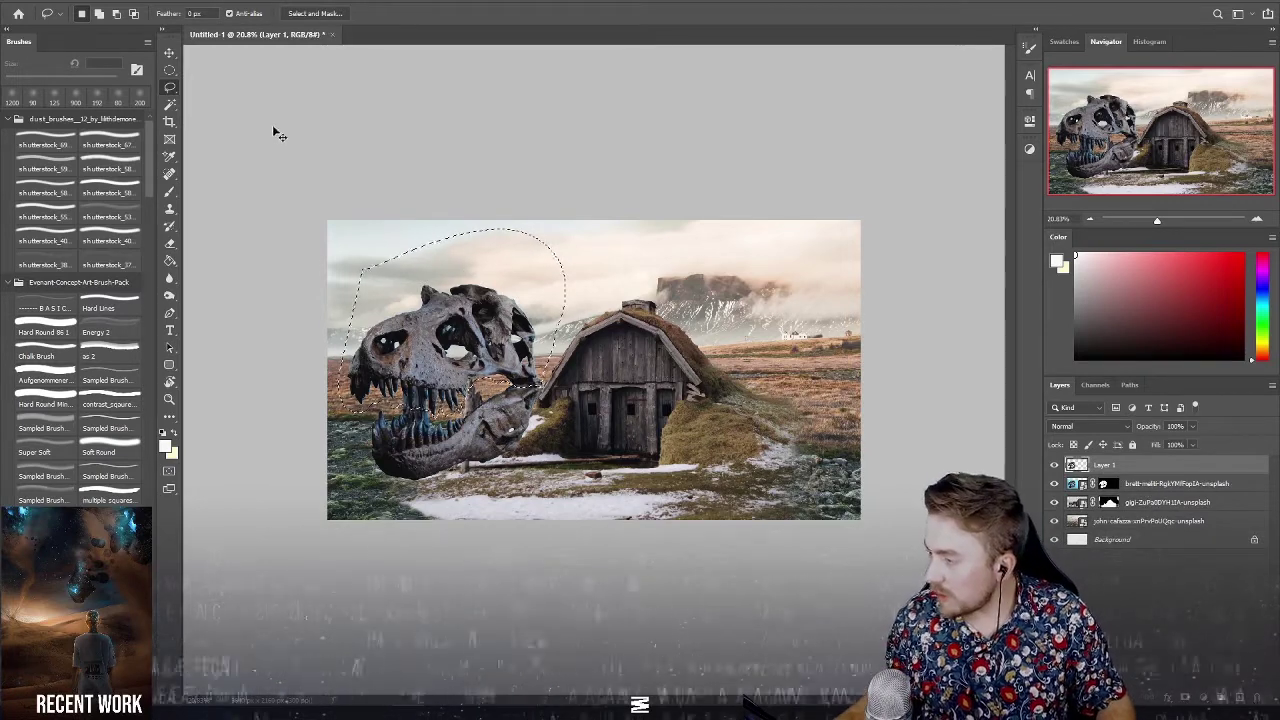
key(ctrl+j)
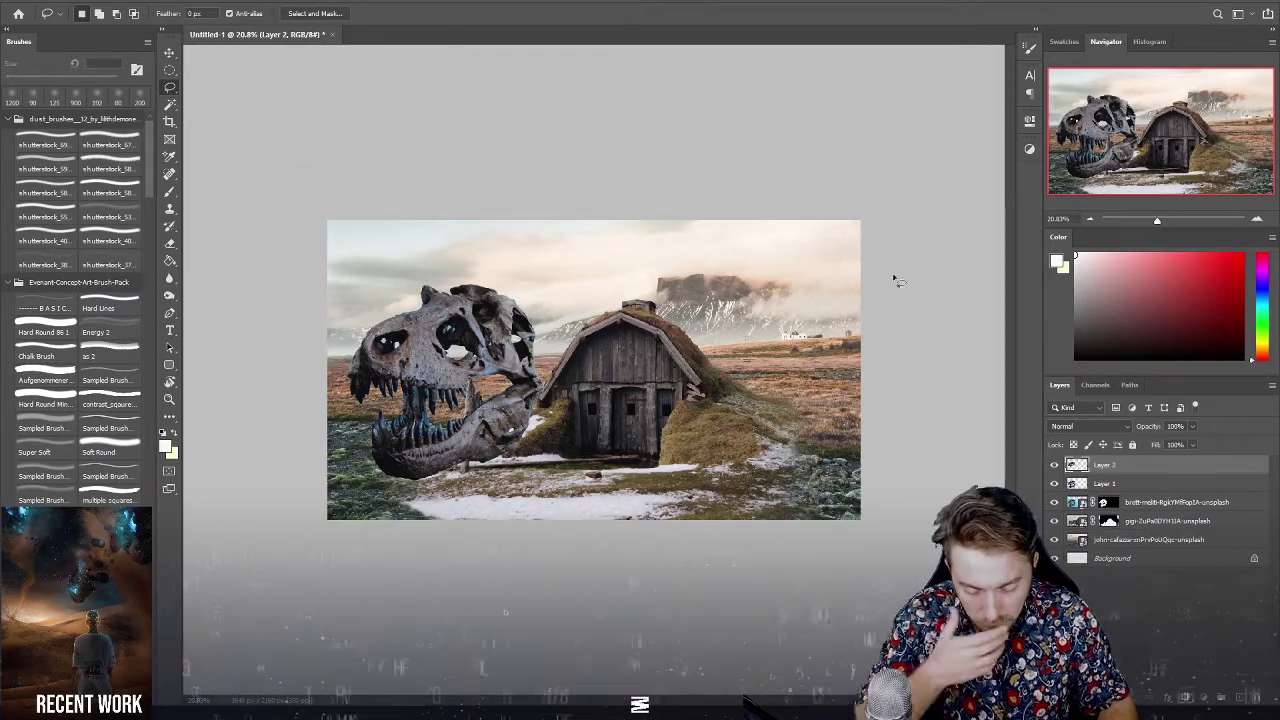
click(1054, 483)
click(1054, 502)
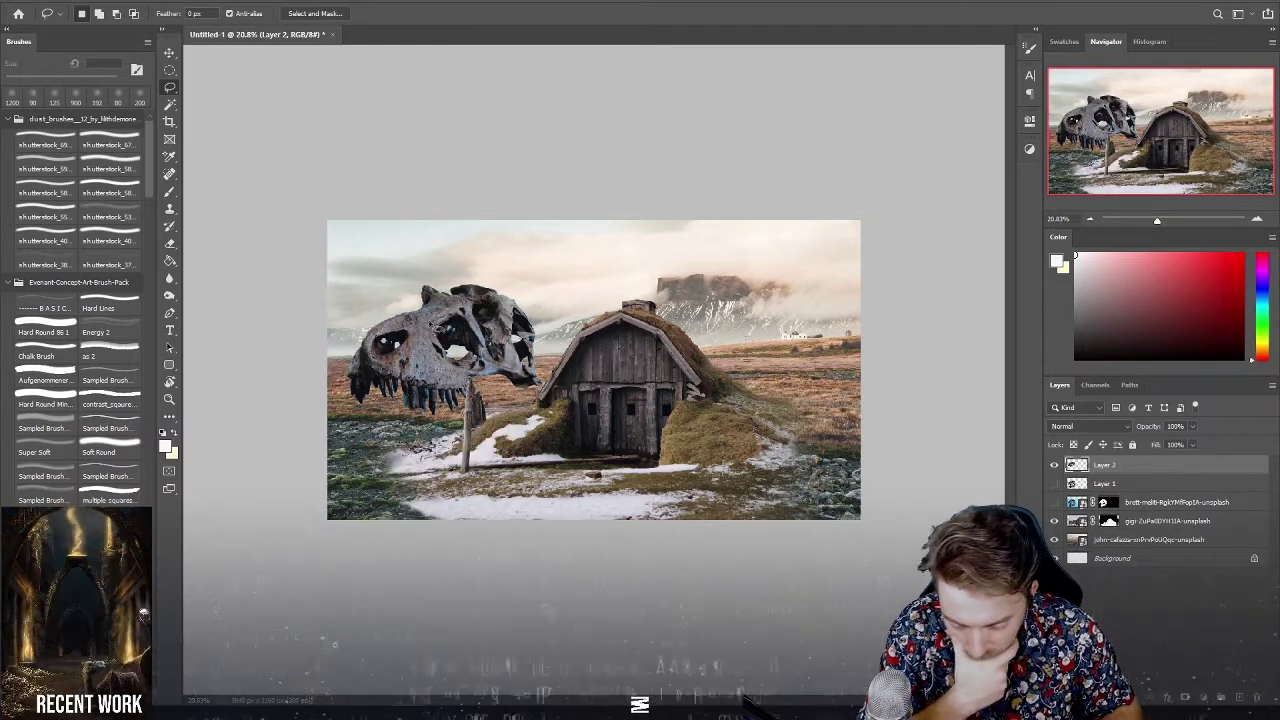
click(170, 52)
mouse_move(457, 345)
mouse_down()
mouse_move(865, 349)
mouse_move(480, 345)
mouse_up()
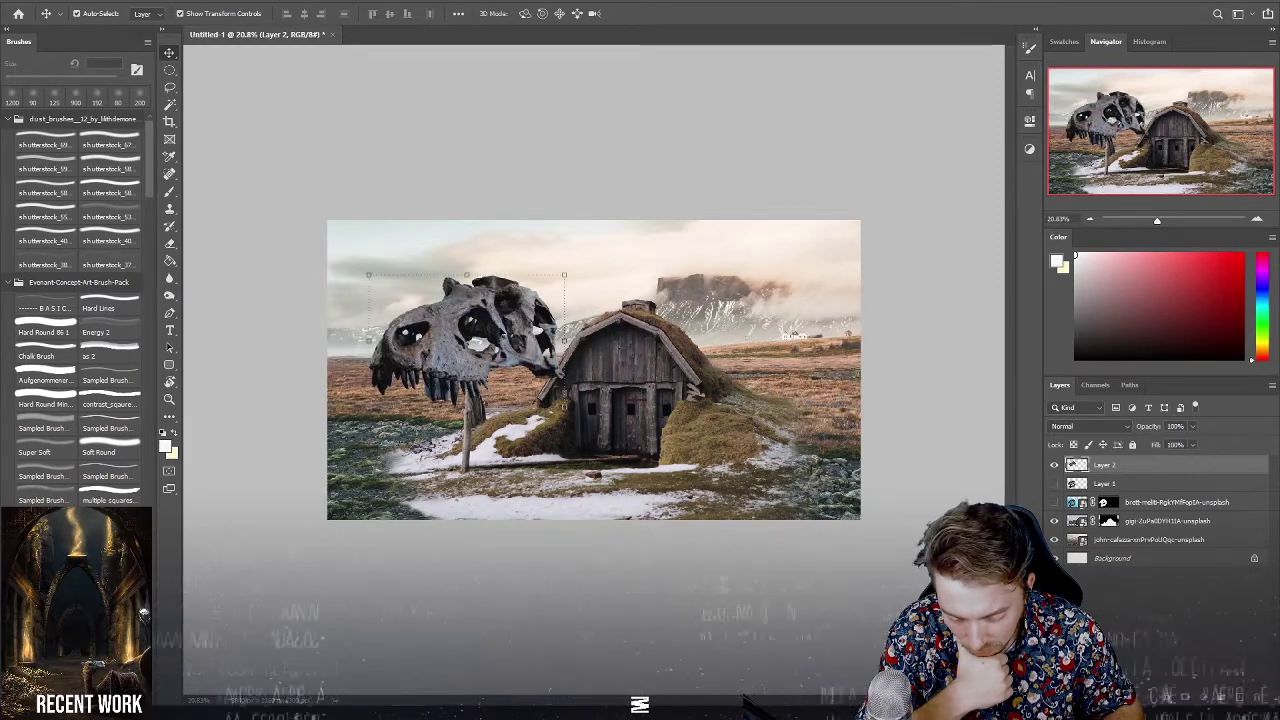
Scale the jawless skull to about 74%, set it on the post, and send its layer behind the house.
drag(566, 276, 525, 309)
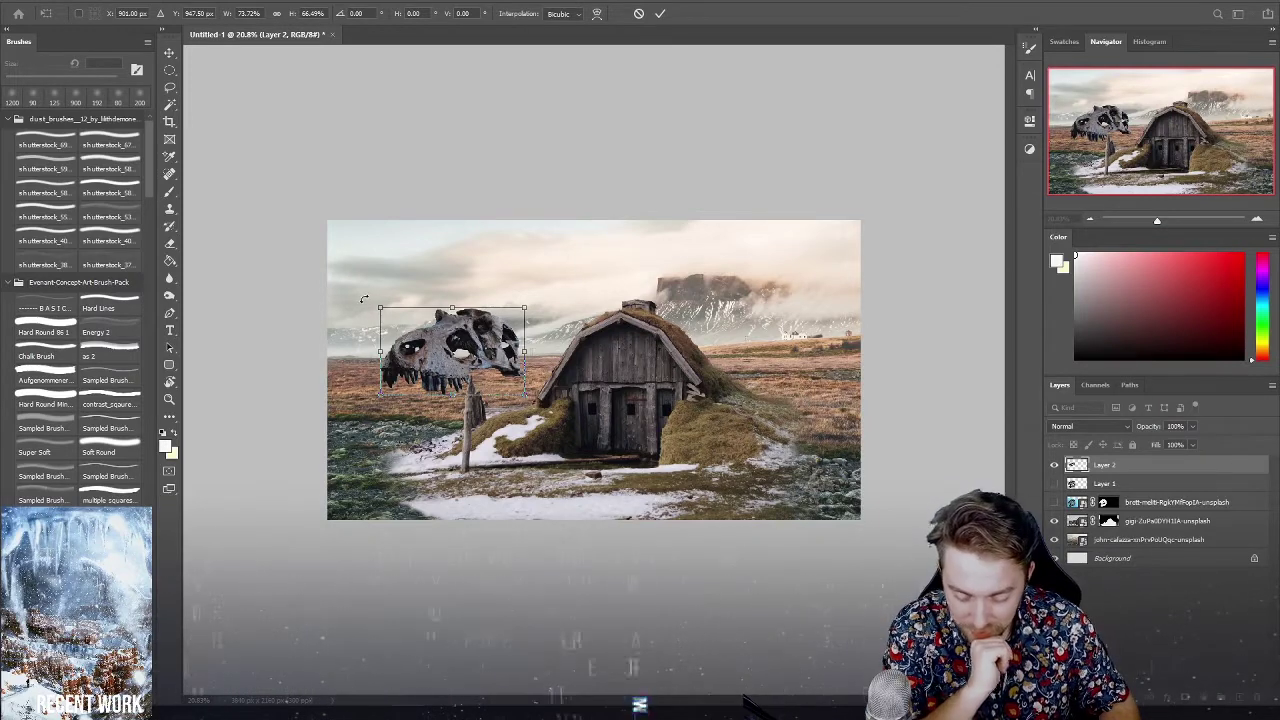
drag(381, 310, 414, 286)
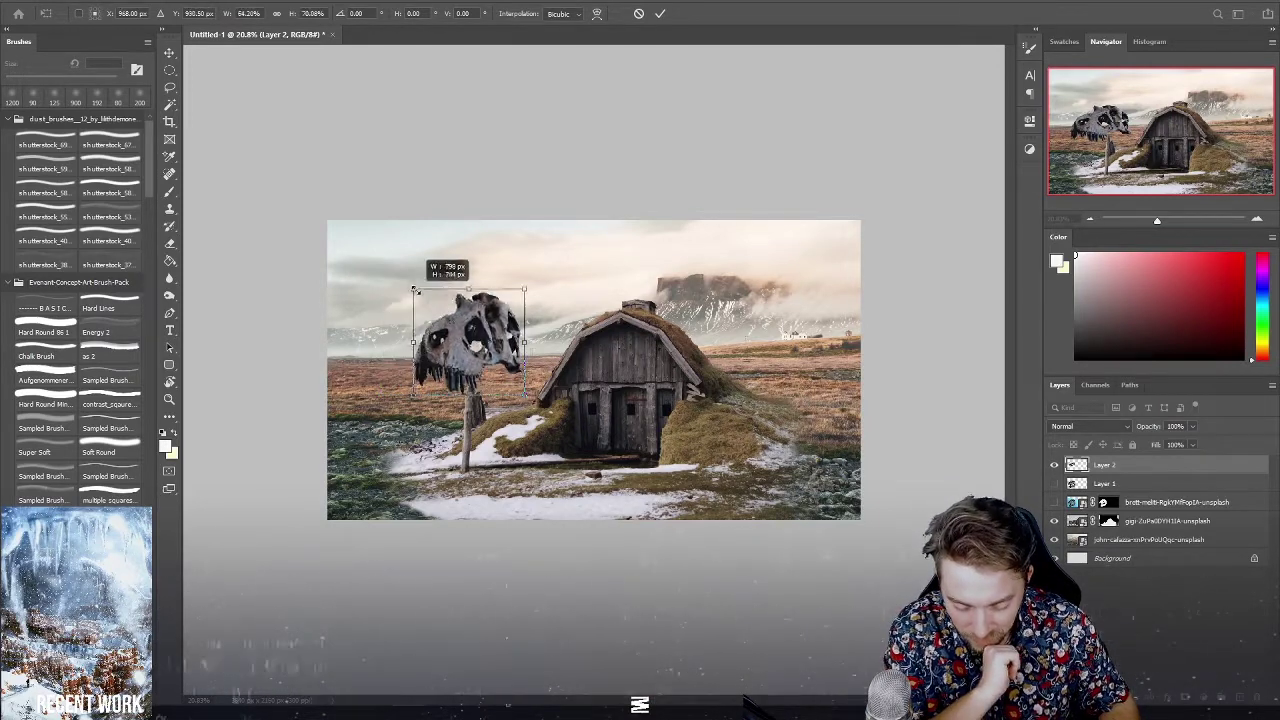
key(ctrl+z)
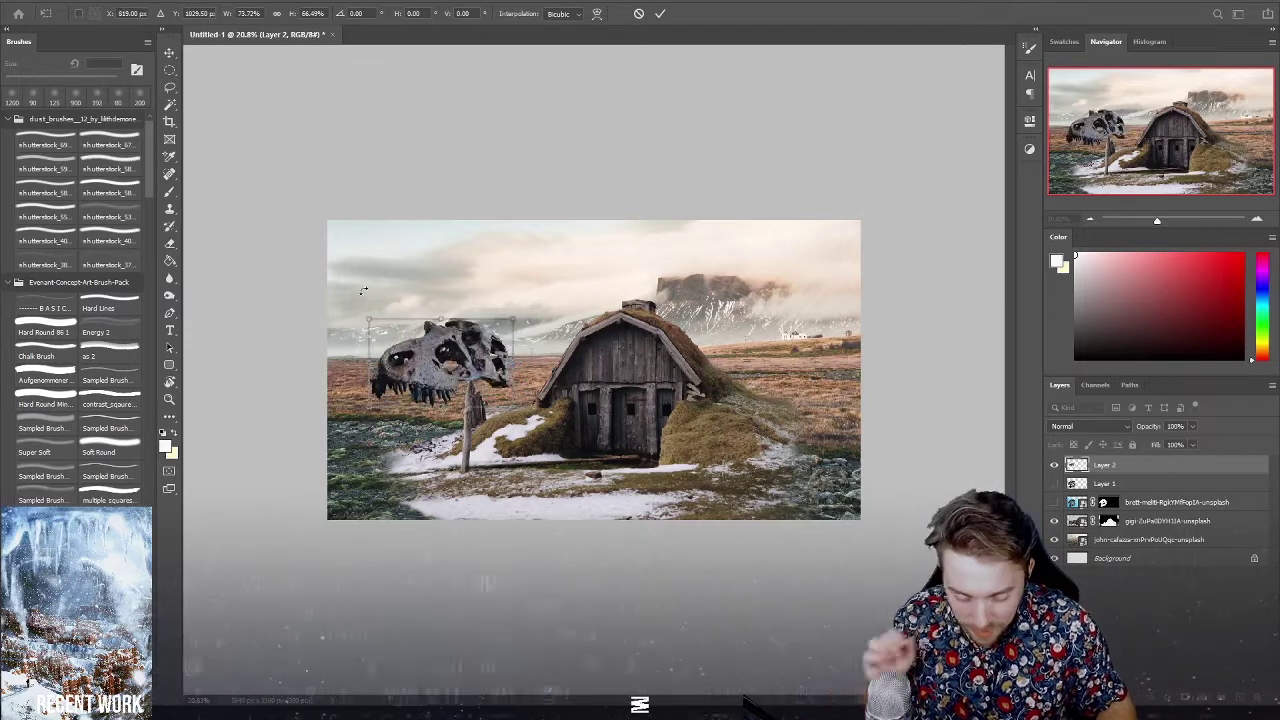
key(ctrl+z)
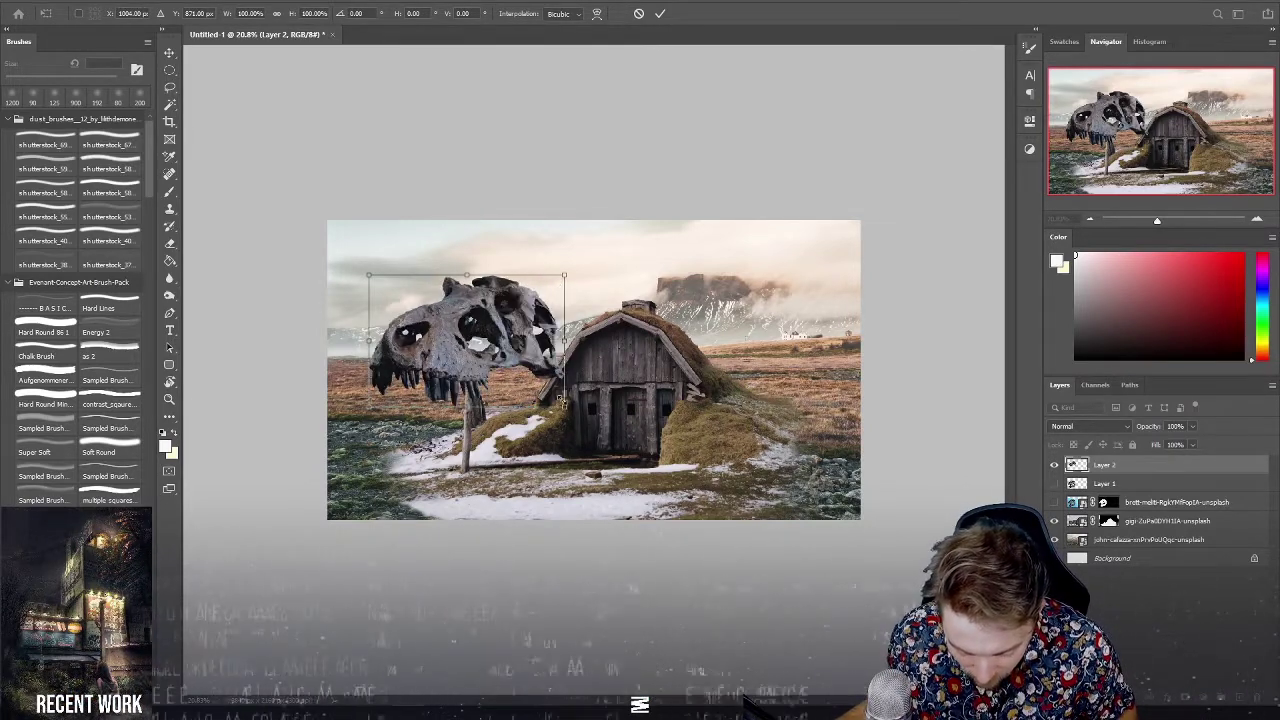
drag(560, 390, 513, 372)
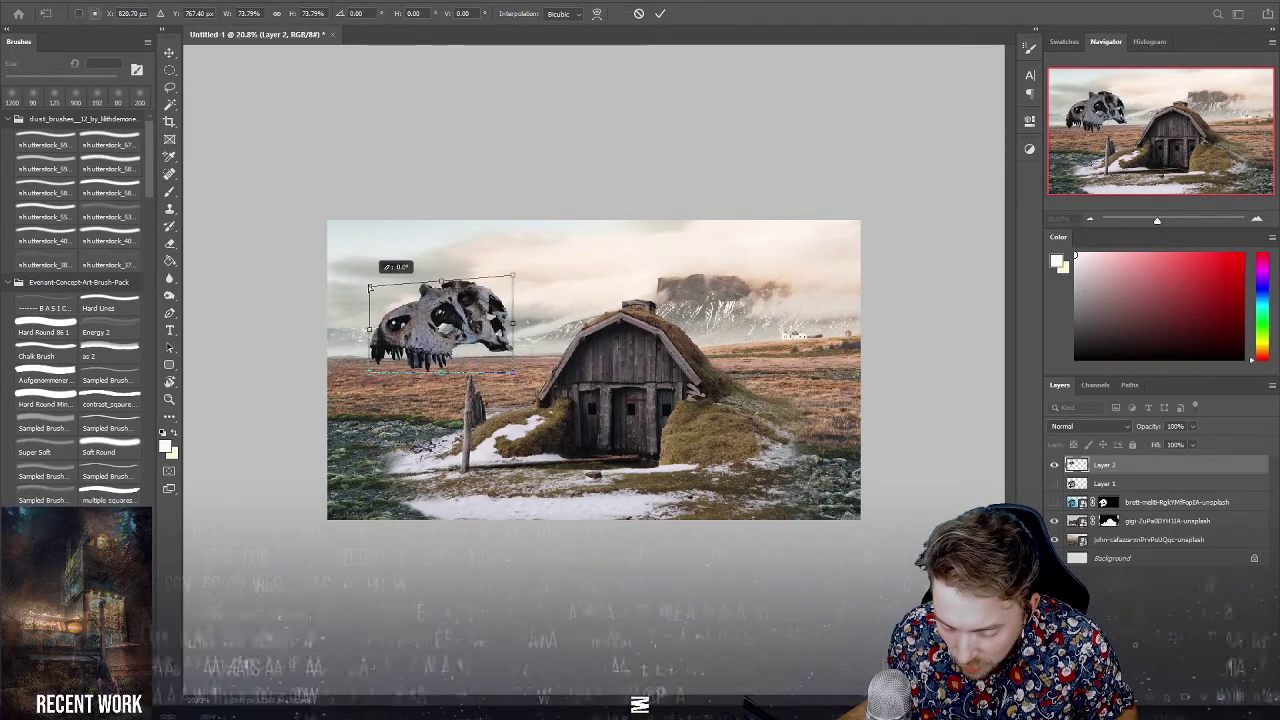
drag(481, 305, 470, 308)
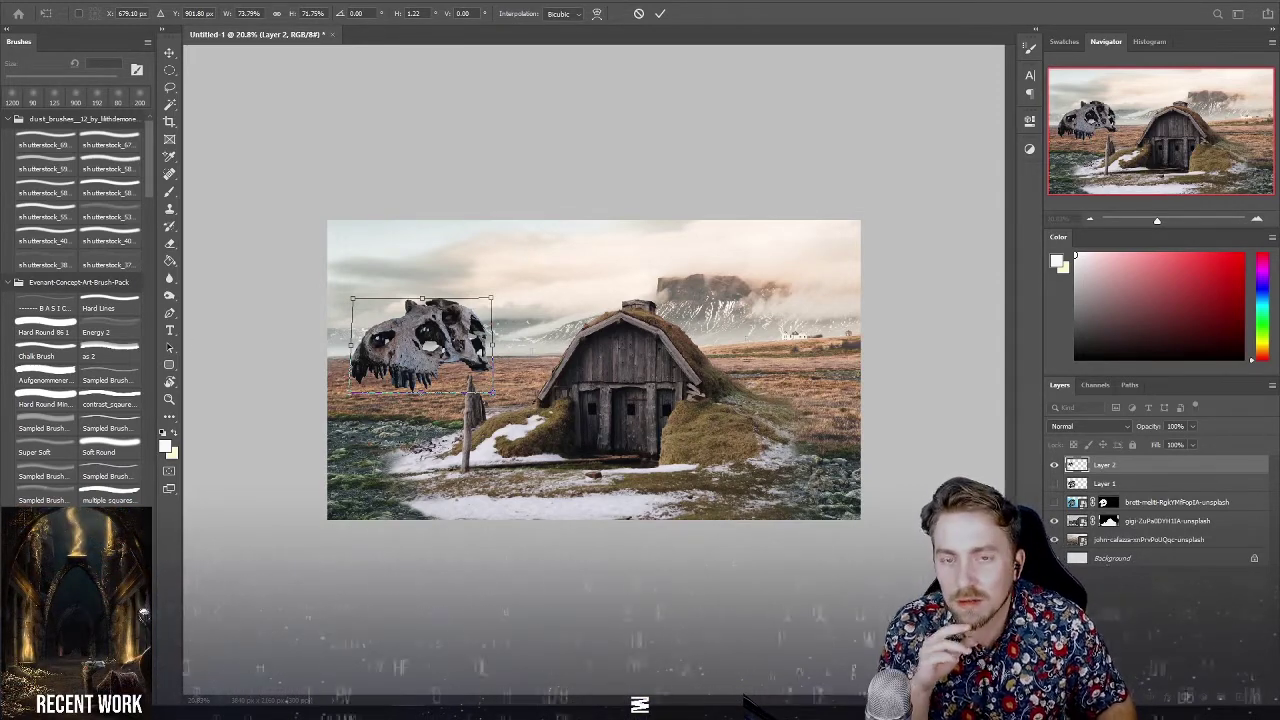
drag(491, 320, 510, 315)
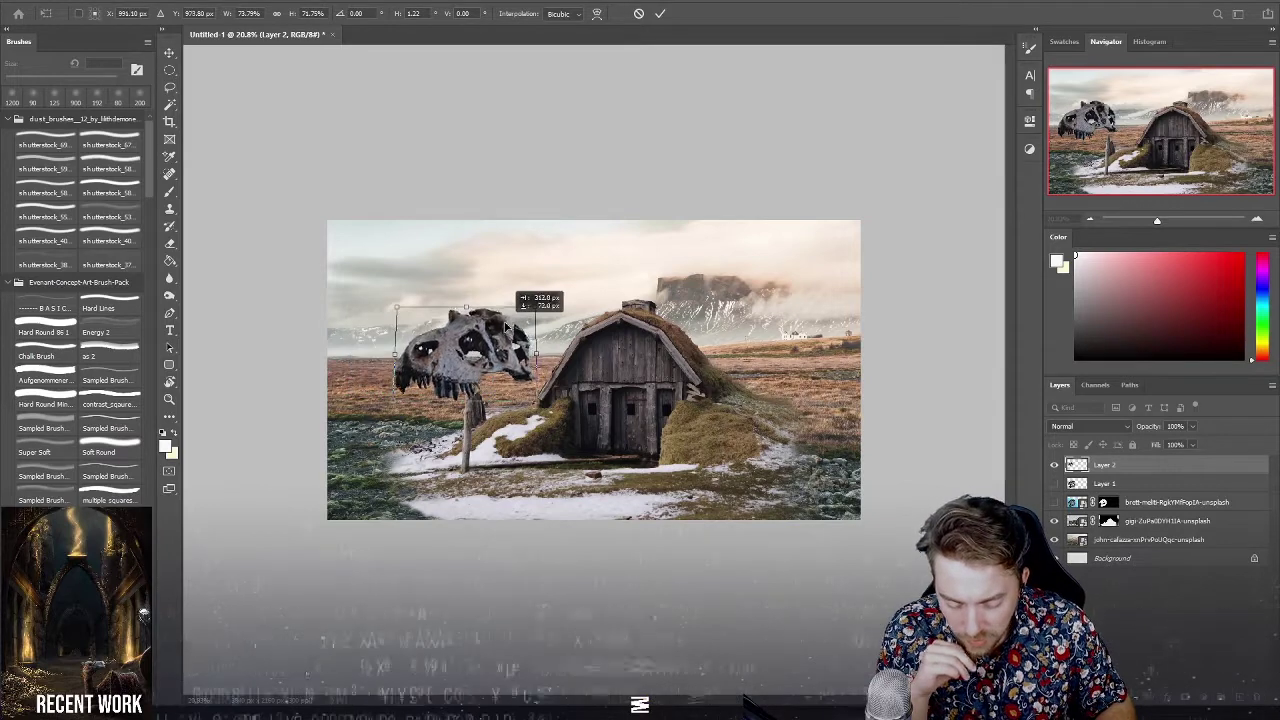
key(Return)
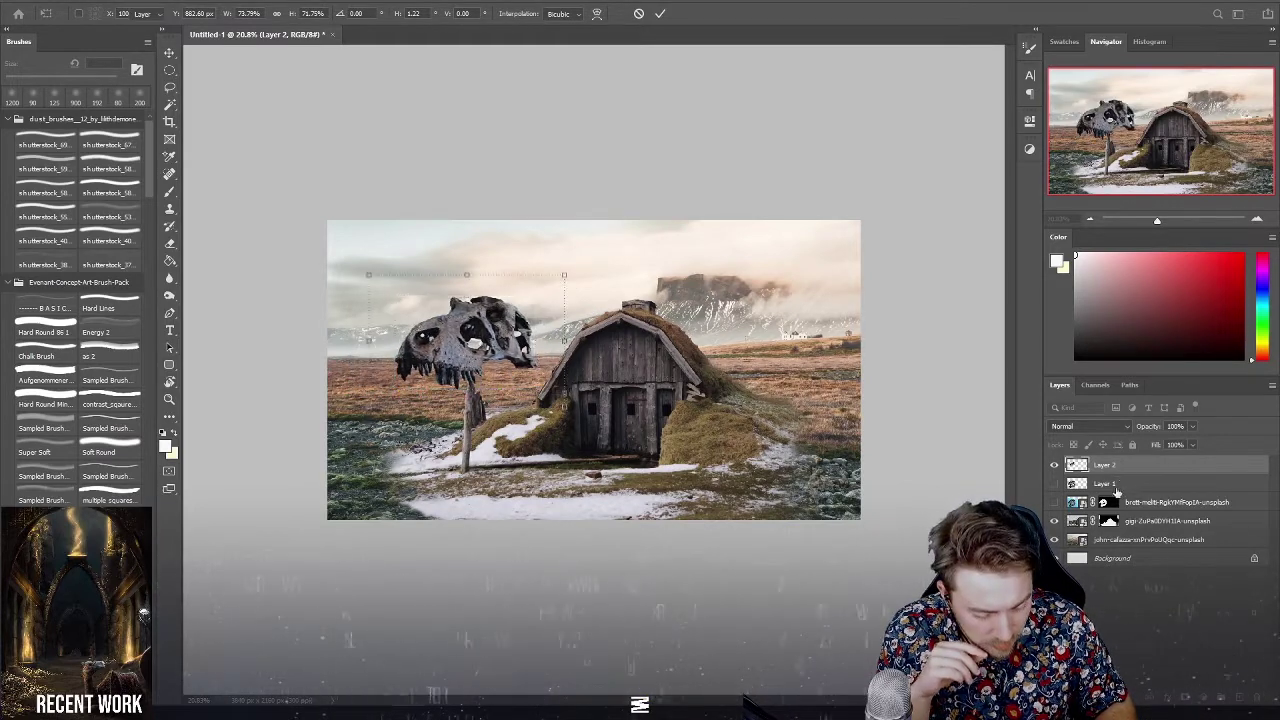
key(ctrl+bracketleft)
key(ctrl+bracketleft)
key(ctrl+bracketleft)
drag(503, 336, 493, 355)
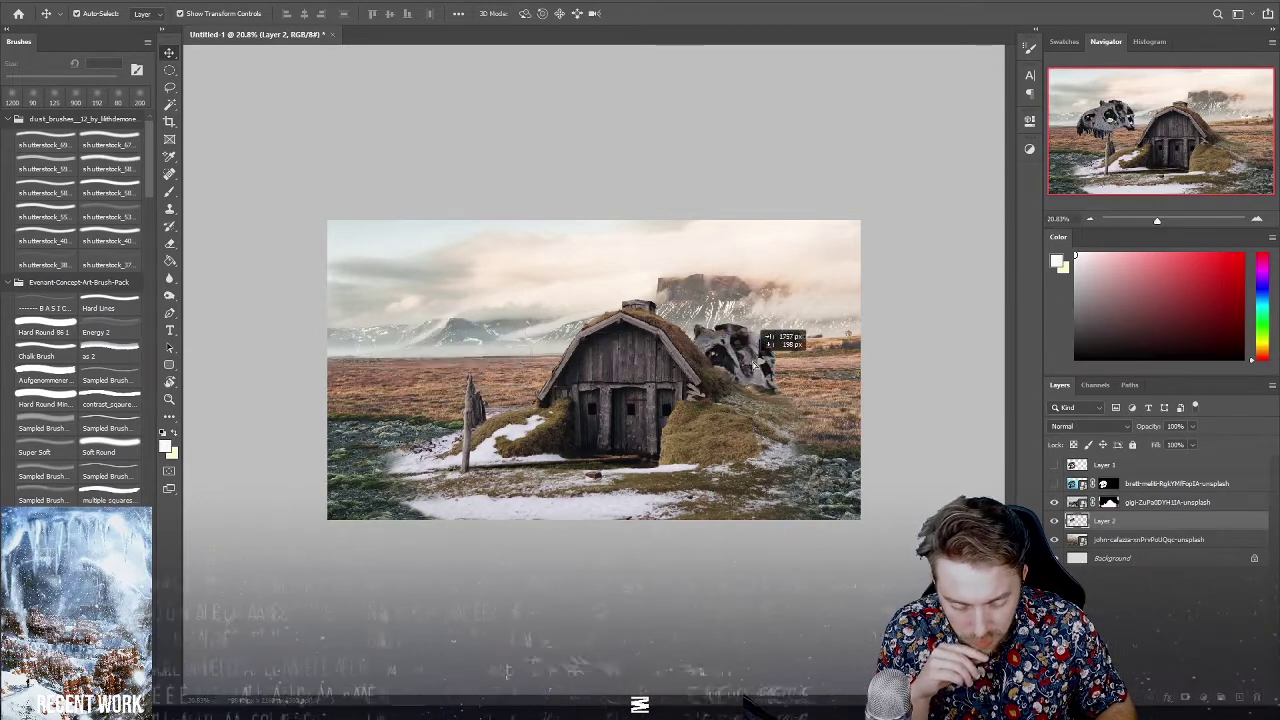
Move the jawless skull to the upper right, try enlarging it, then cancel the transform.
drag(493, 355, 858, 306)
key(ctrl+t)
drag(968, 181, 927, 170)
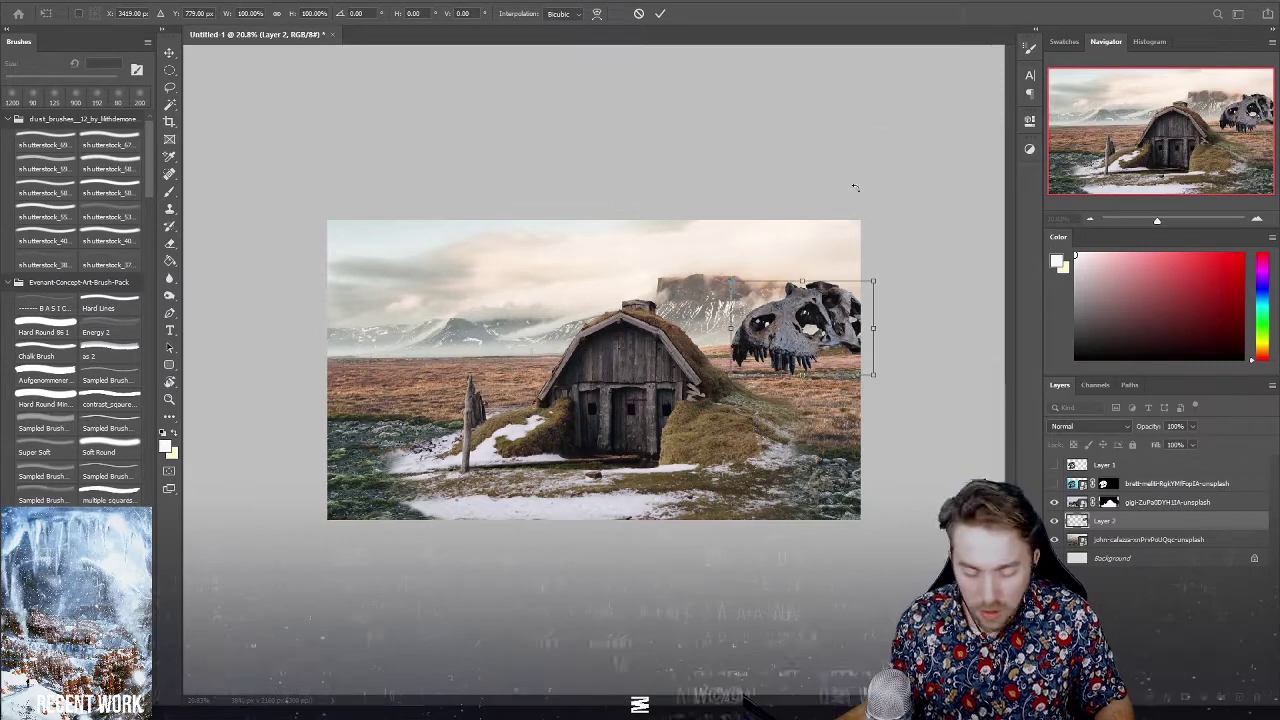
drag(732, 276, 471, 120)
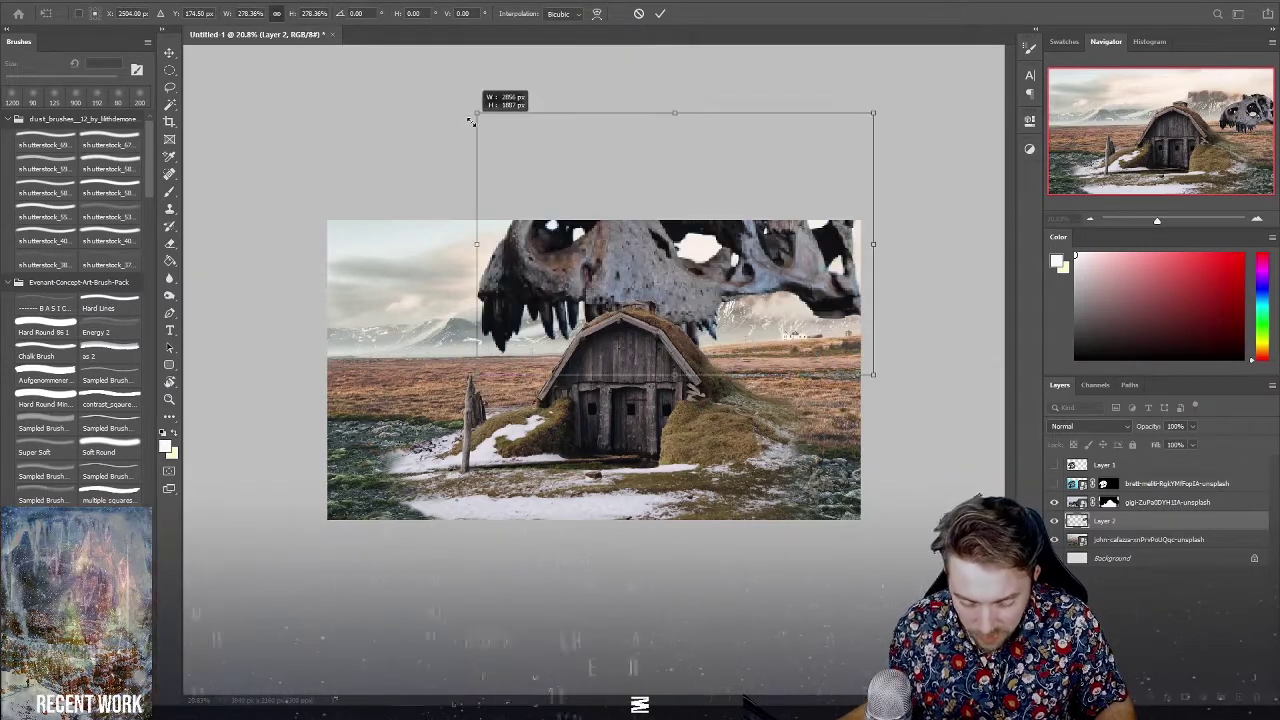
mouse_move(663, 267)
mouse_down()
mouse_move(786, 296)
mouse_move(635, 283)
mouse_up()
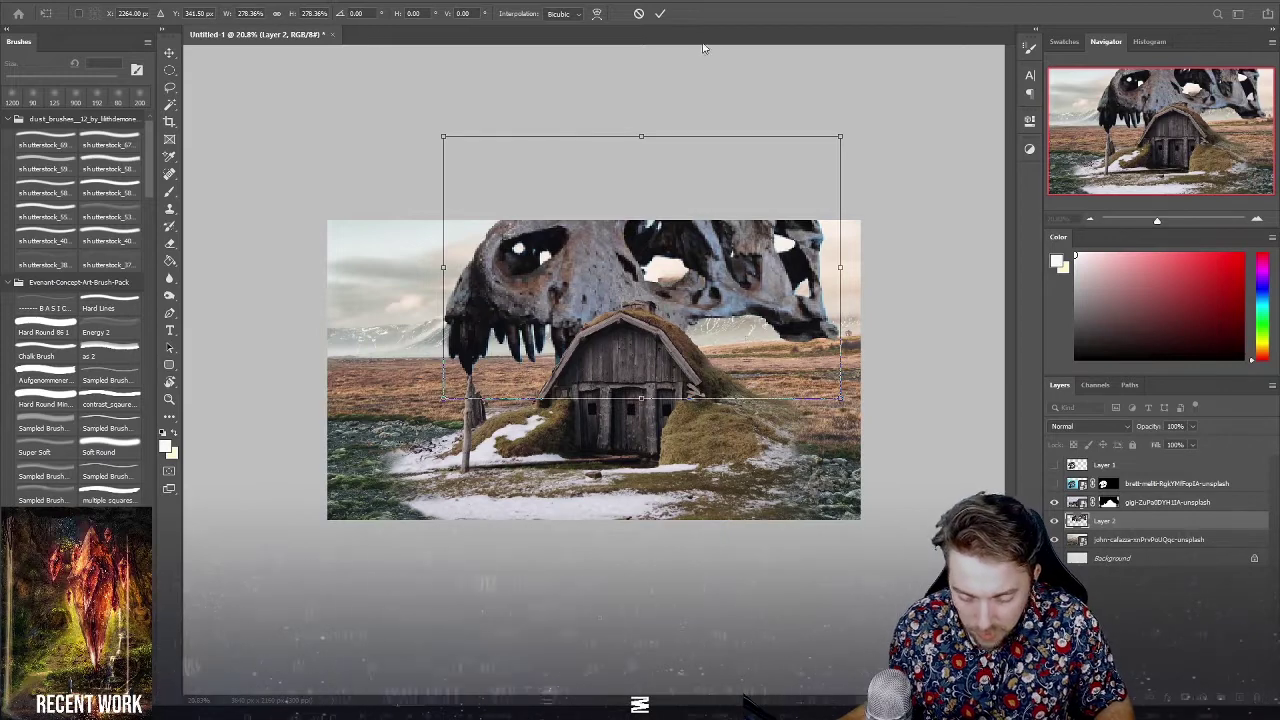
click(660, 13)
Show the original full skull layer again and select it for transforming.
click(1054, 465)
click(1054, 483)
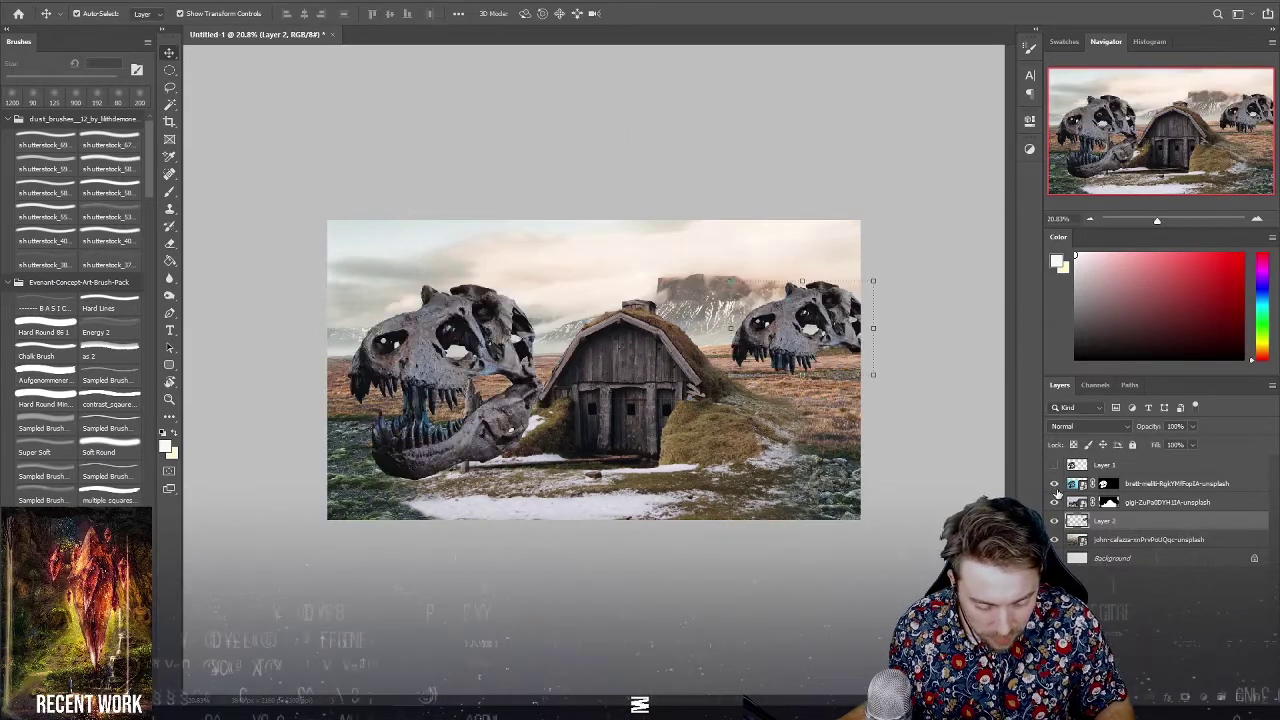
click(1131, 483)
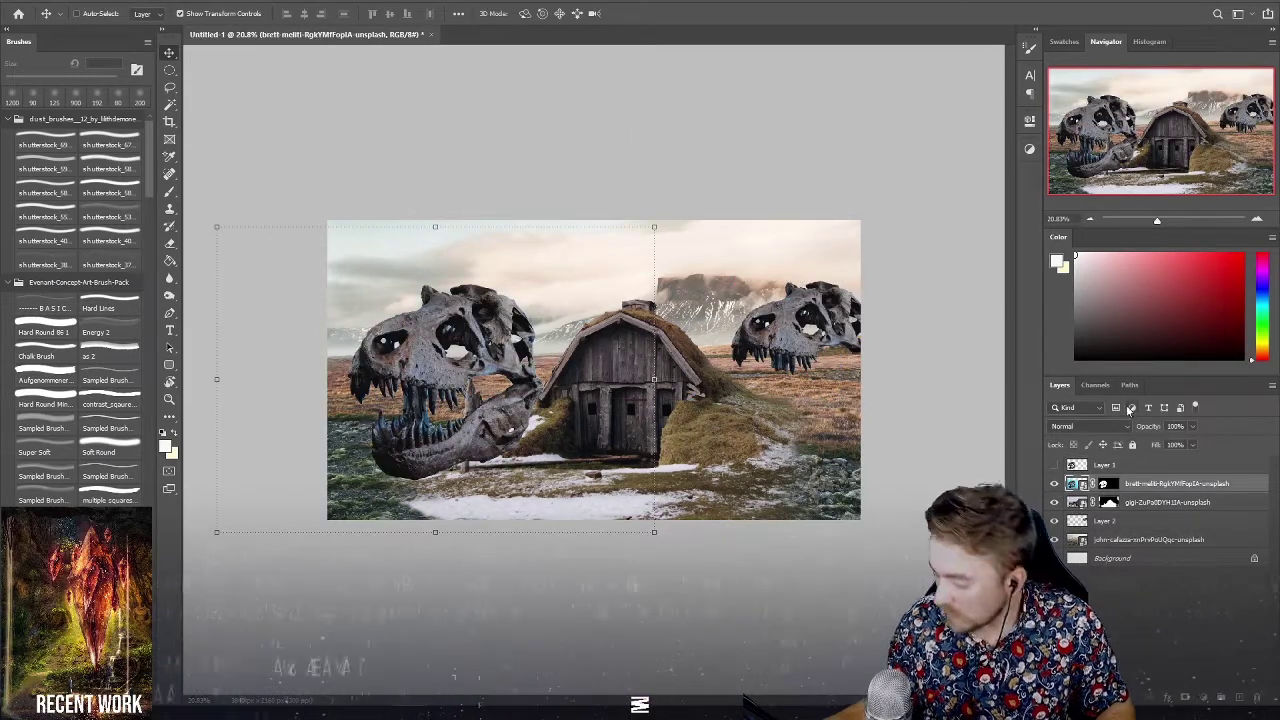
key(ctrl+t)
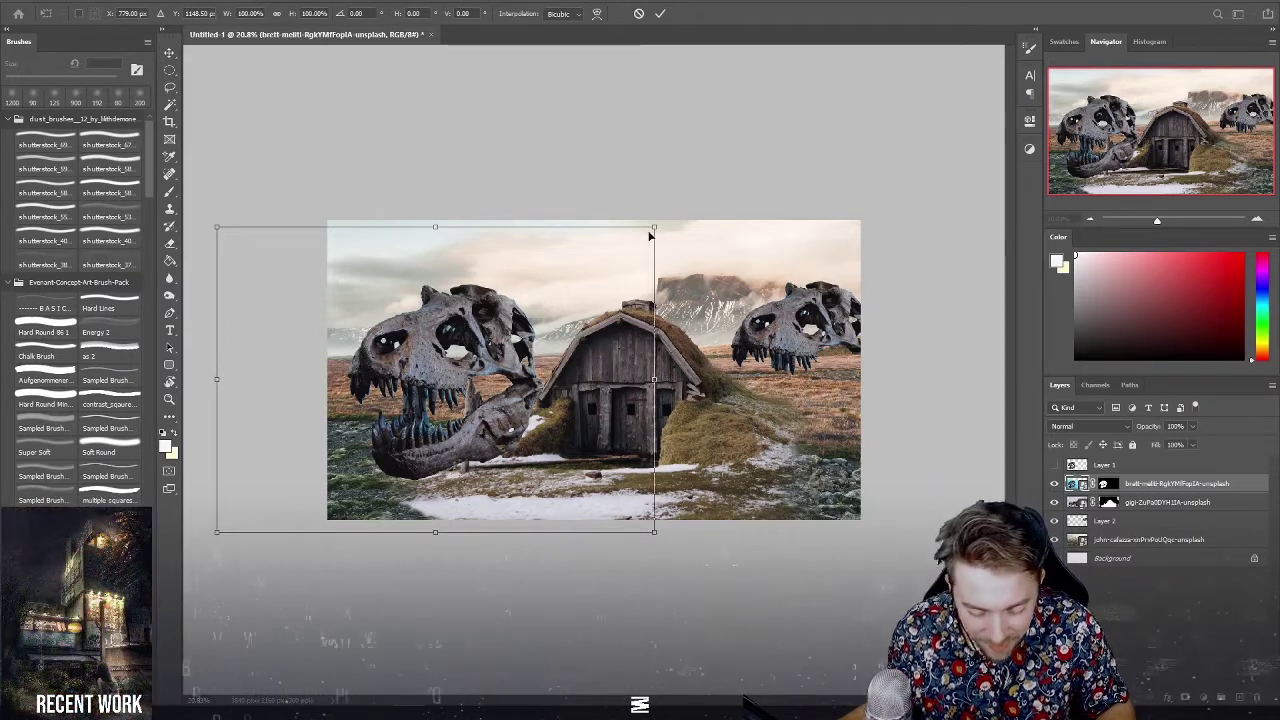
Enlarge the full skull to roughly 468% and position it to fill the scene's left side.
drag(656, 225, 1080, 5)
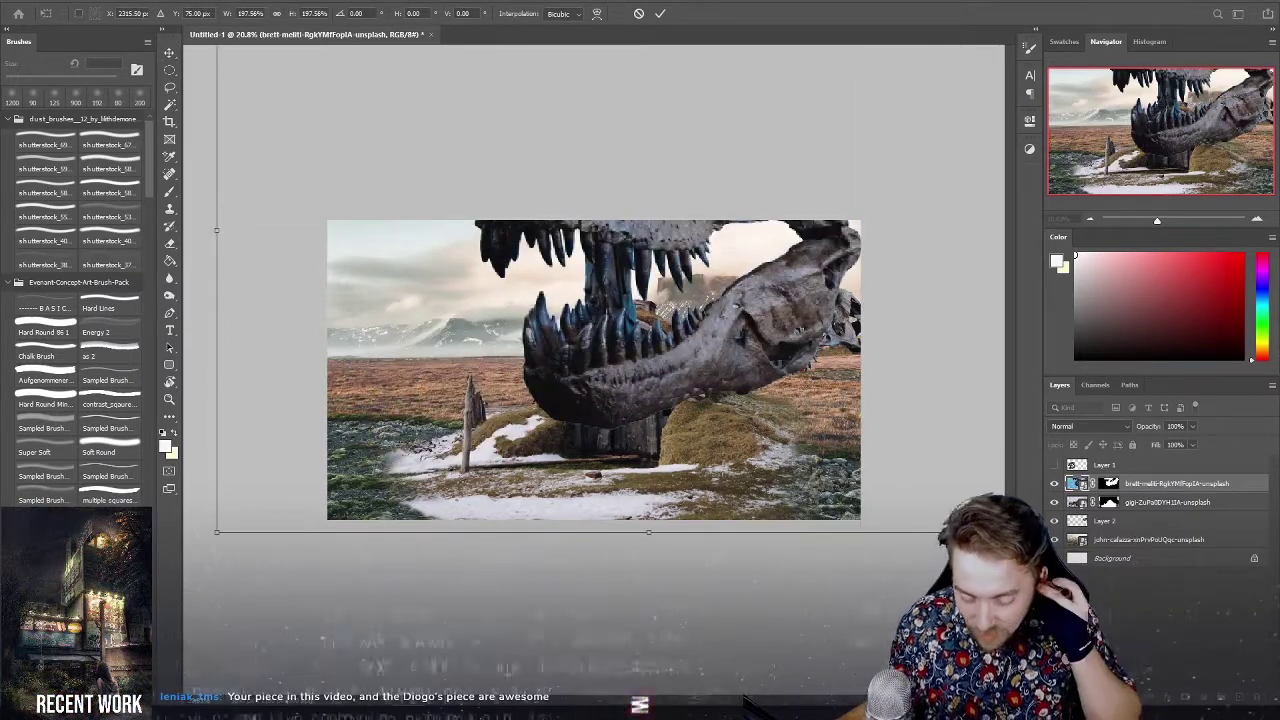
key(ctrl+minus)
key(ctrl+minus)
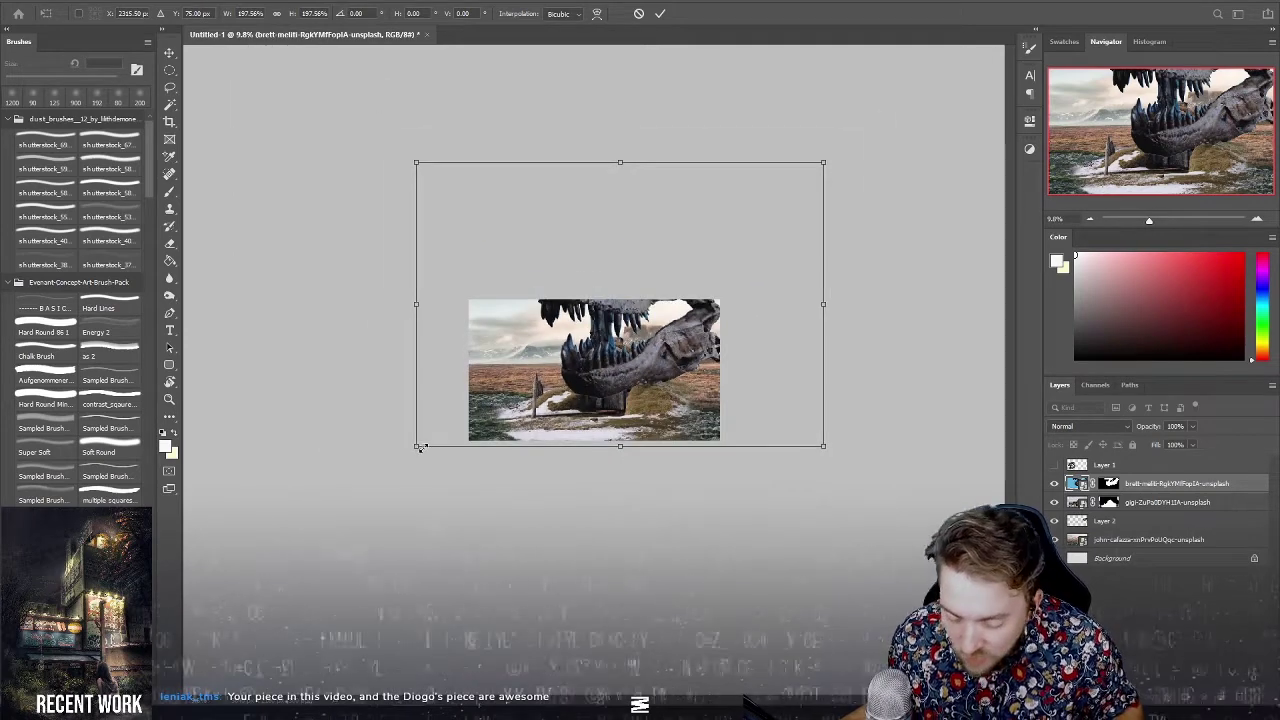
drag(419, 448, 190, 640)
mouse_move(458, 318)
mouse_down()
mouse_move(730, 318)
mouse_move(723, 233)
mouse_up()
drag(616, 306, 635, 403)
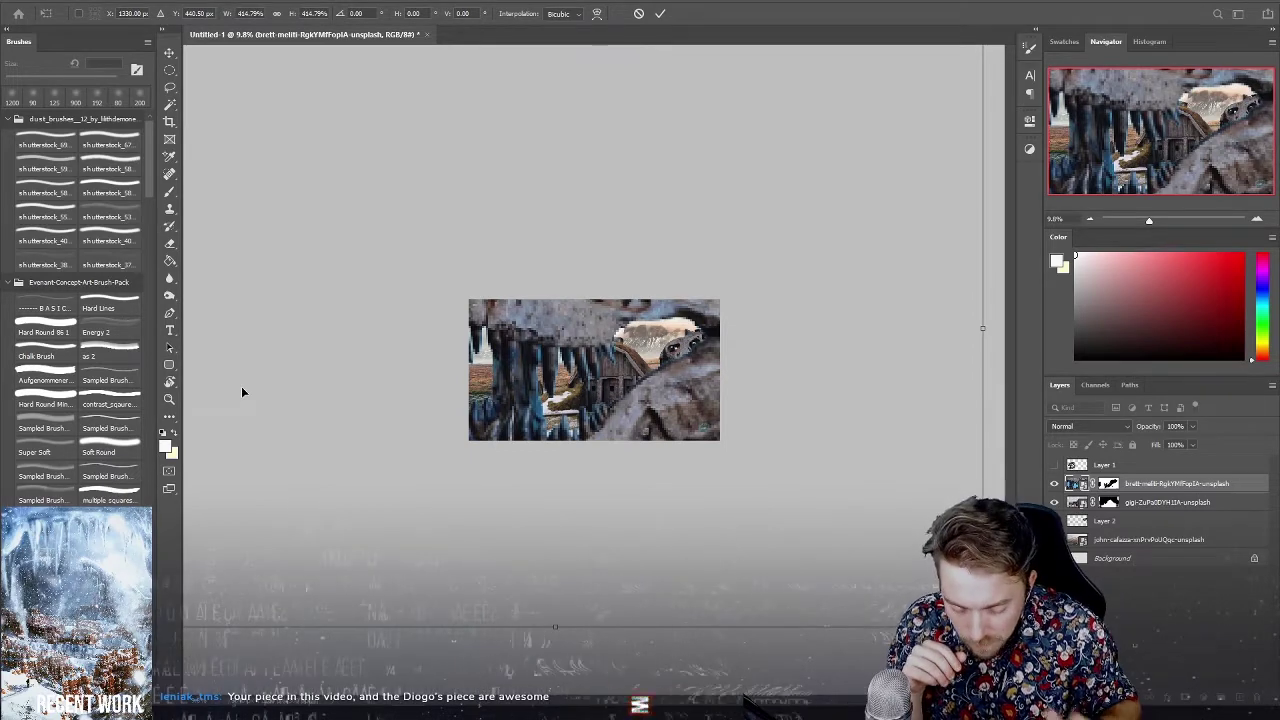
click(597, 373)
mouse_move(597, 373)
mouse_down()
mouse_move(394, 547)
mouse_move(397, 368)
mouse_move(841, 338)
mouse_move(804, 325)
mouse_move(550, 442)
mouse_up()
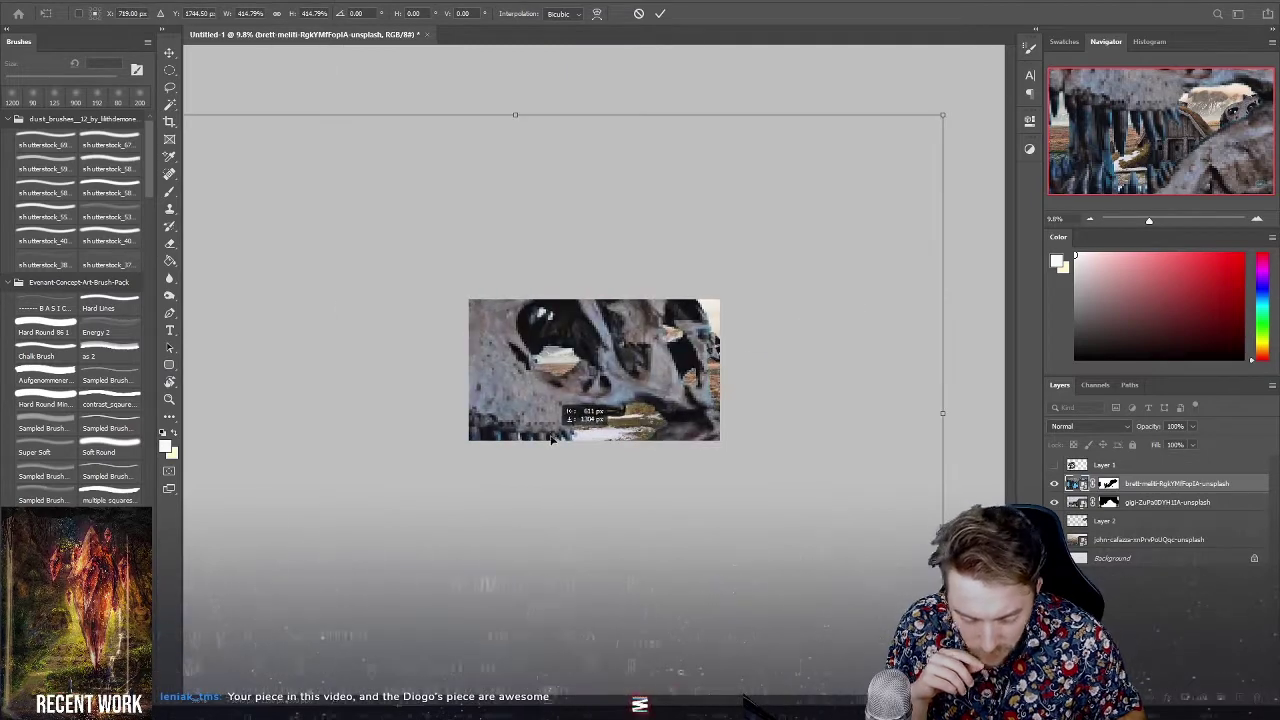
mouse_move(954, 116)
mouse_down()
mouse_move(1068, 24)
mouse_move(1047, 29)
mouse_up()
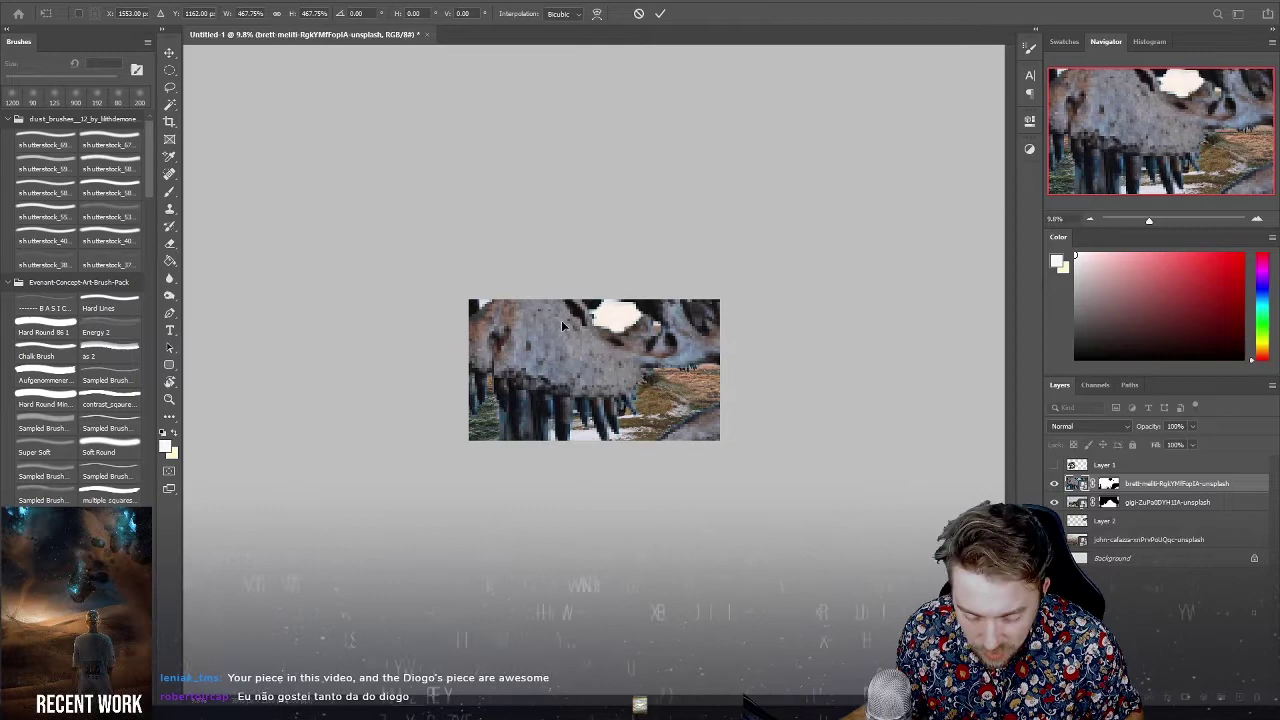
drag(561, 320, 500, 304)
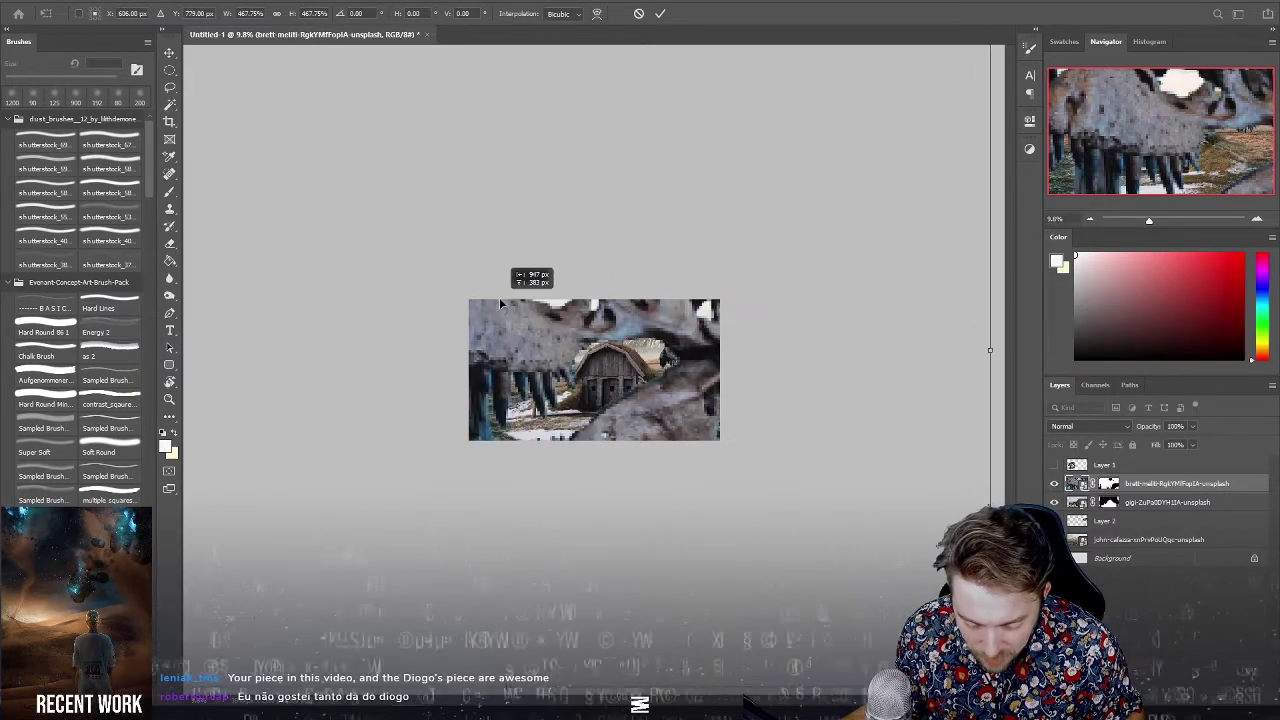
mouse_move(500, 304)
mouse_down()
mouse_move(563, 286)
mouse_move(643, 208)
mouse_move(400, 357)
mouse_up()
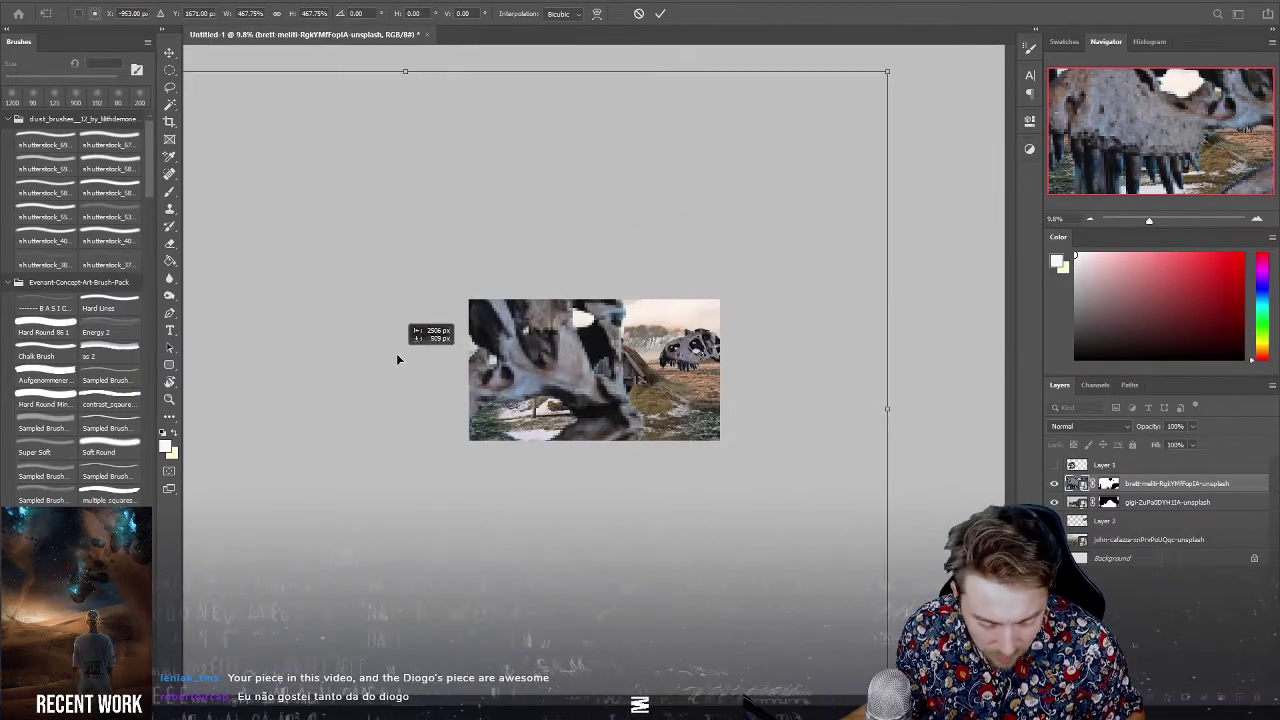
key(ctrl+z)
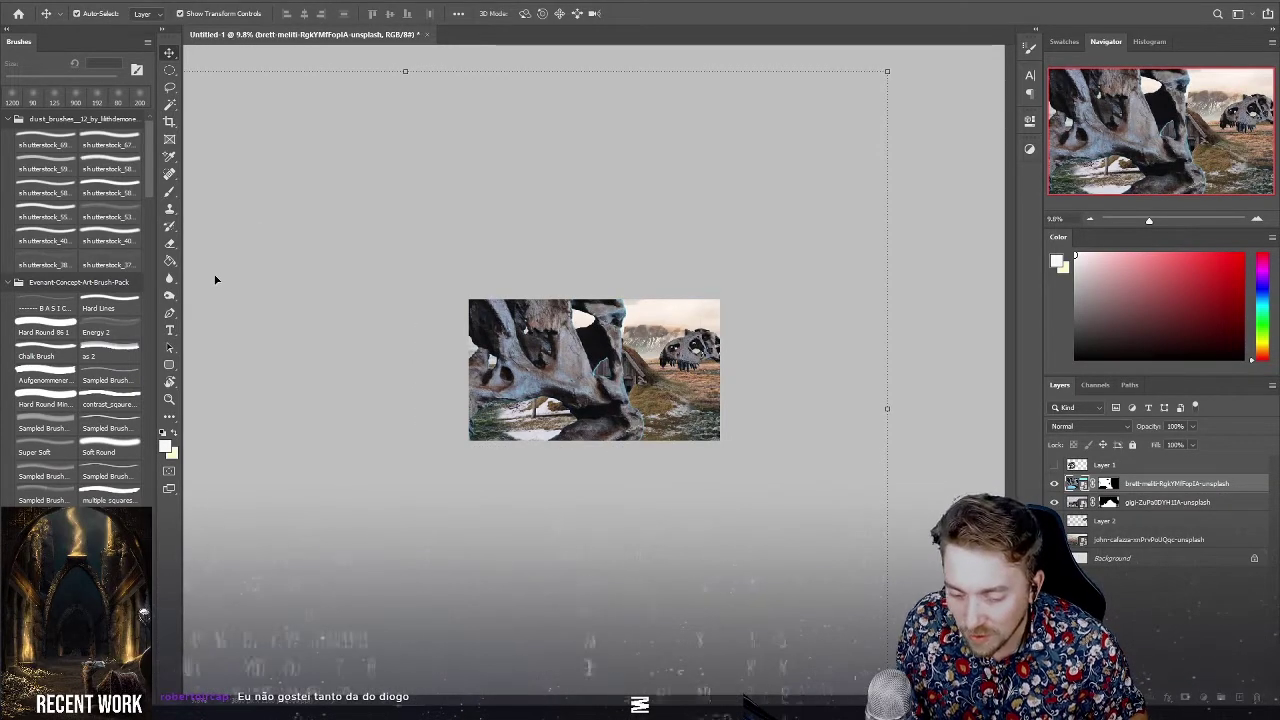
Slide the skull across the scene and scale it down to about 41%.
drag(543, 355, 668, 254)
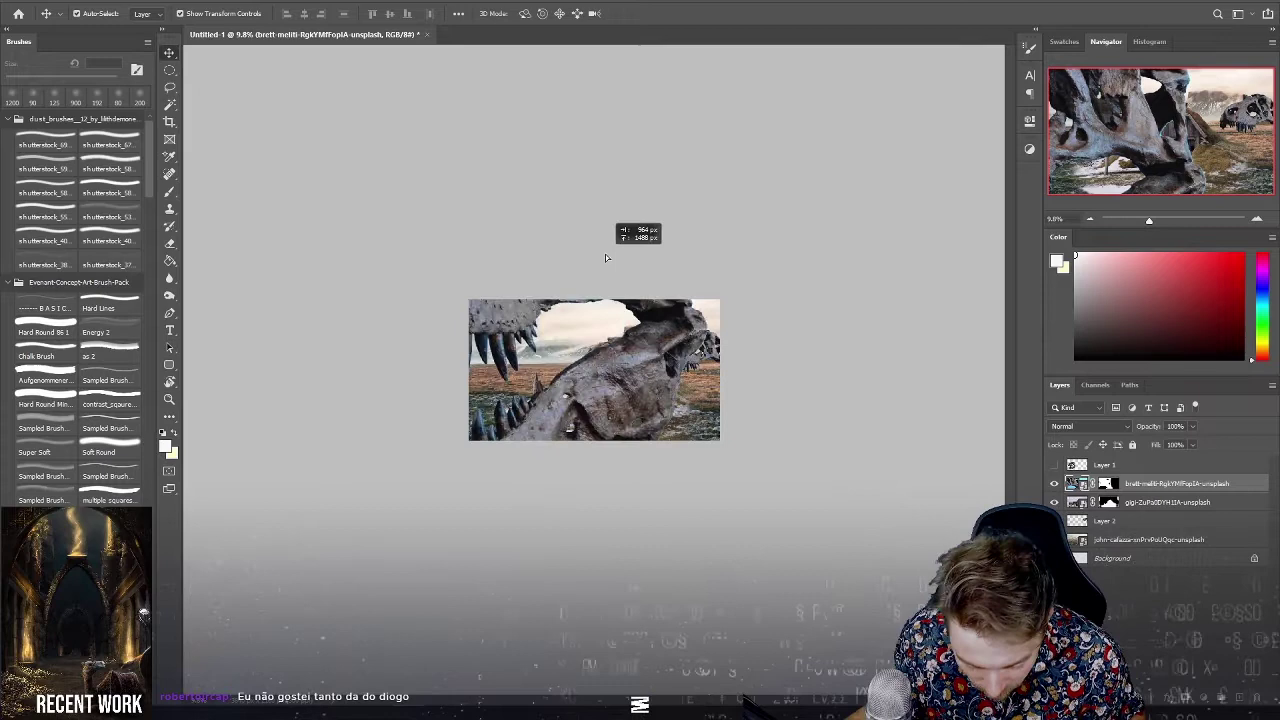
drag(668, 254, 697, 258)
key(ctrl+minus)
key(ctrl+minus)
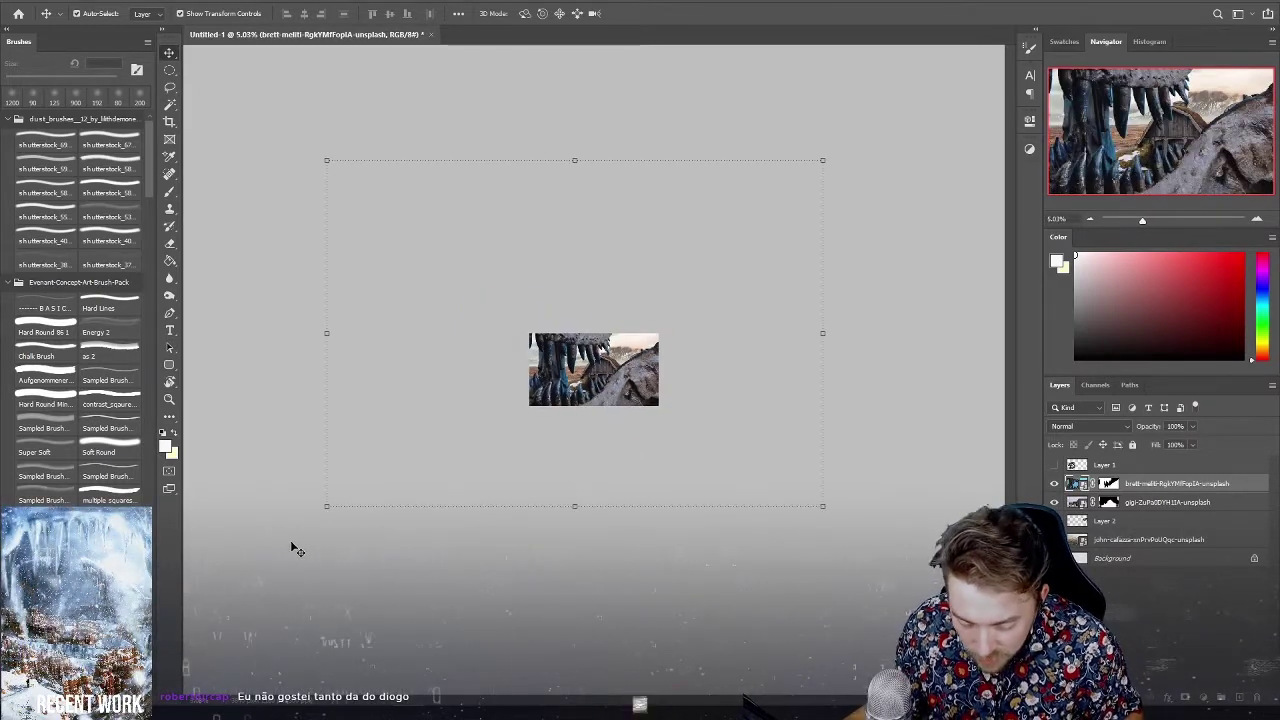
key(ctrl+t)
drag(326, 505, 490, 440)
key(ctrl+z)
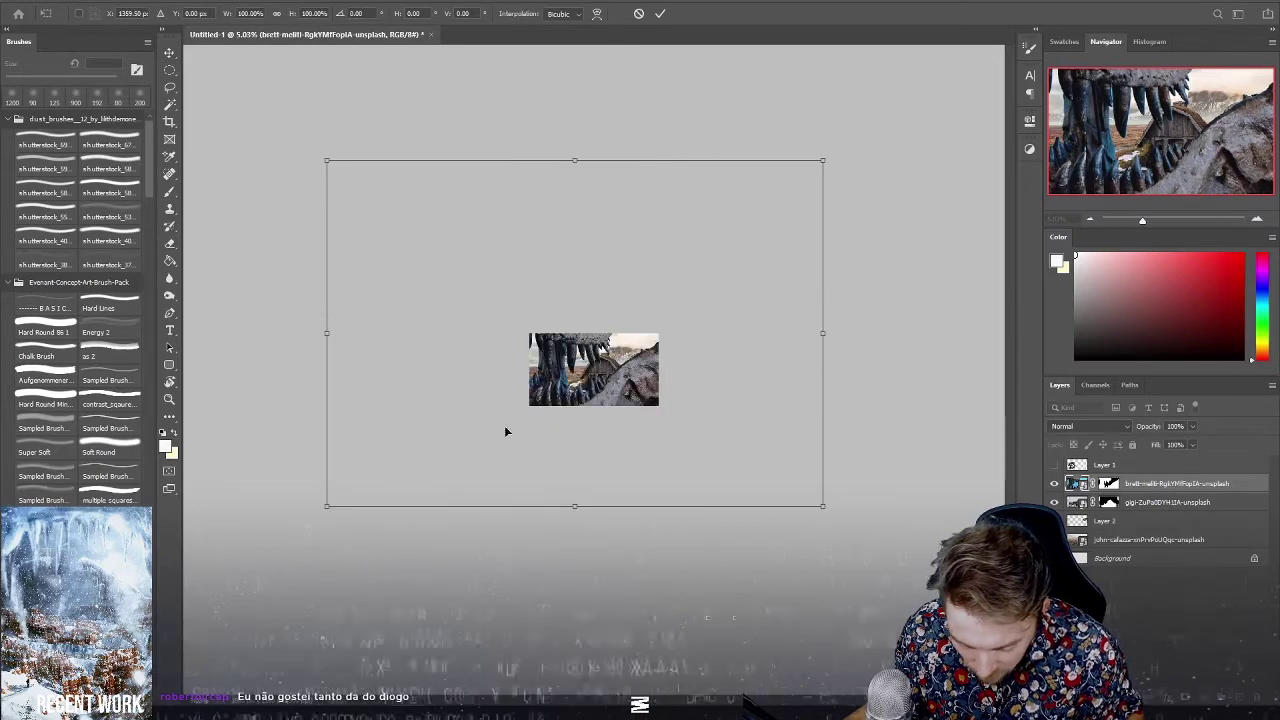
drag(326, 505, 605, 284)
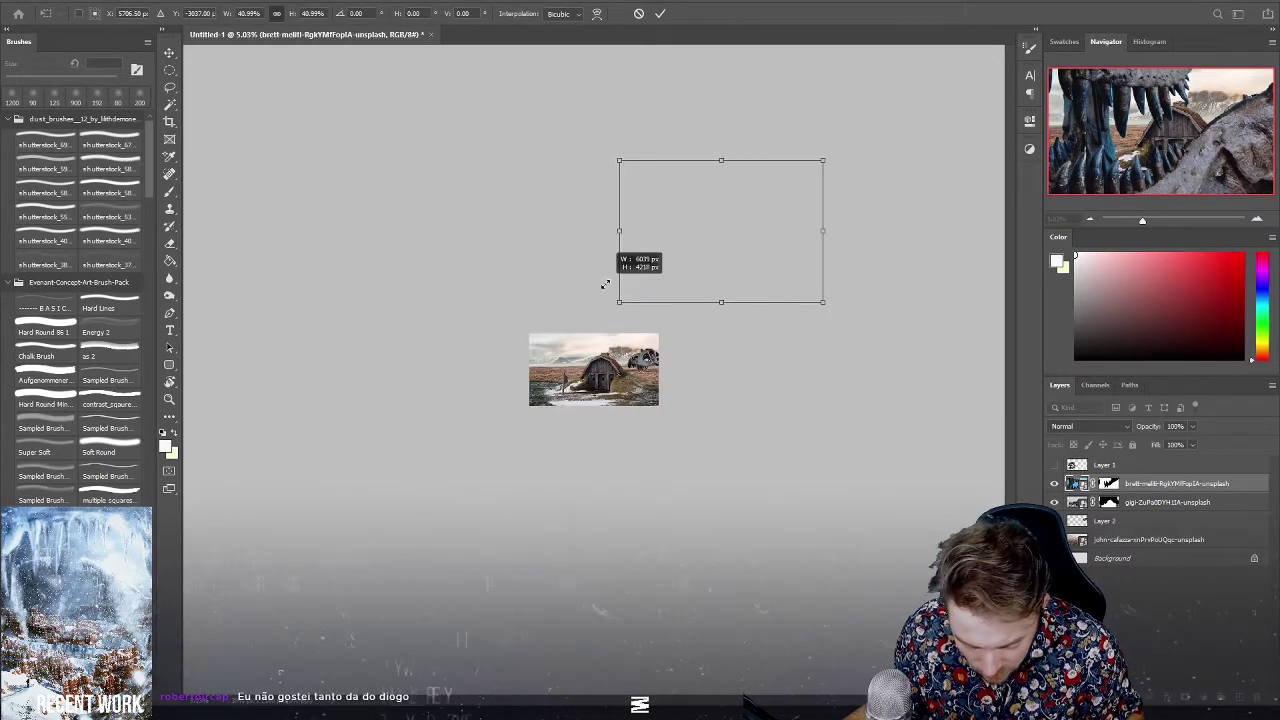
mouse_move(686, 206)
mouse_down()
mouse_move(509, 365)
mouse_move(497, 355)
mouse_up()
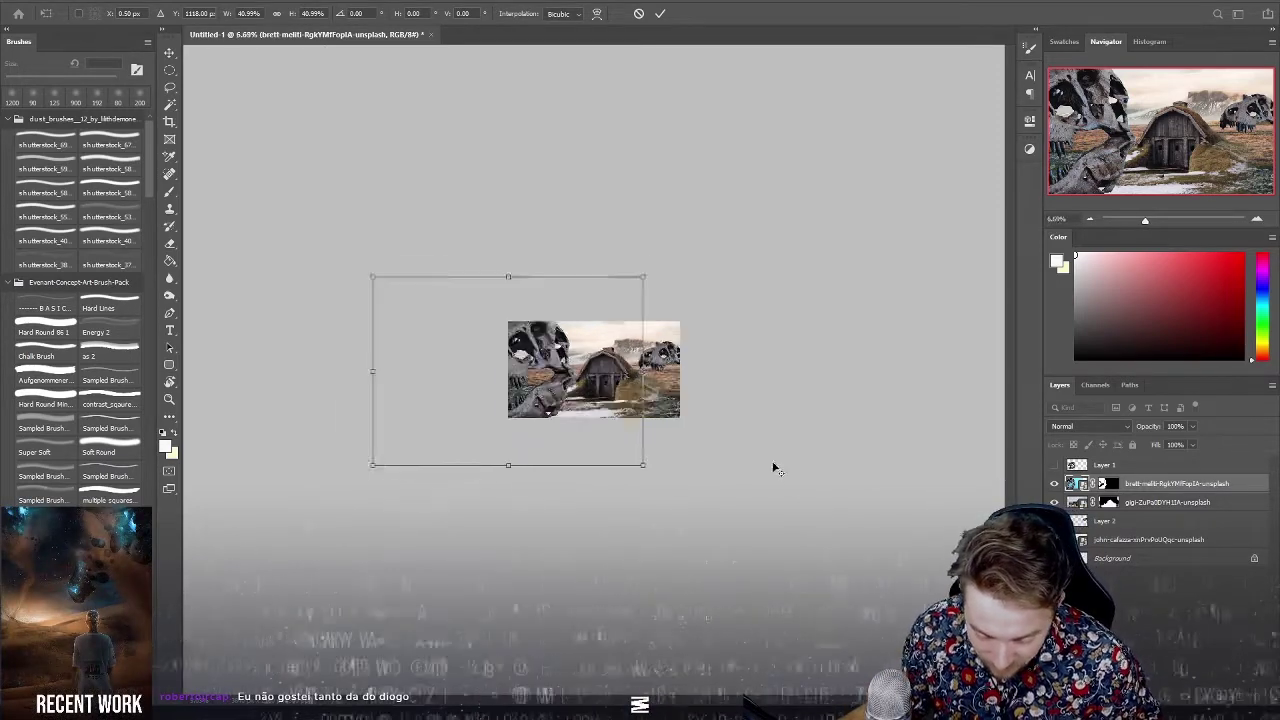
Rotate the skull upright about 92°, skew its top corners, and move it right beside the house.
key(ctrl+plus)
key(ctrl+plus)
key(ctrl+plus)
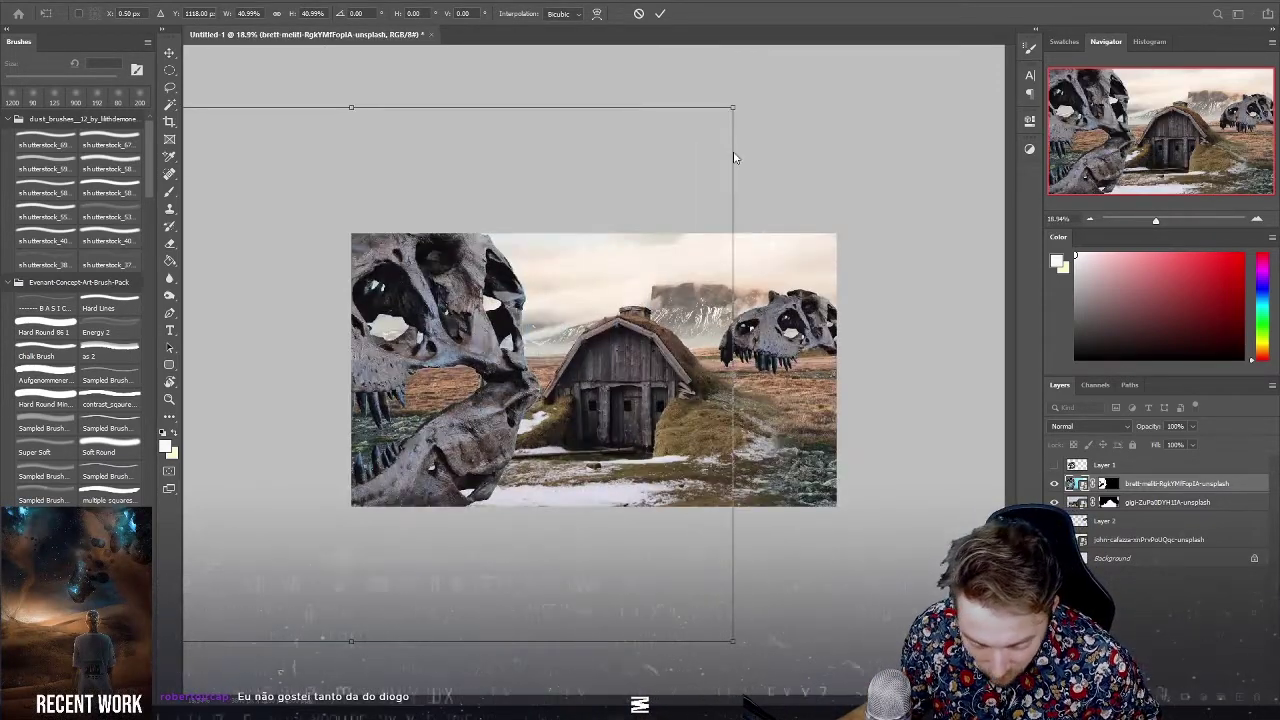
mouse_move(733, 110)
mouse_down()
mouse_move(580, 608)
mouse_move(625, 610)
mouse_up()
mouse_move(380, 300)
mouse_down()
mouse_move(460, 204)
mouse_move(443, 200)
mouse_up()
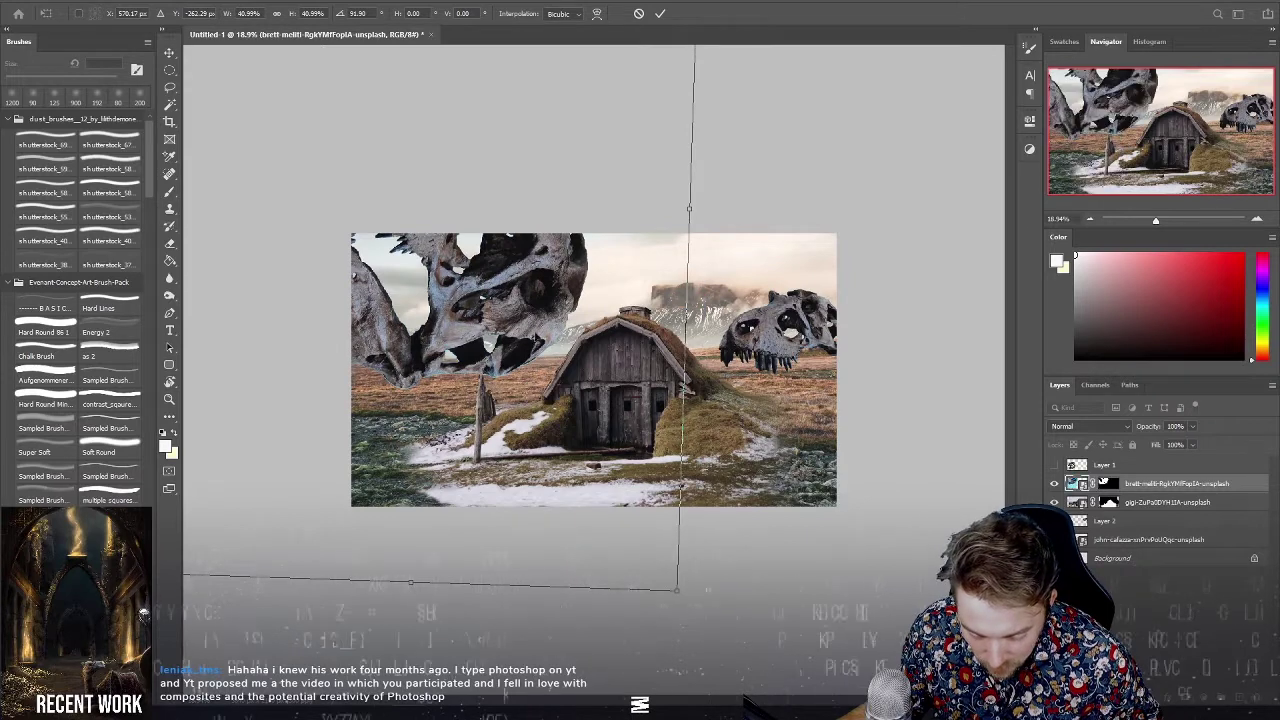
scroll(595, 365, down, 1)
scroll(620, 380, down, 5)
scroll(590, 340, down, 3)
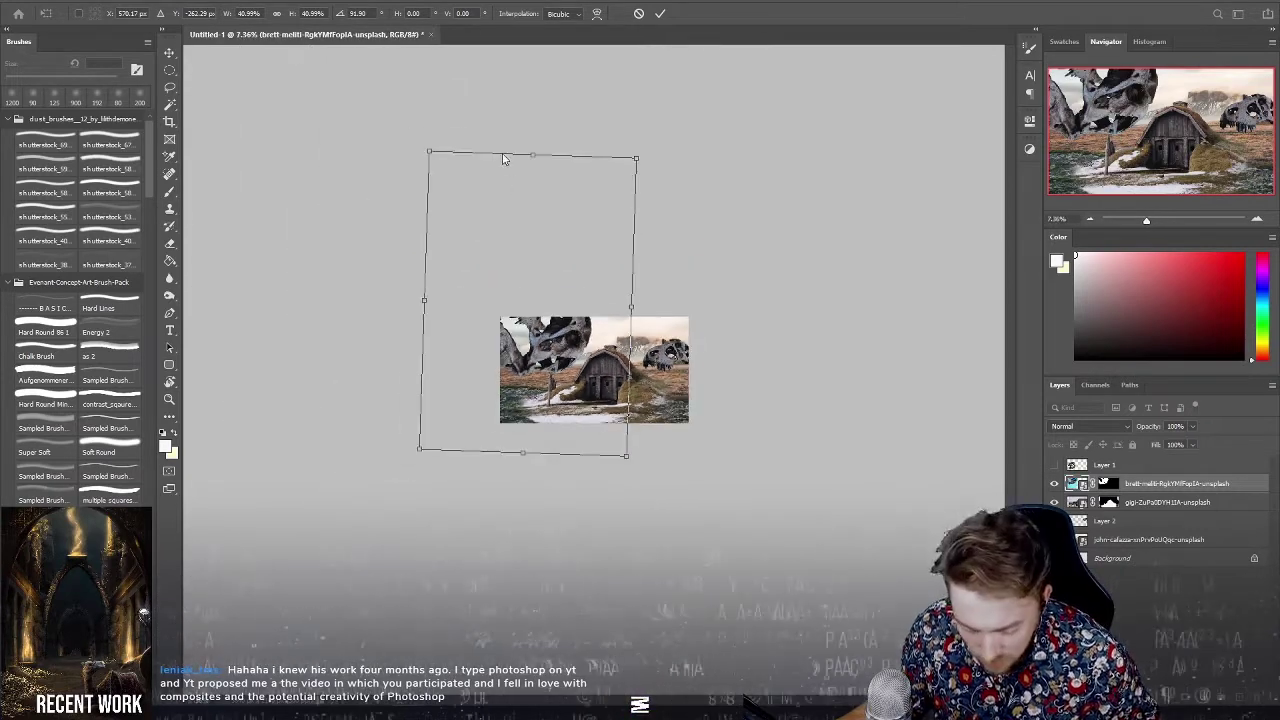
drag(430, 151, 446, 177)
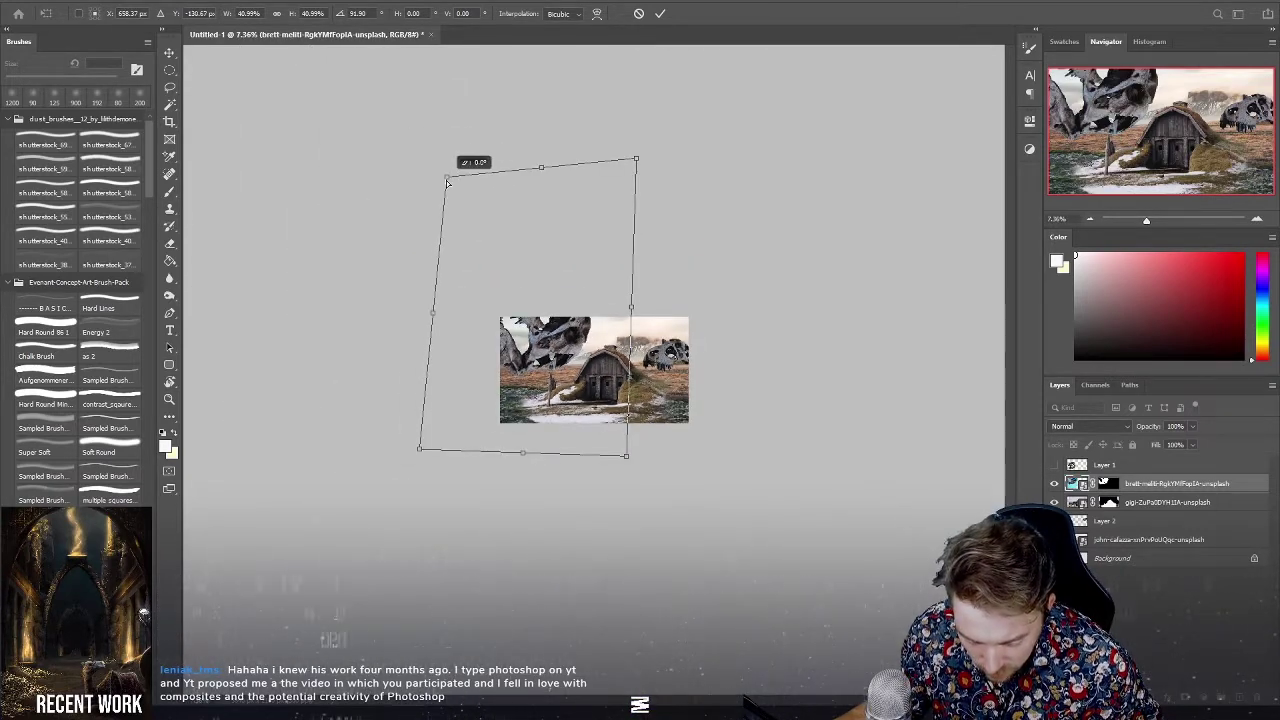
drag(634, 158, 587, 183)
mouse_move(562, 330)
mouse_down()
mouse_move(577, 352)
mouse_move(577, 330)
mouse_up()
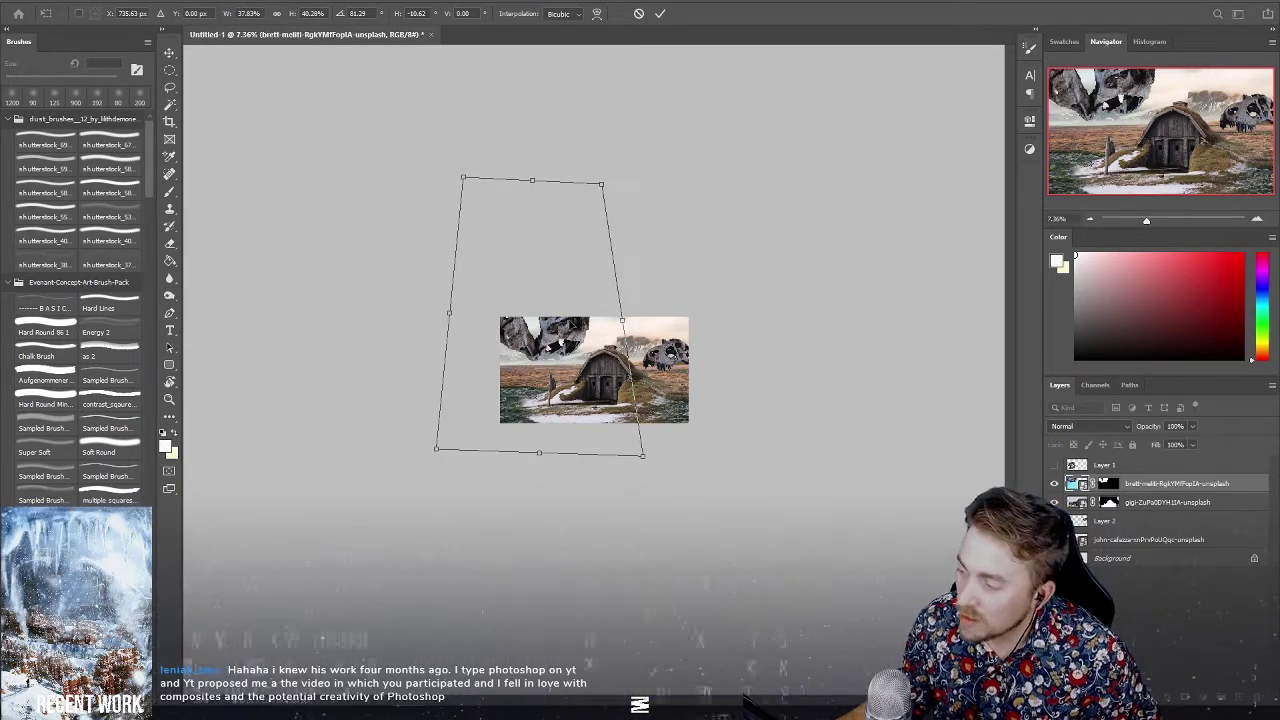
drag(562, 340, 707, 340)
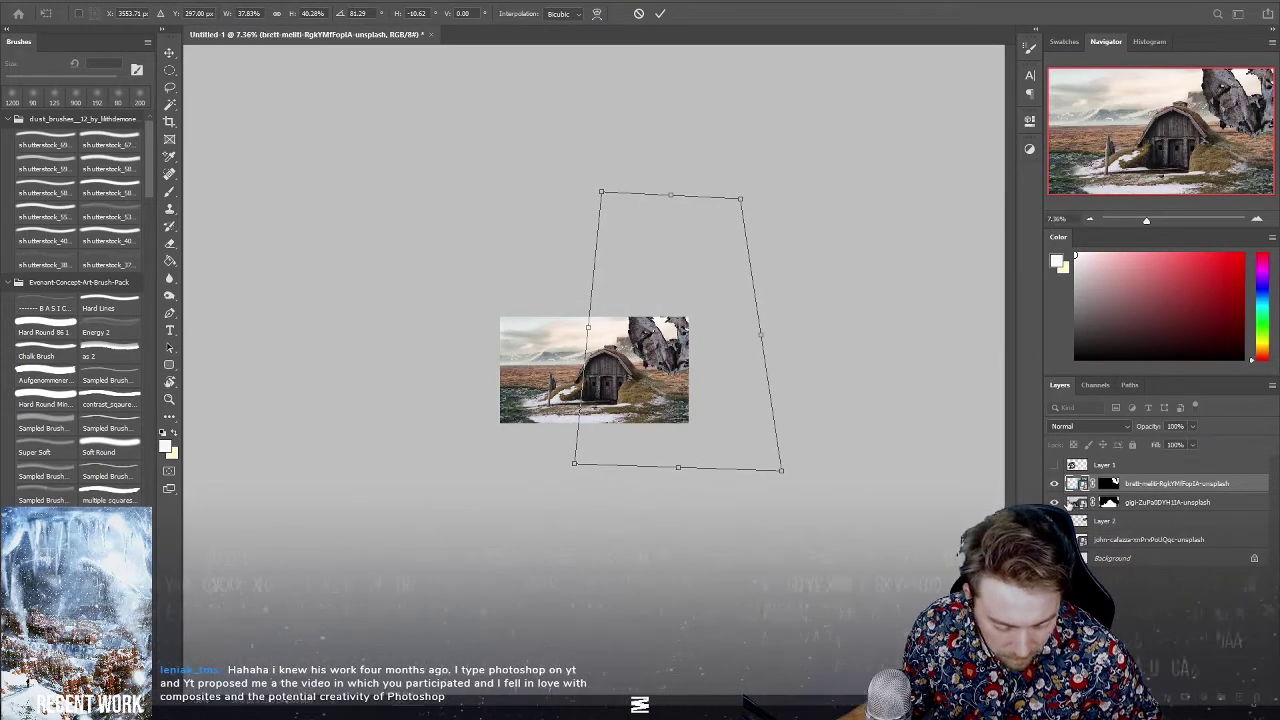
key(Return)
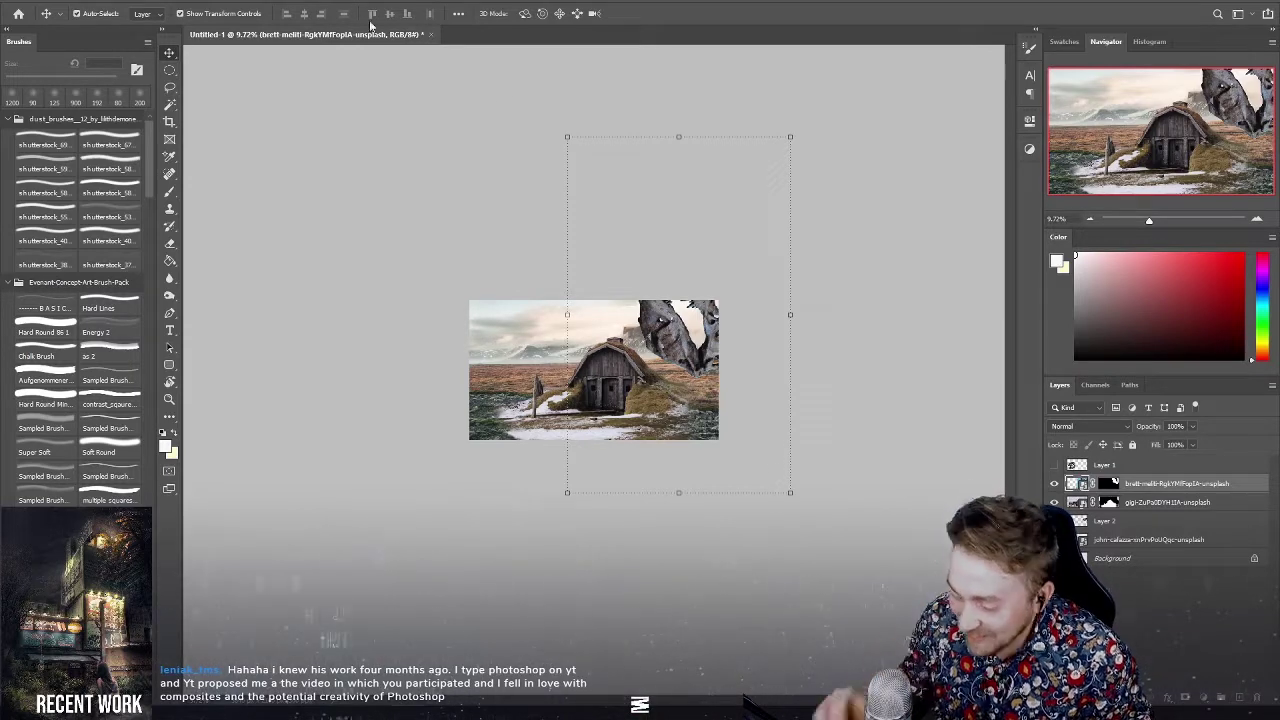
Scale the skull to 52.37%, tilt it to -56.9° right of the hut, and reveal Layer 1's skull.
drag(788, 126, 567, 160)
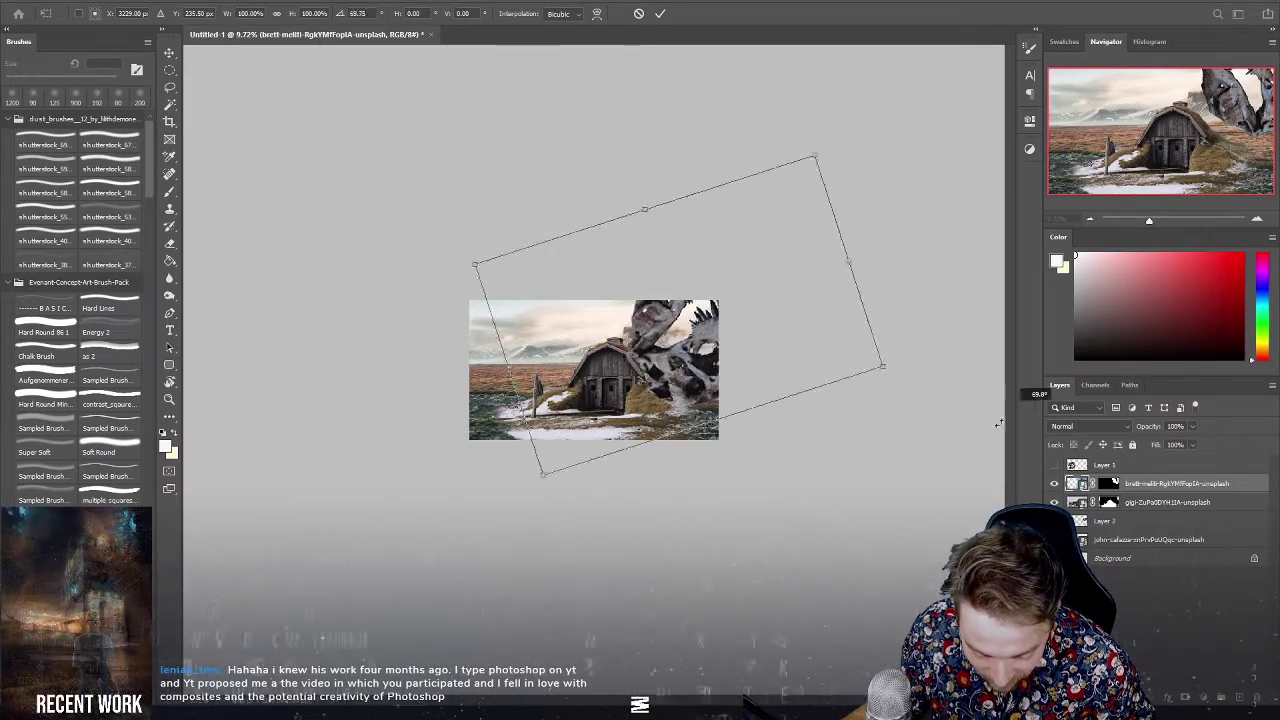
mouse_move(567, 160)
mouse_down()
mouse_move(868, 100)
mouse_move(908, 258)
mouse_up()
scroll(662, 426, up, 2)
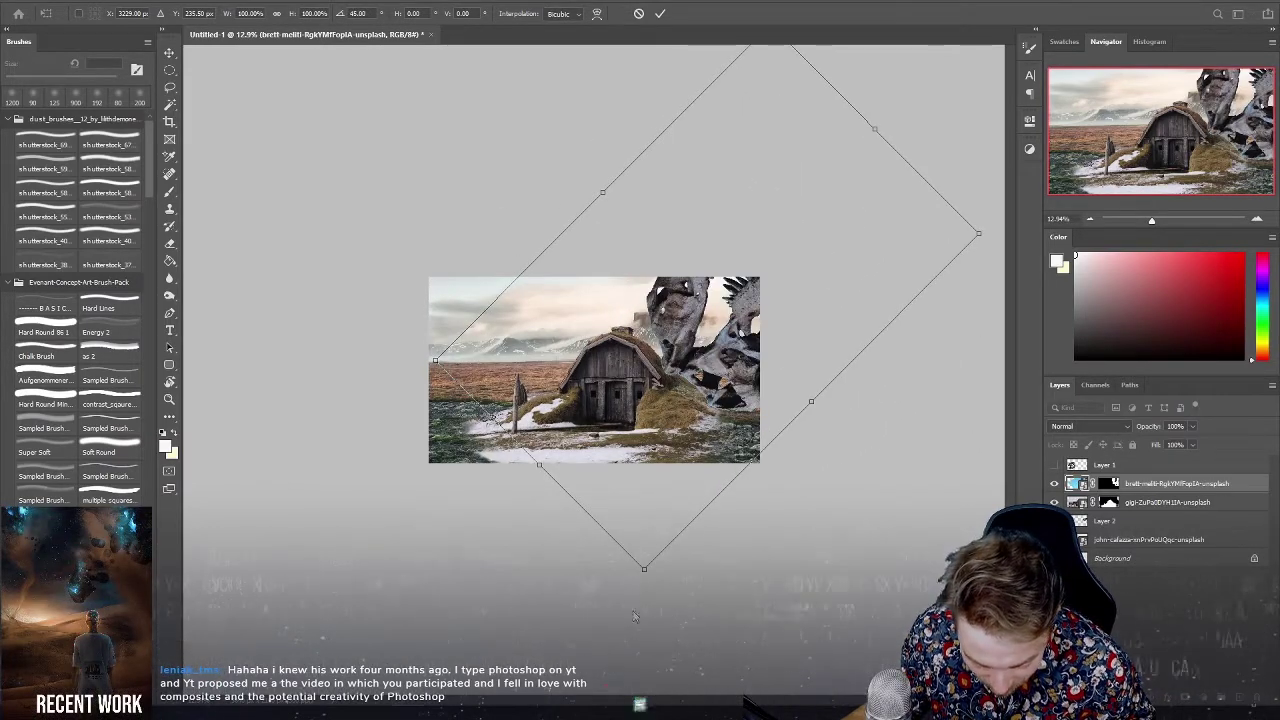
drag(646, 553, 700, 330)
mouse_move(640, 380)
mouse_down()
mouse_move(704, 273)
mouse_move(327, 273)
mouse_up()
mouse_move(380, 190)
mouse_down()
mouse_move(469, 119)
mouse_move(340, 92)
mouse_up()
drag(505, 285, 432, 476)
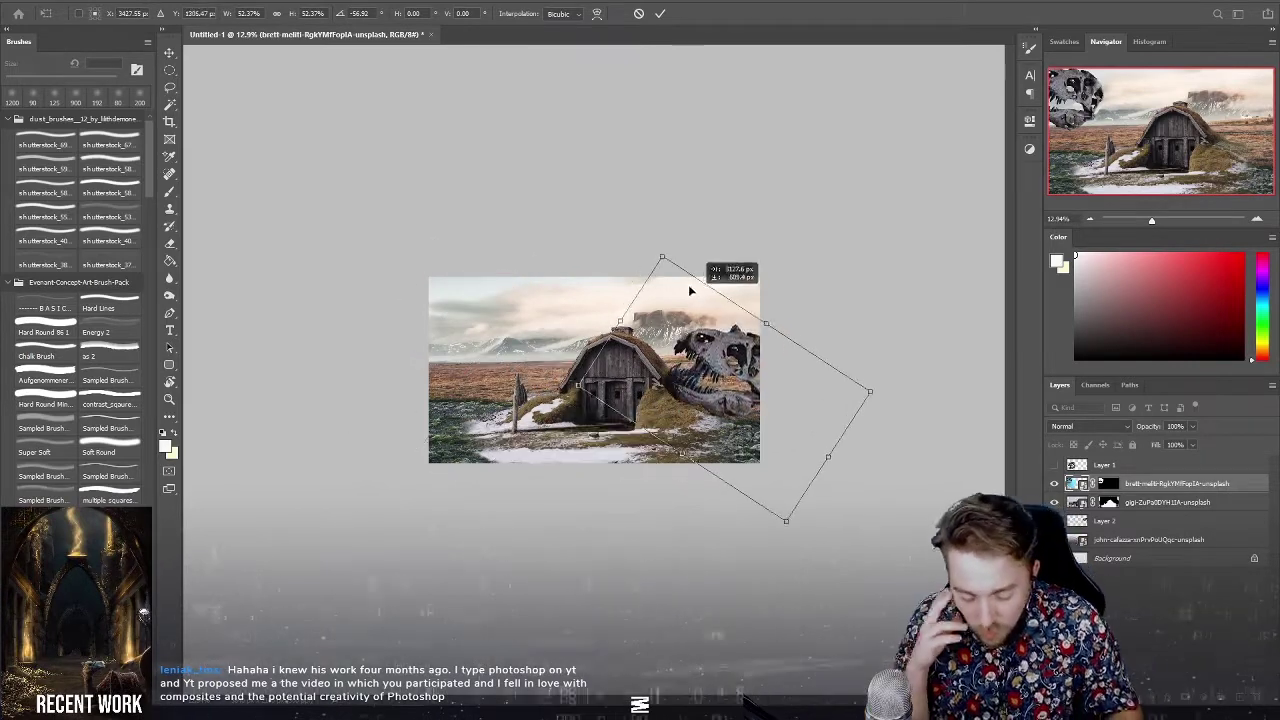
drag(432, 476, 669, 301)
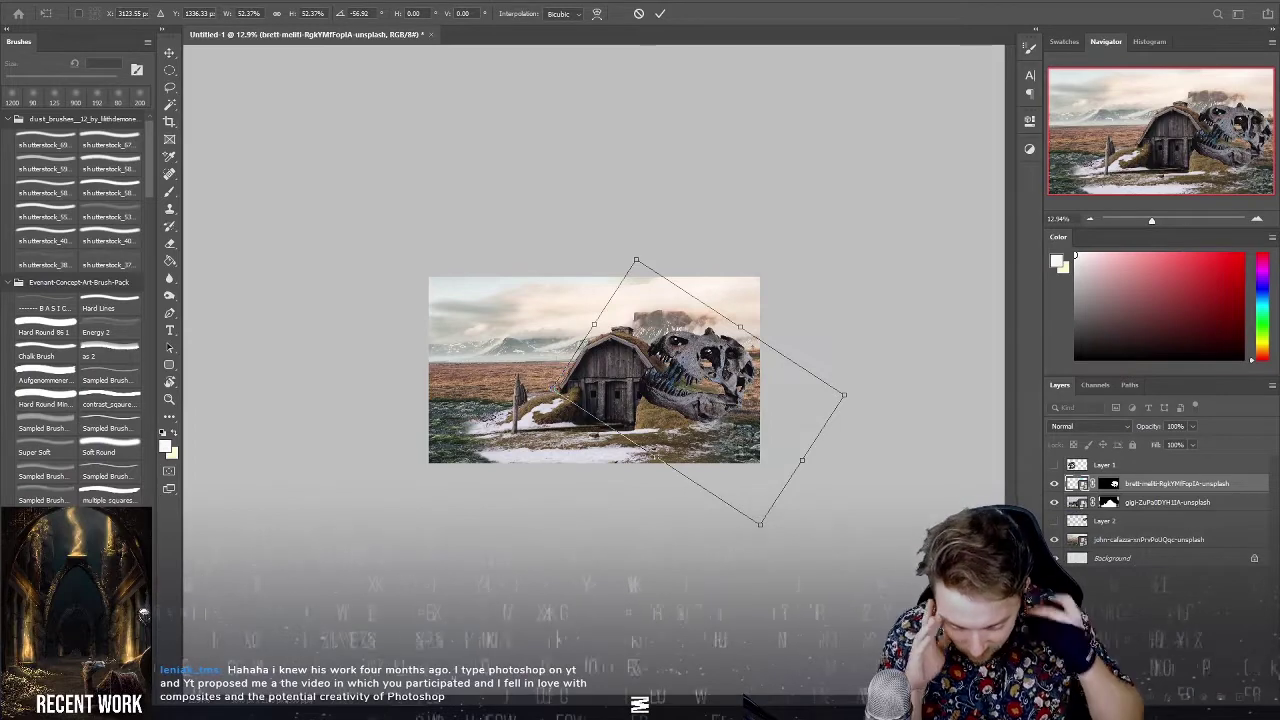
click(1057, 467)
click(1054, 466)
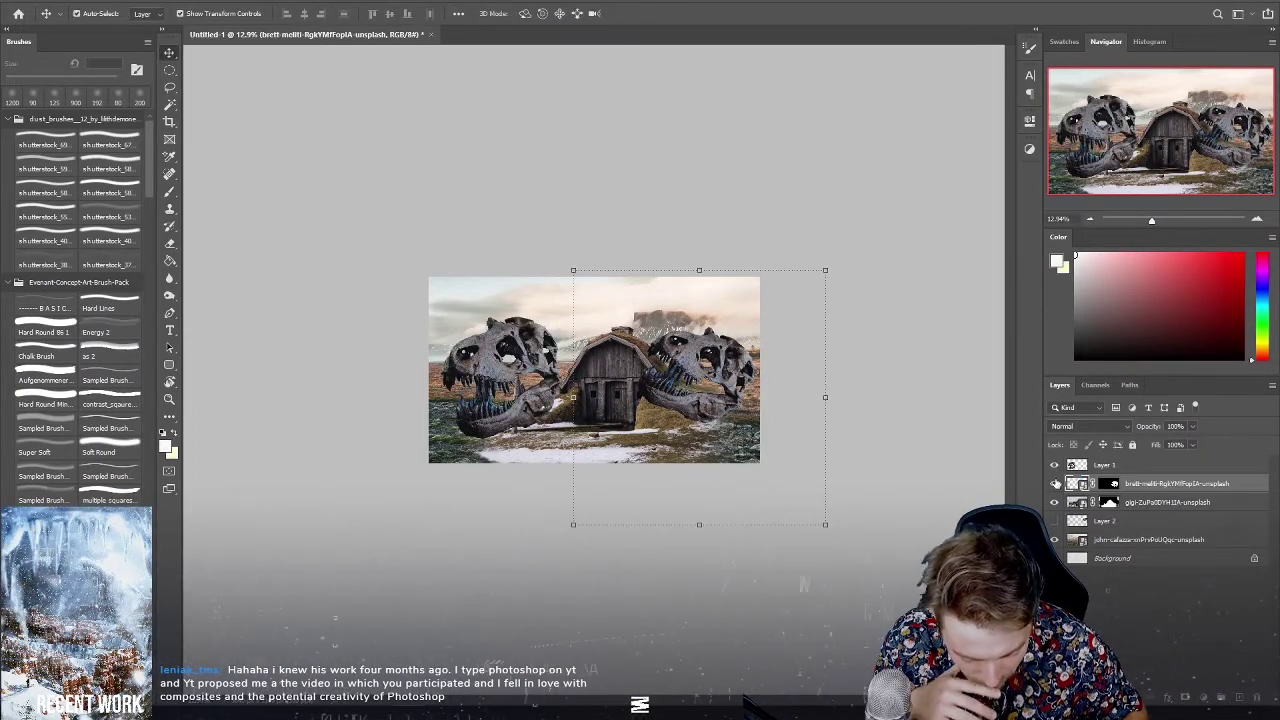
Select Layer 1 with the left skull visible and switch to the Lasso tool.
click(1054, 465)
click(1100, 465)
click(1054, 465)
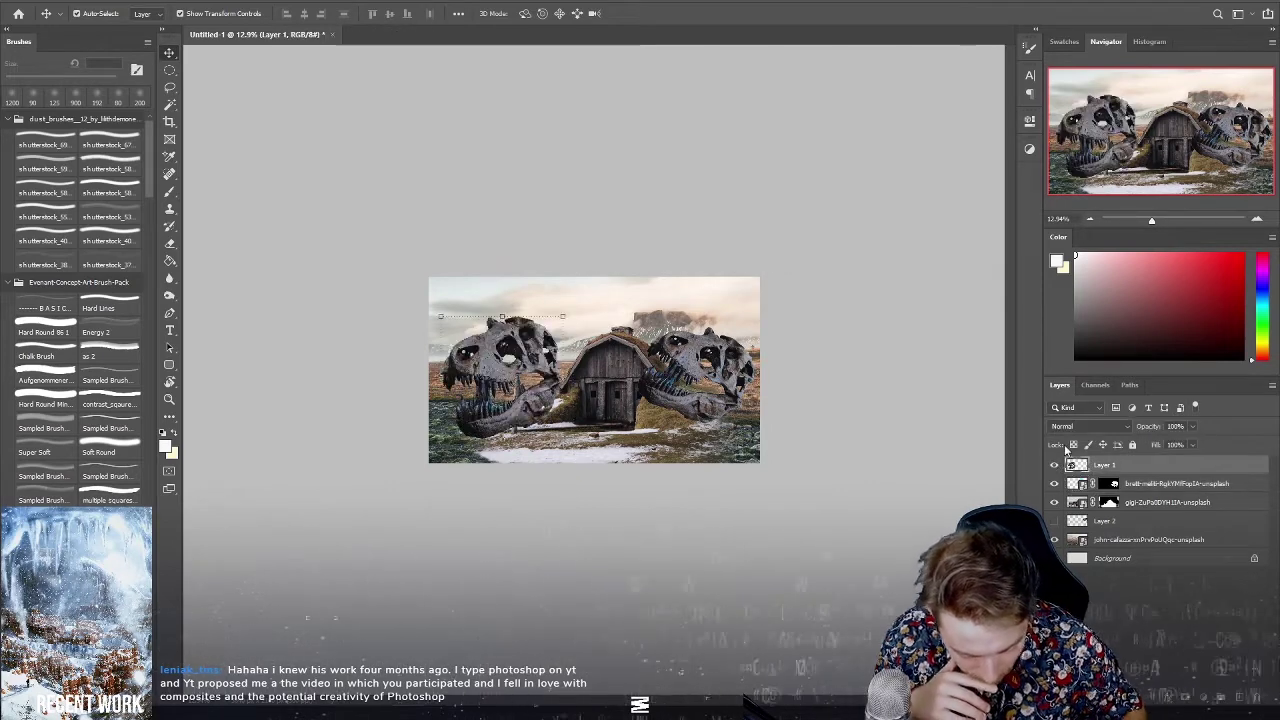
click(169, 87)
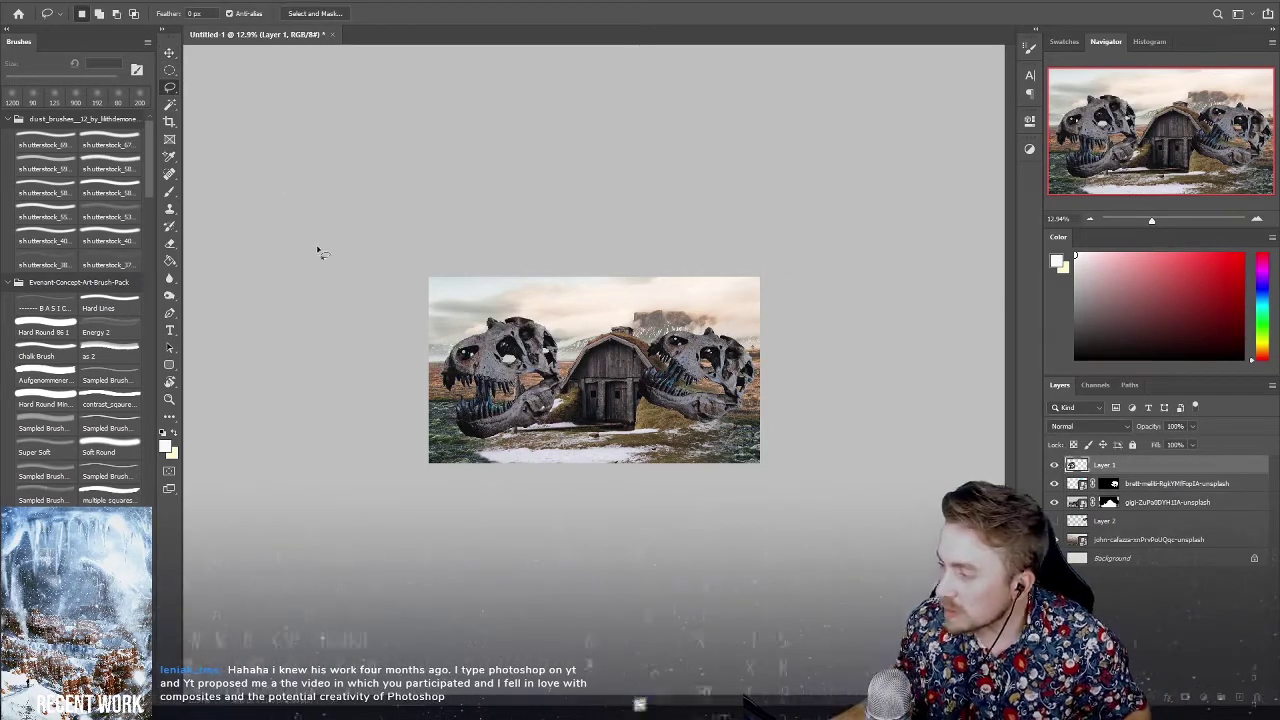
scroll(309, 244, up, 2)
scroll(300, 248, up, 3)
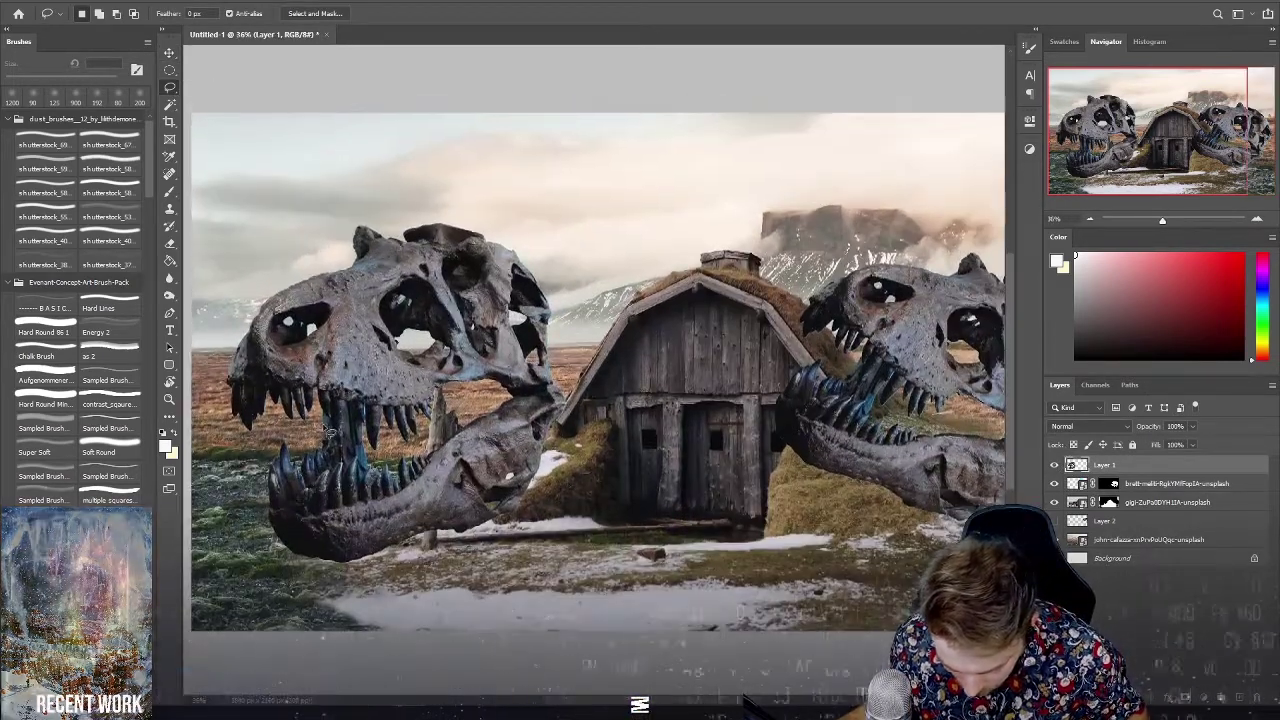
scroll(300, 248, up, 2)
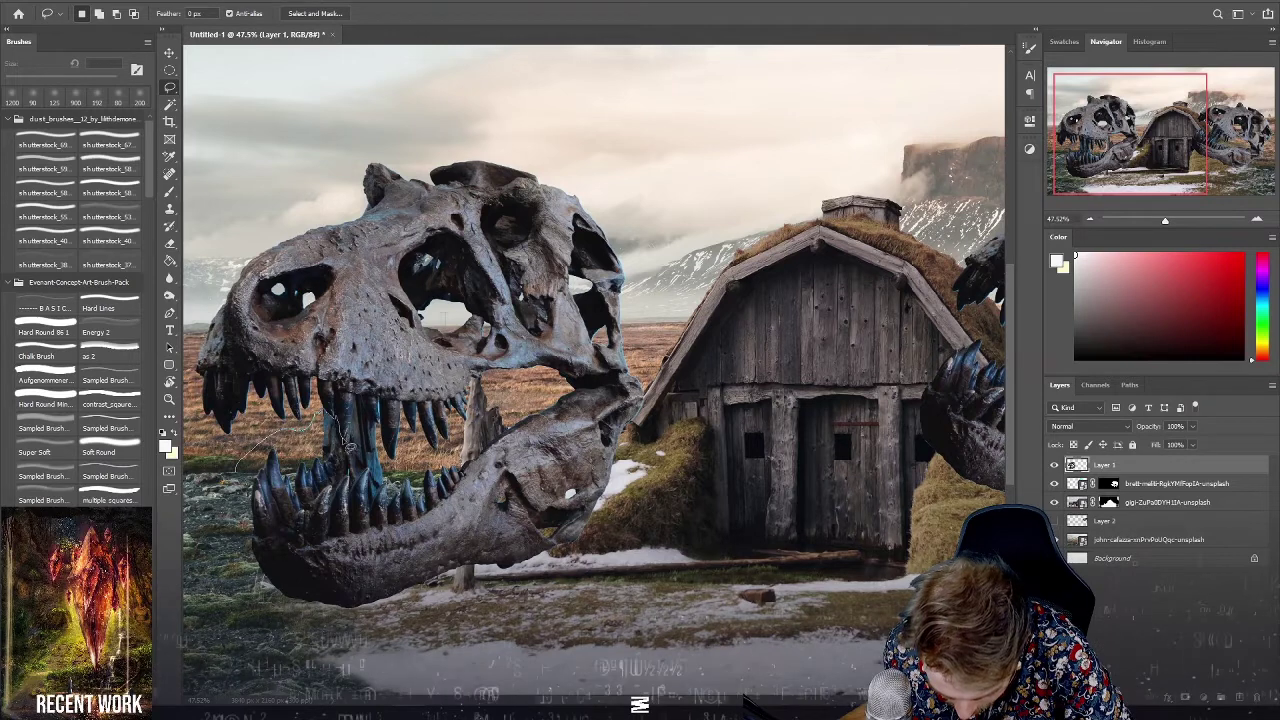
Lasso-trace around the left skull's teeth and lower jaw to close the selection.
mouse_move(356, 452)
mouse_down()
mouse_move(362, 410)
mouse_move(372, 434)
mouse_up()
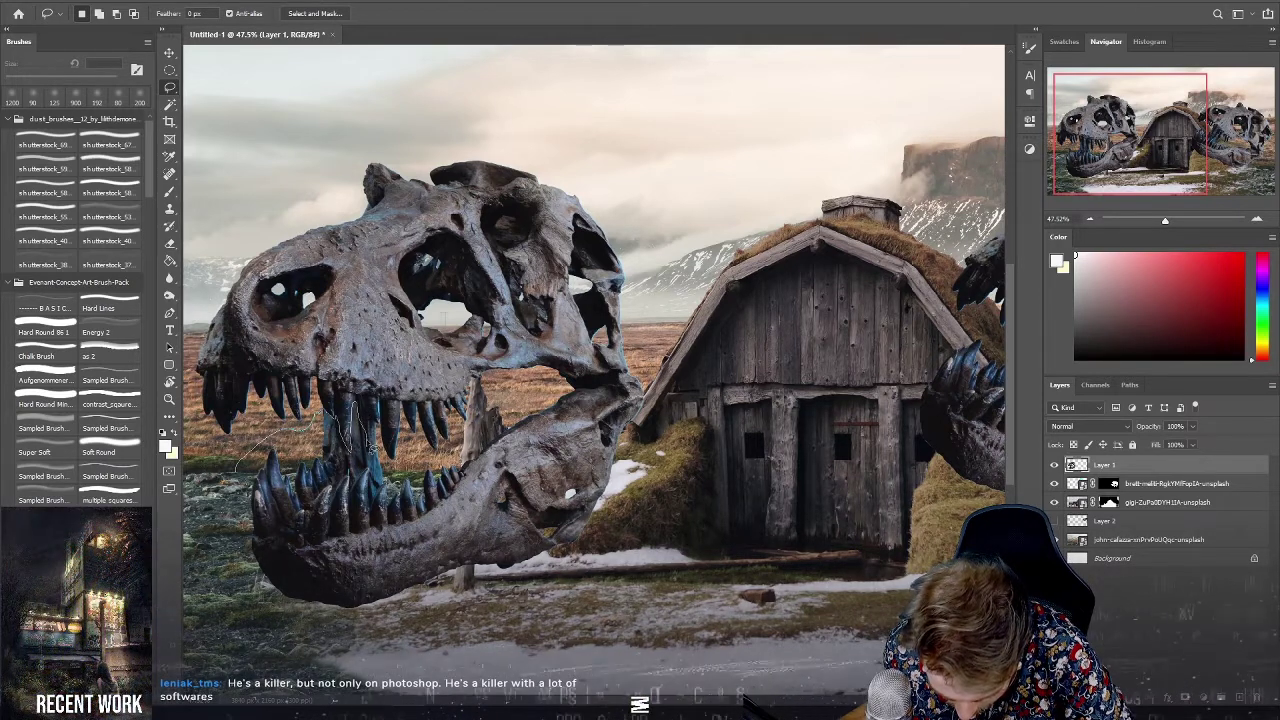
drag(376, 441, 377, 433)
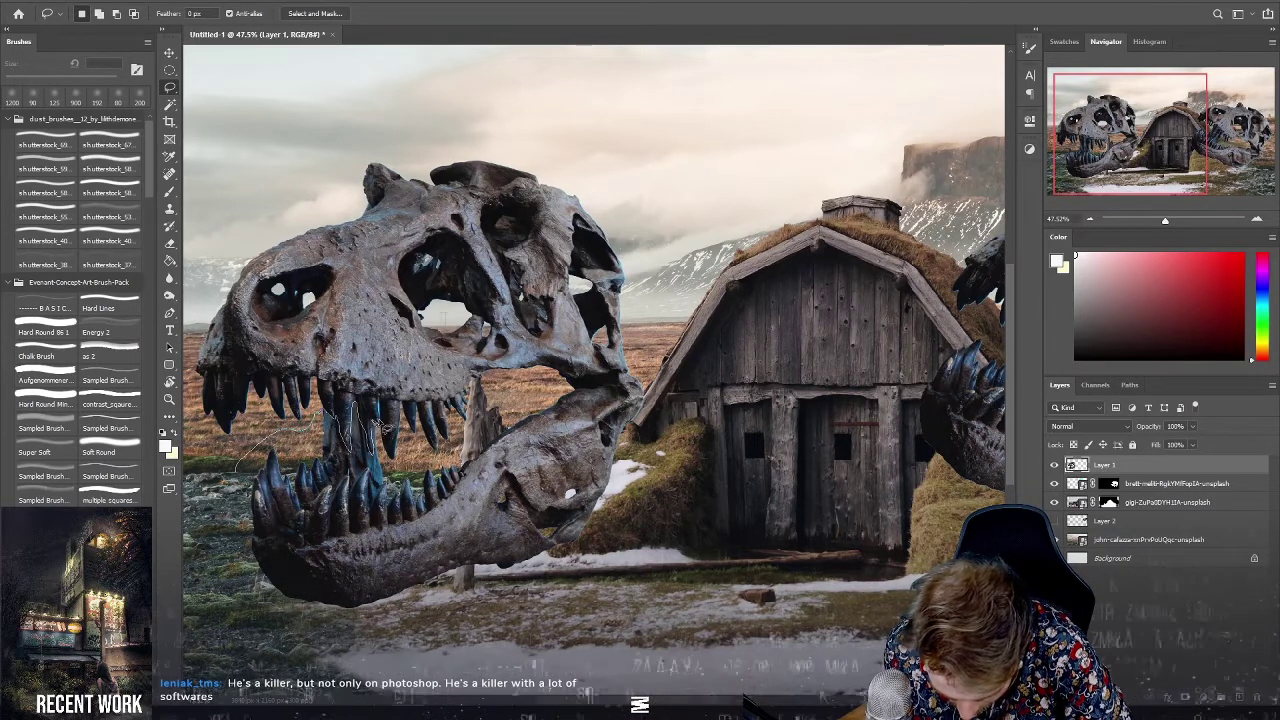
drag(383, 418, 388, 442)
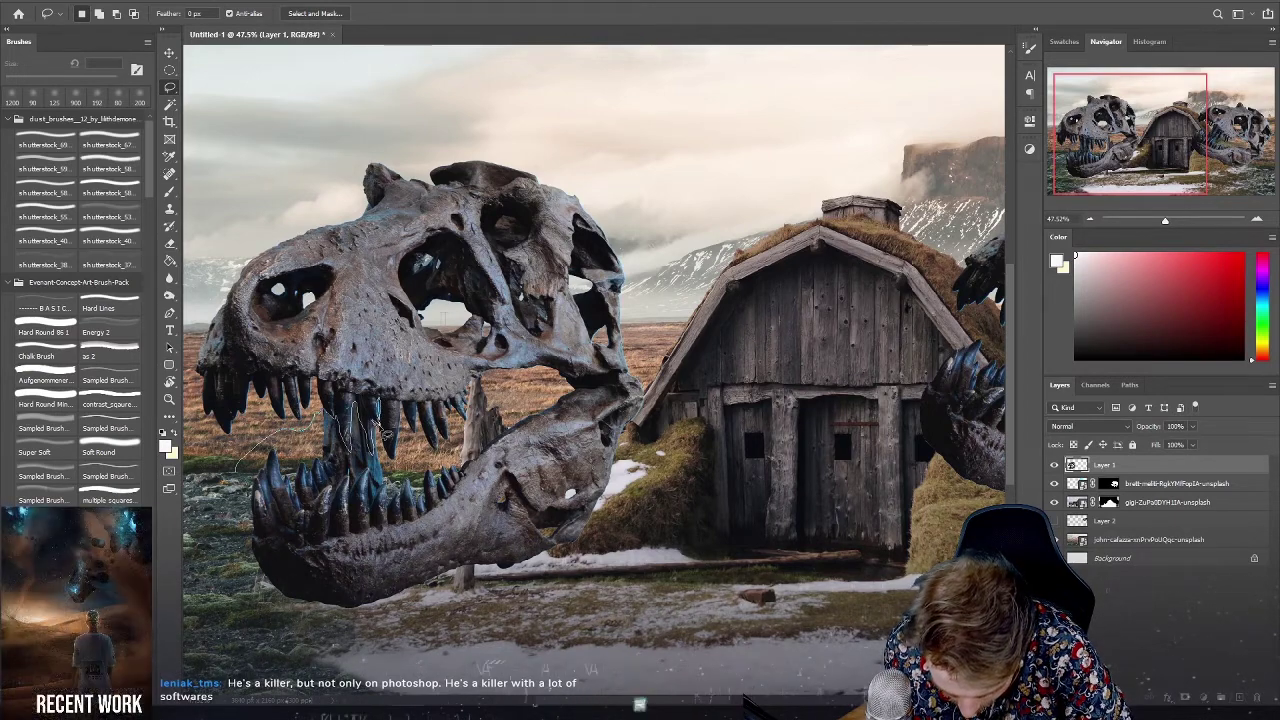
mouse_move(395, 458)
mouse_down()
mouse_move(398, 440)
mouse_move(411, 452)
mouse_up()
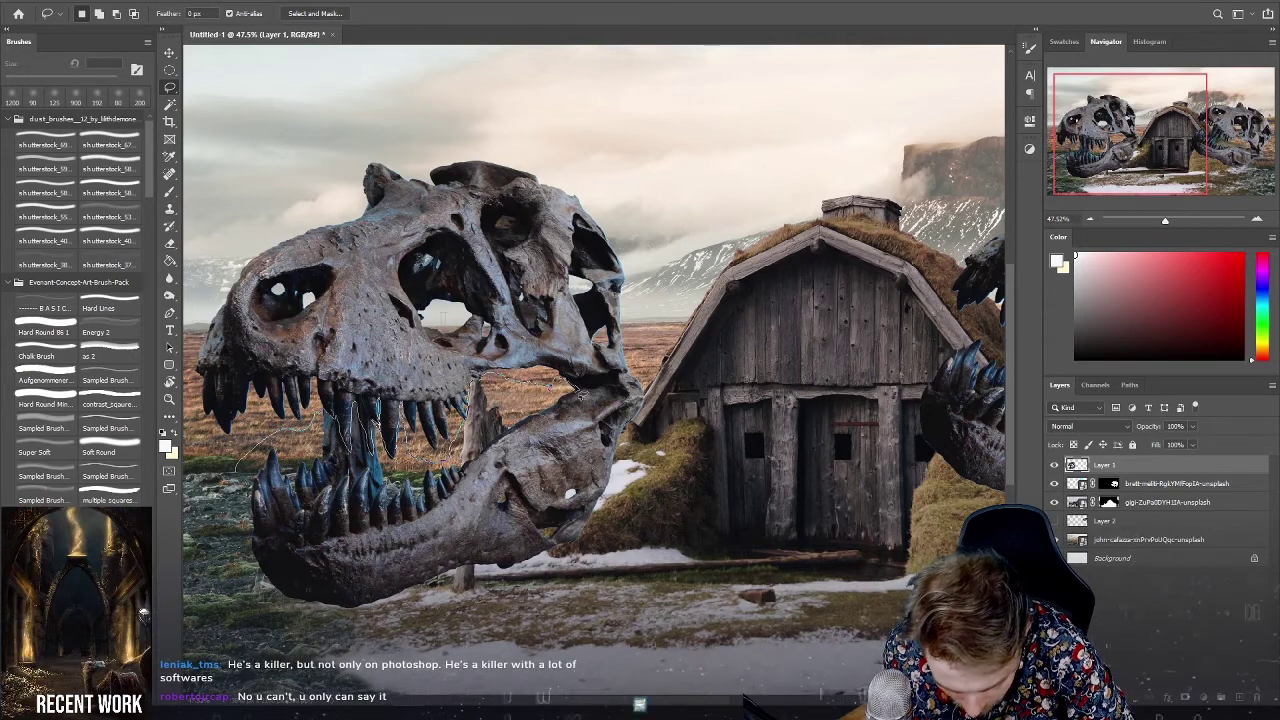
drag(635, 372, 650, 295)
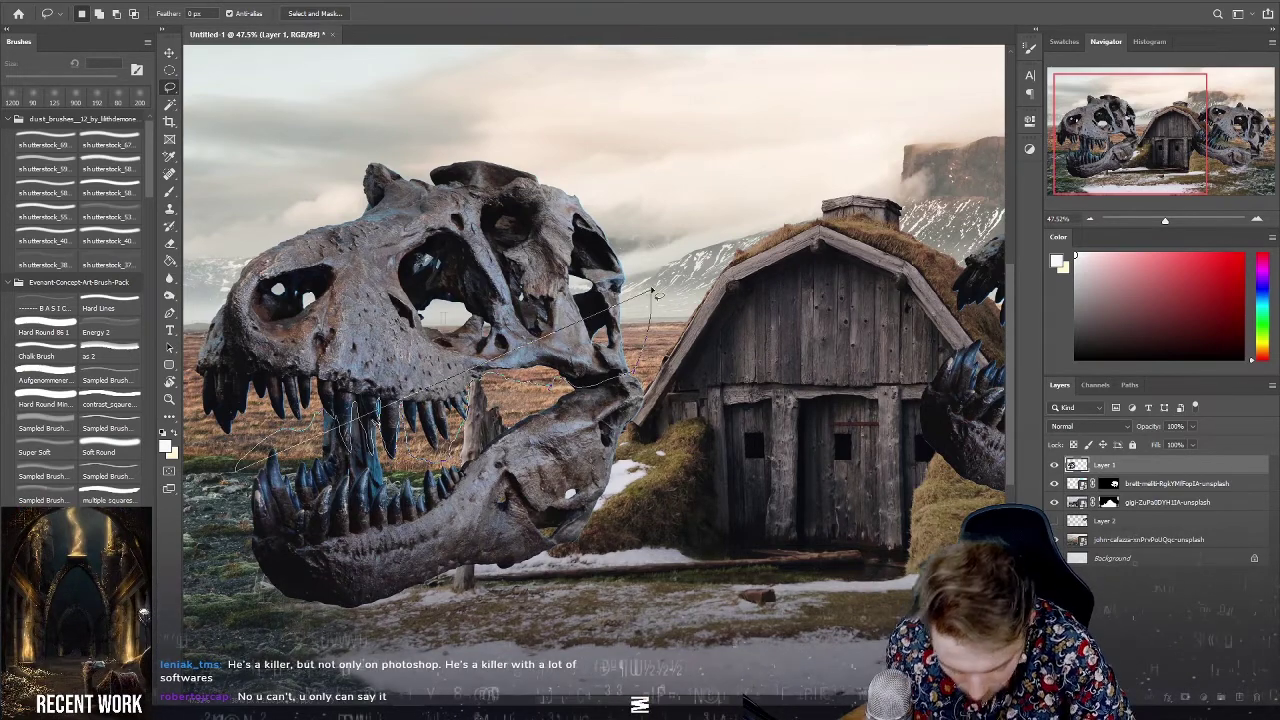
Deselect, then lasso around the upper part of the left skull, leaving out the lower jaw.
key(ctrl+d)
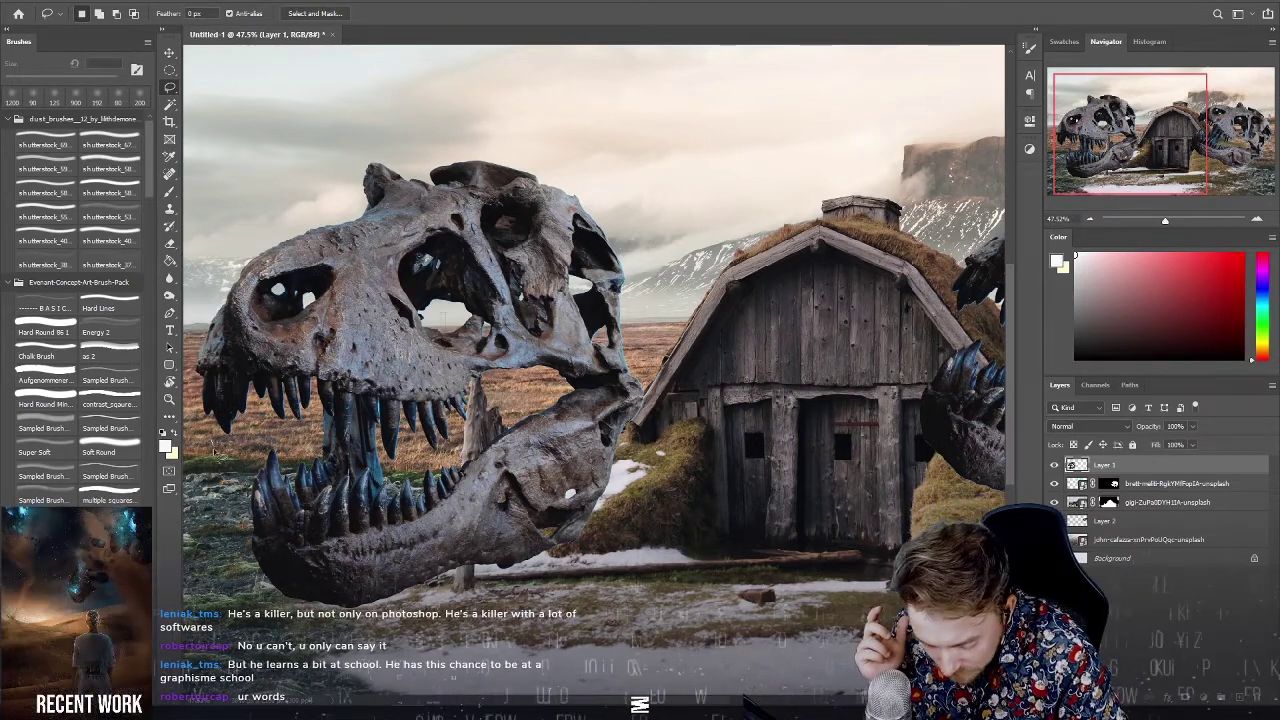
drag(265, 445, 318, 433)
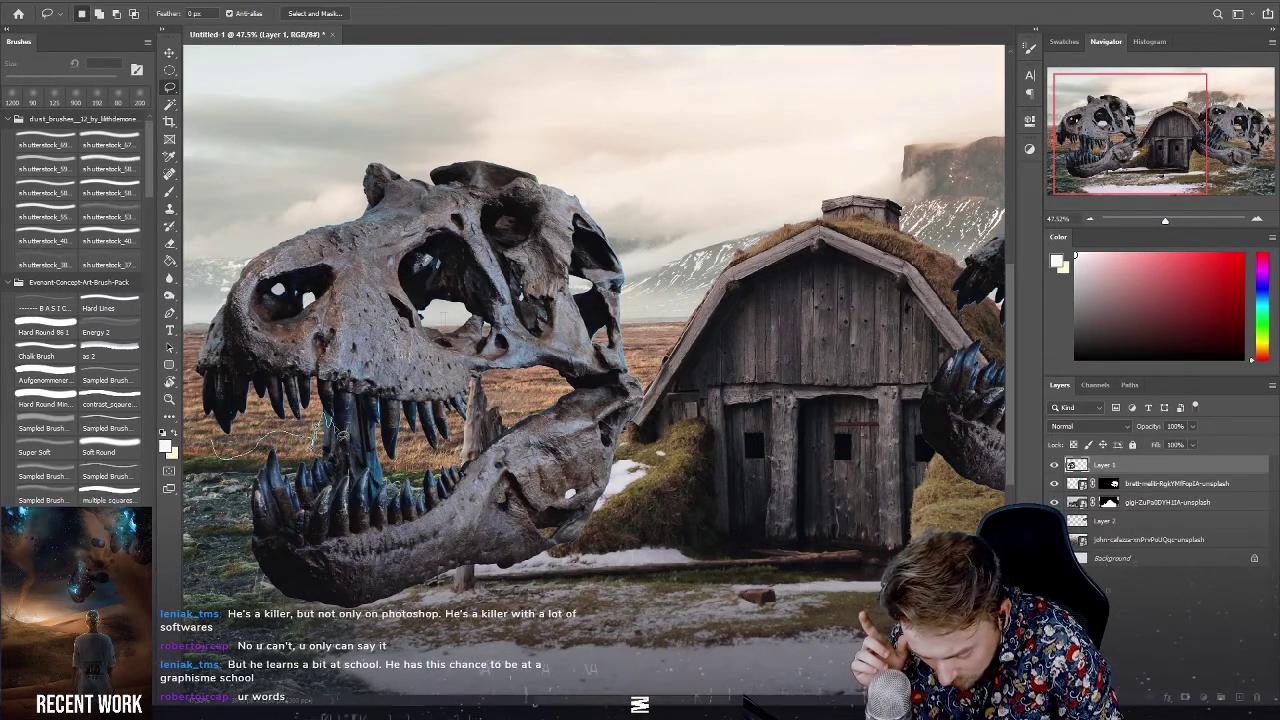
mouse_move(358, 466)
mouse_down()
mouse_move(363, 410)
mouse_move(374, 452)
mouse_up()
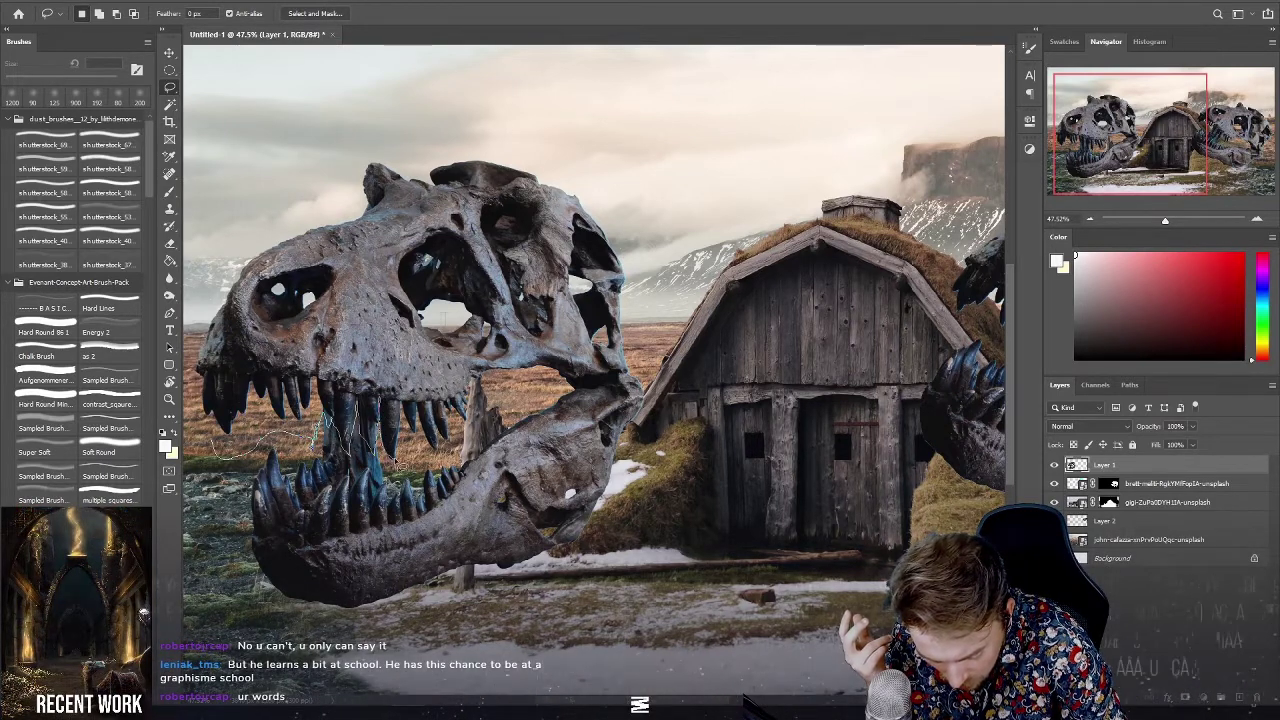
drag(400, 440, 410, 418)
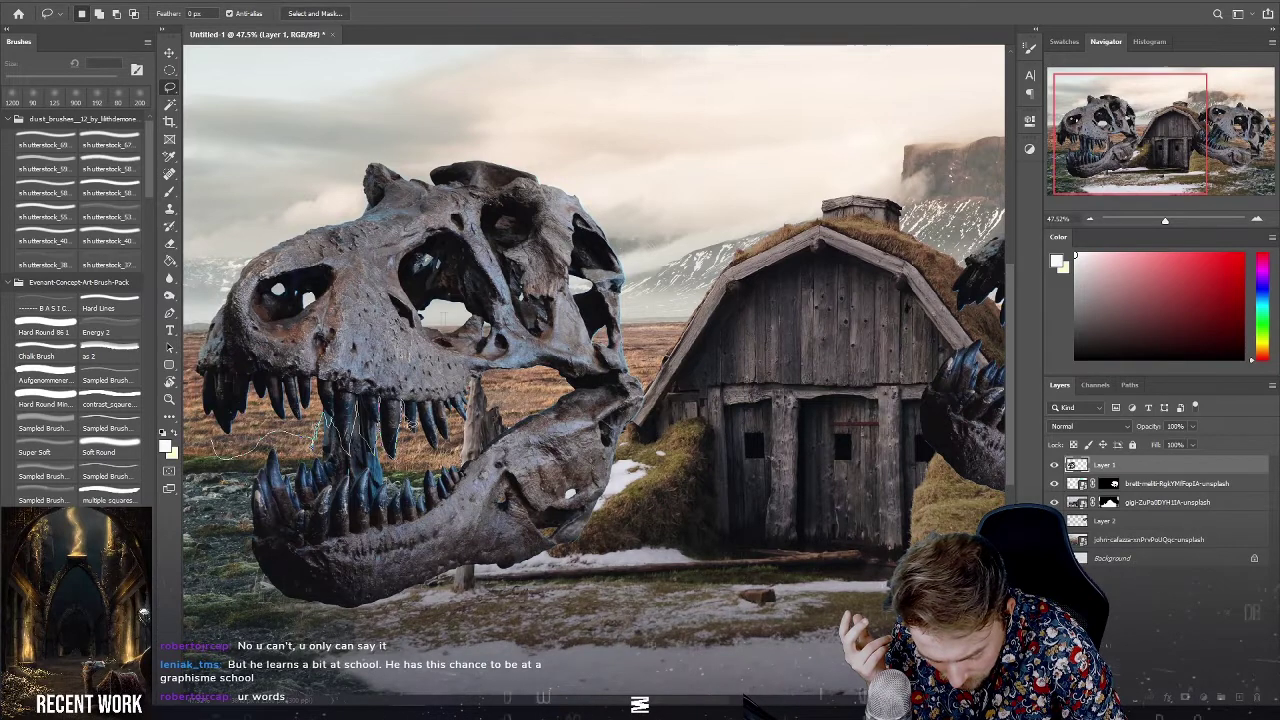
drag(420, 410, 438, 458)
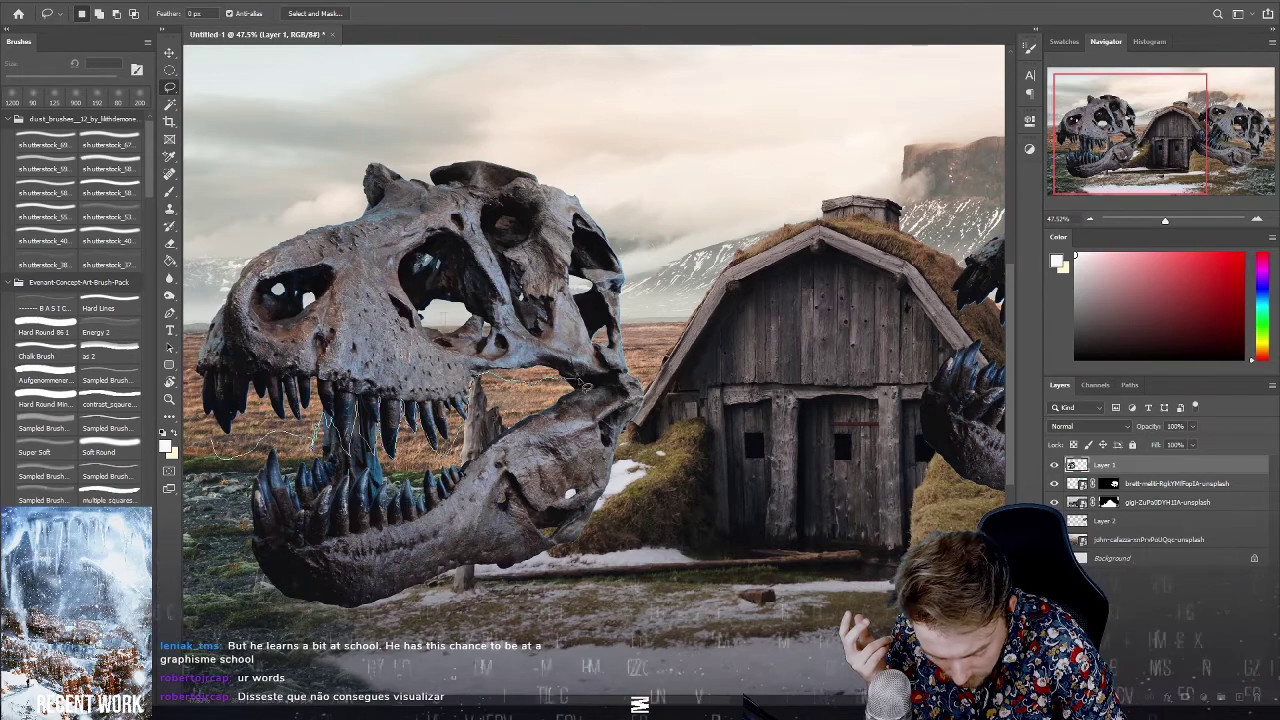
mouse_move(588, 386)
mouse_down()
mouse_move(632, 188)
mouse_move(243, 129)
mouse_move(210, 450)
mouse_up()
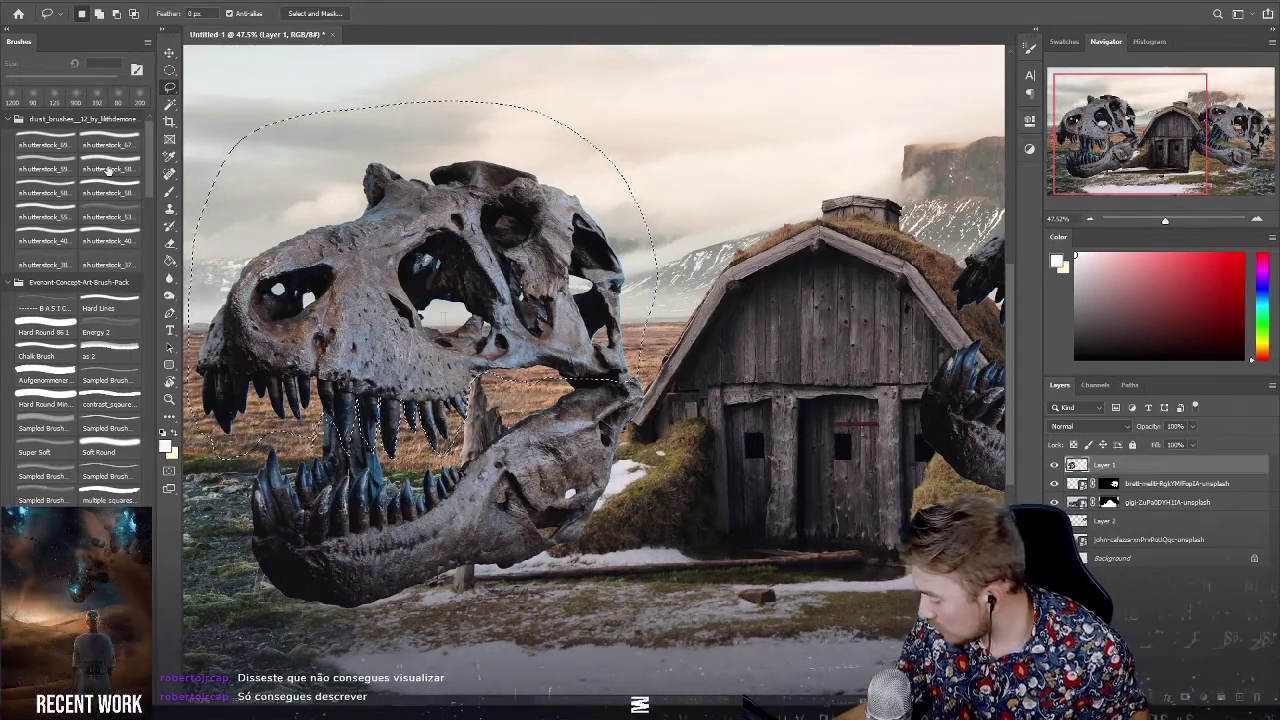
Copy the upper skull onto a new Layer 3 and hide the original Layer 1.
key(ctrl+j)
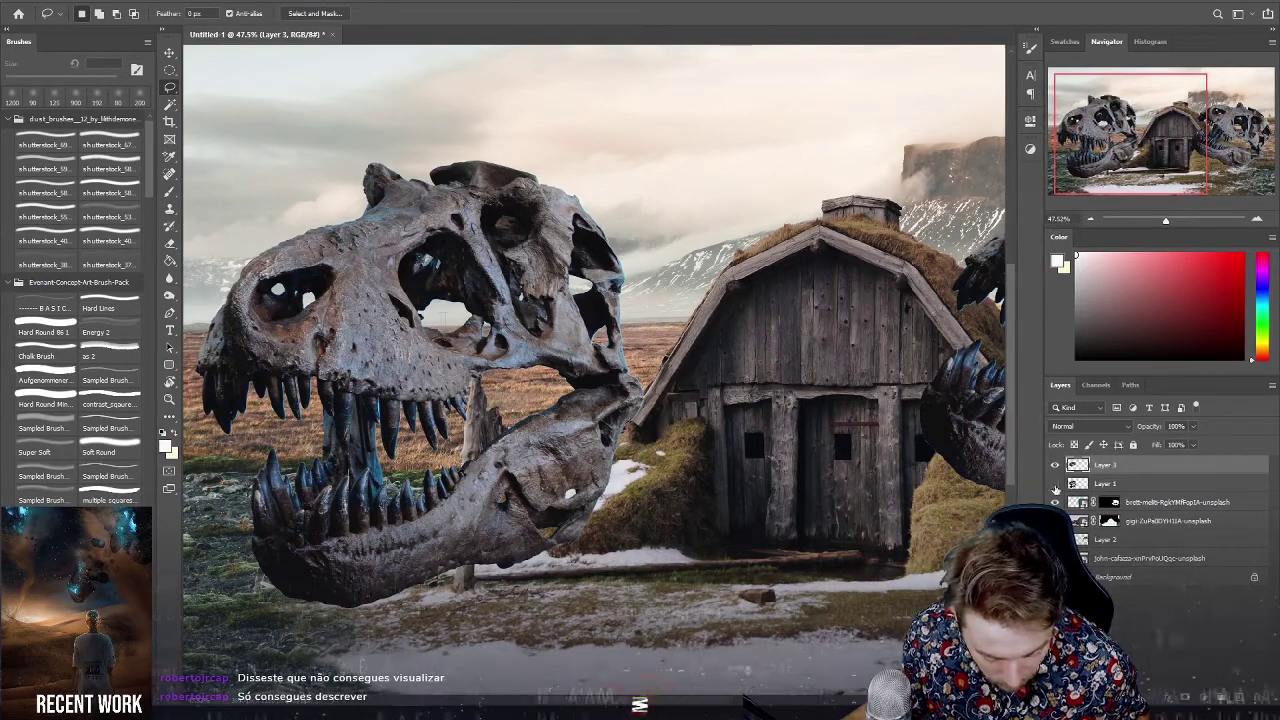
click(1054, 483)
scroll(648, 425, down, 5)
scroll(648, 425, down, 2)
Tilt the jawless skull by pulling its top-left corner down, and settle it above the post.
scroll(648, 425, down, 1)
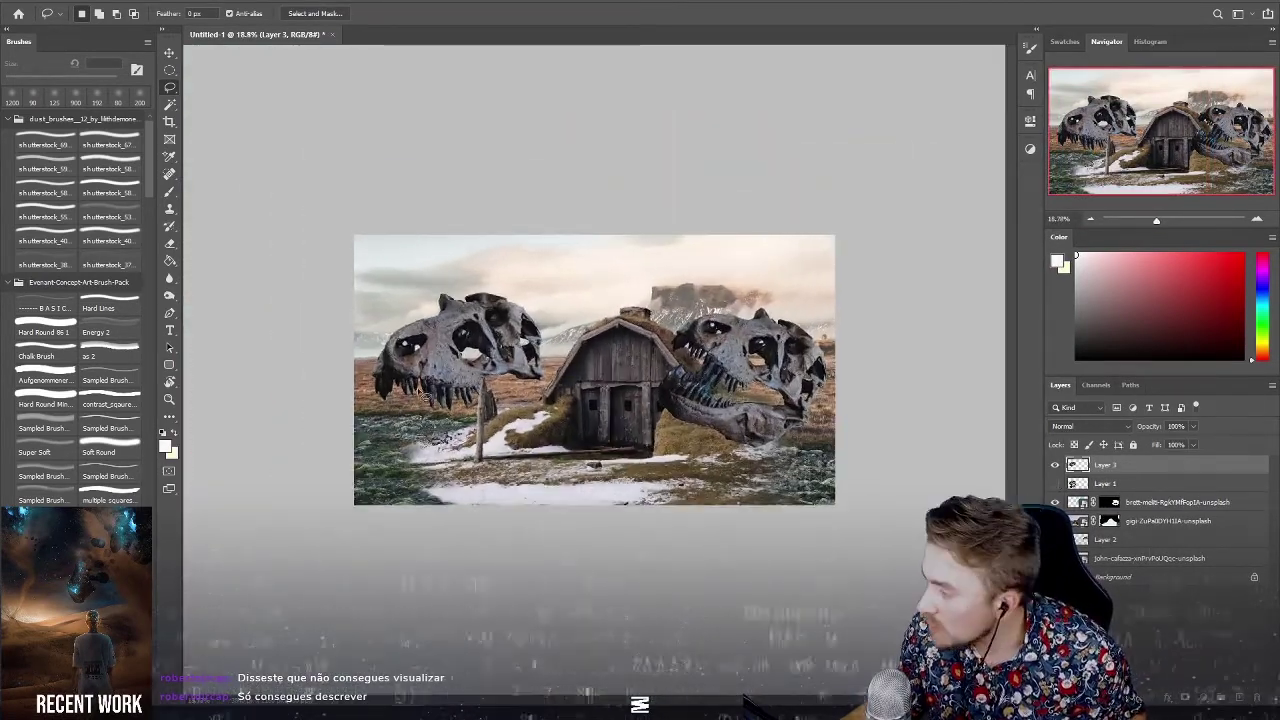
scroll(420, 372, up, 2)
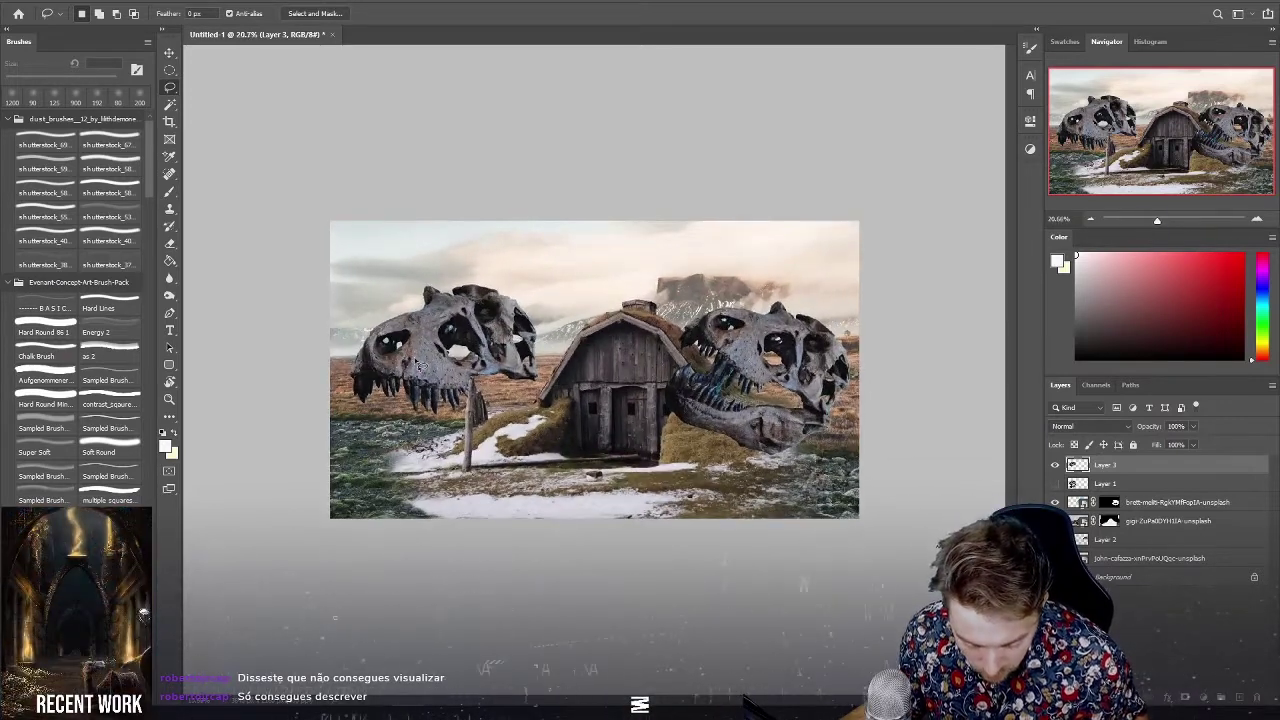
scroll(420, 372, up, 2)
key(v)
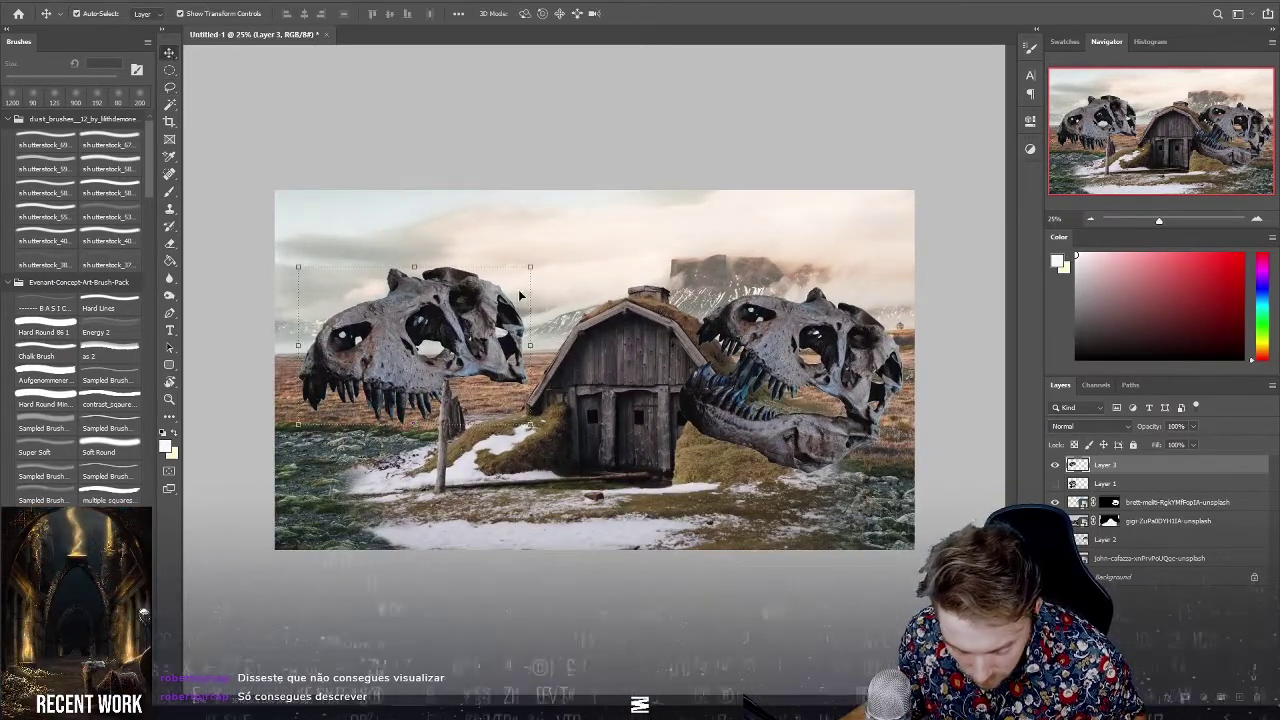
click(418, 270)
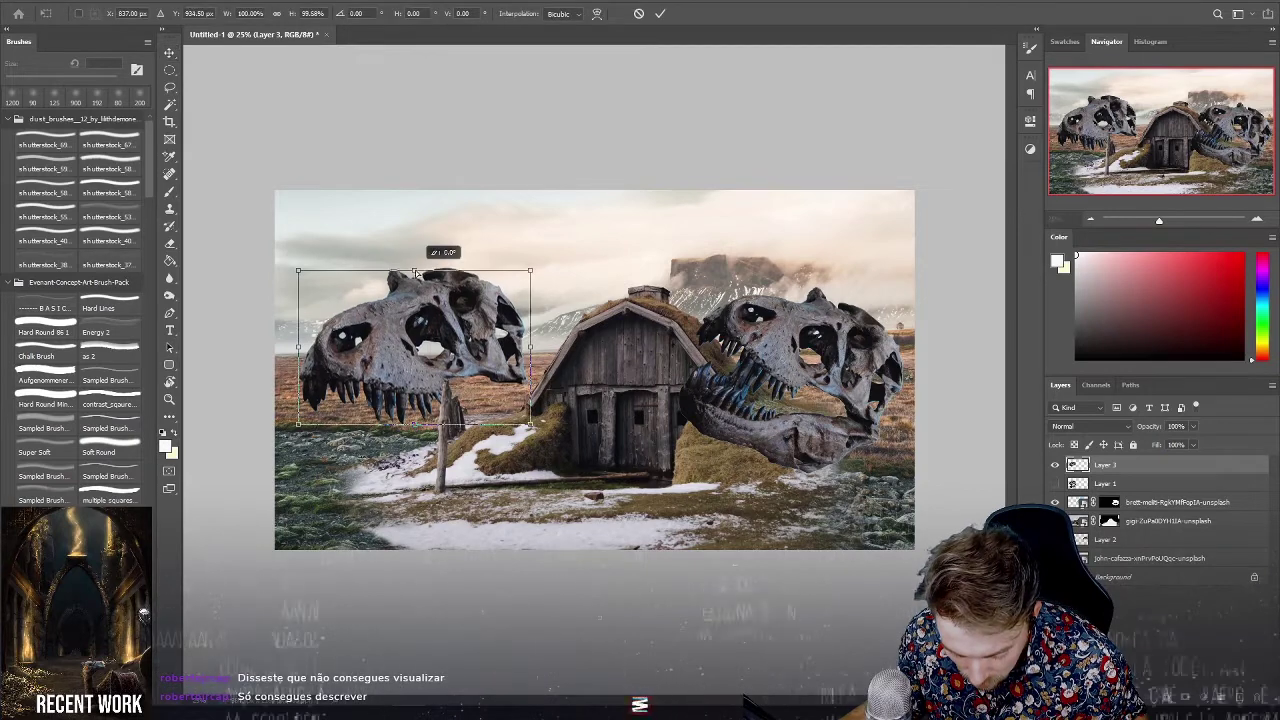
drag(303, 265, 300, 279)
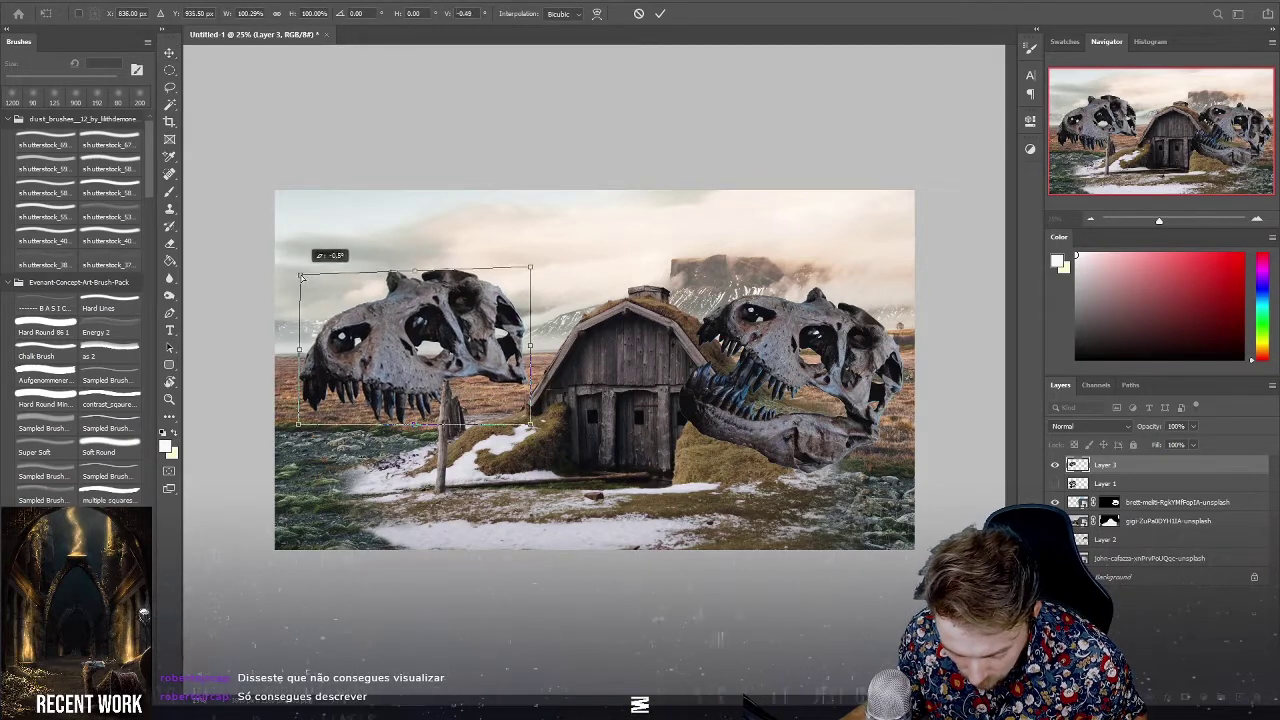
drag(528, 270, 470, 330)
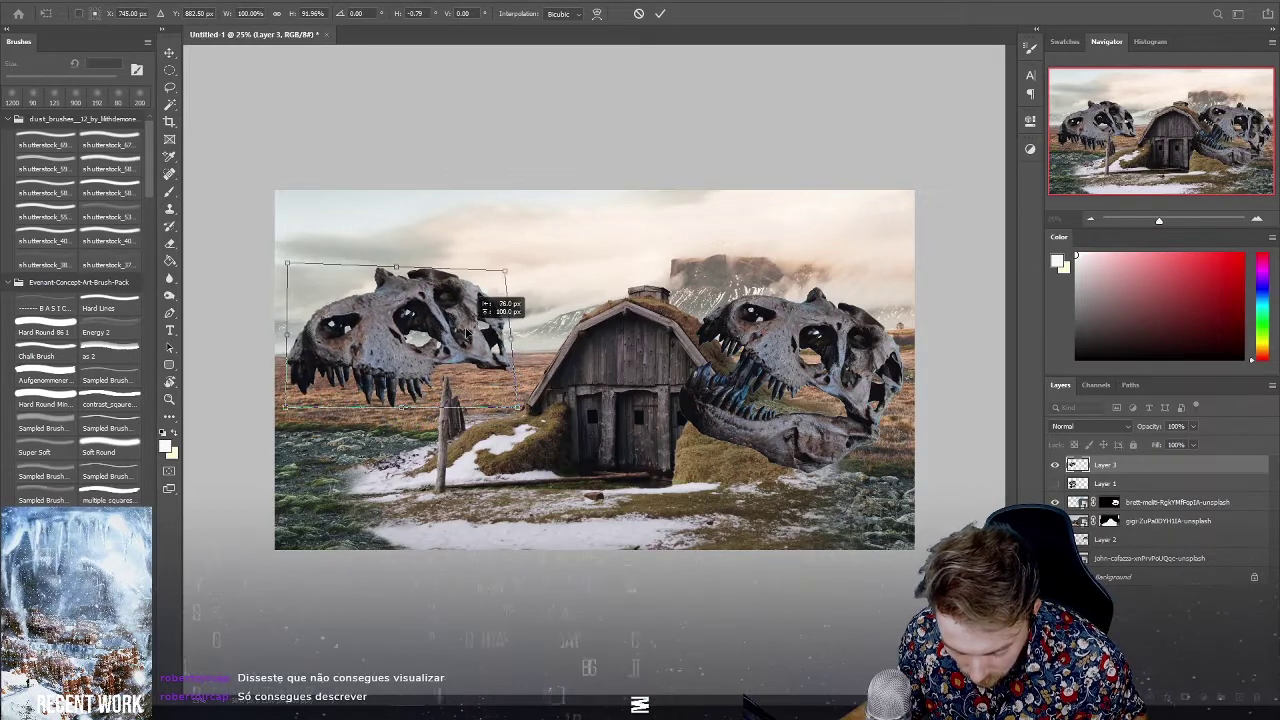
drag(470, 330, 464, 328)
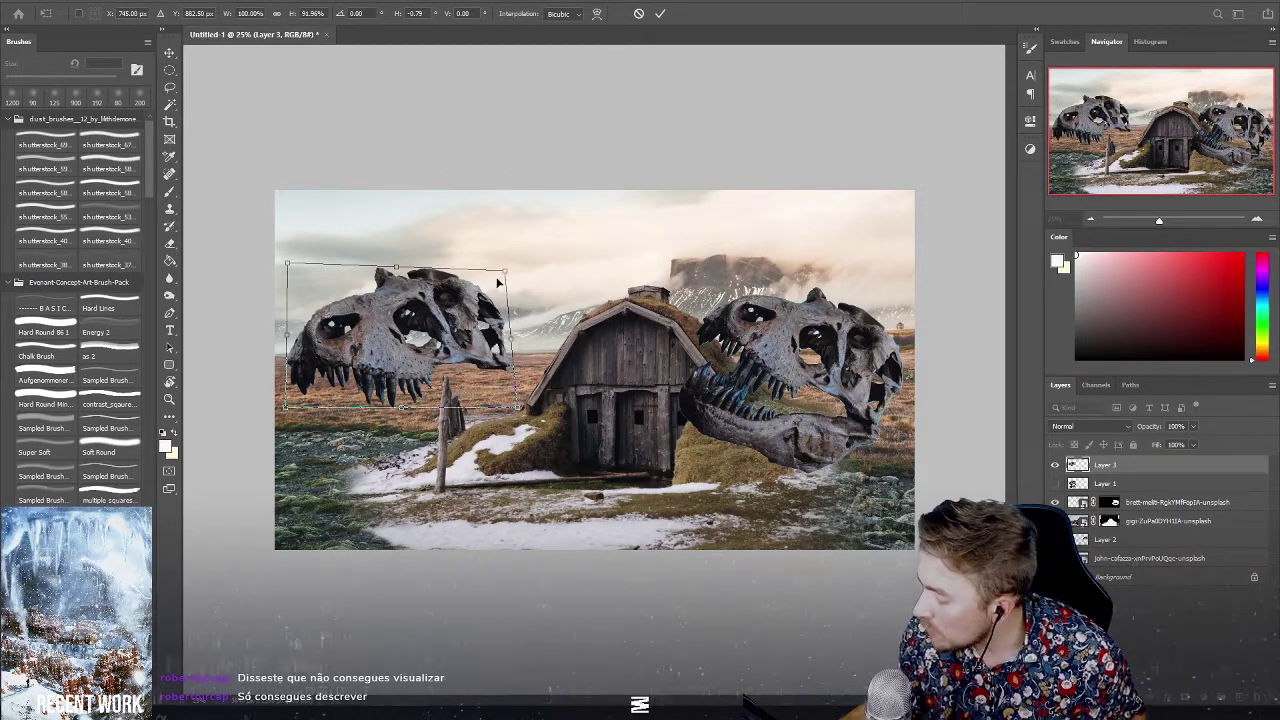
mouse_move(455, 299)
mouse_down()
mouse_move(467, 314)
mouse_move(530, 267)
mouse_up()
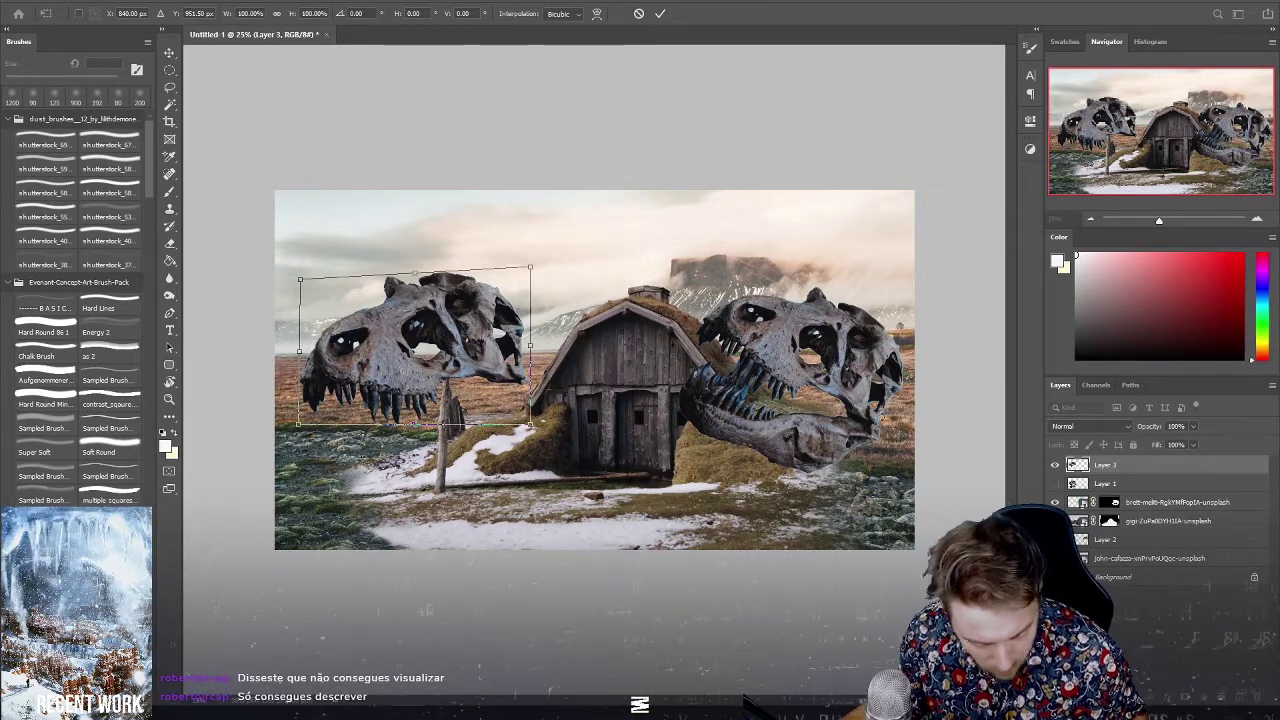
key(Return)
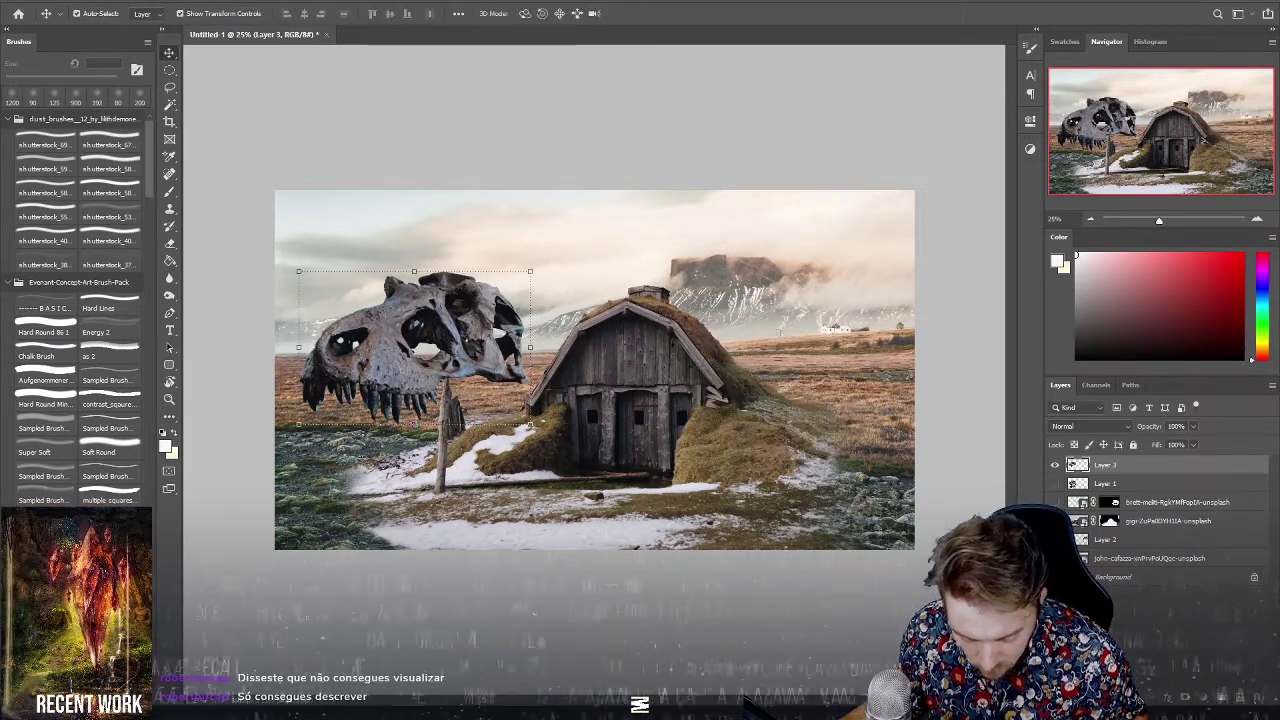
Enlarge the skull, move its layer behind the house, and shift it right behind the roof.
drag(537, 270, 714, 217)
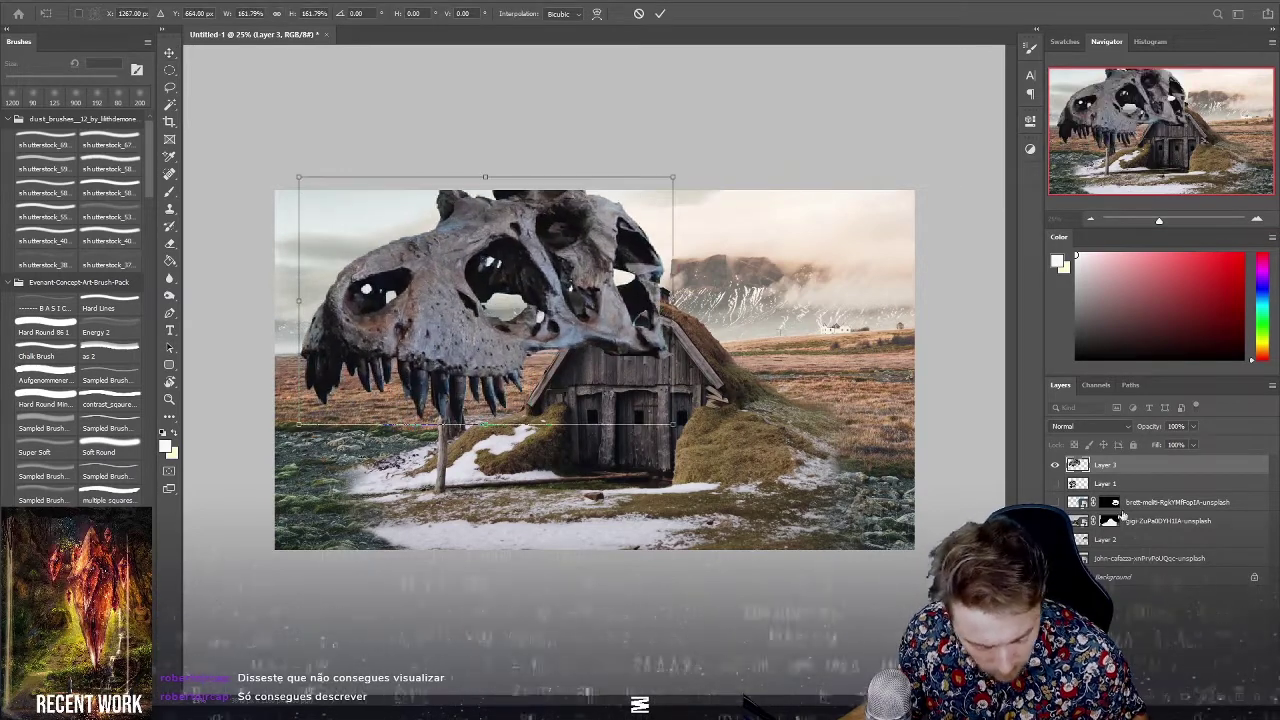
key(Return)
drag(1105, 464, 1095, 535)
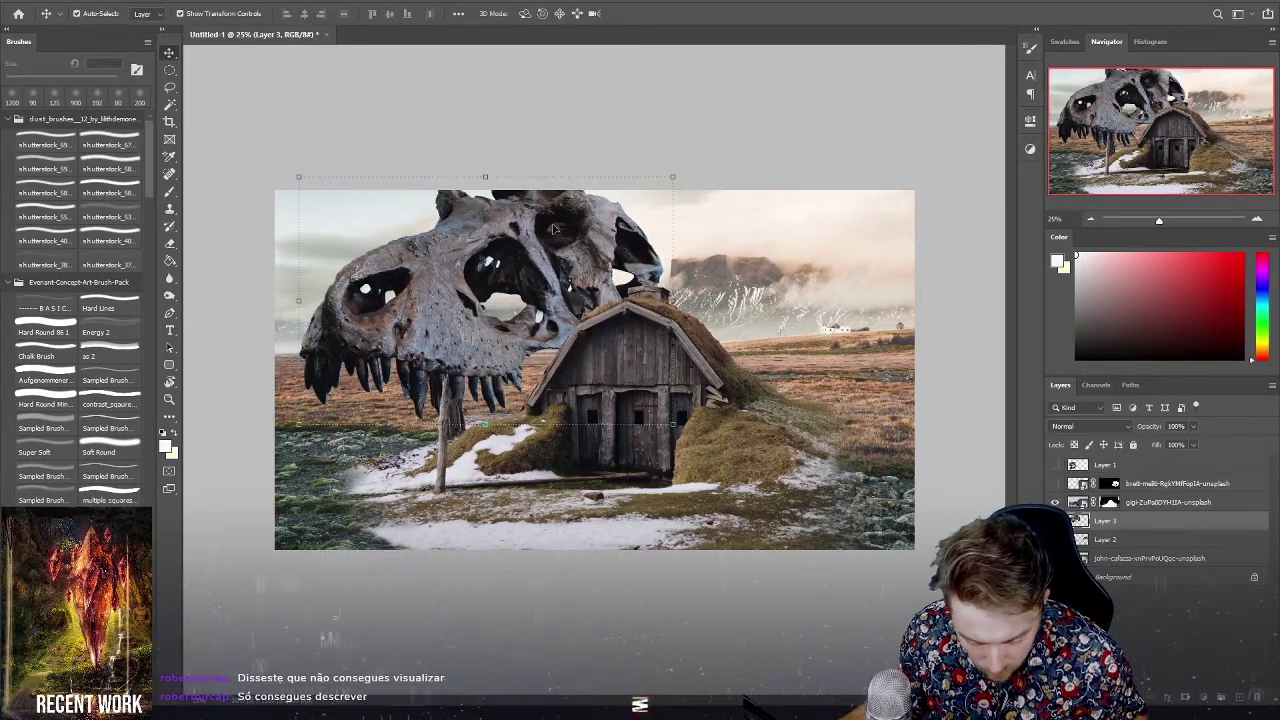
mouse_move(494, 236)
mouse_down()
mouse_move(695, 245)
mouse_move(662, 268)
mouse_up()
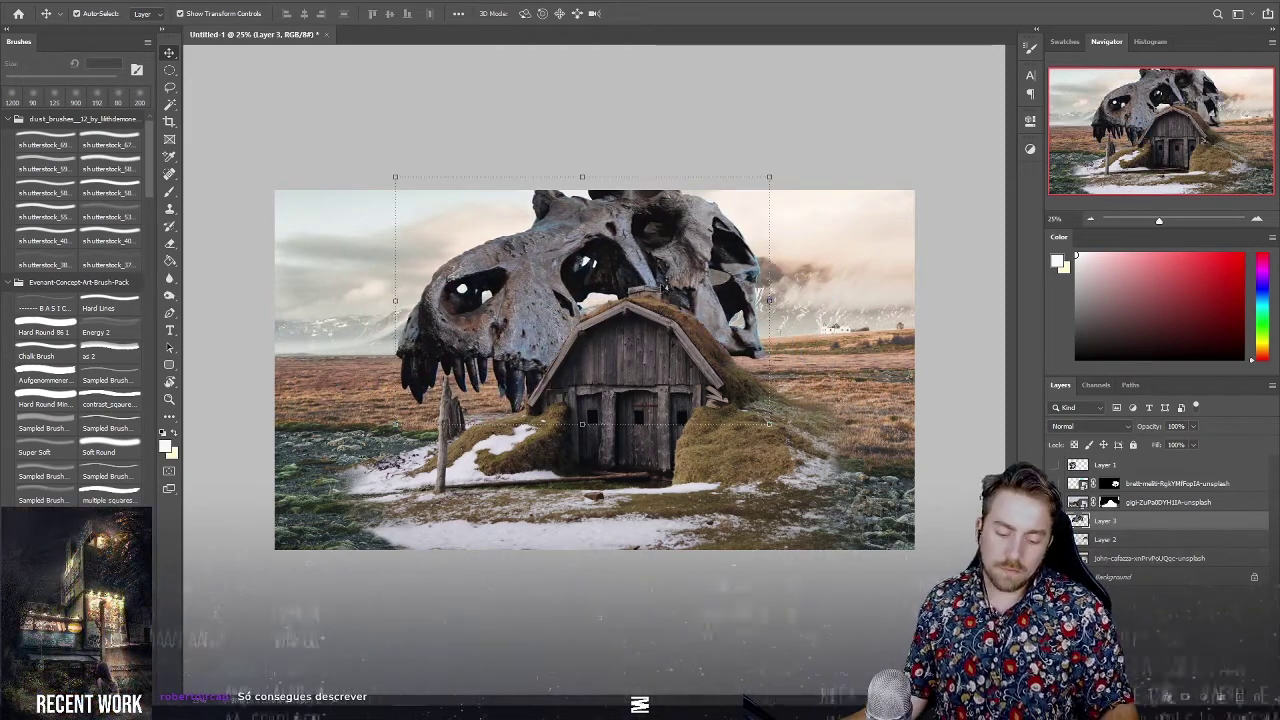
Try flipping the skull horizontally, then flip it back and move it beside the house.
right_click(648, 237)
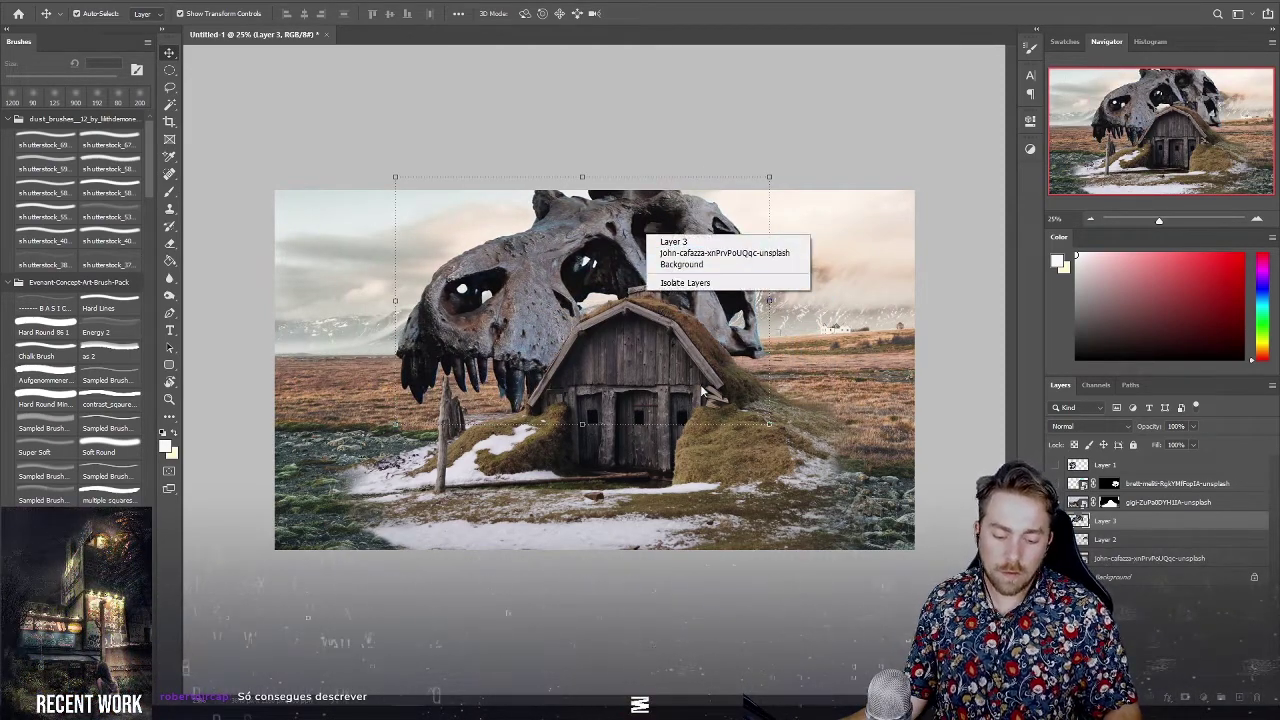
click(743, 148)
key(ctrl+t)
right_click(641, 261)
click(678, 484)
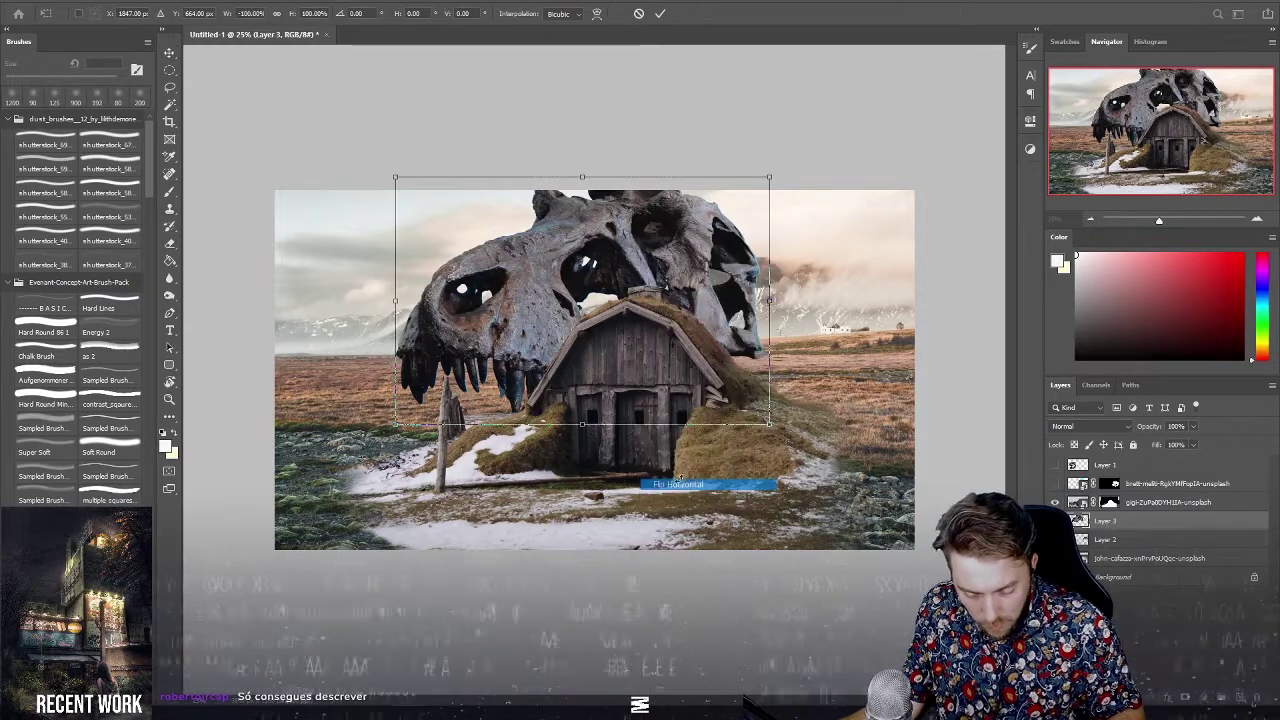
mouse_move(610, 300)
mouse_down()
mouse_move(423, 293)
mouse_move(798, 318)
mouse_up()
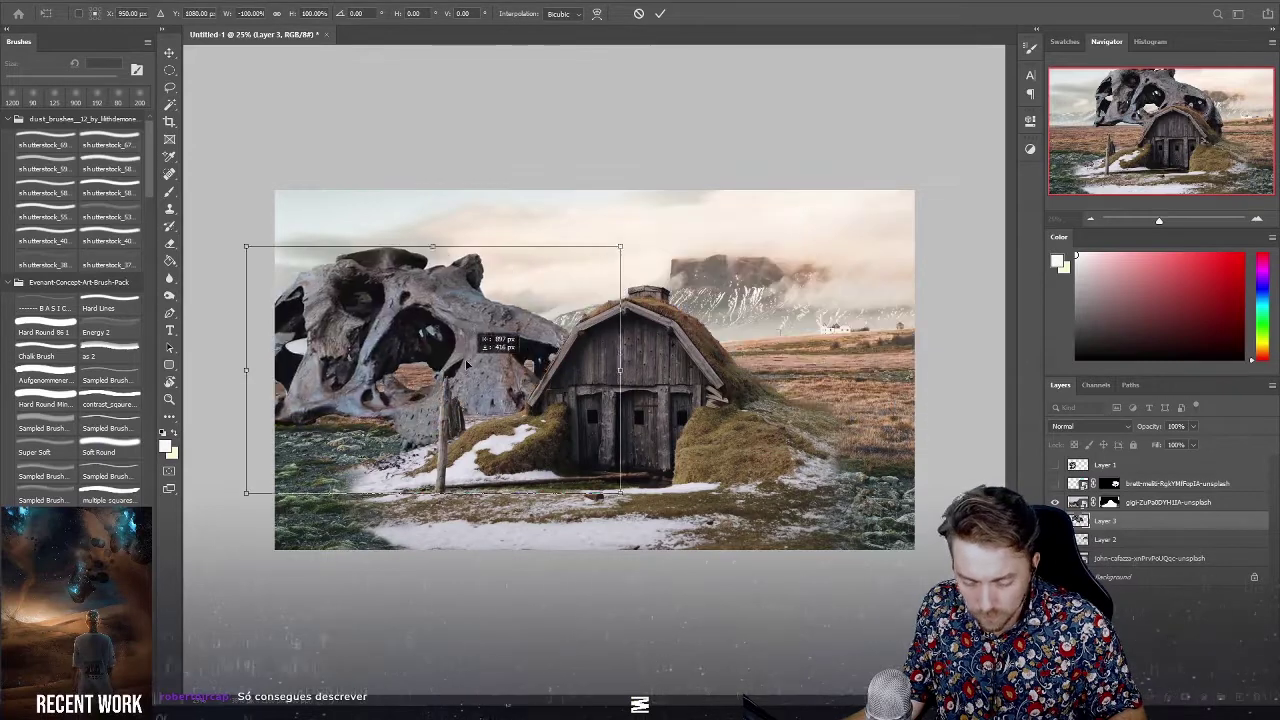
drag(738, 340, 335, 371)
right_click(472, 321)
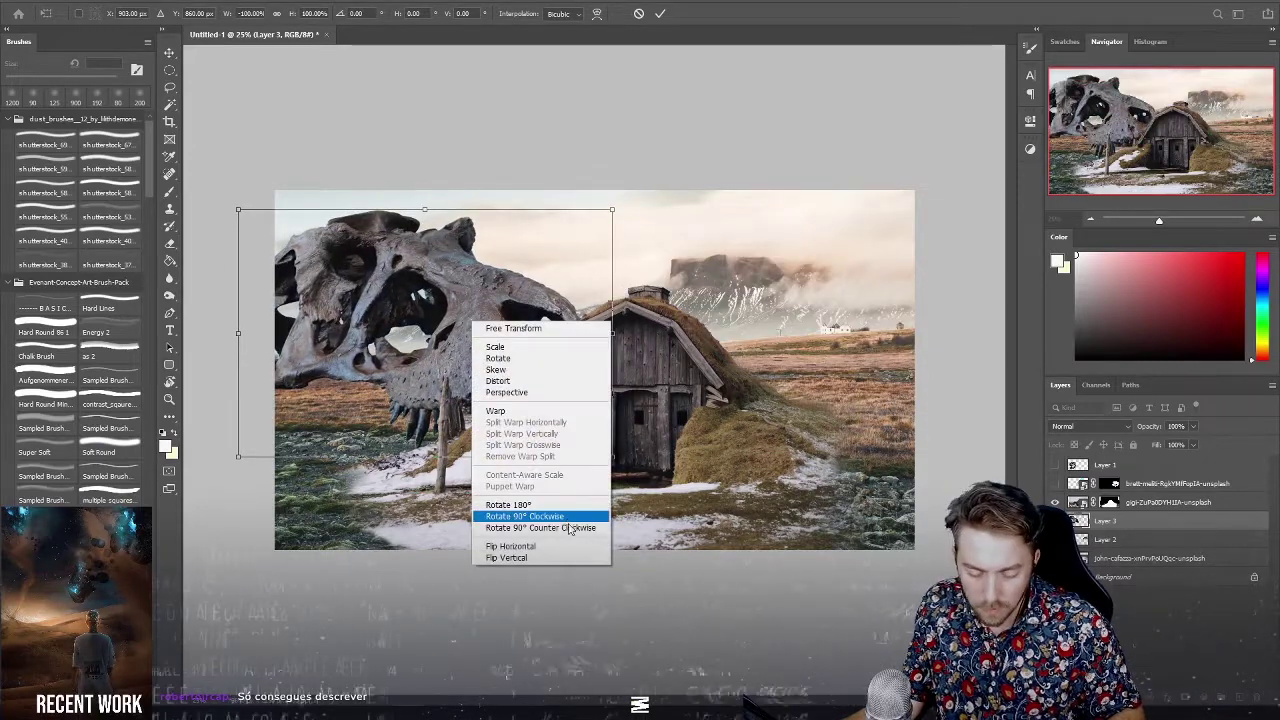
click(510, 546)
drag(510, 337, 310, 352)
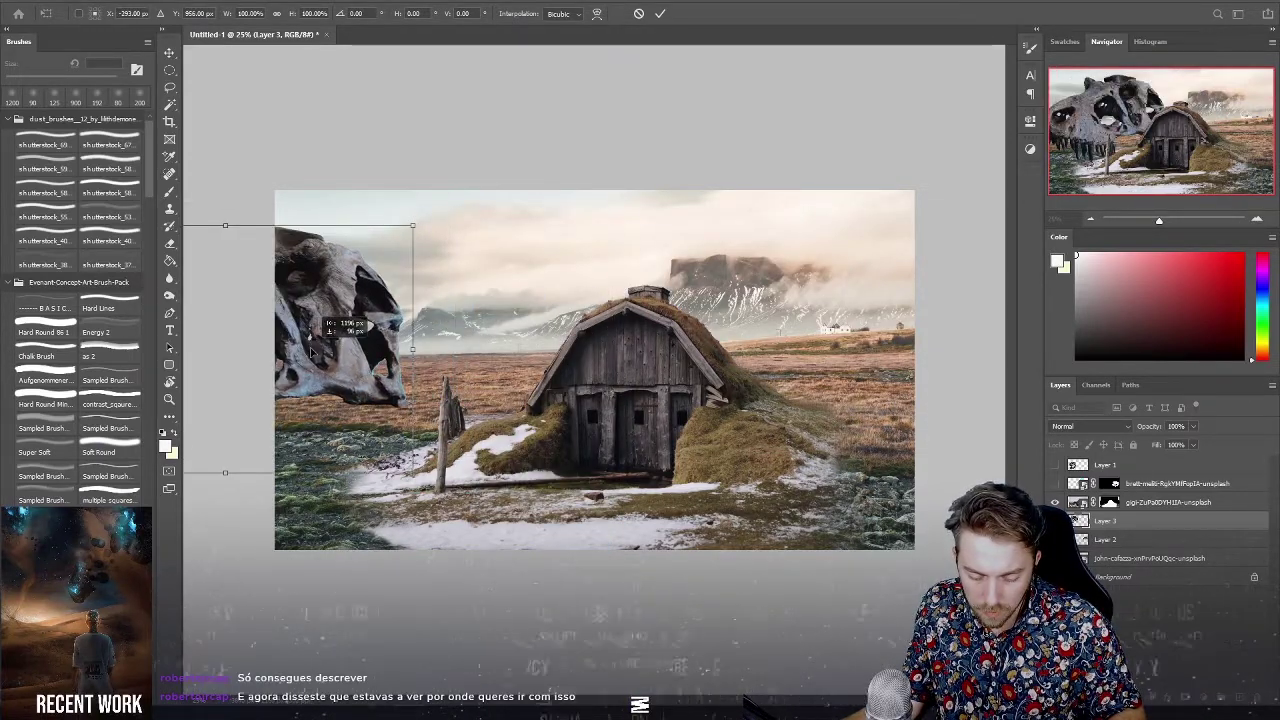
drag(310, 350, 521, 335)
Distort the skull by dragging its corners inward, undoing the last distortion.
drag(620, 209, 612, 209)
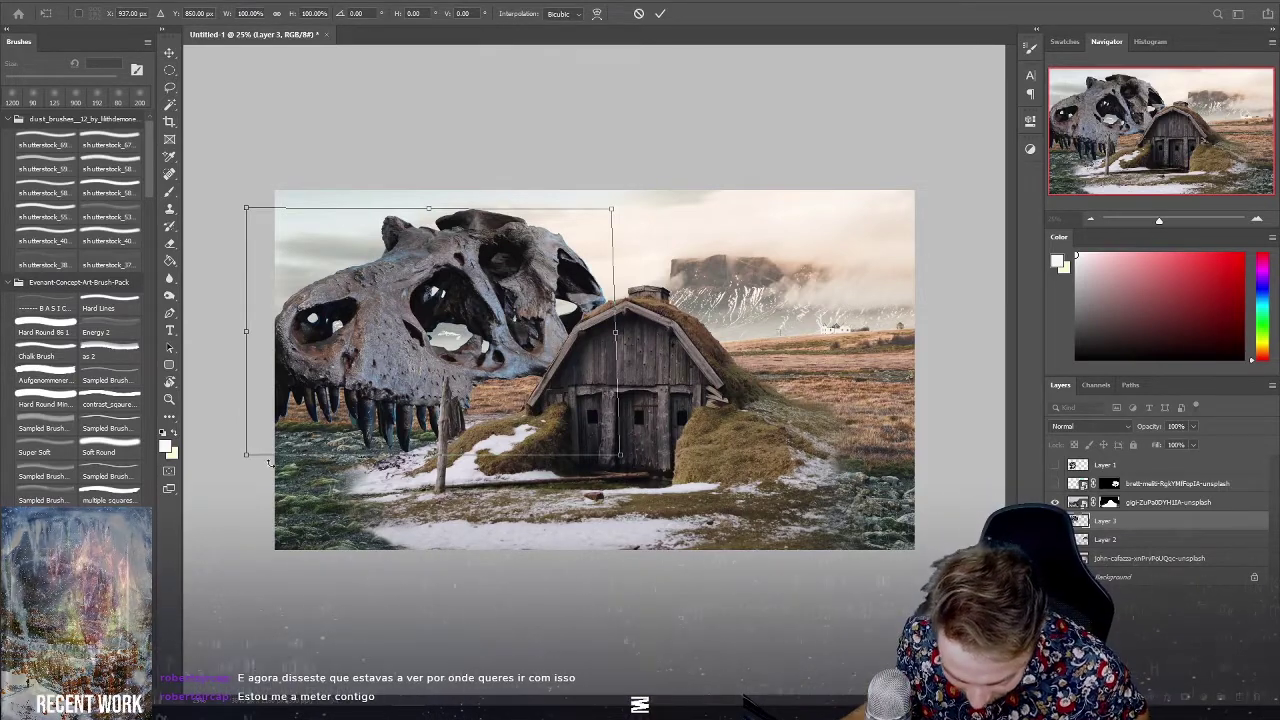
drag(433, 462, 395, 428)
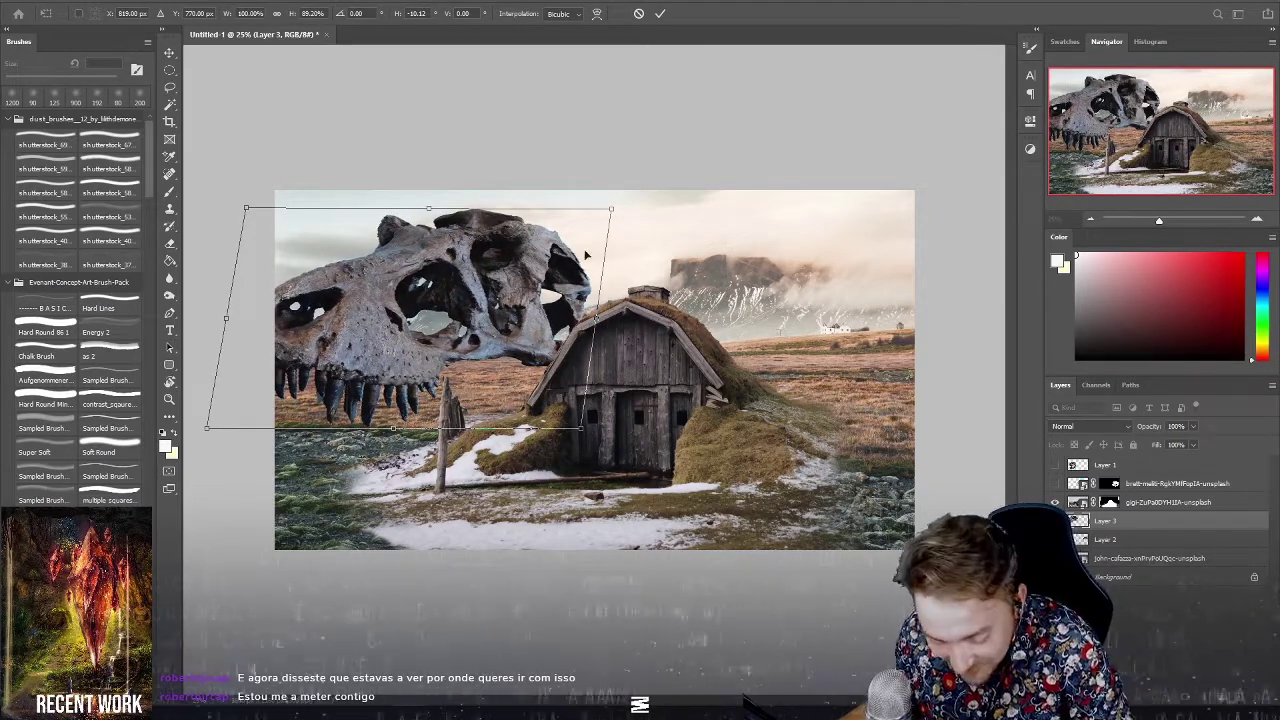
drag(611, 209, 574, 223)
drag(246, 208, 248, 225)
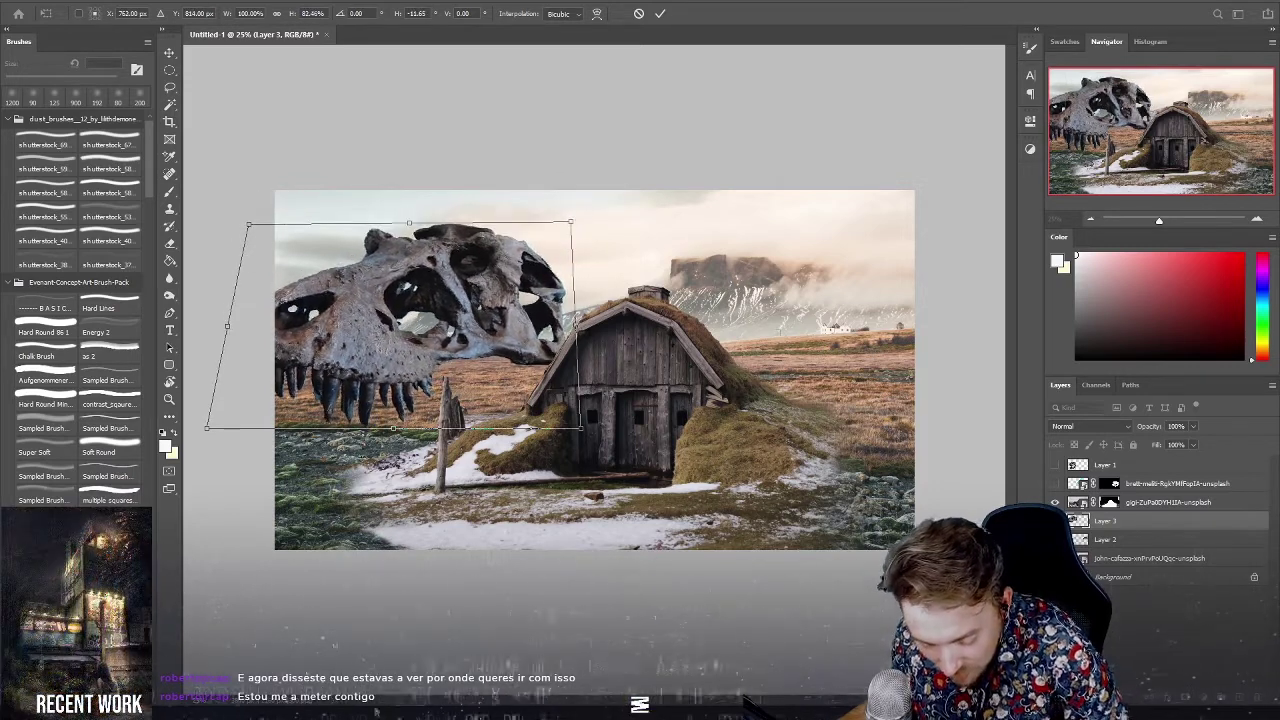
drag(578, 426, 575, 424)
drag(207, 427, 272, 428)
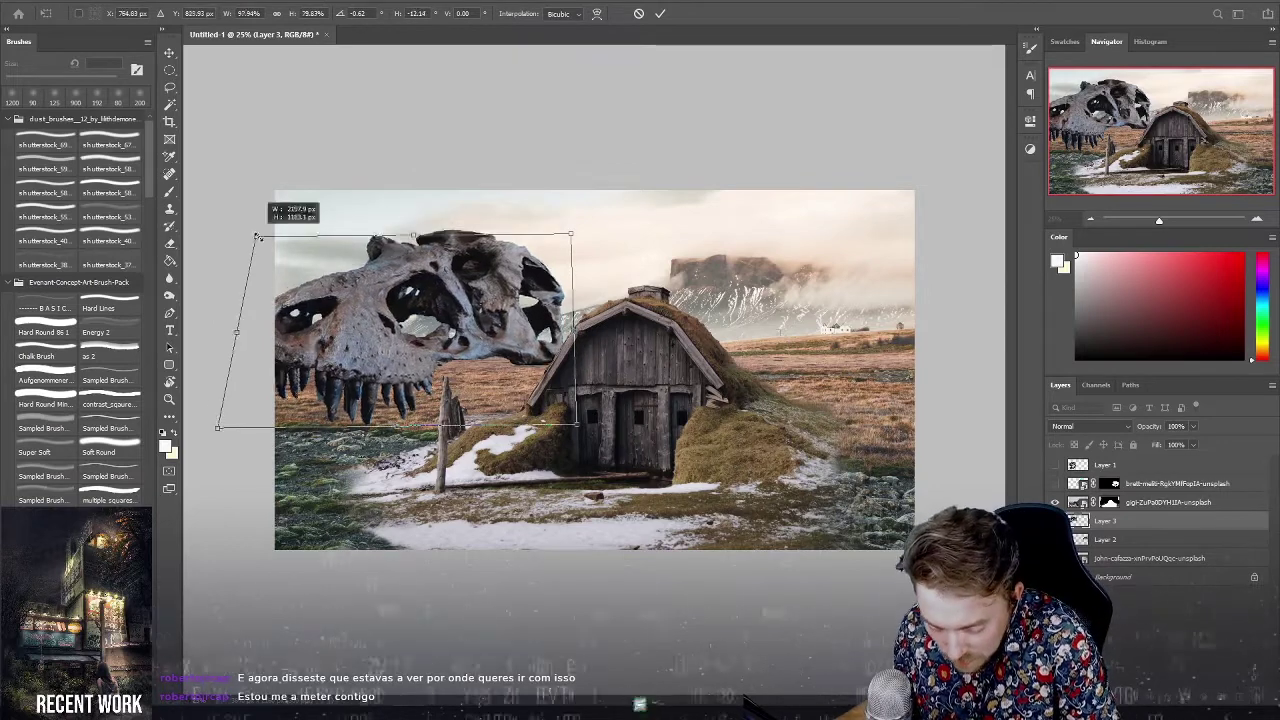
drag(248, 225, 297, 279)
drag(570, 222, 572, 277)
key(ctrl+z)
key(ctrl+z)
key(ctrl+z)
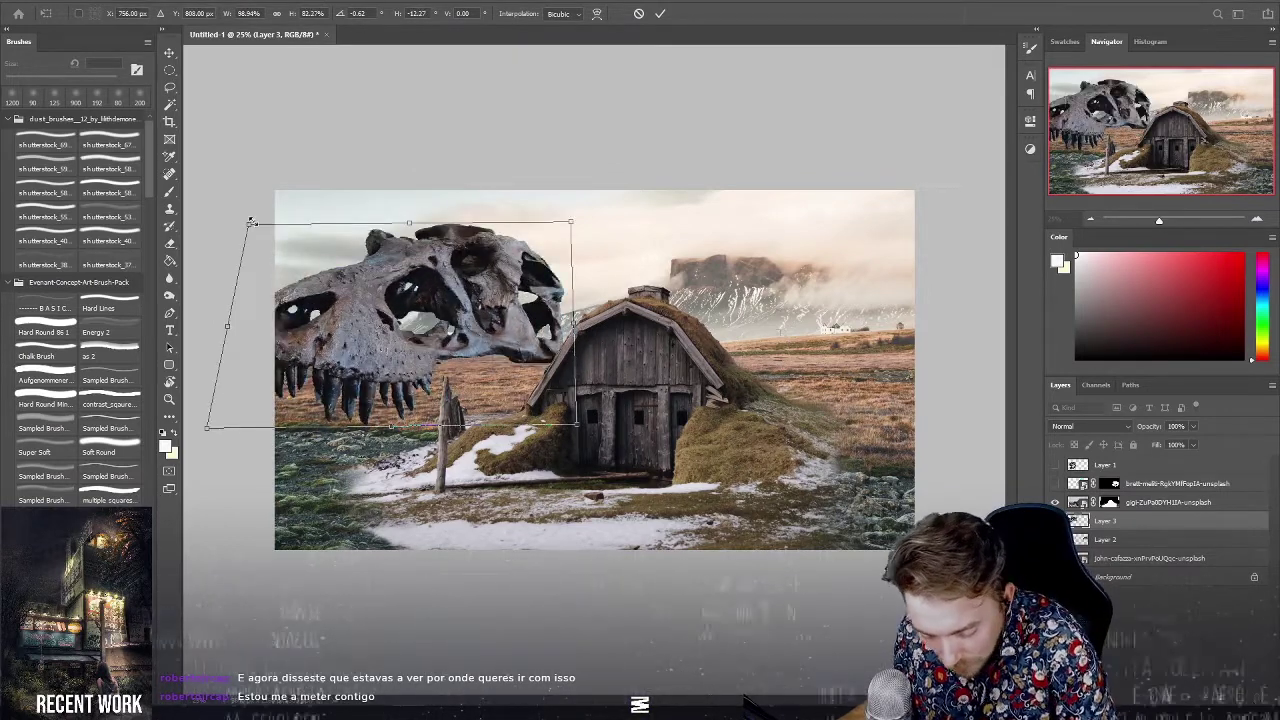
Shrink the skull to about 66% width atop the post and commit the transform.
drag(249, 224, 315, 266)
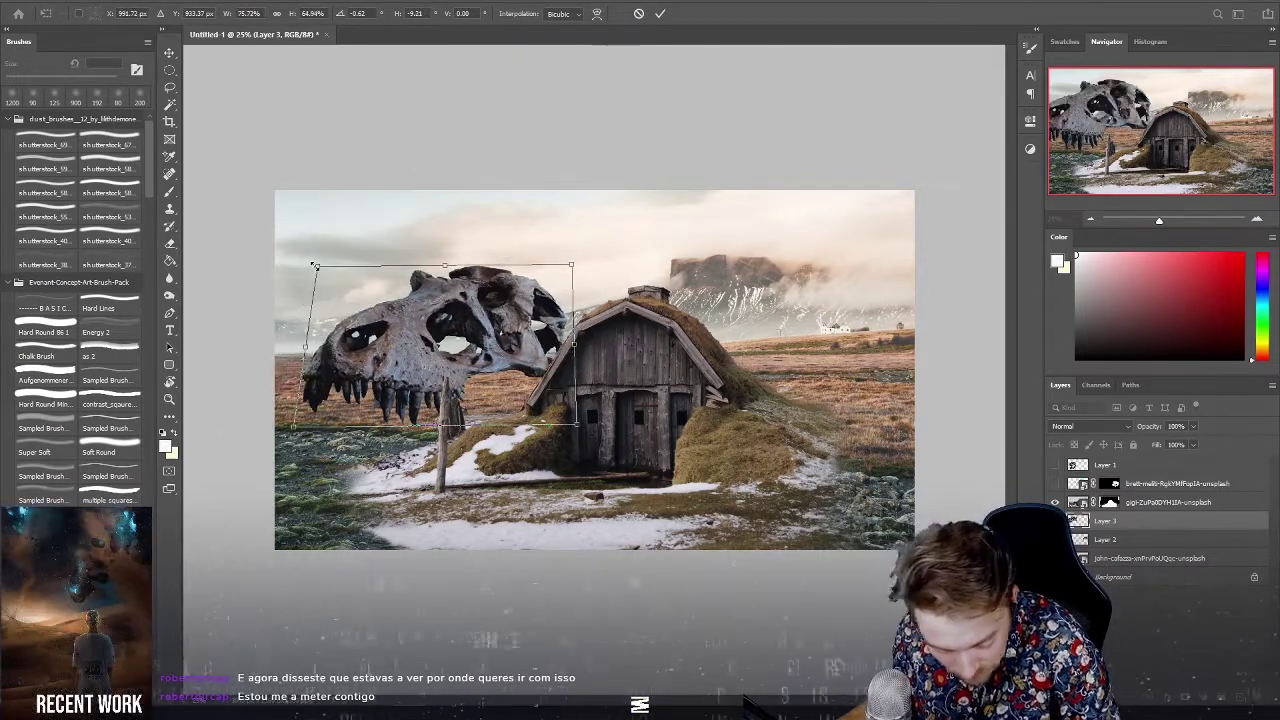
drag(574, 345, 541, 346)
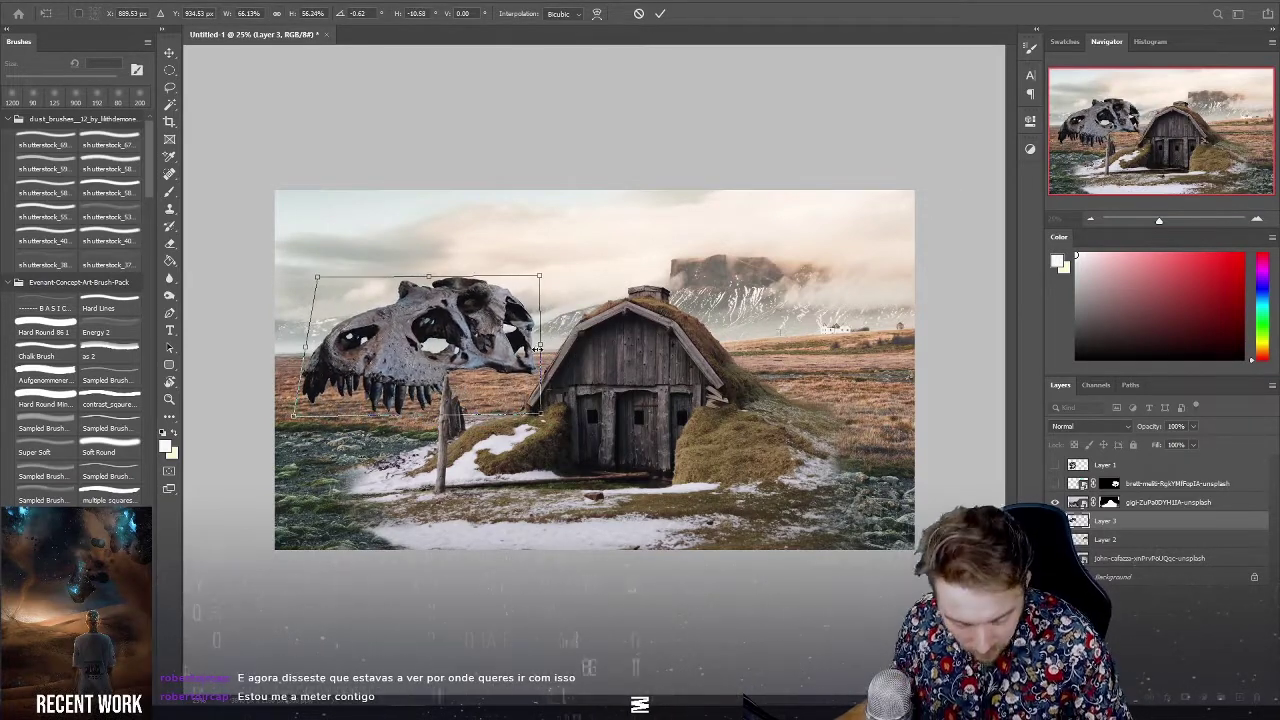
key(Return)
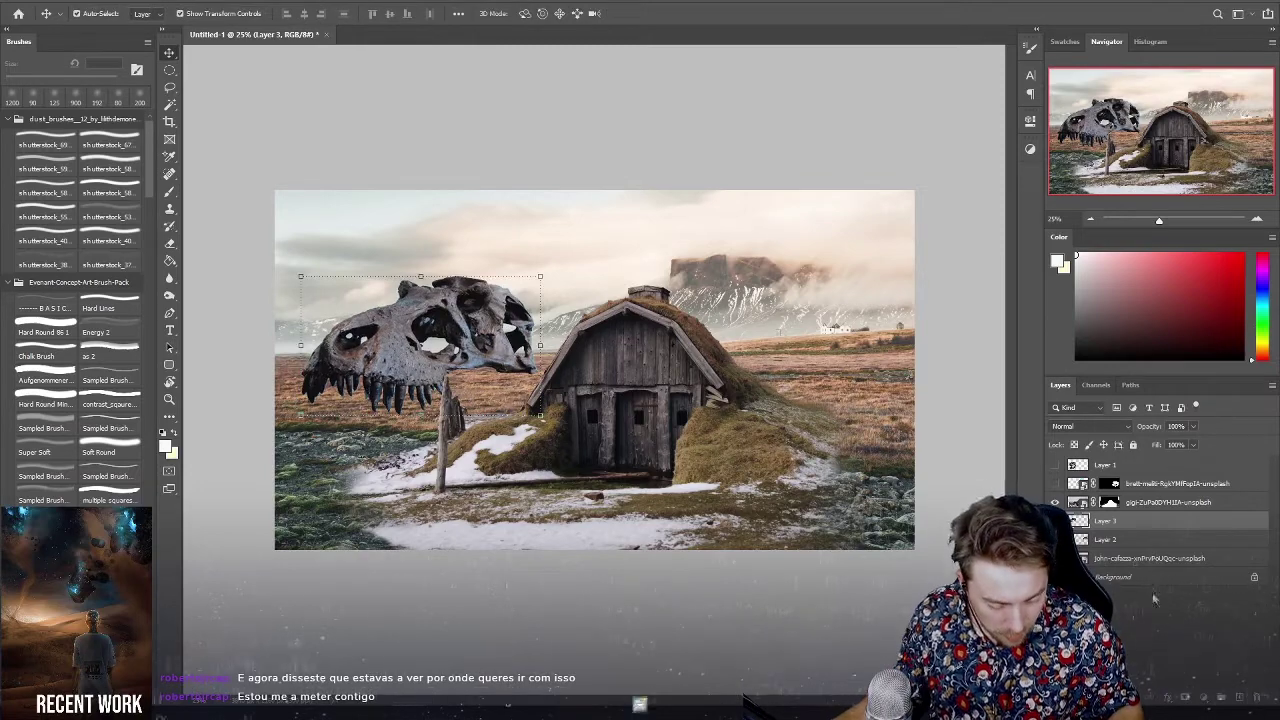
click(1185, 697)
Add a white mask to Layer 3 and switch to a textured Mixer brush at 70 px.
key(ctrl+plus)
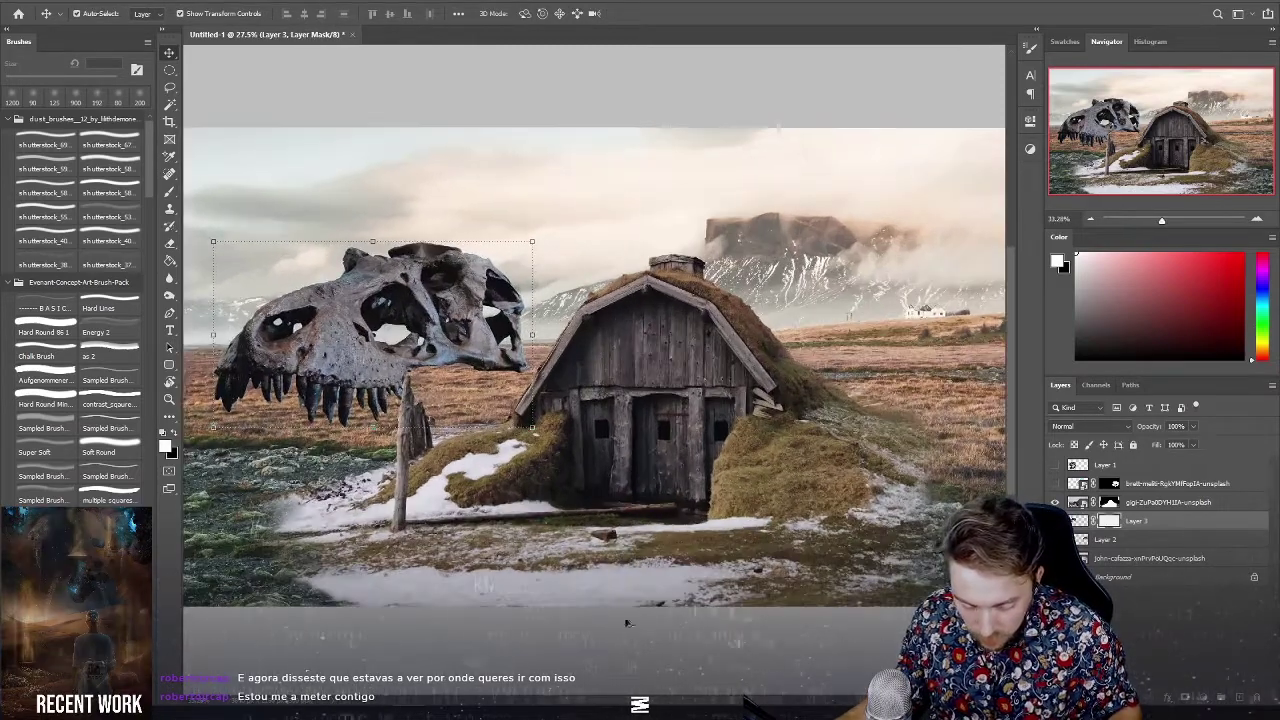
scroll(697, 138, up, 2)
scroll(697, 138, up, 1)
key(e)
key(ctrl+d)
mouse_move(825, 450)
mouse_down()
mouse_move(796, 329)
mouse_move(872, 331)
mouse_up()
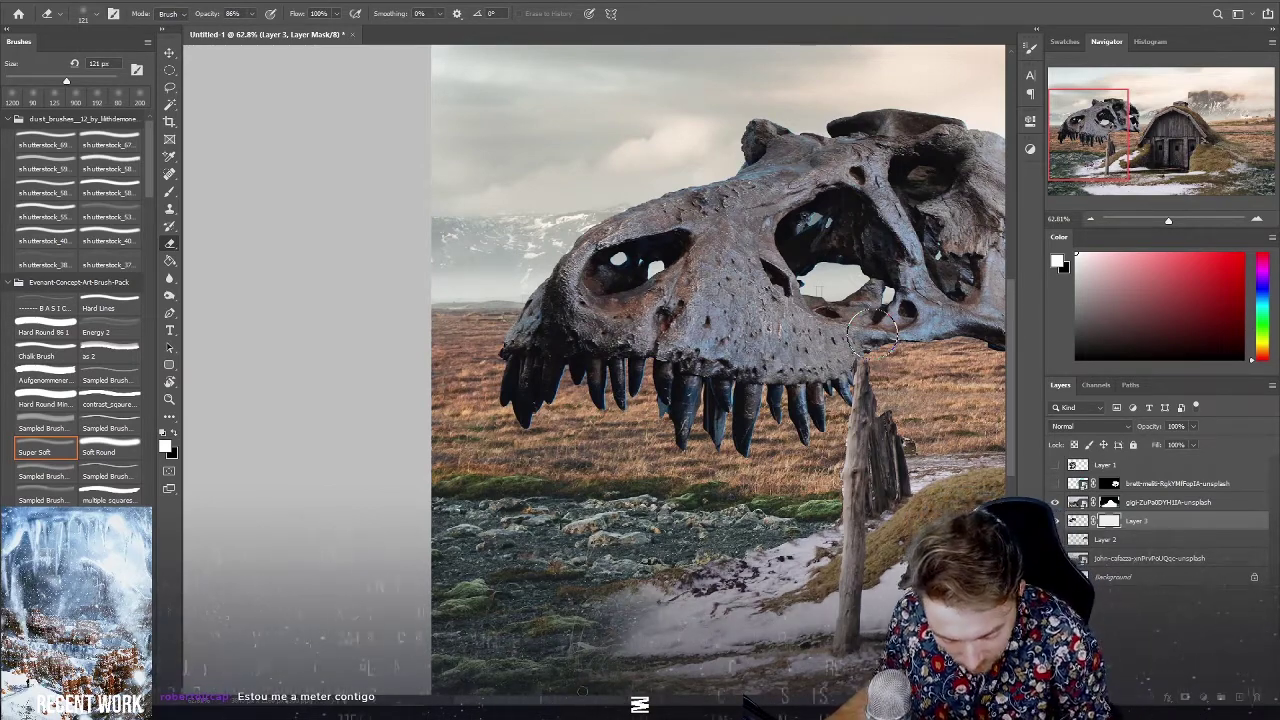
scroll(873, 330, right, 5)
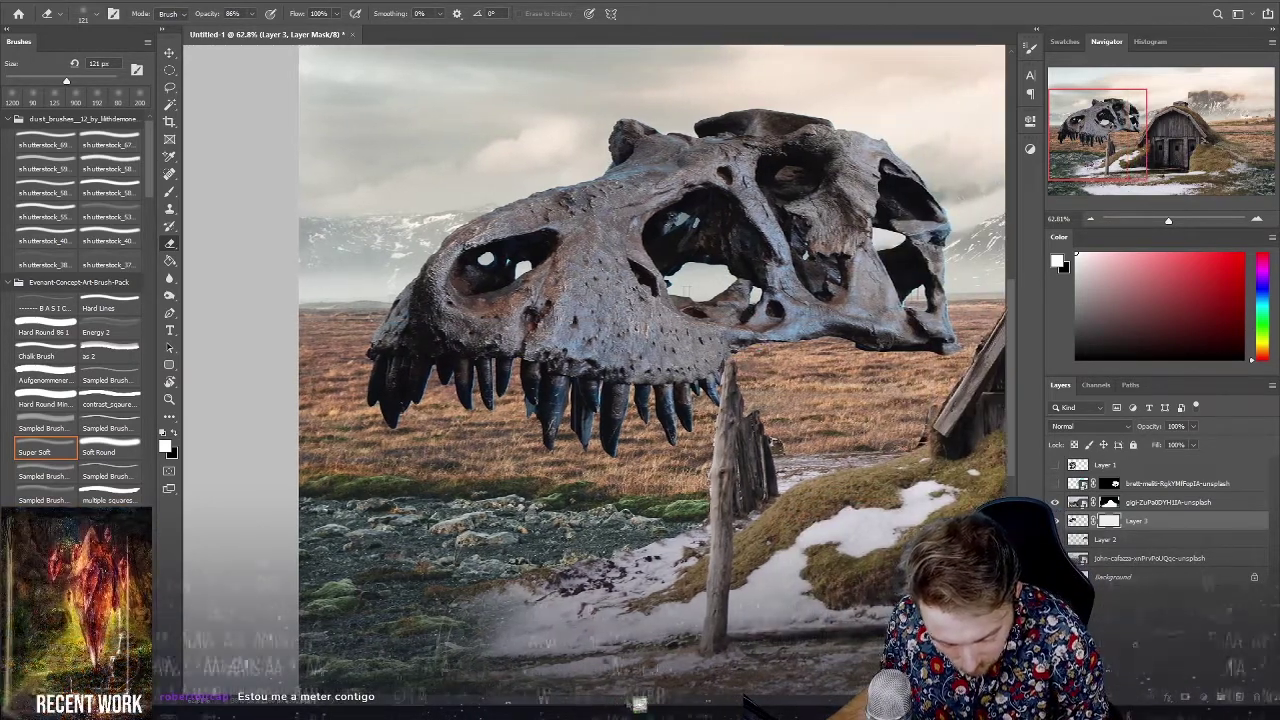
scroll(873, 330, right, 3)
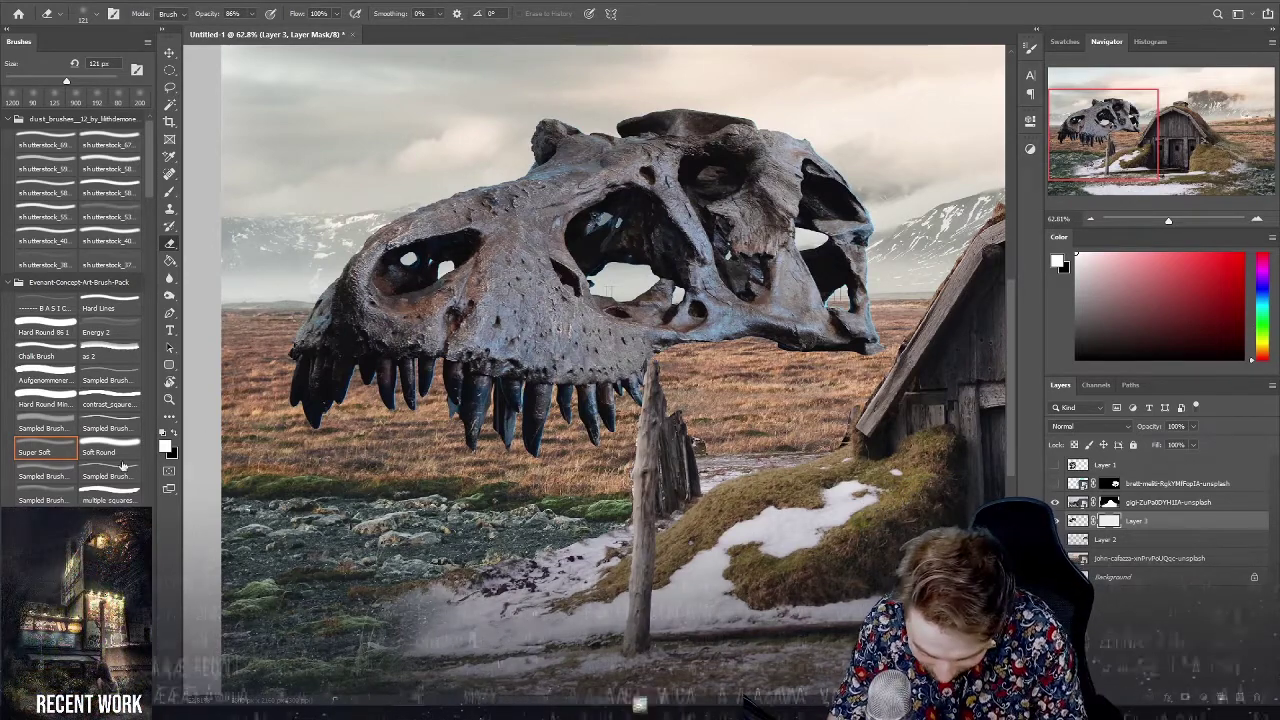
scroll(145, 200, down, 4)
scroll(140, 205, down, 3)
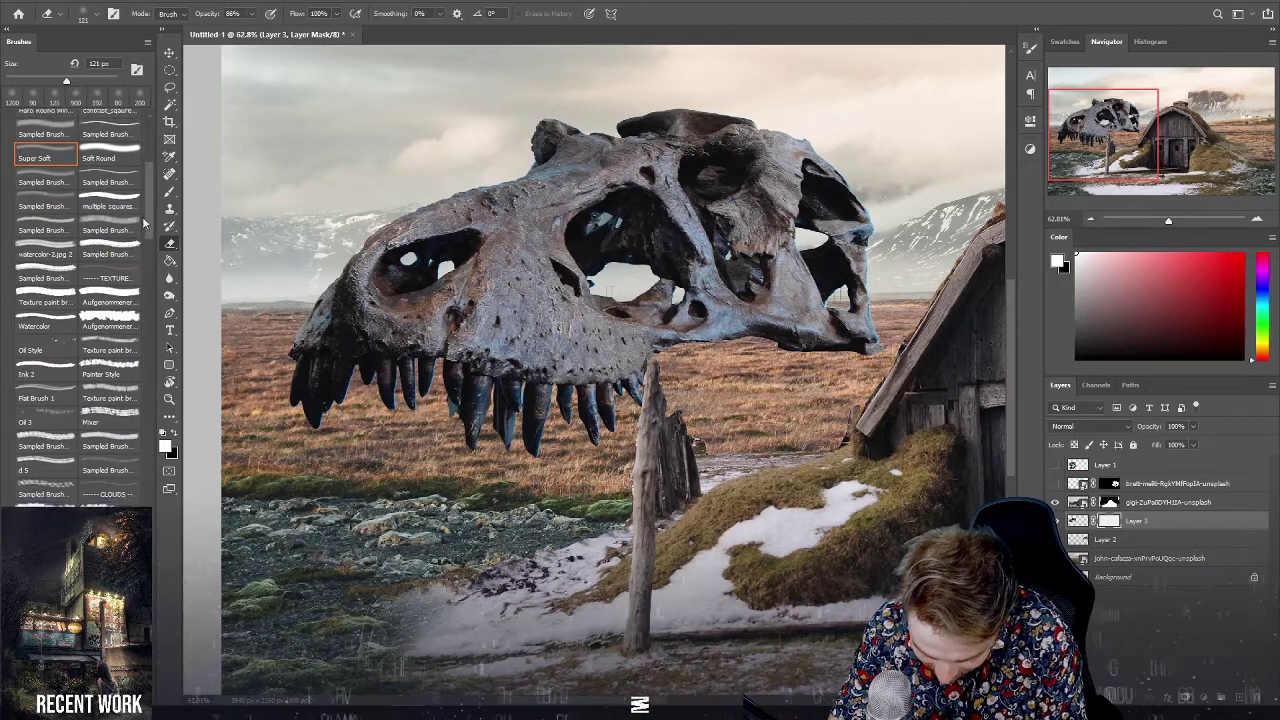
scroll(133, 209, down, 3)
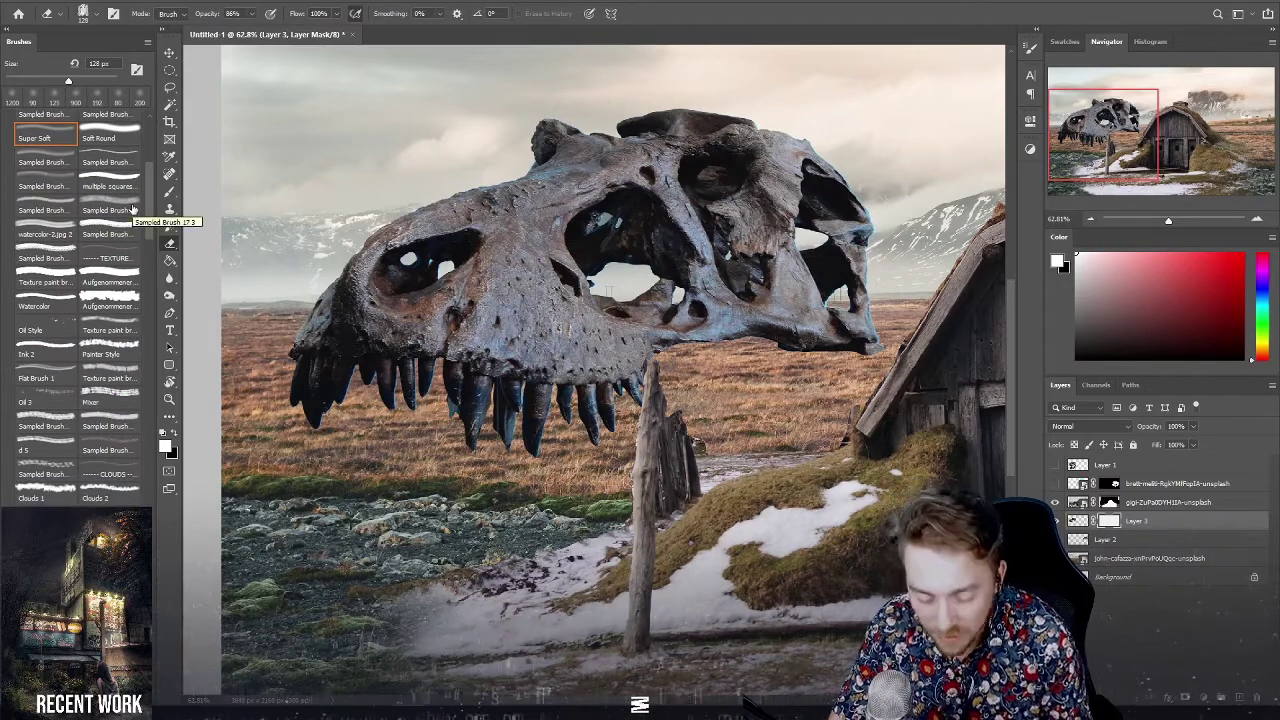
click(110, 398)
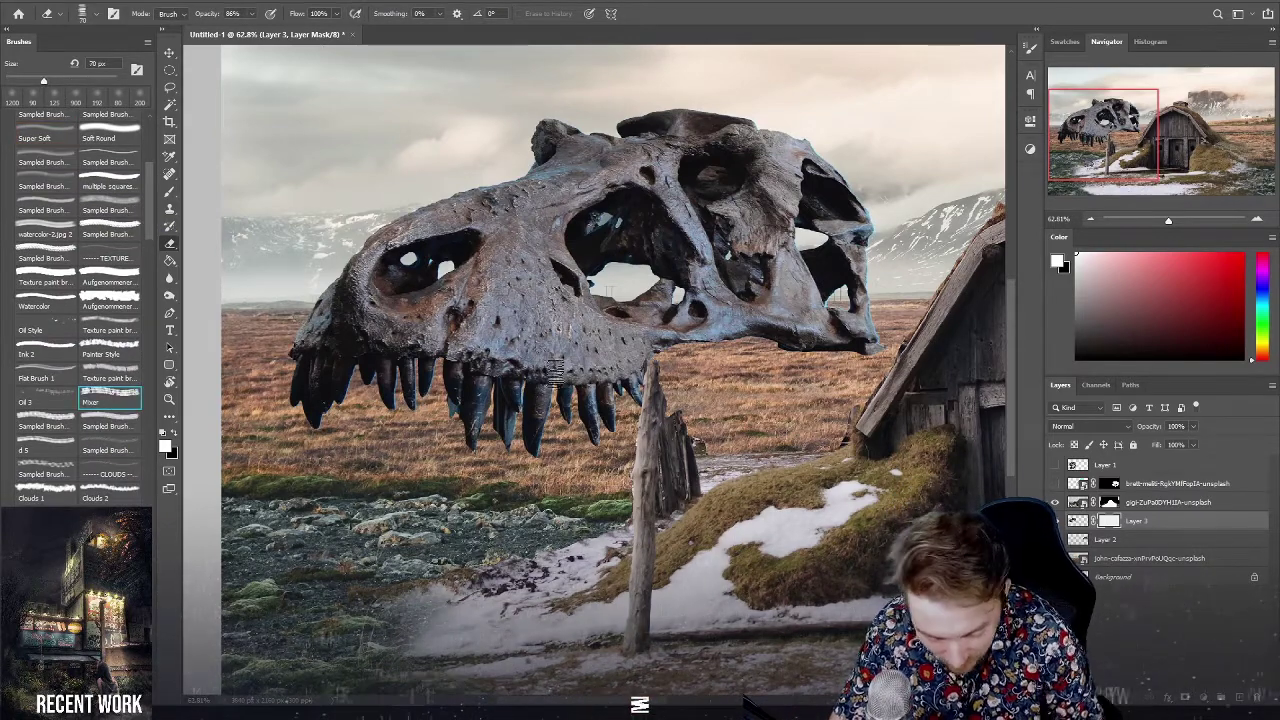
Paint out the skull's teeth and edges on Layer 3's mask with a 60 px brush, then view the whole image.
key(bracketleft)
key(bracketleft)
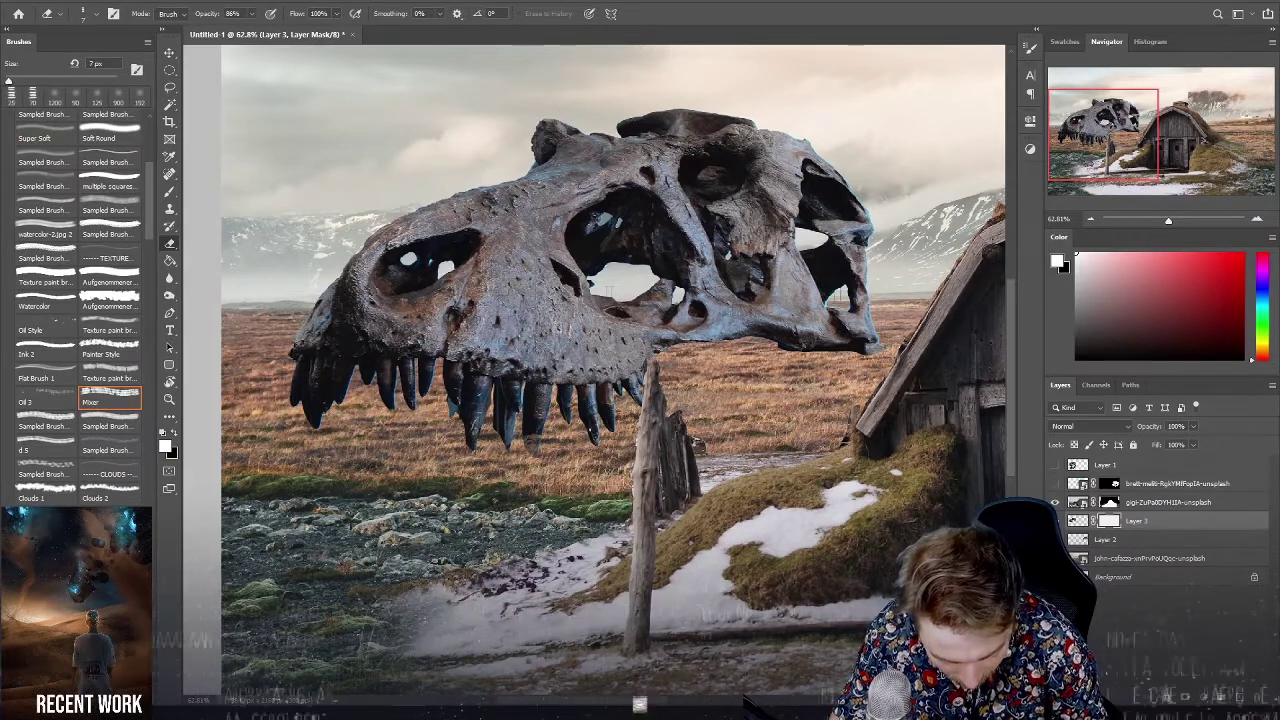
key(bracketright)
key(bracketright)
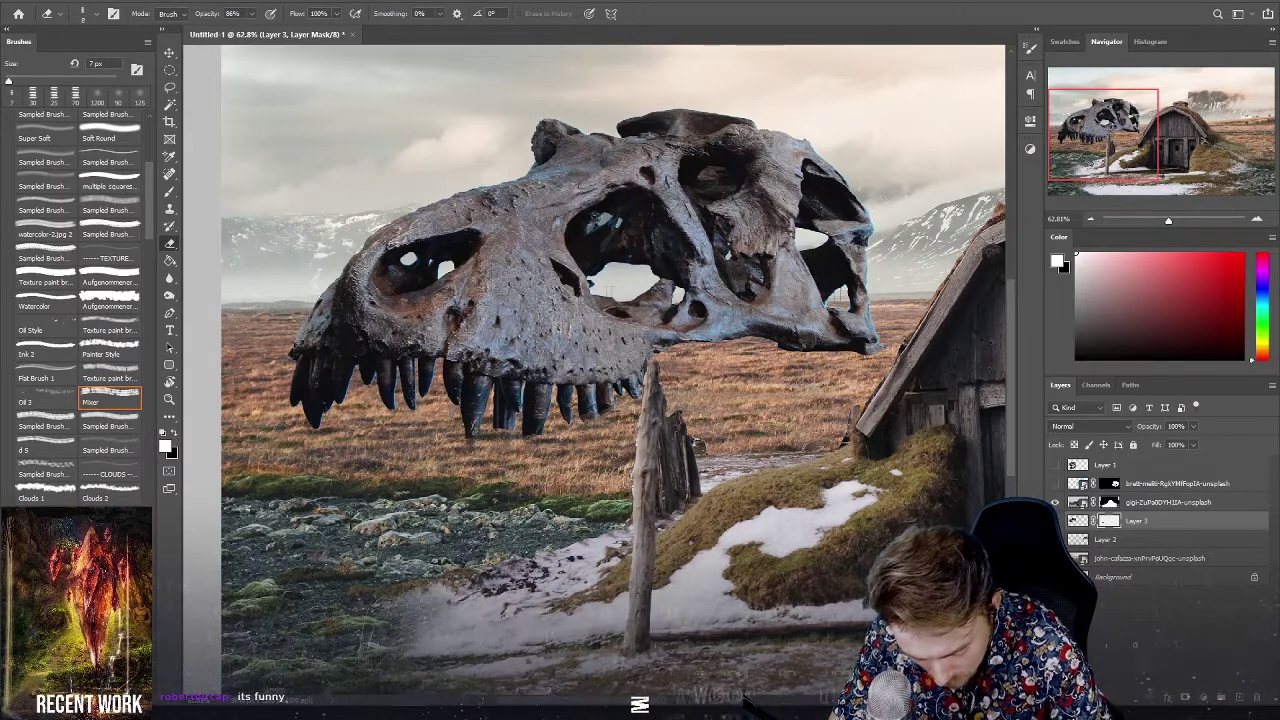
key(bracketright)
key(bracketright)
key(bracketright)
key(bracketright)
key(bracketright)
key(bracketright)
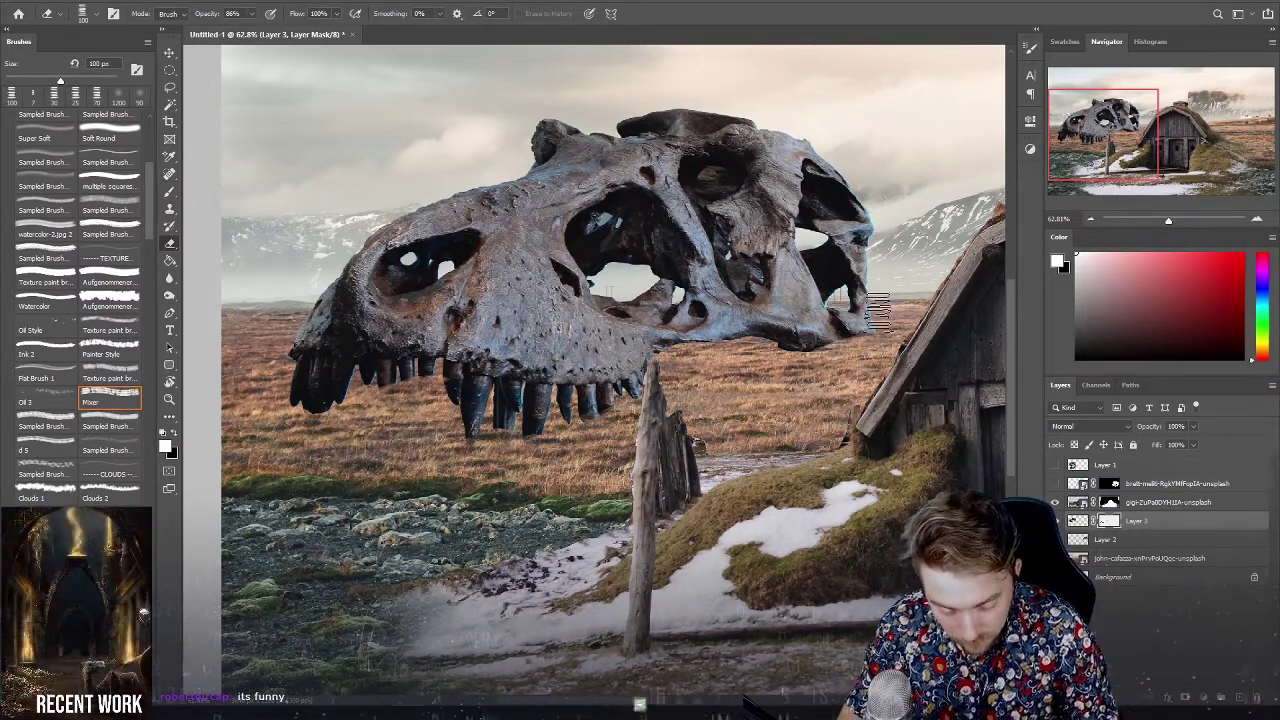
key(ctrl+minus)
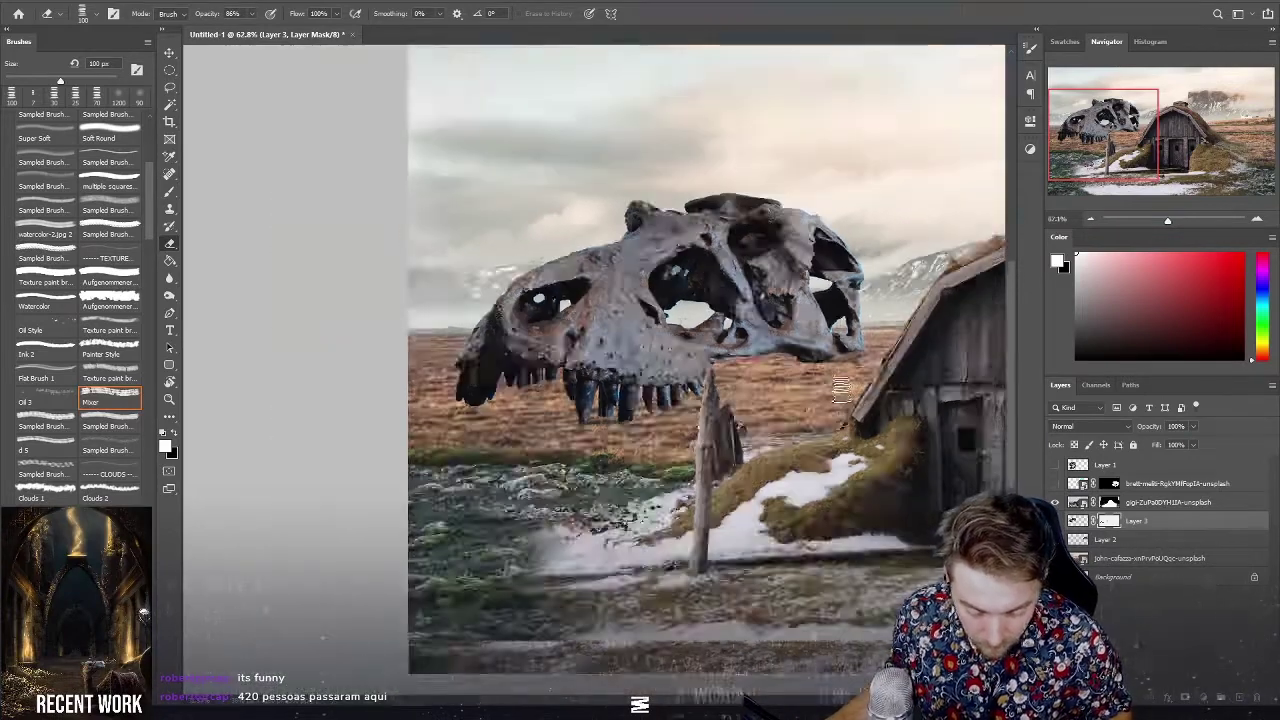
key(ctrl+0)
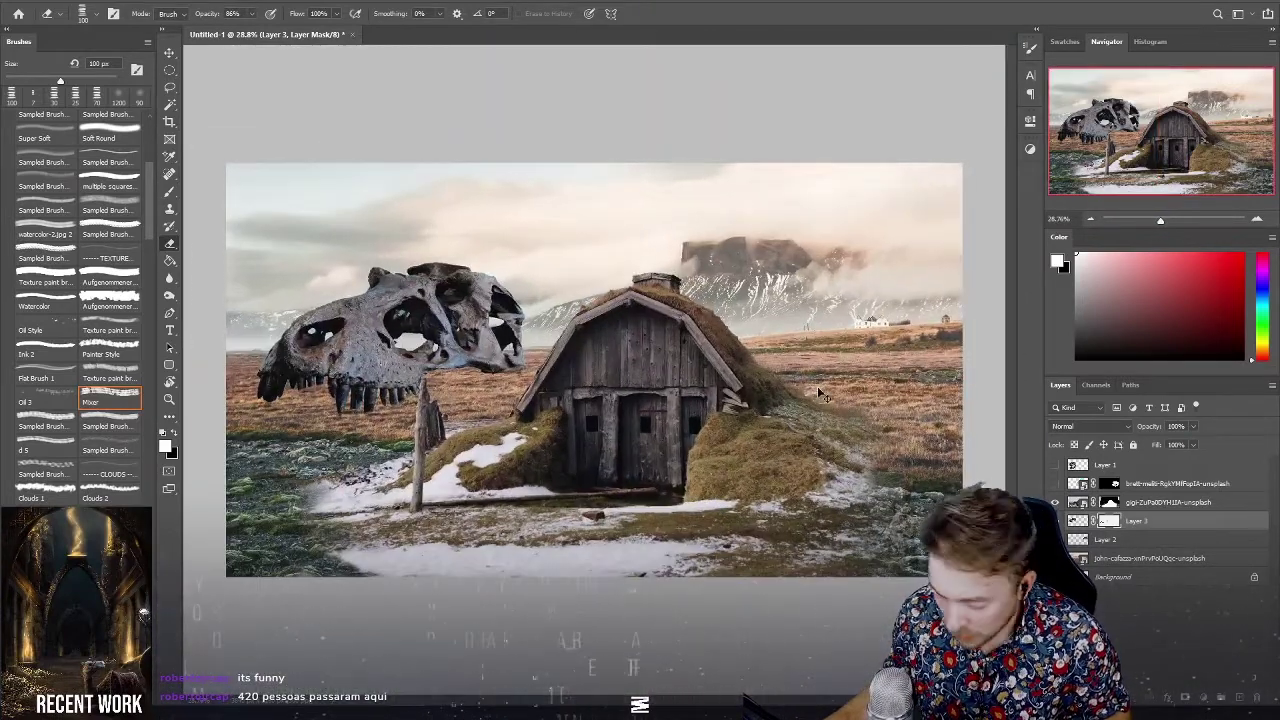
Scale the skull down to about 68% from its top-left corner.
key(ctrl+r)
key(ctrl+t)
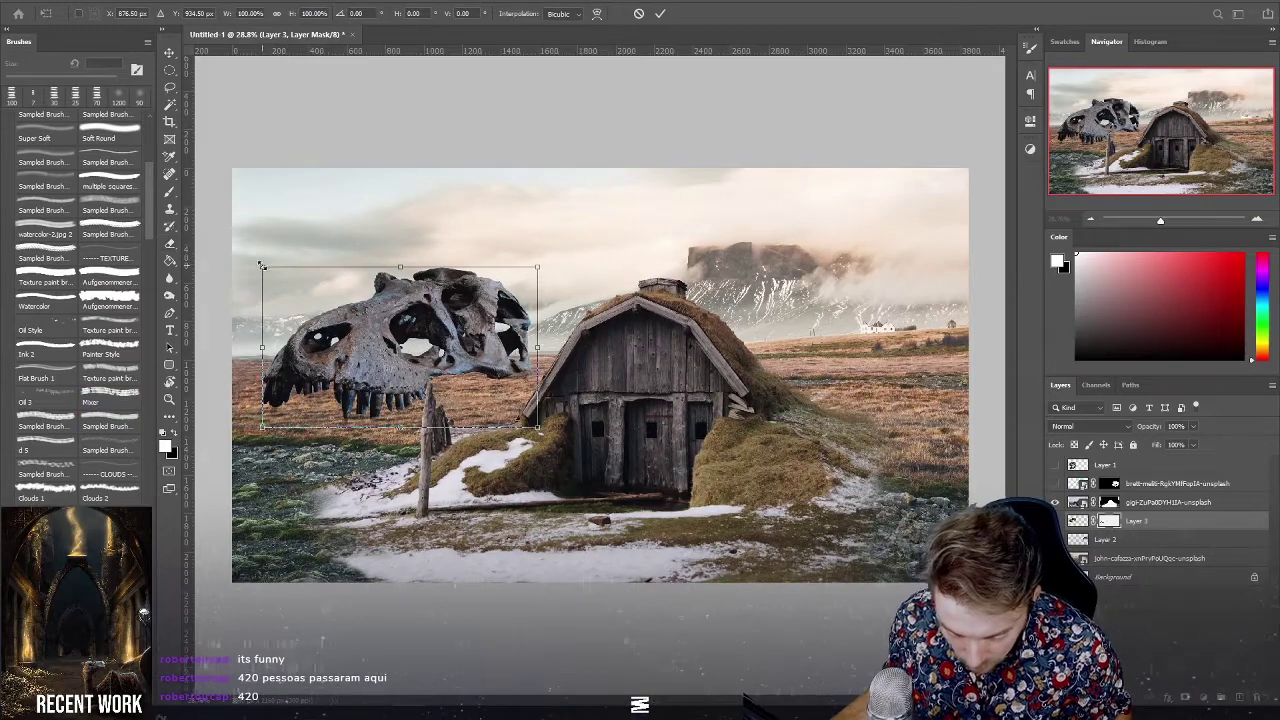
drag(261, 267, 301, 280)
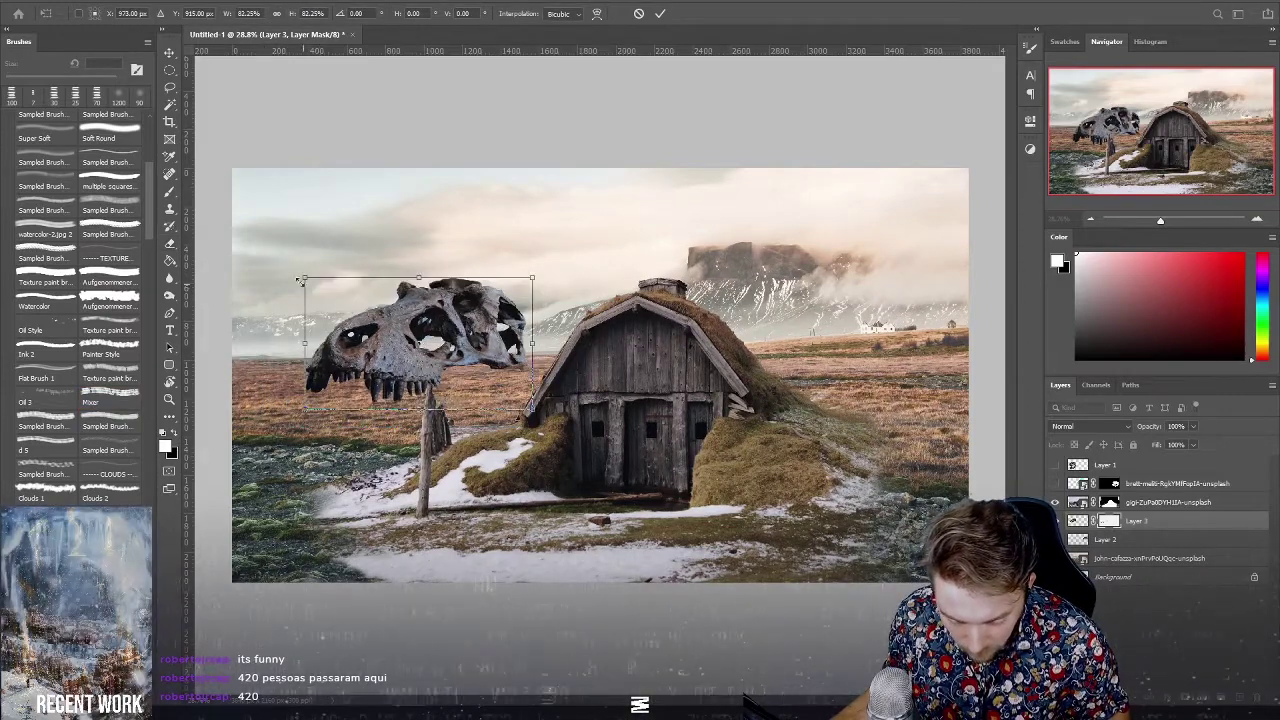
drag(301, 280, 339, 292)
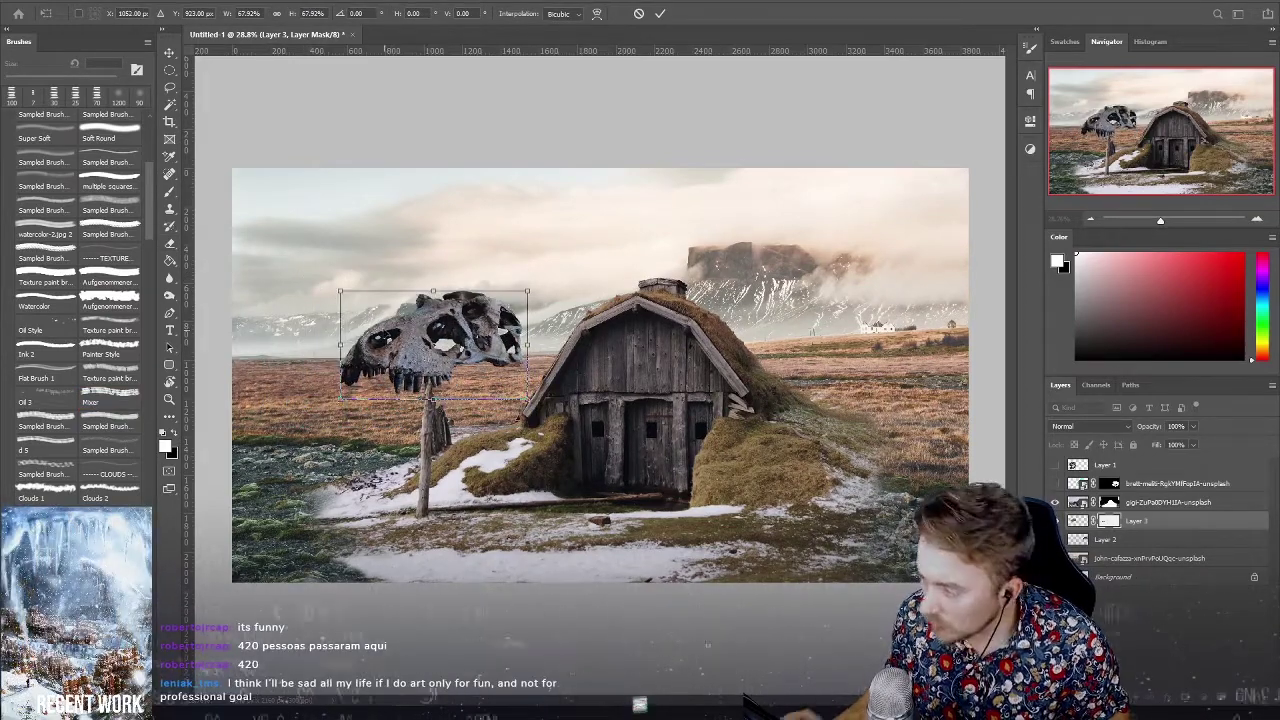
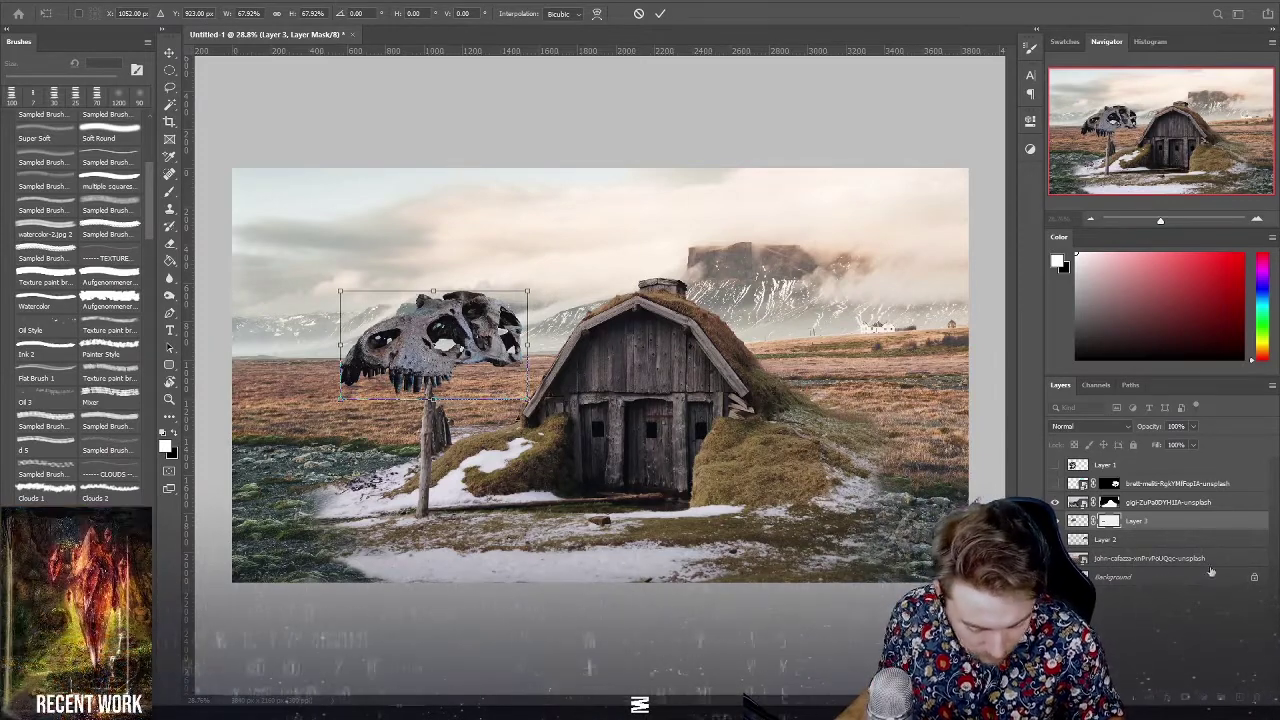
Commit the skull's new size on the post, hide the large skull layer, and reselect Layer 3.
key(Return)
key(e)
click(1150, 484)
click(1054, 483)
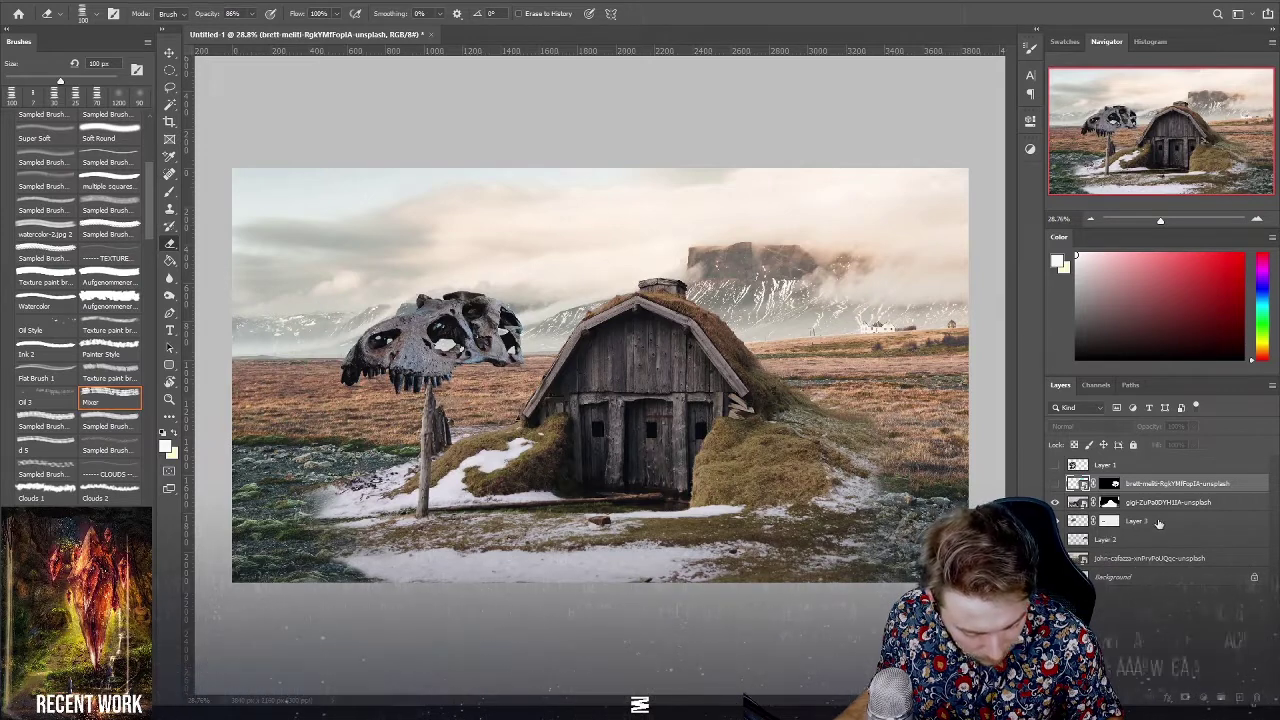
click(1090, 522)
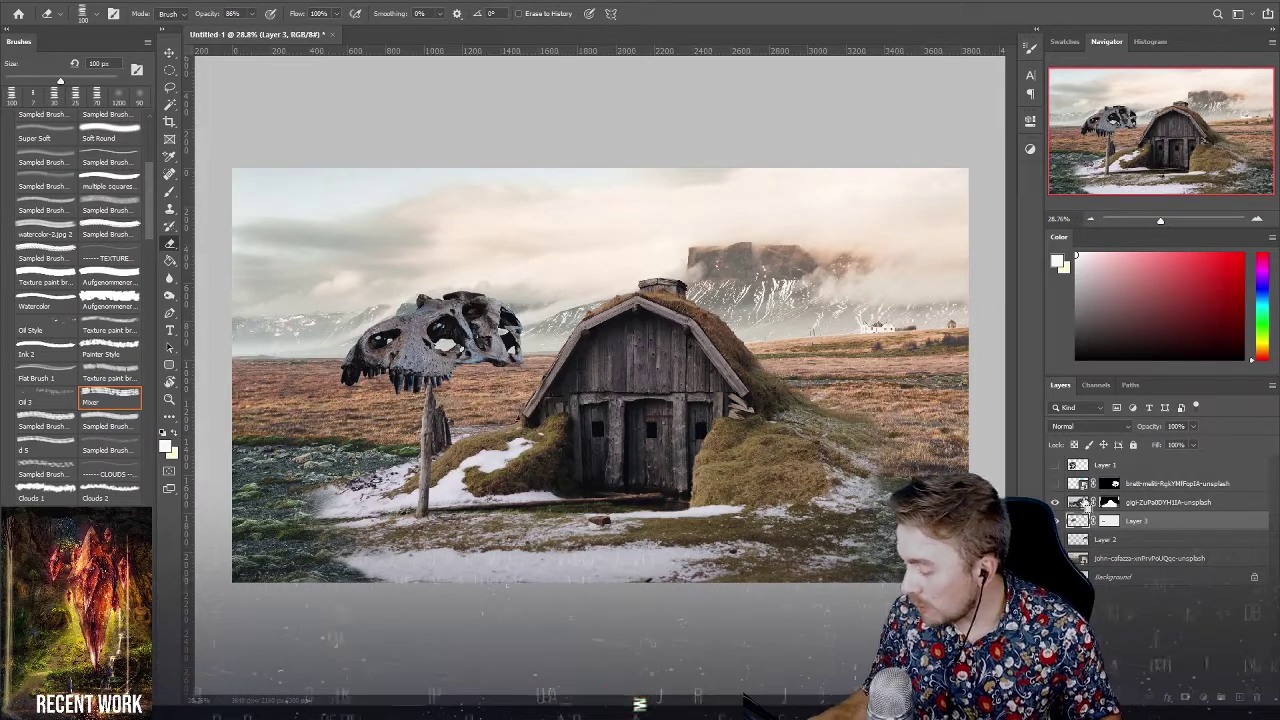
key(ctrl+u)
mouse_move(968, 376)
mouse_down()
mouse_move(940, 376)
mouse_move(963, 376)
mouse_move(971, 409)
mouse_move(959, 410)
mouse_move(1000, 443)
mouse_move(977, 447)
mouse_up()
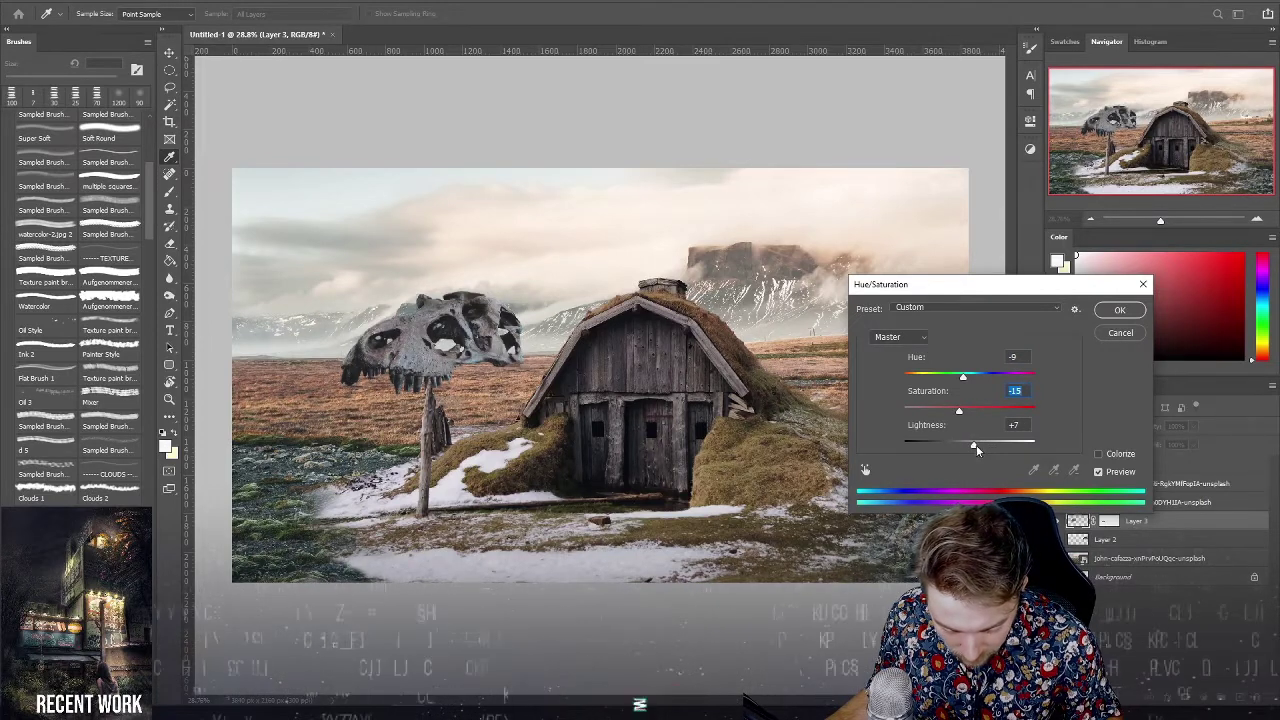
click(977, 447)
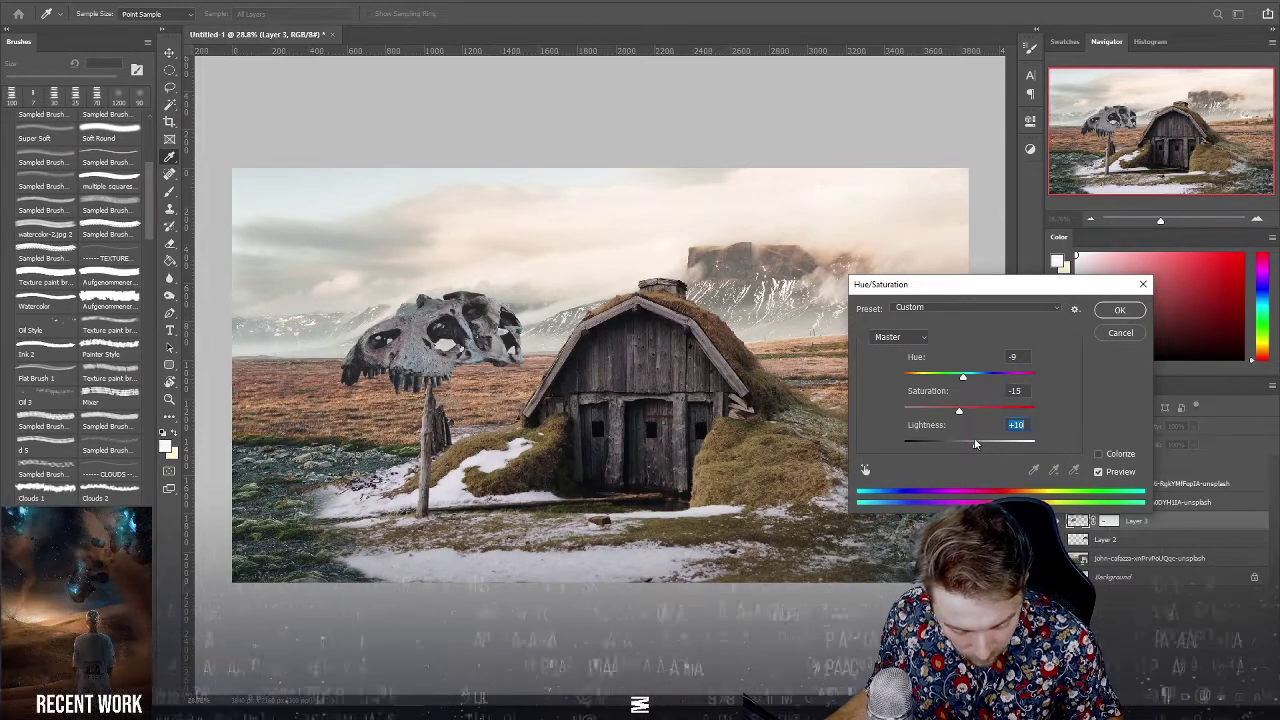
click(1118, 333)
key(e)
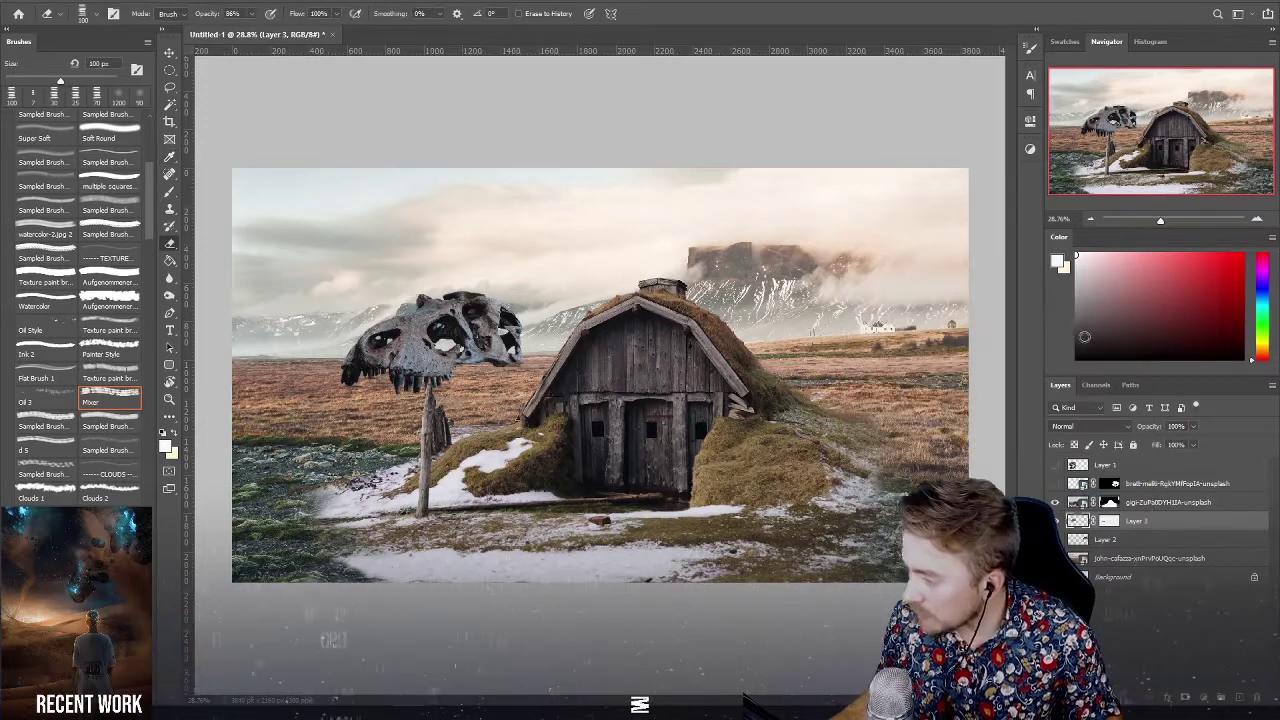
key(ctrl+l)
Lift the skull's RGB Levels output black to 33 and tweak its midtones.
drag(589, 140, 795, 143)
drag(720, 337, 741, 331)
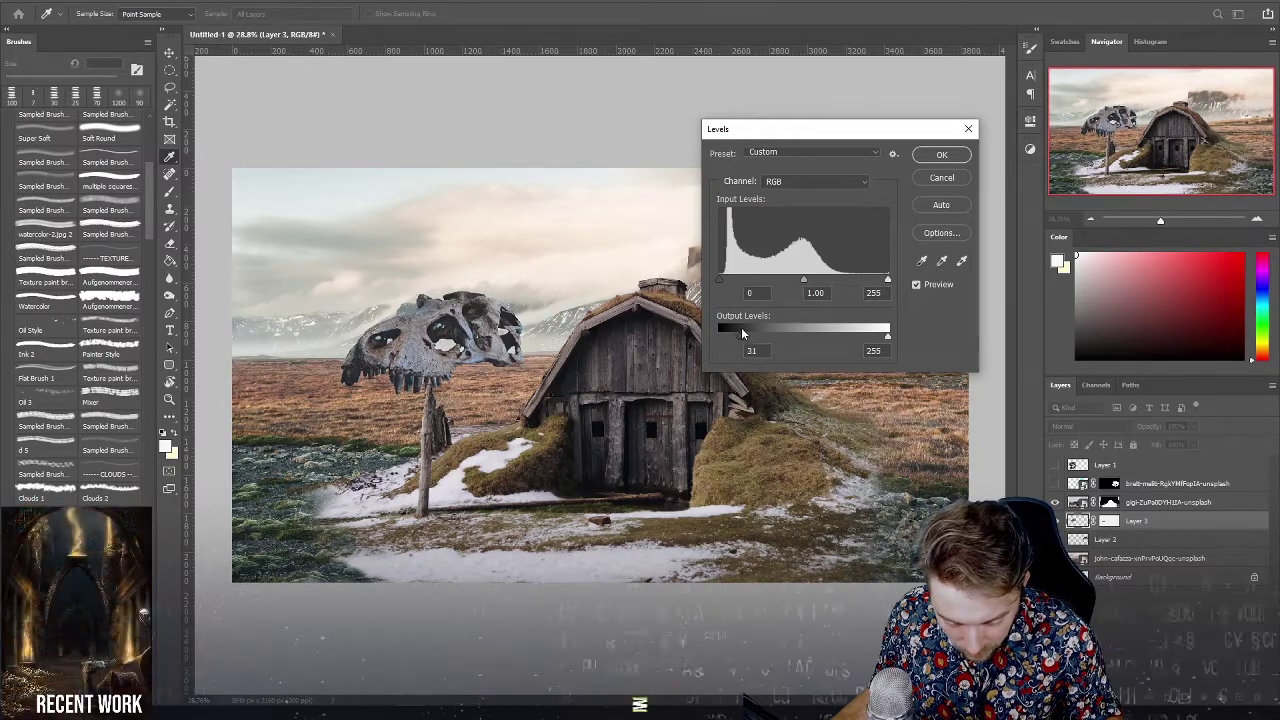
drag(796, 280, 807, 278)
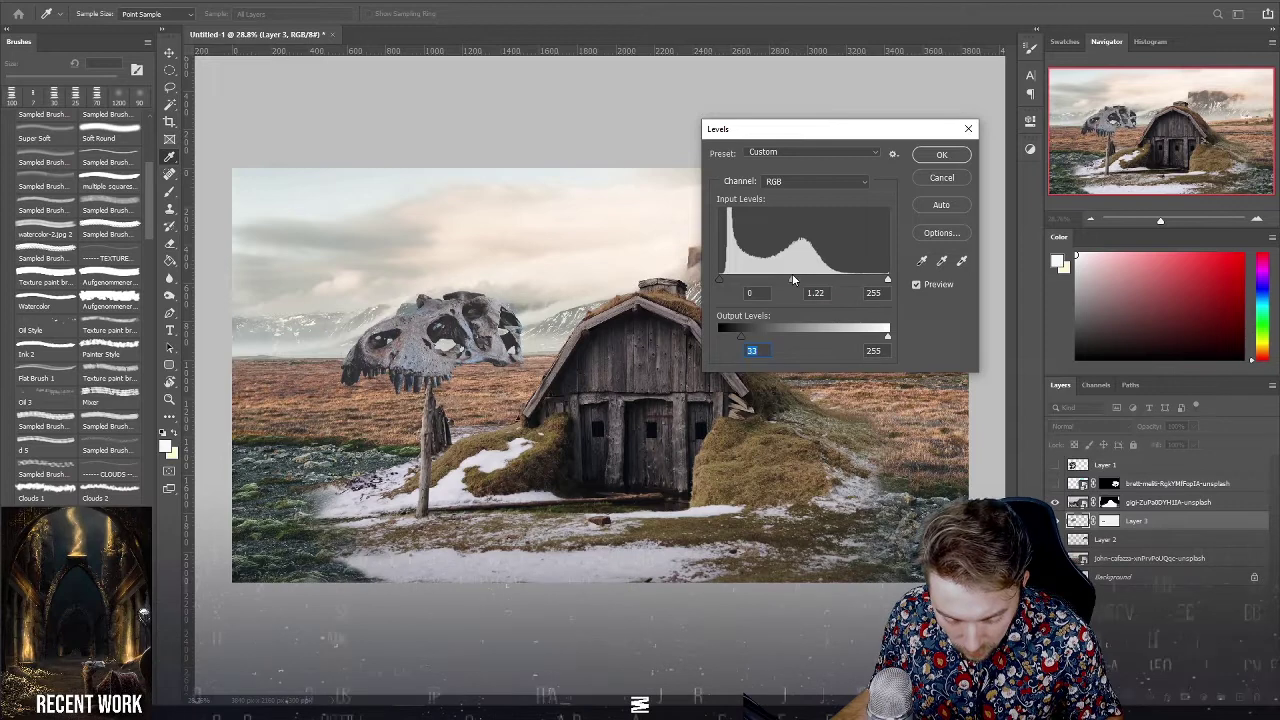
In the Blue channel, lower output white to 235 with midtones around 1.04.
click(807, 186)
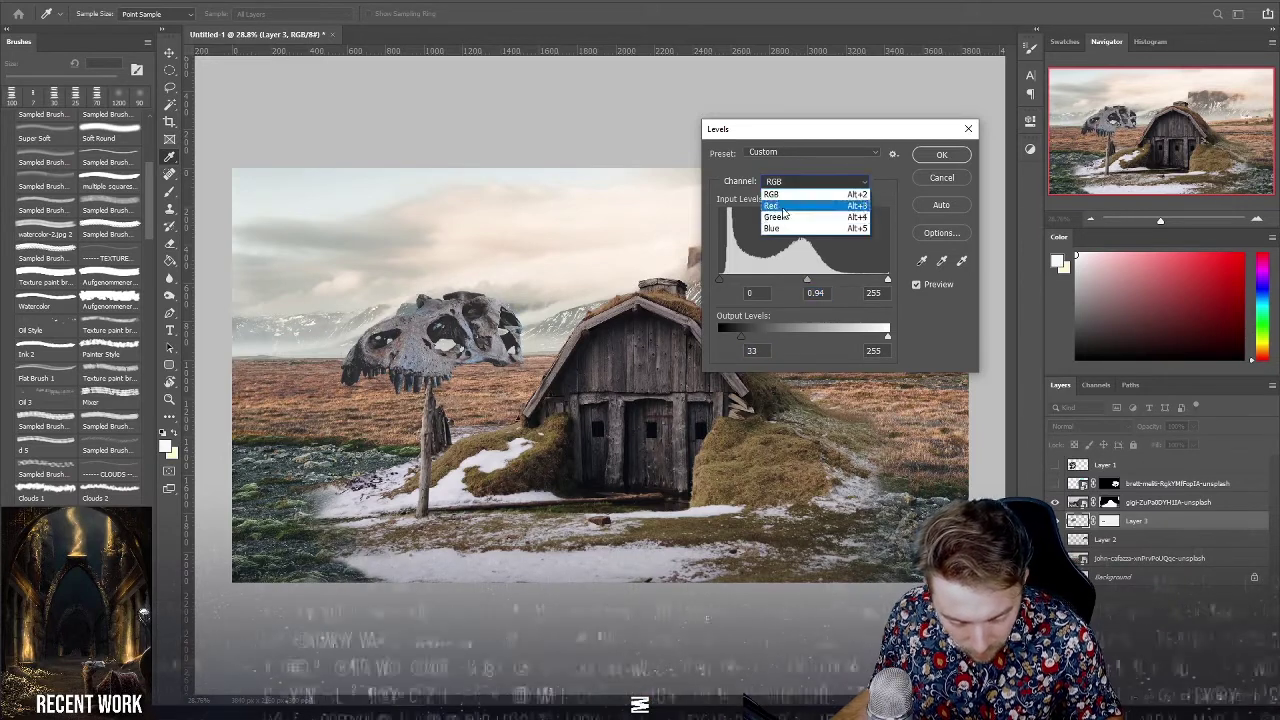
click(779, 230)
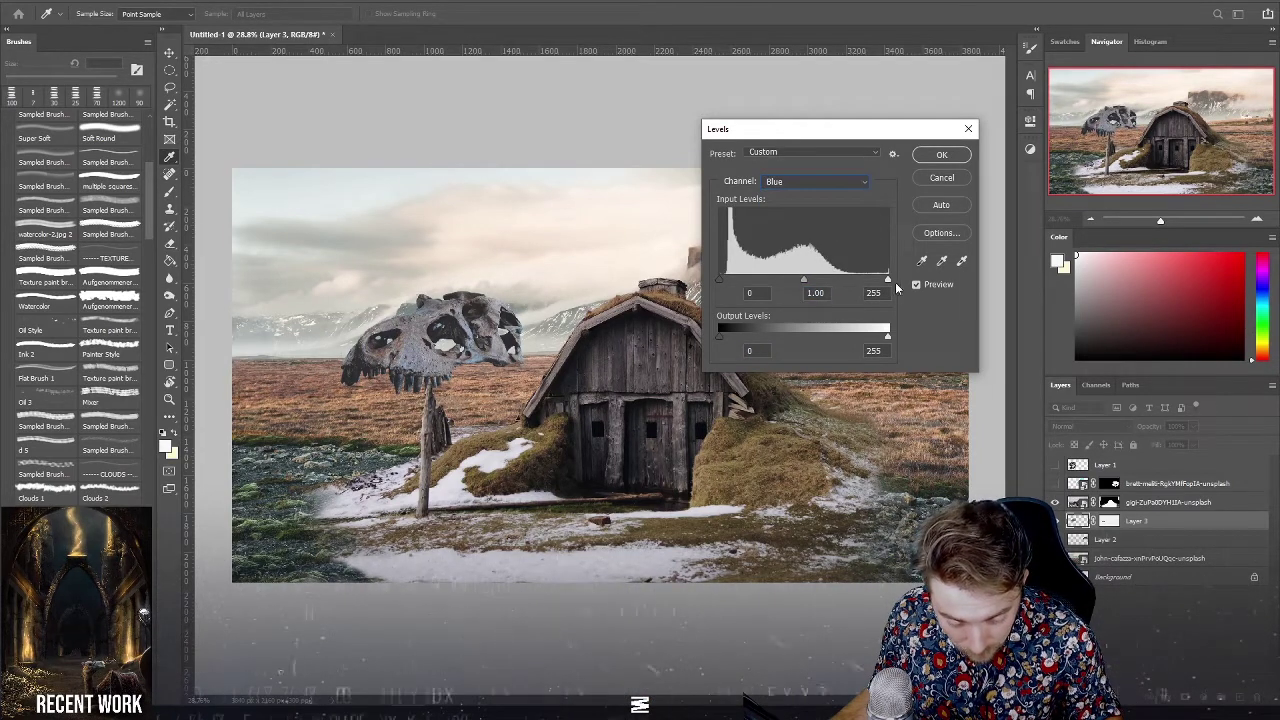
click(887, 278)
drag(889, 337, 864, 335)
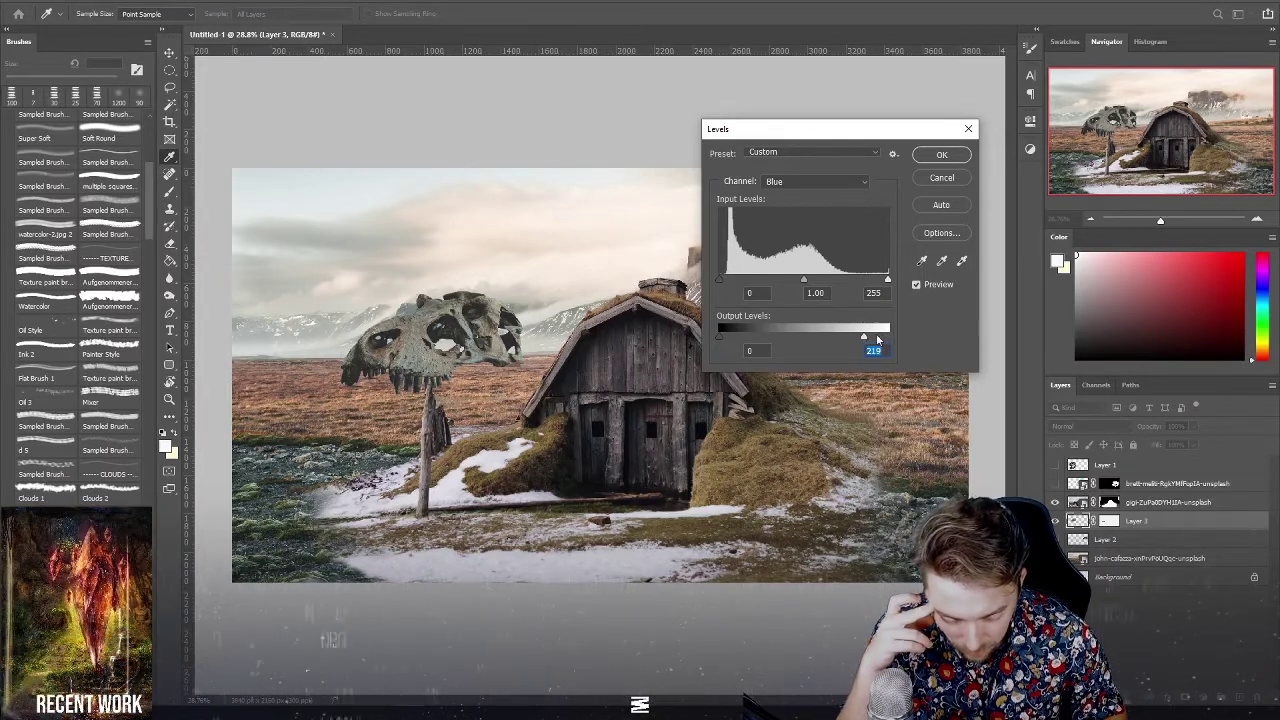
drag(865, 337, 876, 337)
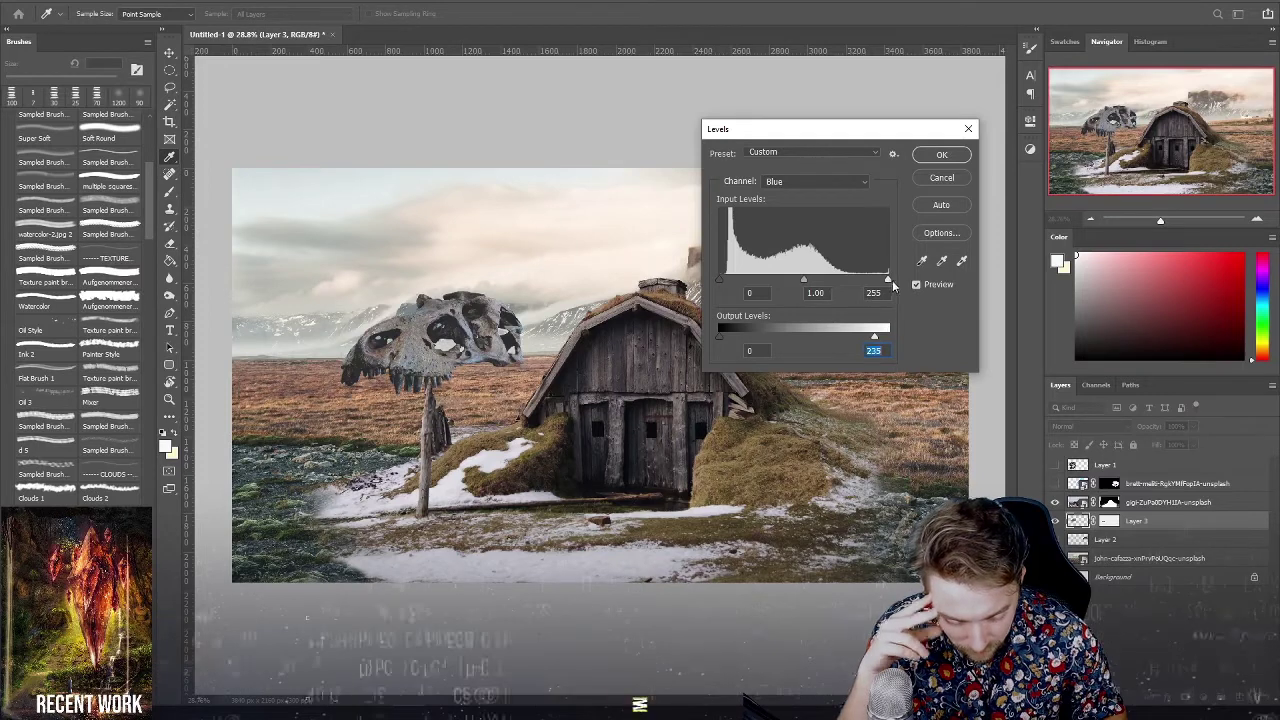
drag(888, 280, 874, 279)
double_click(873, 292)
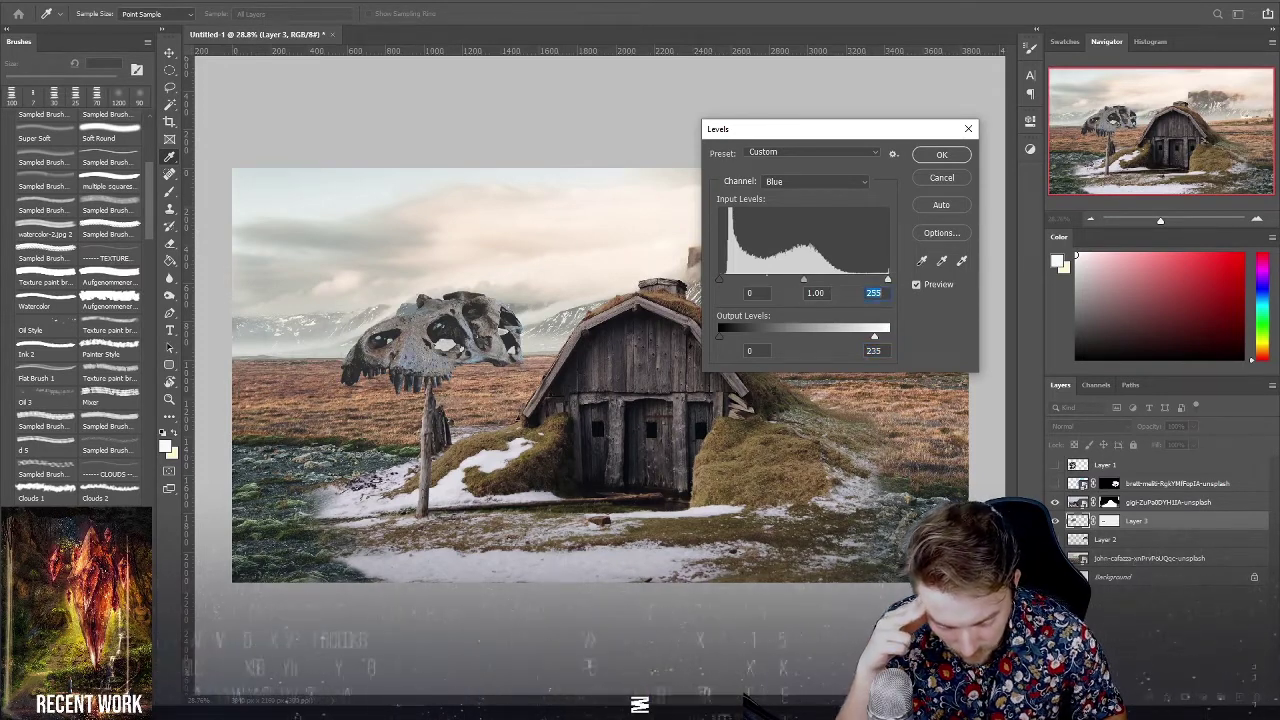
drag(805, 281, 829, 281)
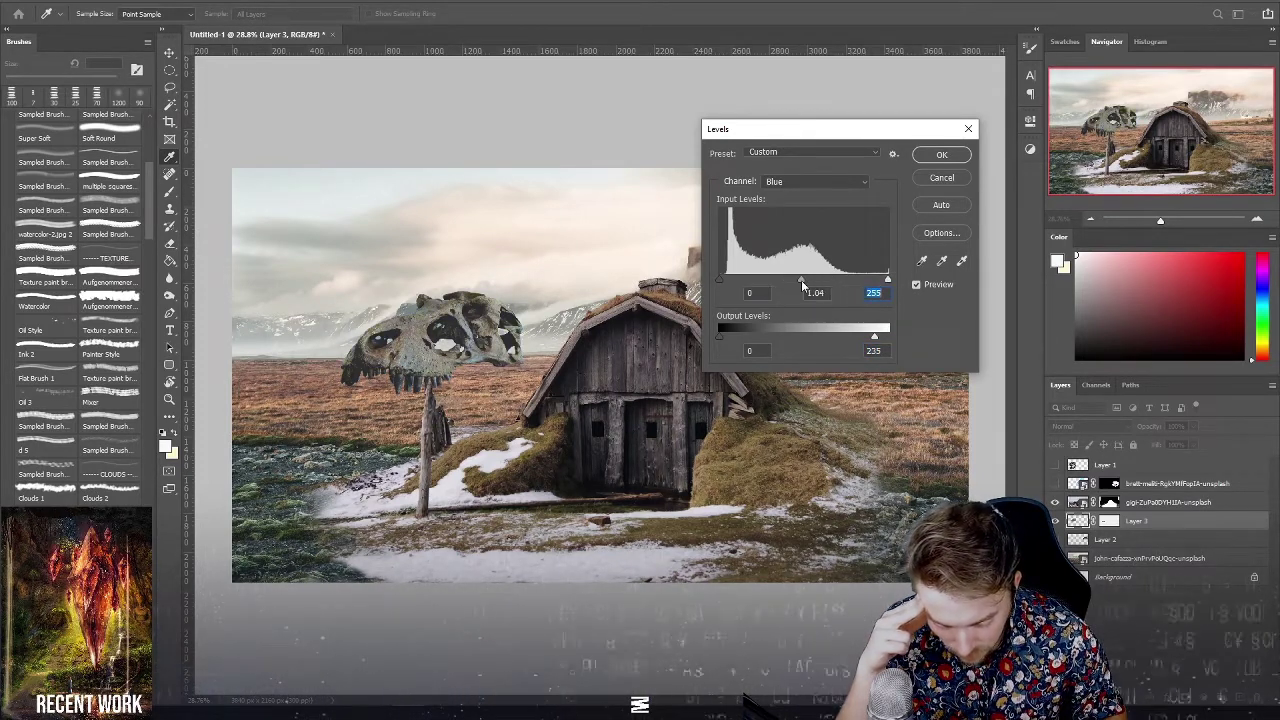
Set the skull's Red channel output black to 15 and fine-tune its white input point.
click(790, 182)
click(789, 207)
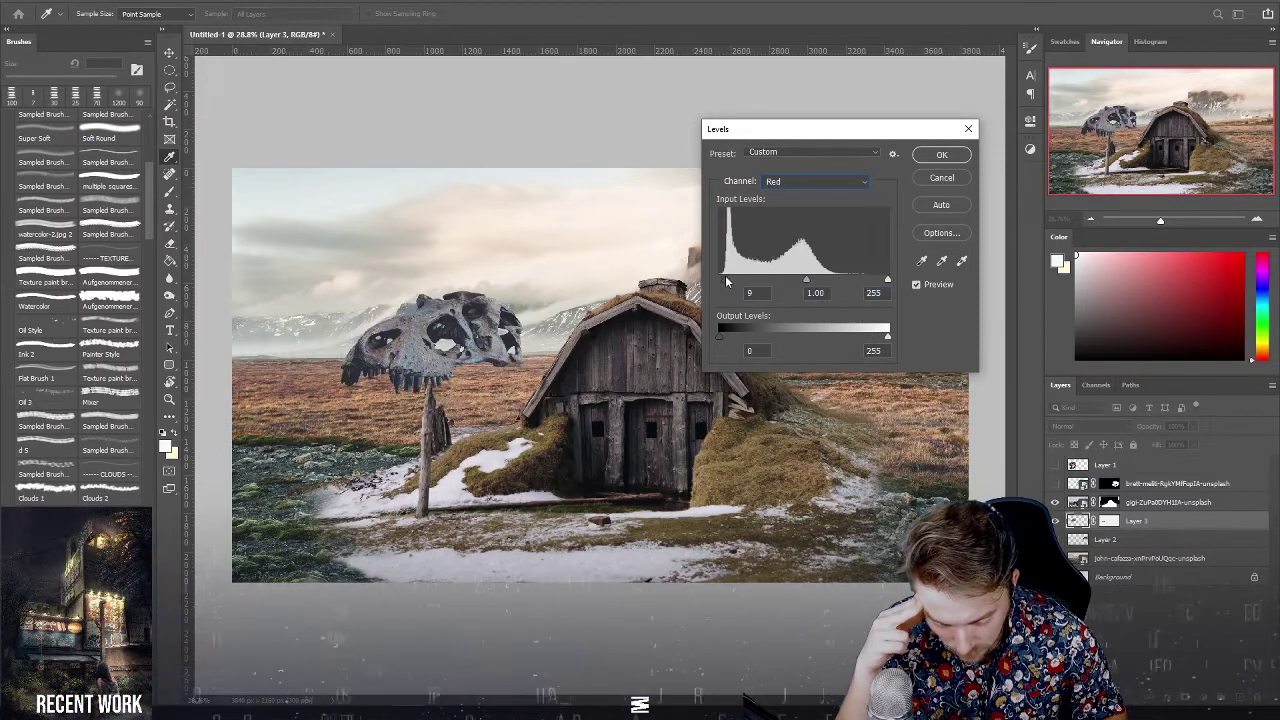
key(Tab)
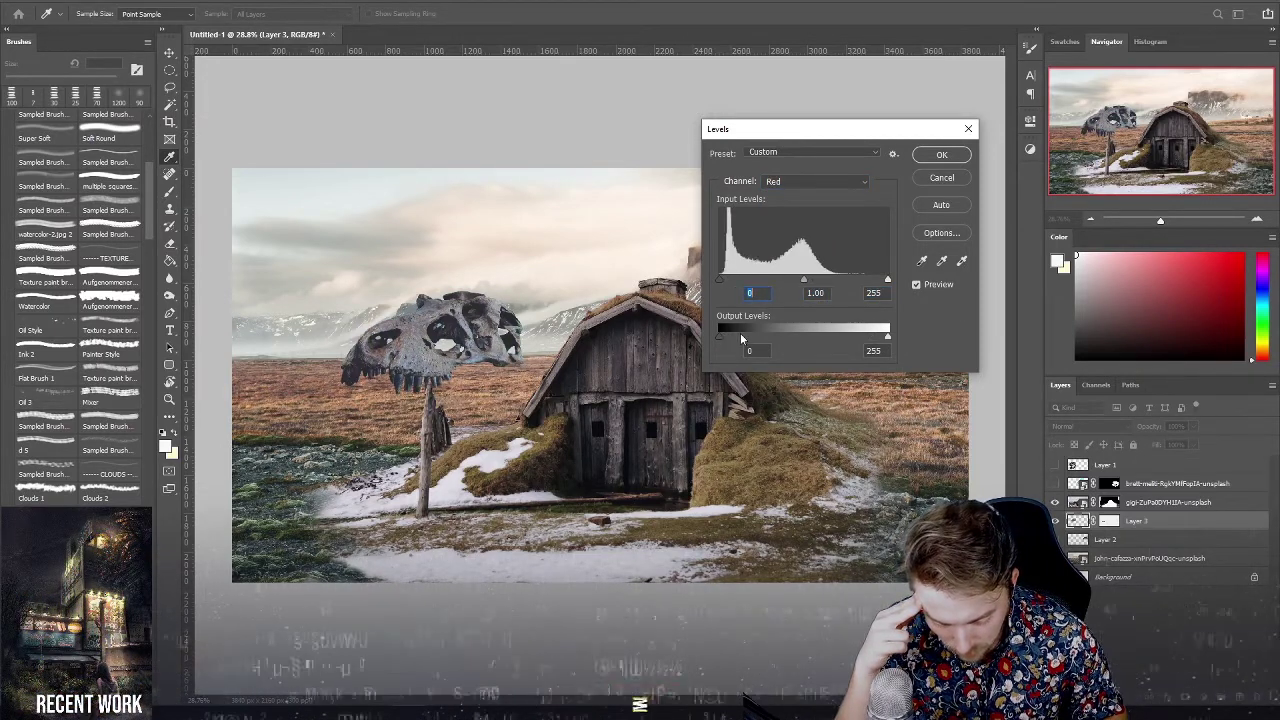
drag(737, 341, 727, 341)
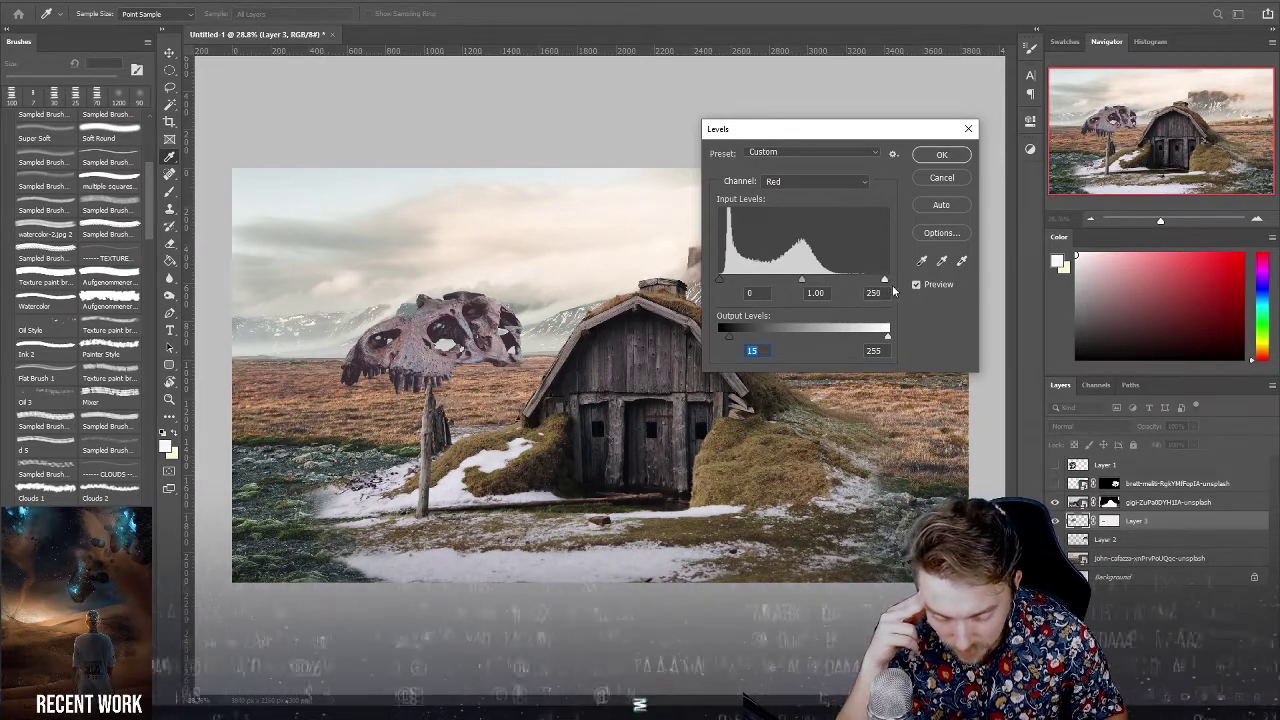
drag(882, 280, 899, 291)
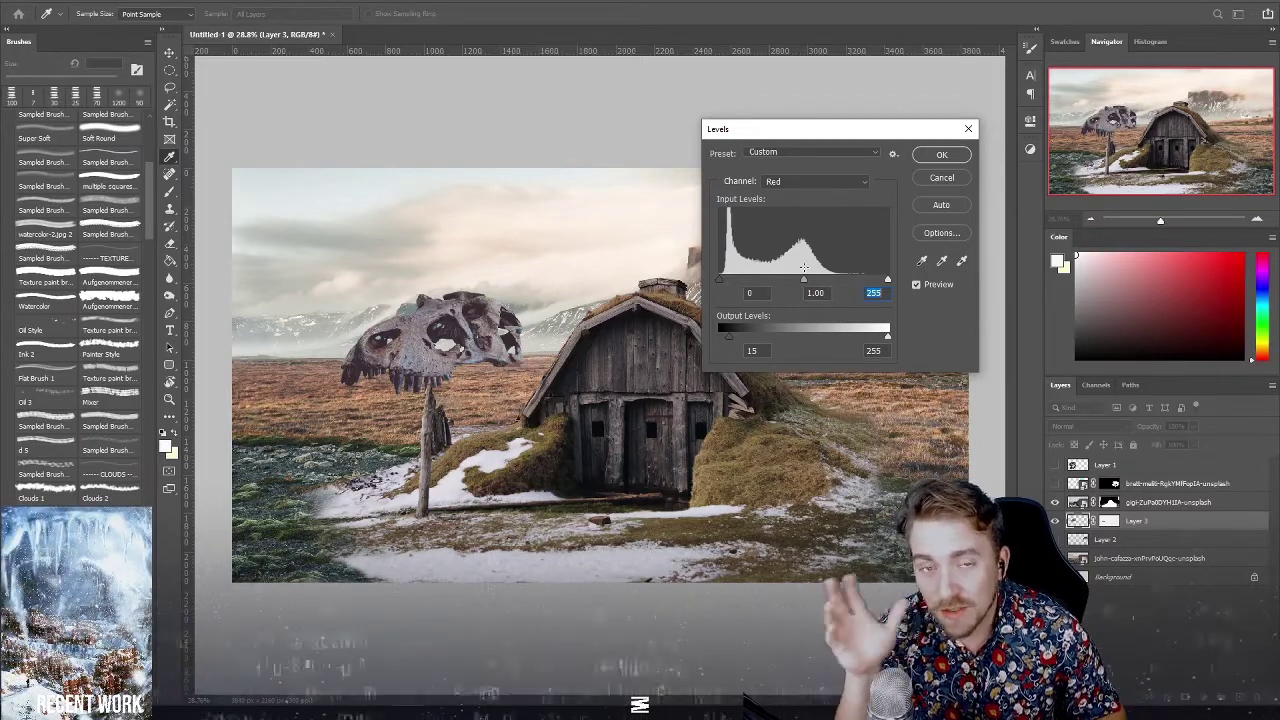
drag(887, 280, 875, 289)
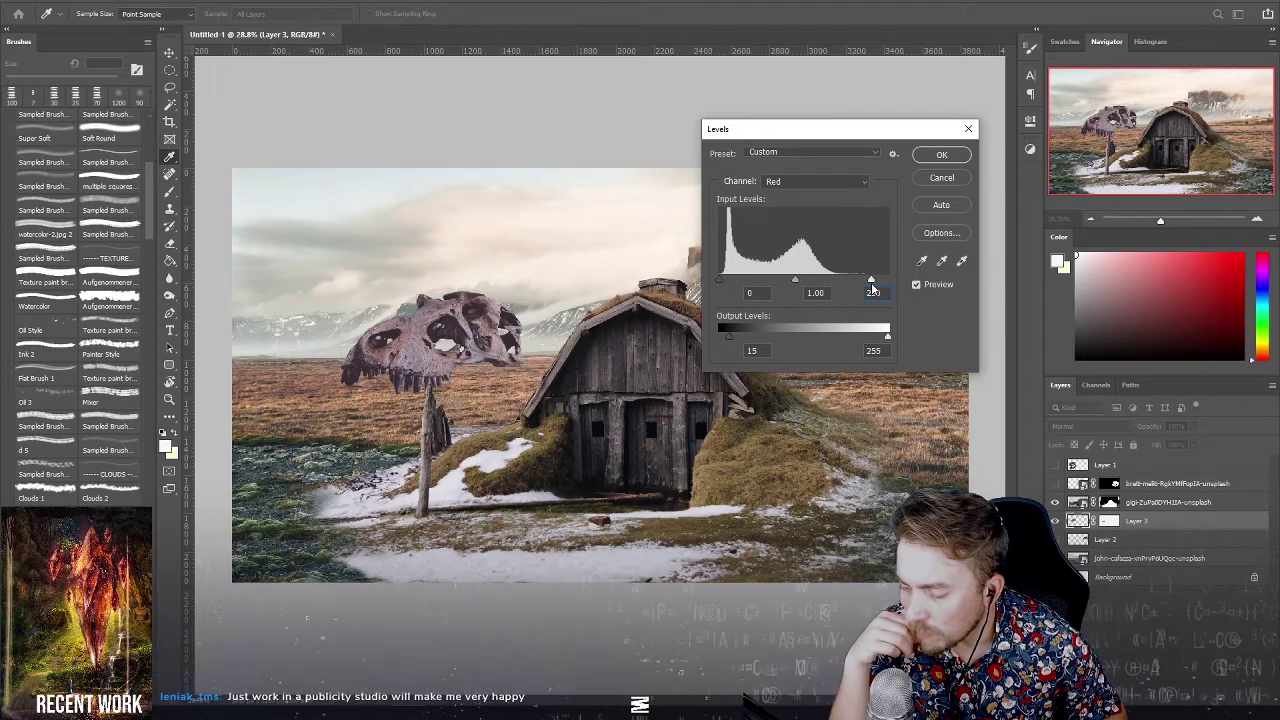
drag(873, 289, 865, 299)
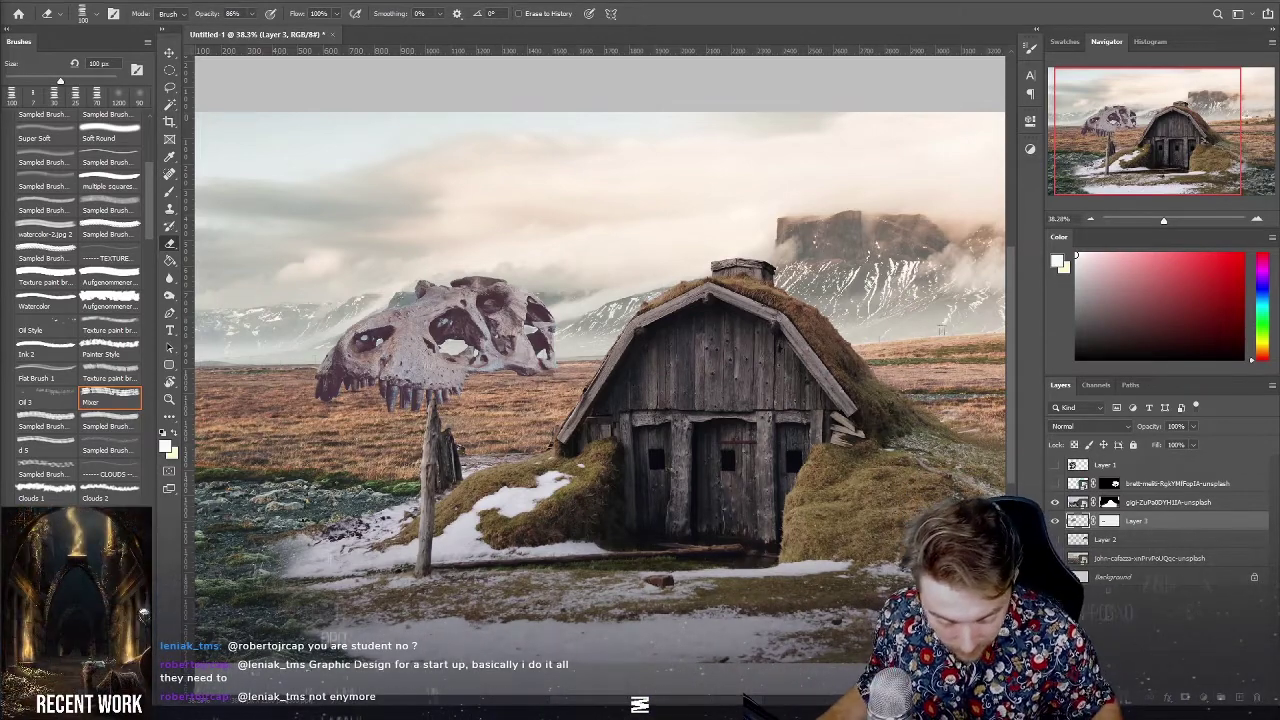
Zoom to 50.5% on the skull and start a fresh Levels adjustment on its layer.
scroll(800, 294, up, 2)
scroll(800, 294, up, 2)
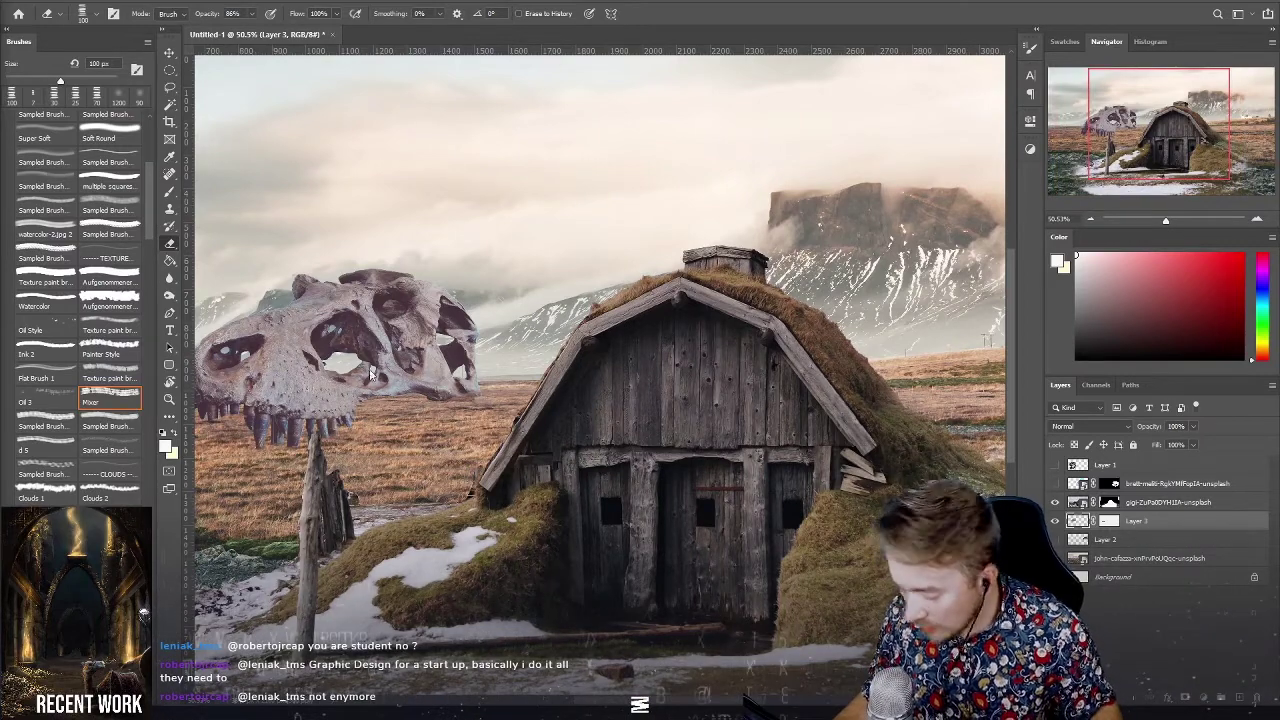
scroll(607, 630, left, 5)
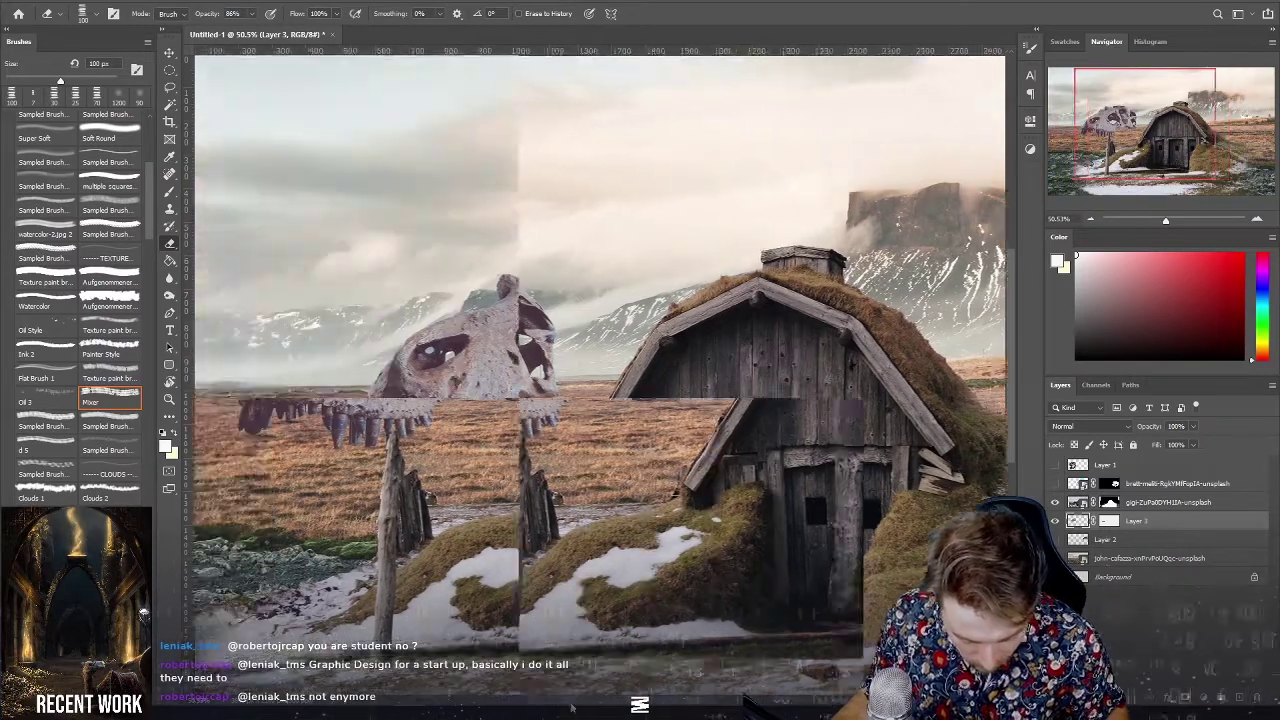
scroll(607, 630, right, 1)
scroll(617, 705, right, 5)
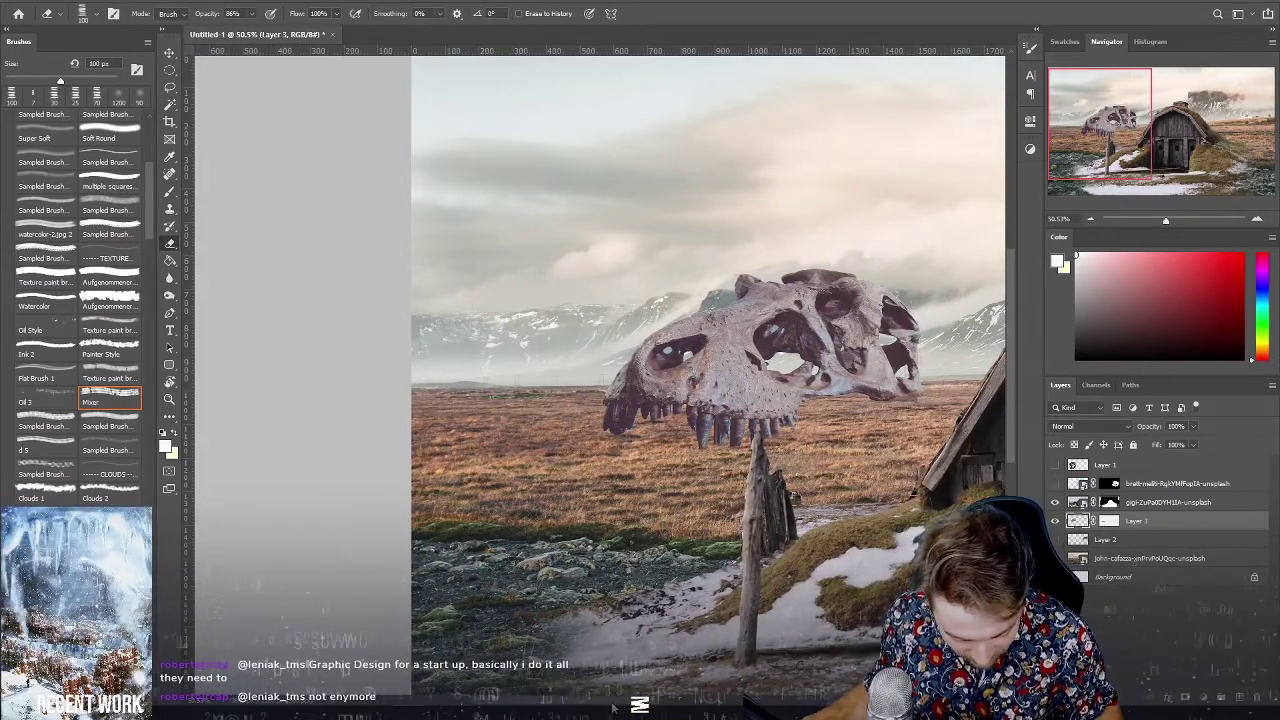
scroll(613, 706, right, 4)
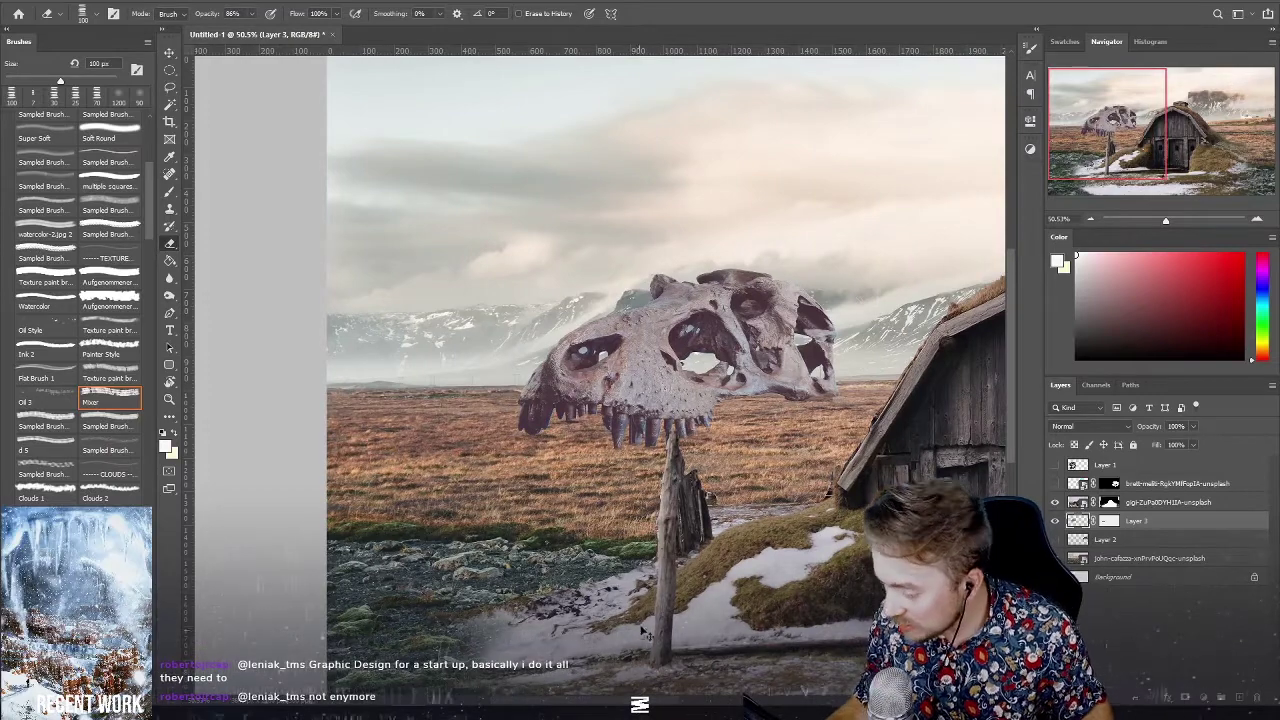
key(ctrl+l)
Set the skull's Green midtones to 1.08 and Red midtones to 1.18 in Levels.
click(796, 182)
click(785, 215)
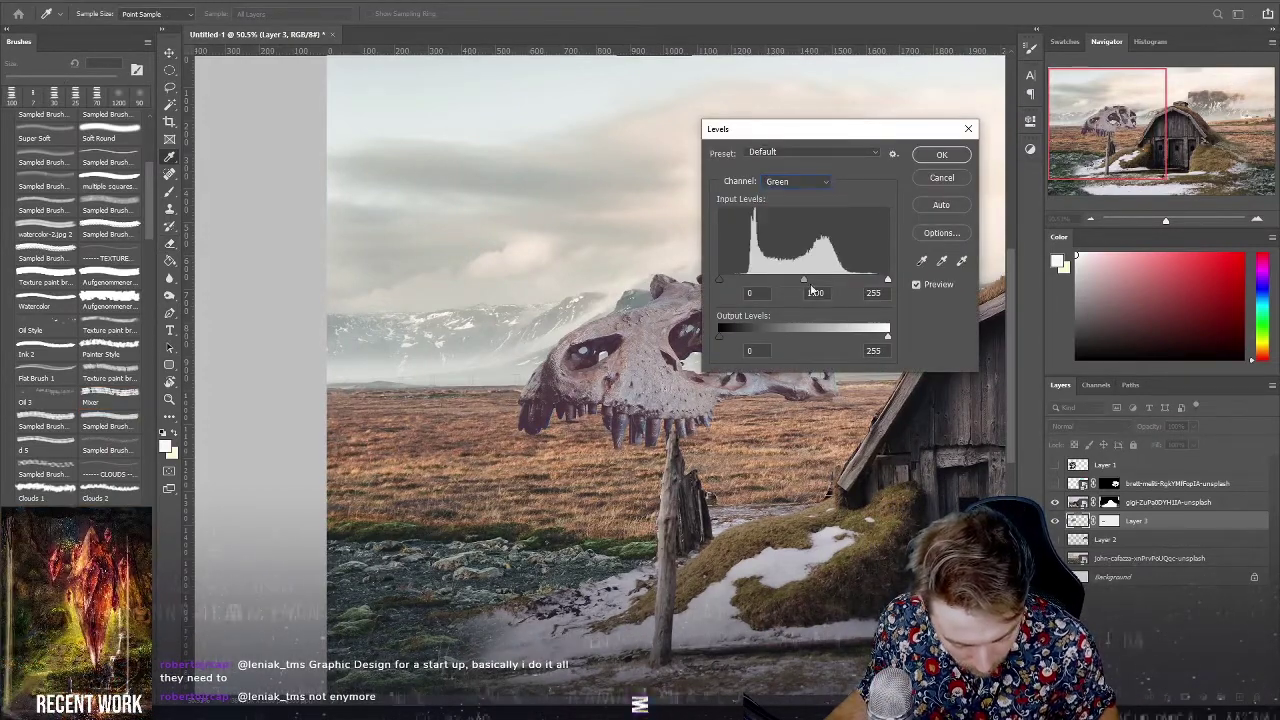
drag(800, 280, 801, 283)
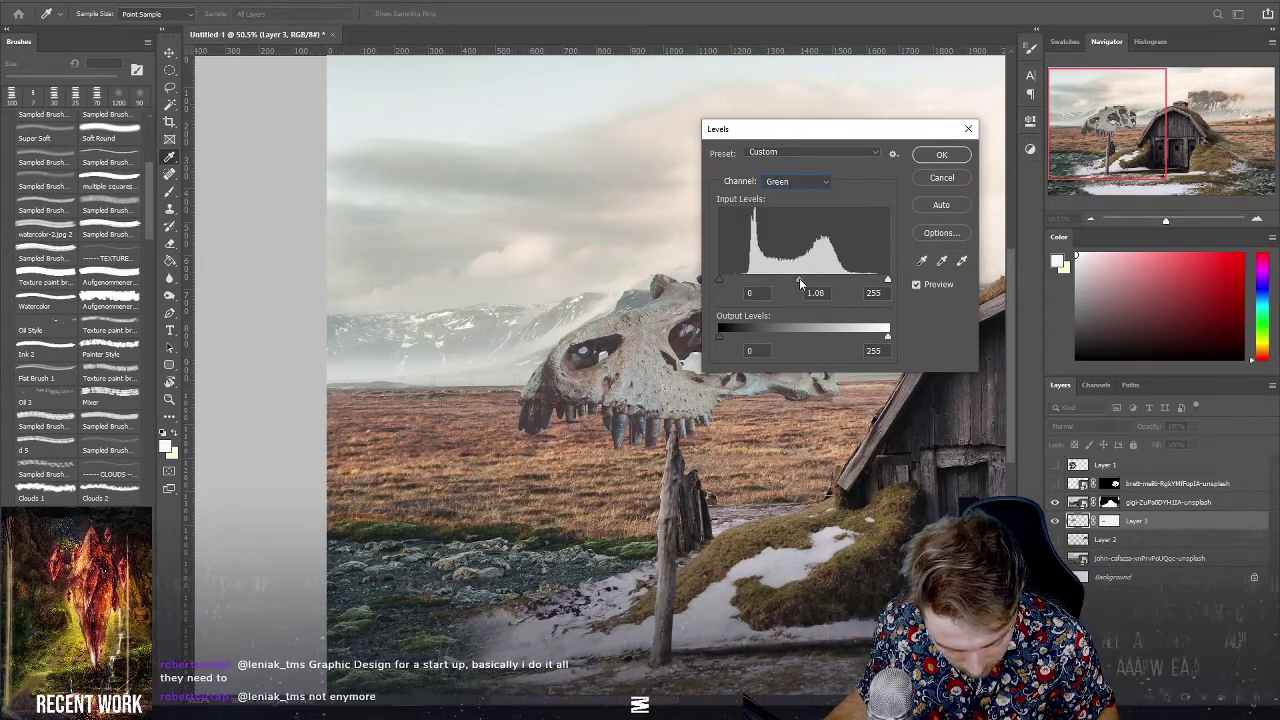
click(796, 182)
click(778, 170)
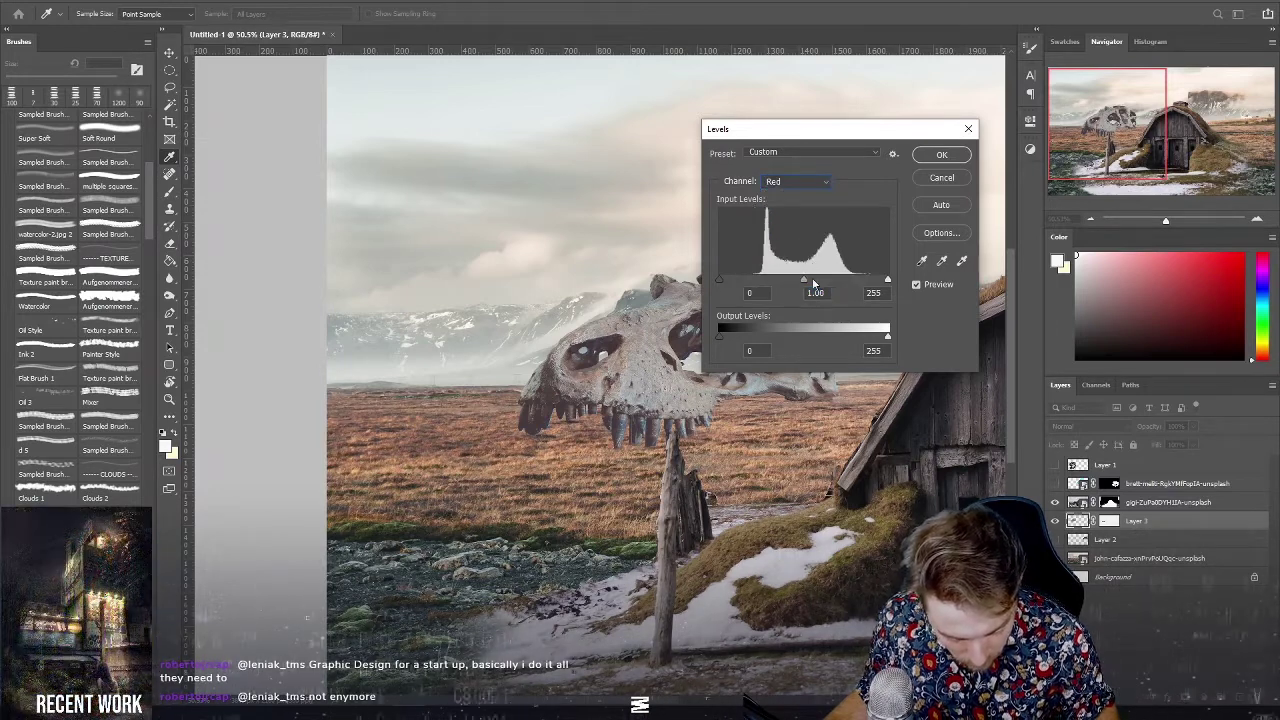
drag(802, 283, 810, 283)
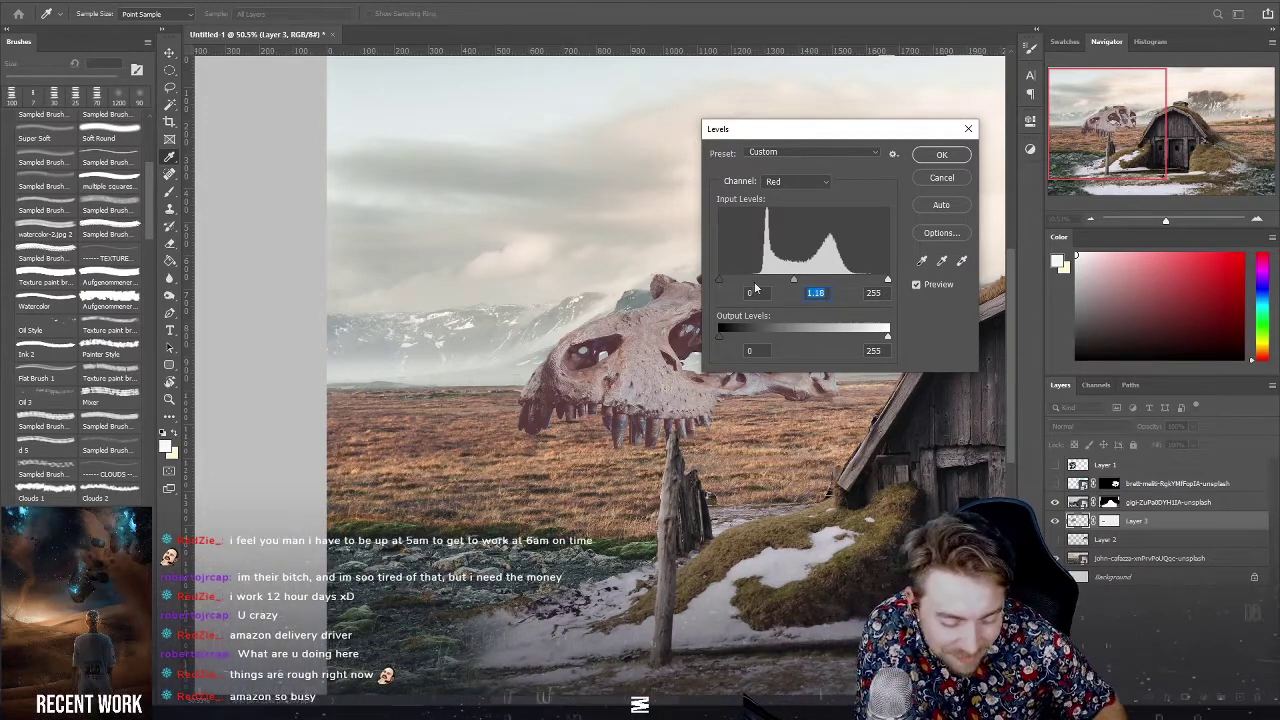
Set the Red channel's input black to 35 and output black to about 26.
drag(719, 280, 729, 282)
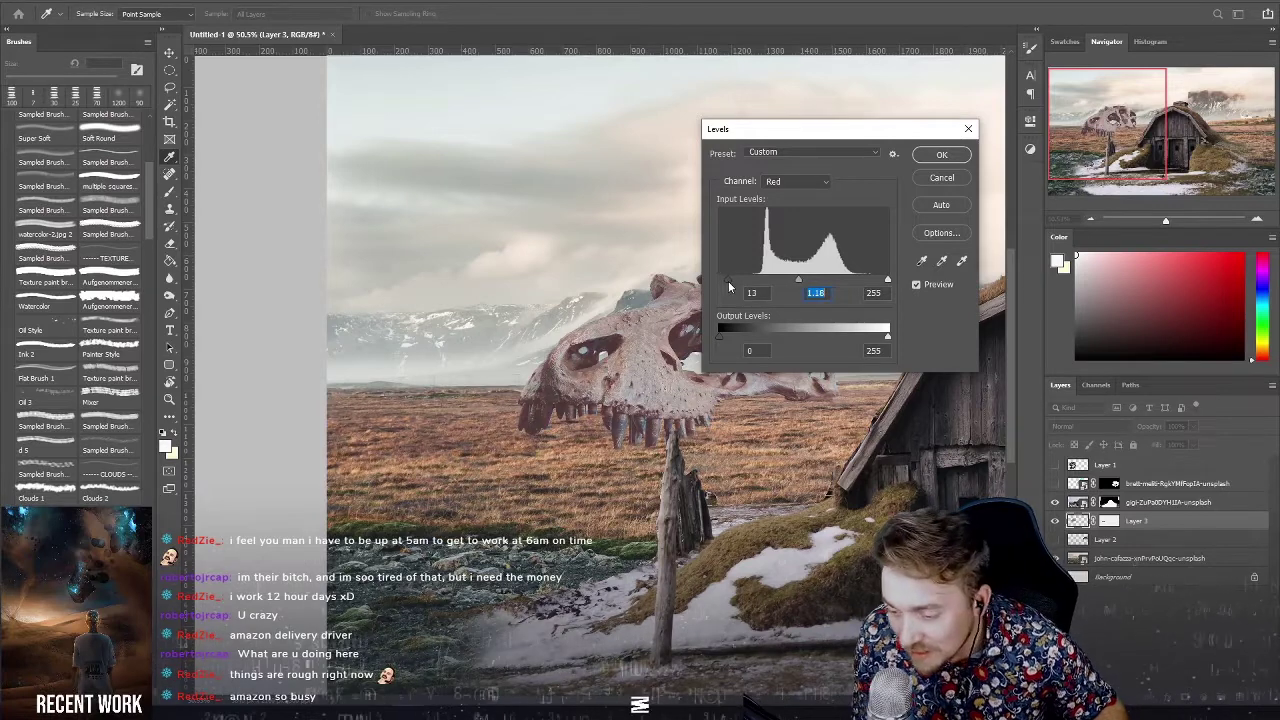
drag(727, 279, 724, 279)
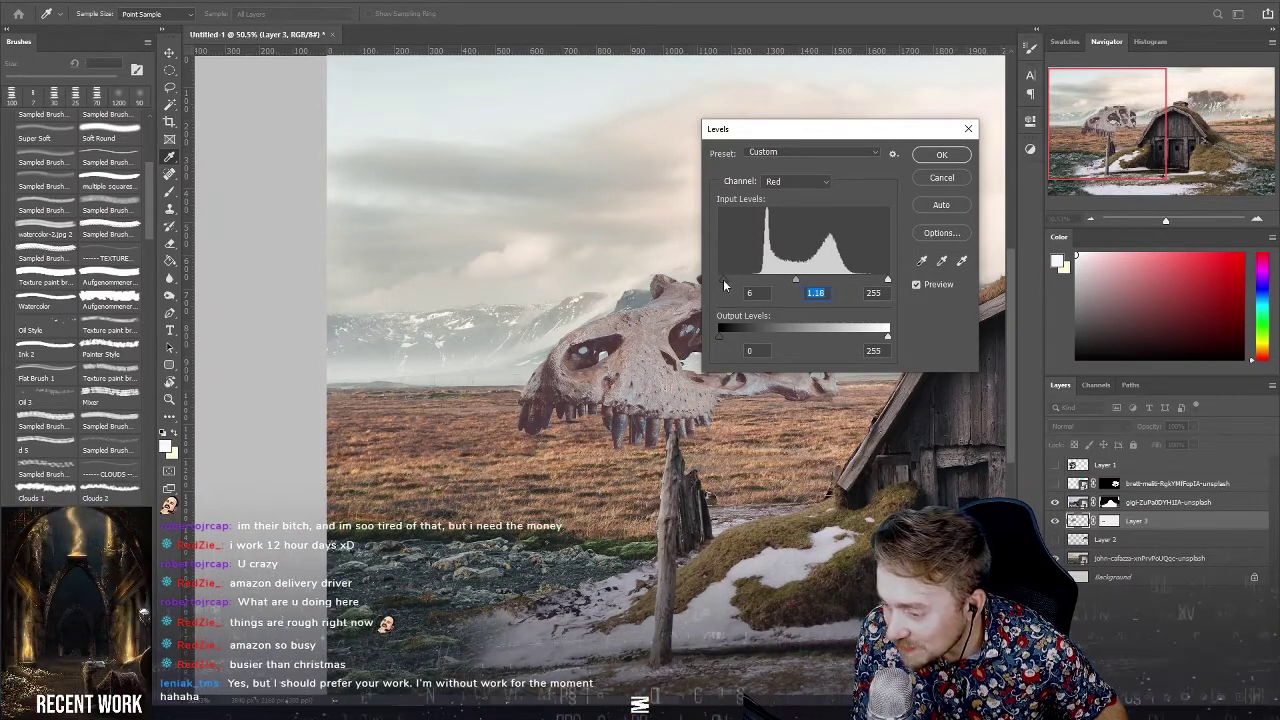
drag(719, 280, 715, 280)
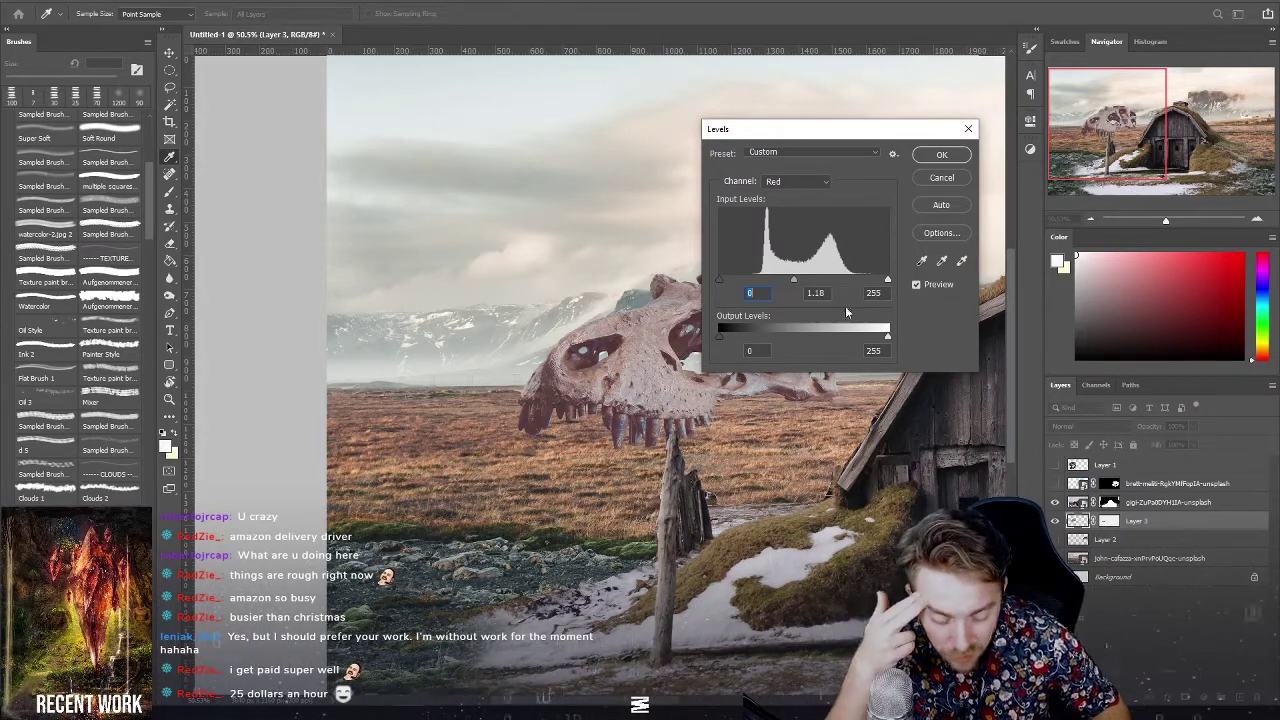
key(Up)
key(Up)
key(Up)
drag(750, 283, 742, 278)
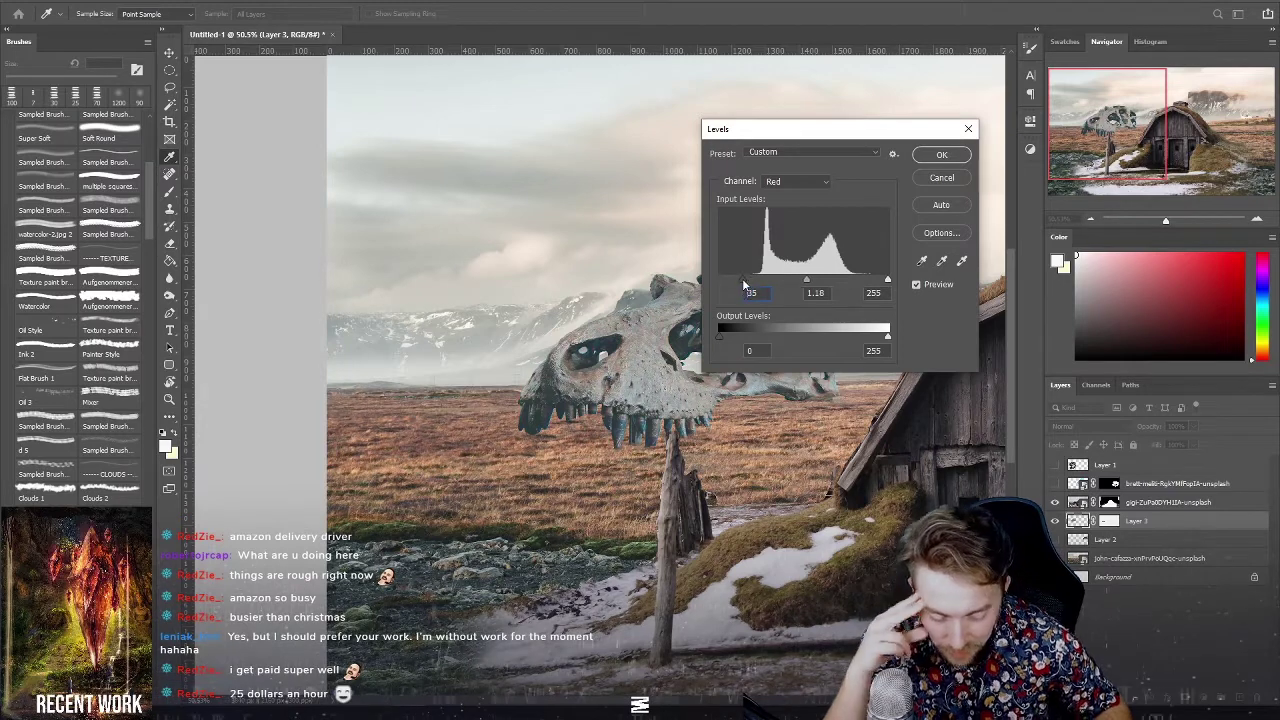
drag(720, 338, 755, 340)
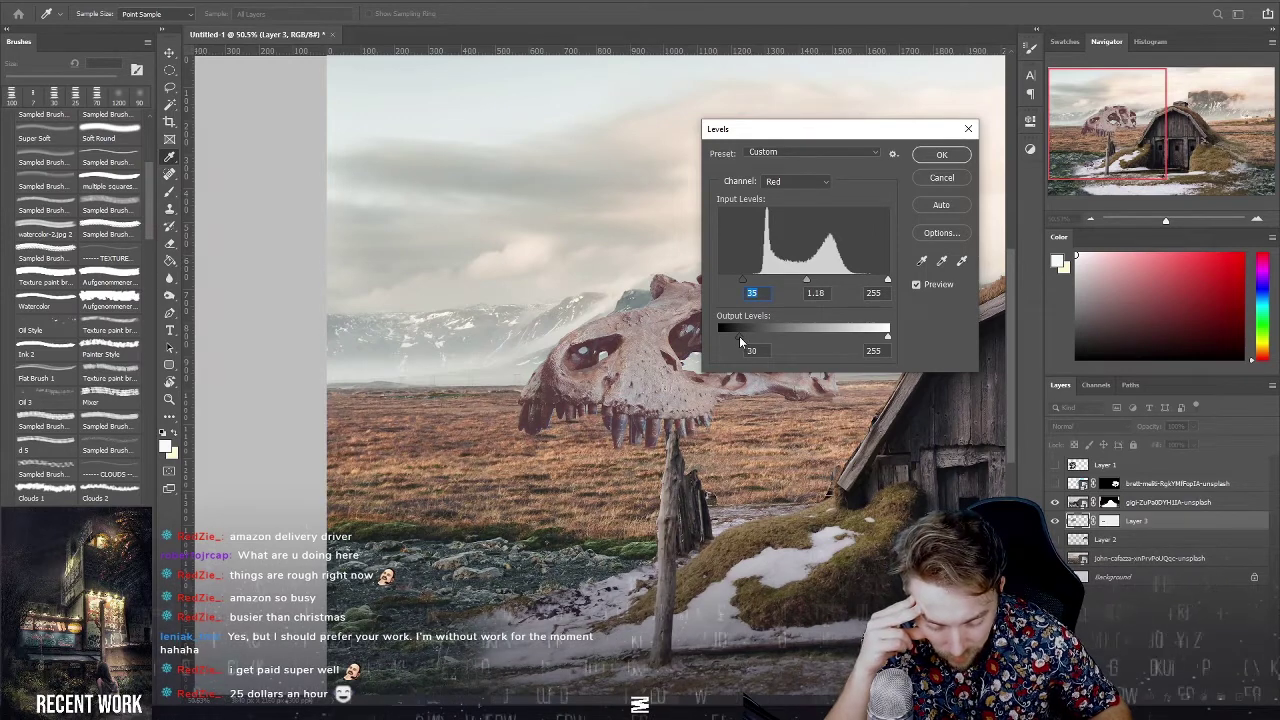
drag(736, 335, 732, 342)
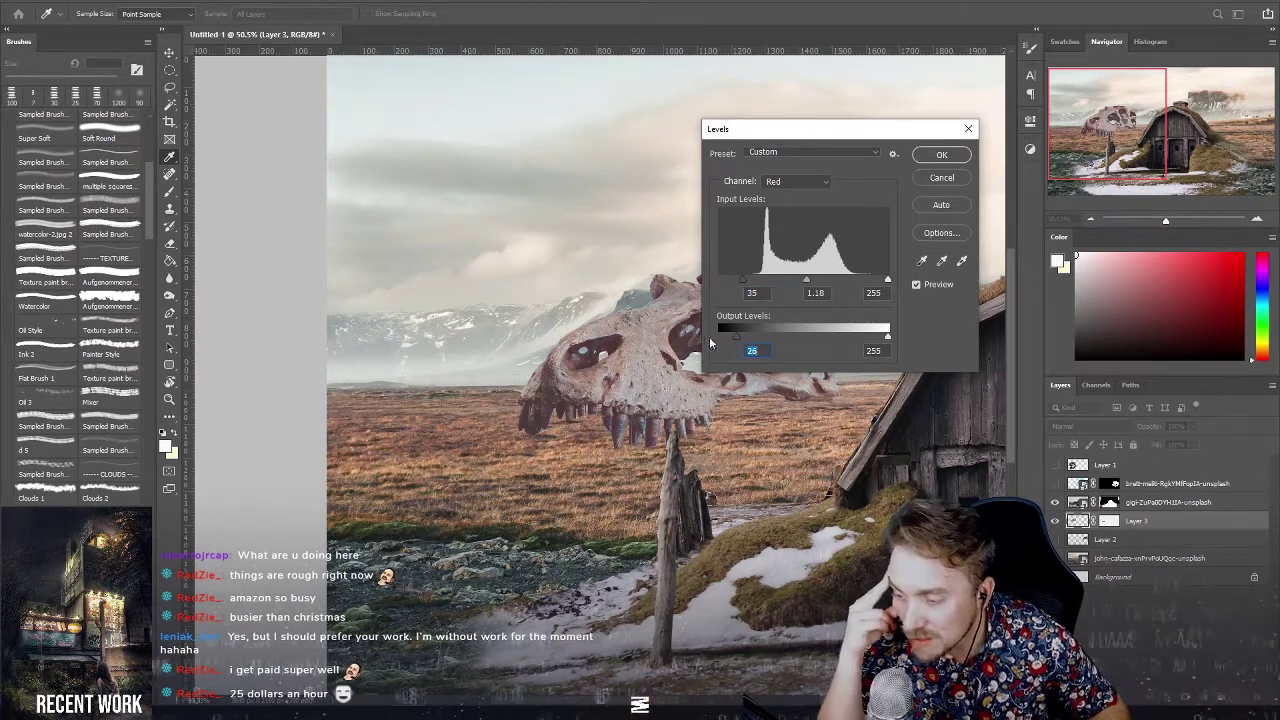
click(797, 181)
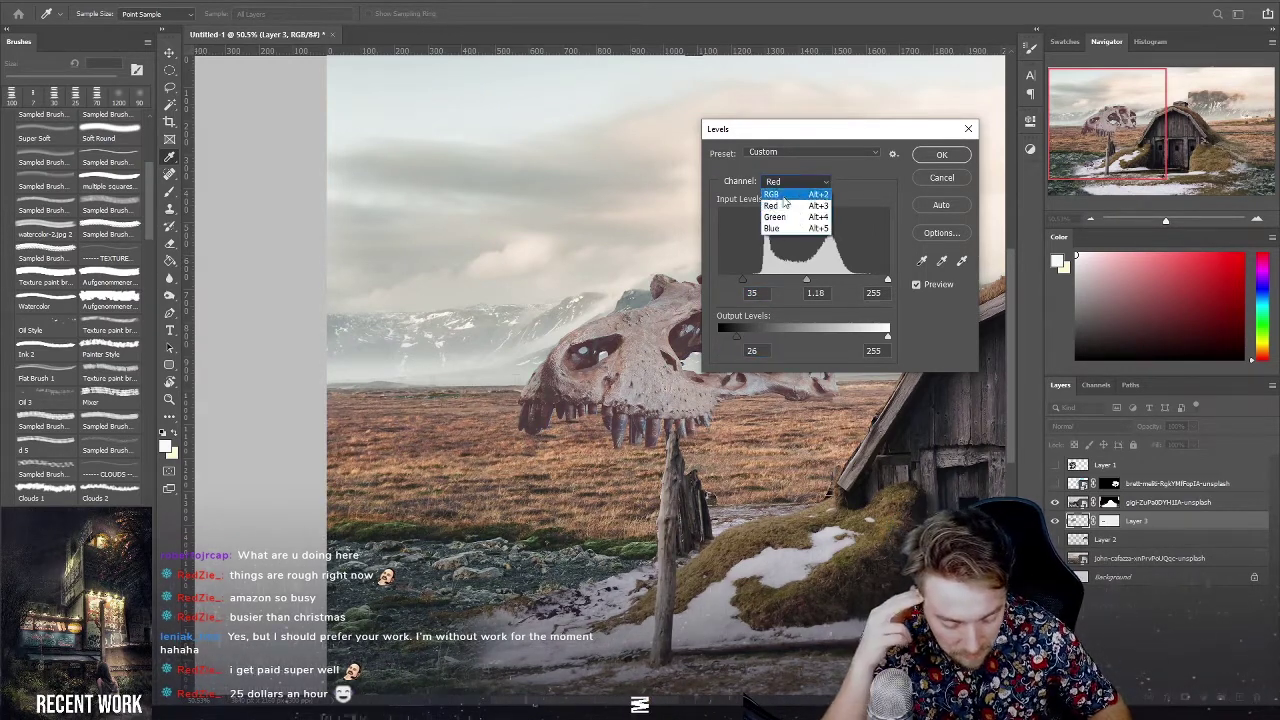
On the composite RGB channel, set output black to 2 and midtone gamma to 0.83.
click(775, 194)
mouse_move(728, 336)
mouse_down()
mouse_move(738, 331)
mouse_move(710, 329)
mouse_move(720, 334)
mouse_up()
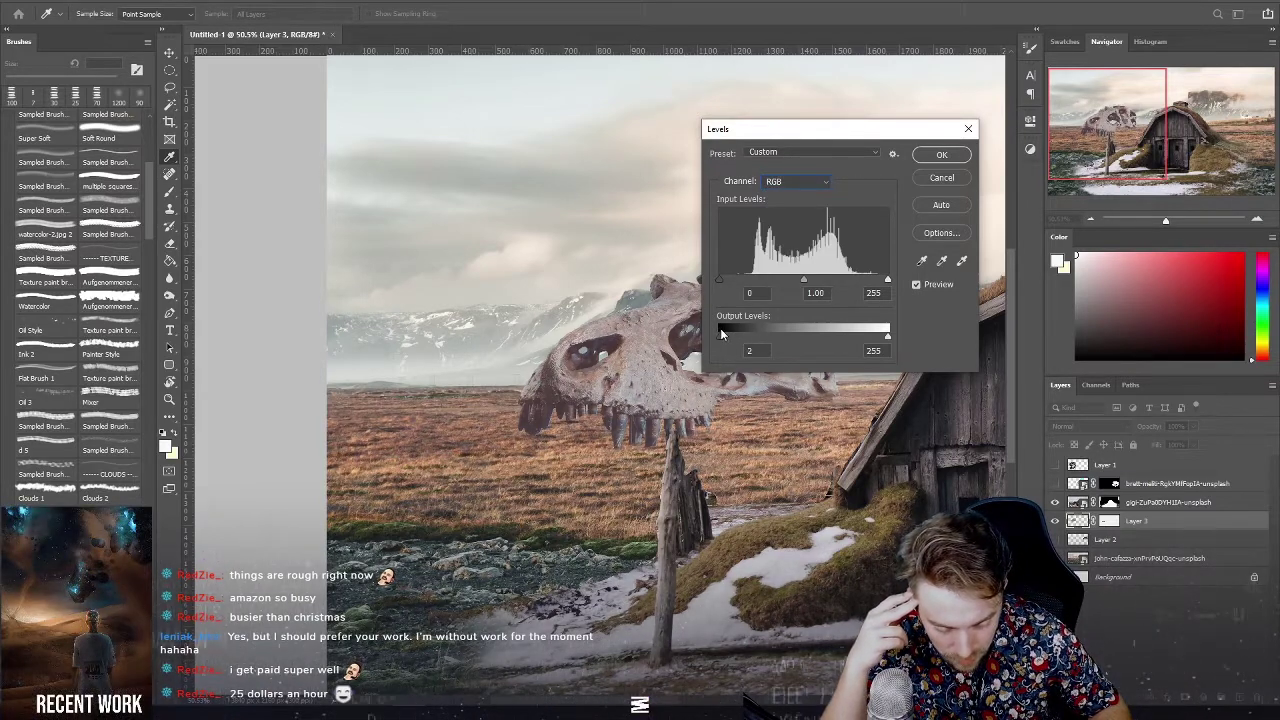
drag(803, 280, 815, 288)
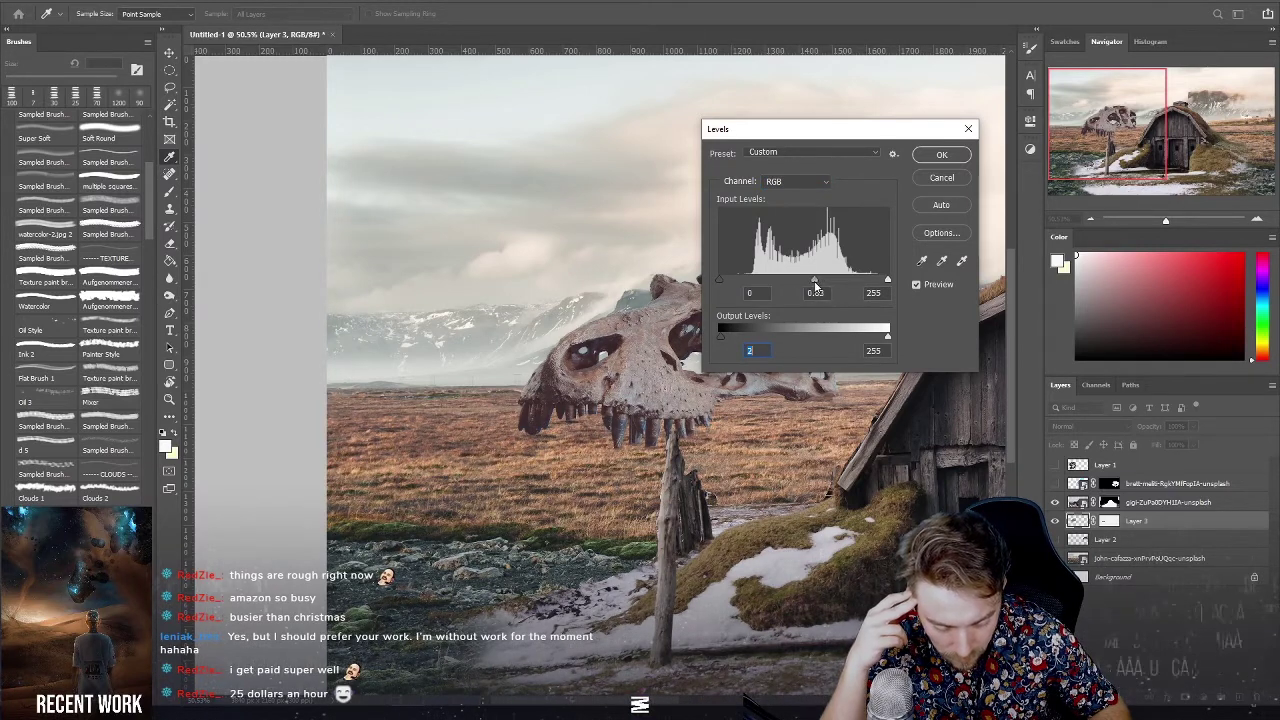
click(812, 284)
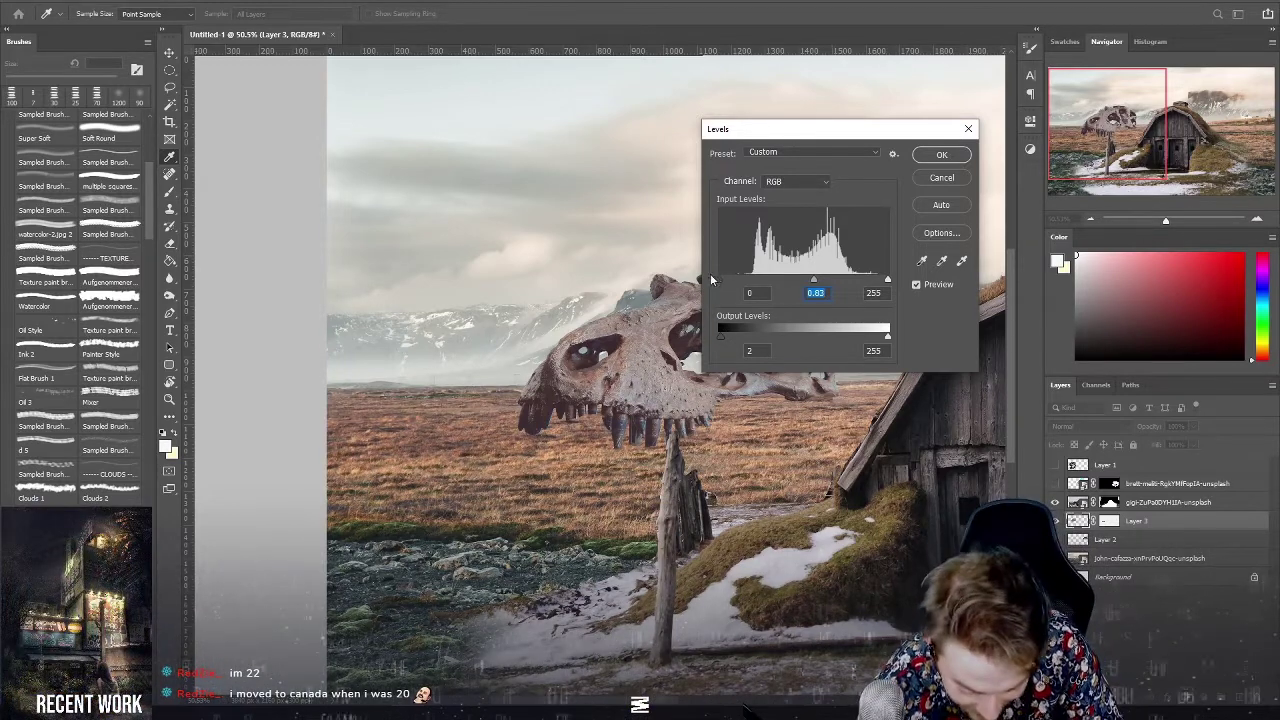
Raise the skull's Levels black input to 29, apply it, and add an empty Layer 4.
drag(717, 280, 723, 287)
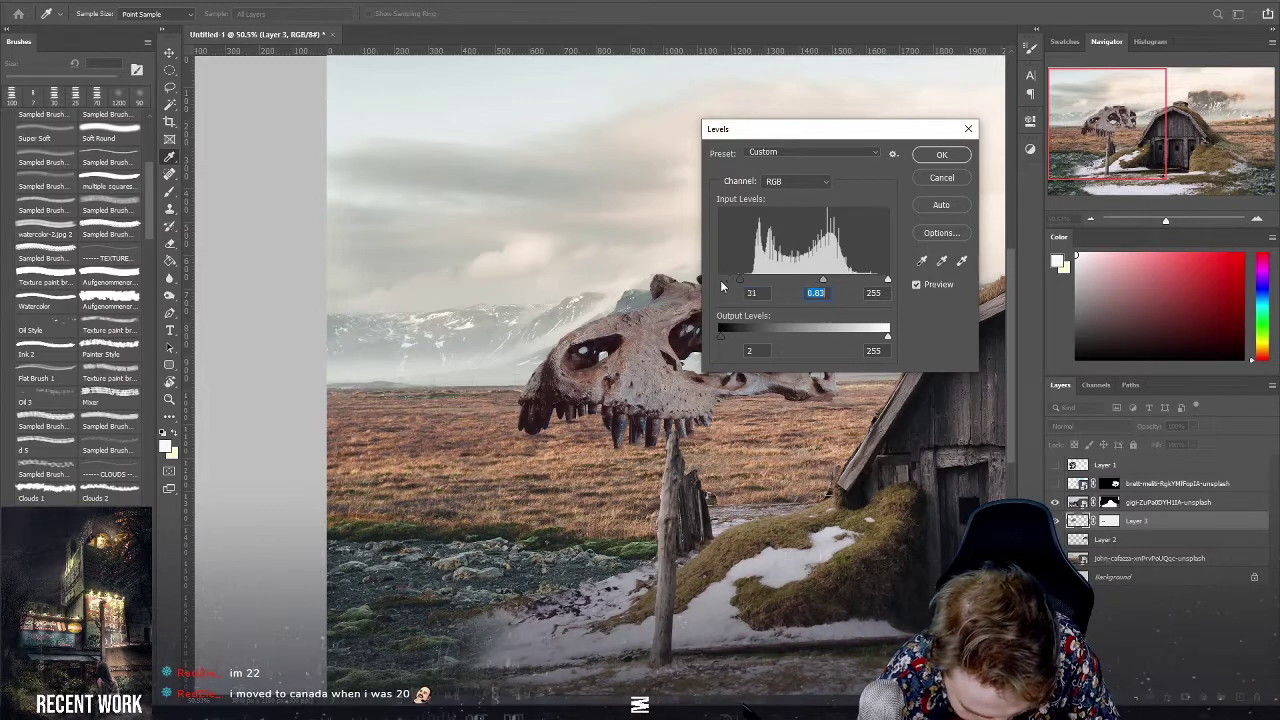
click(740, 280)
text(26)
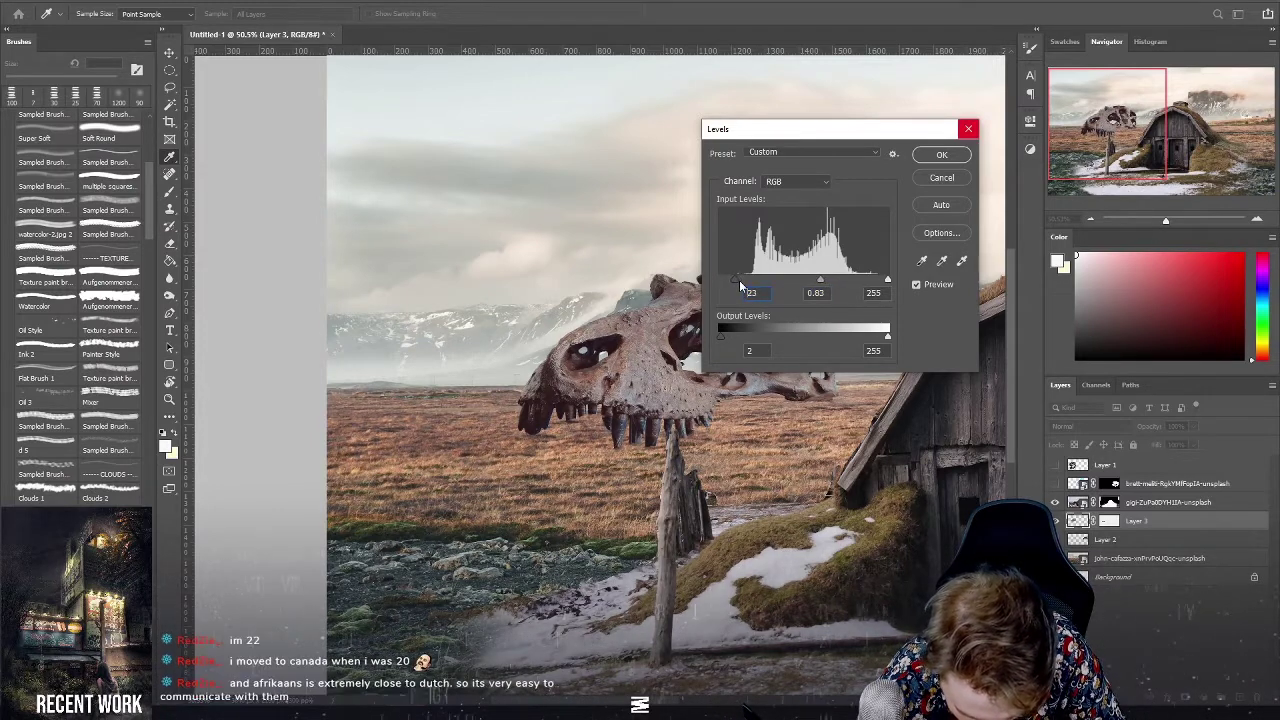
drag(739, 280, 732, 280)
click(750, 292)
text(94)
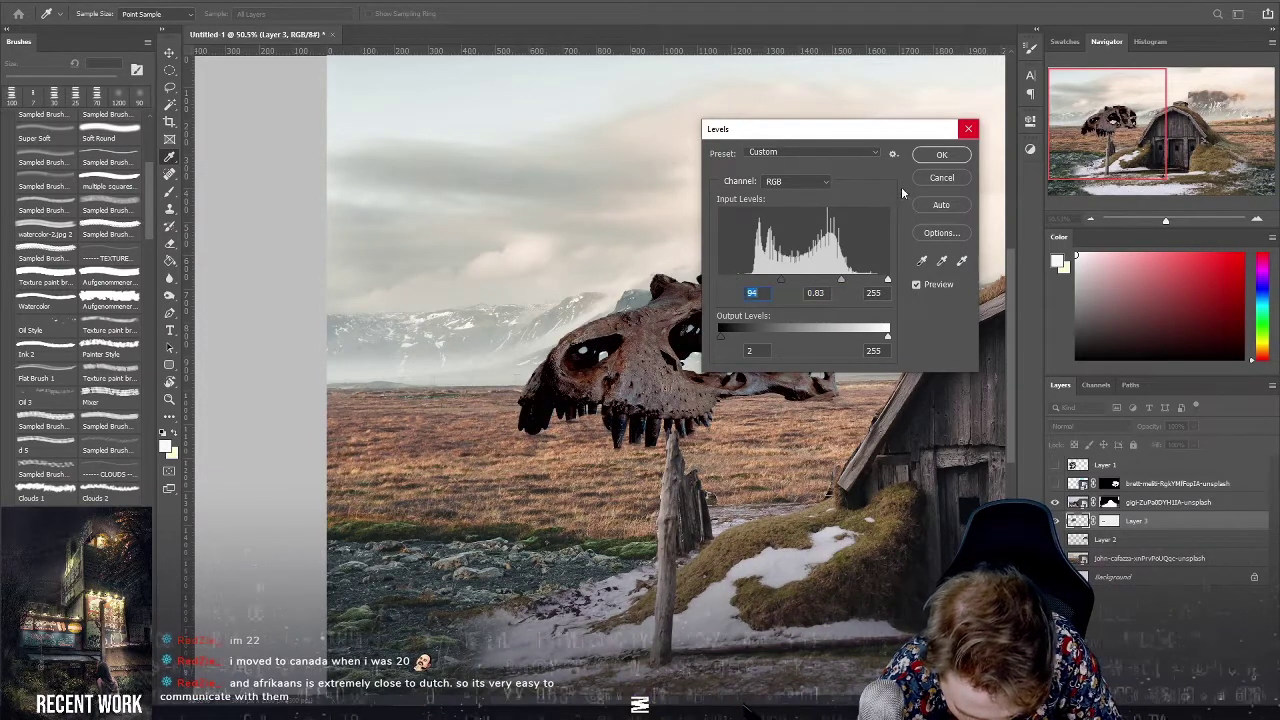
text(76)
text(65)
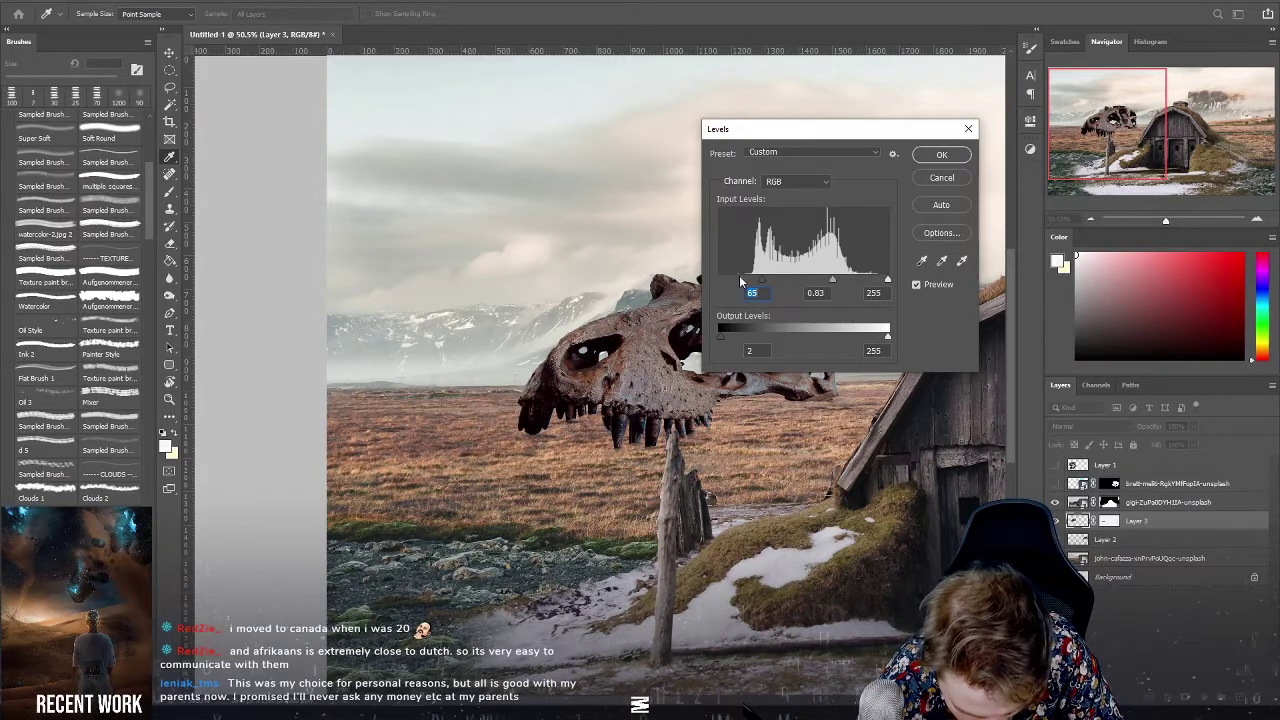
text(52)
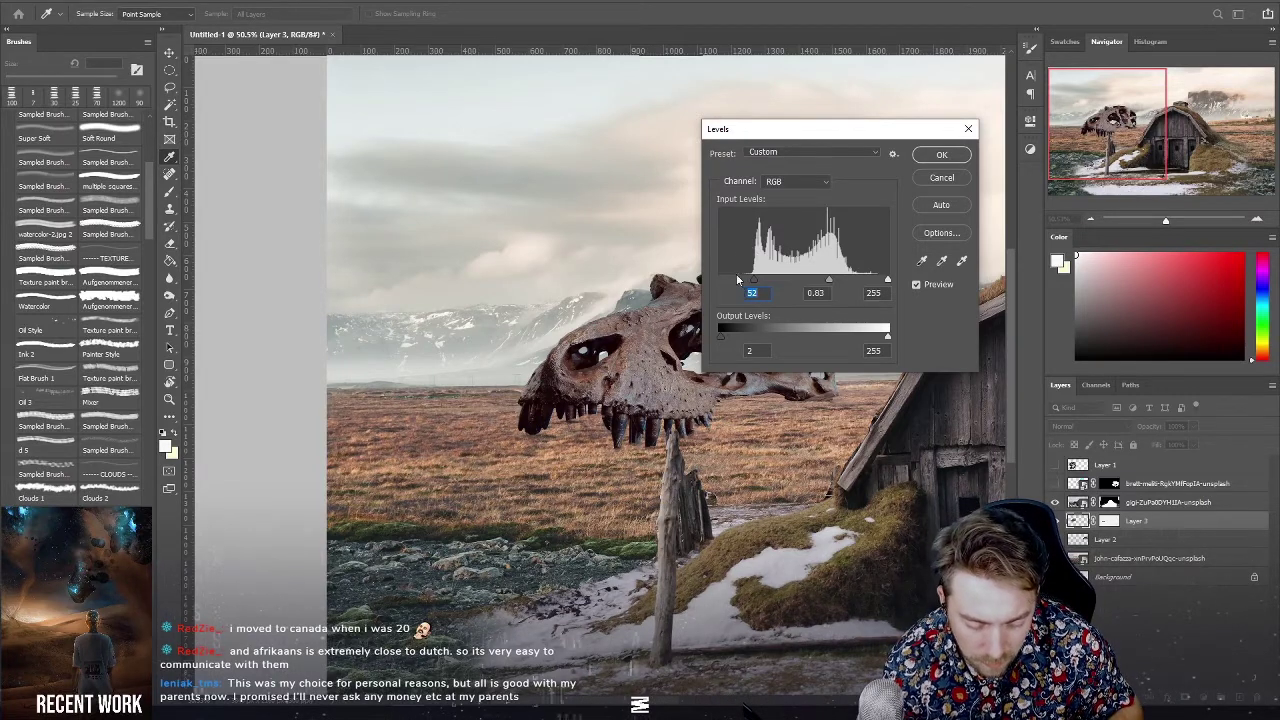
text(26)
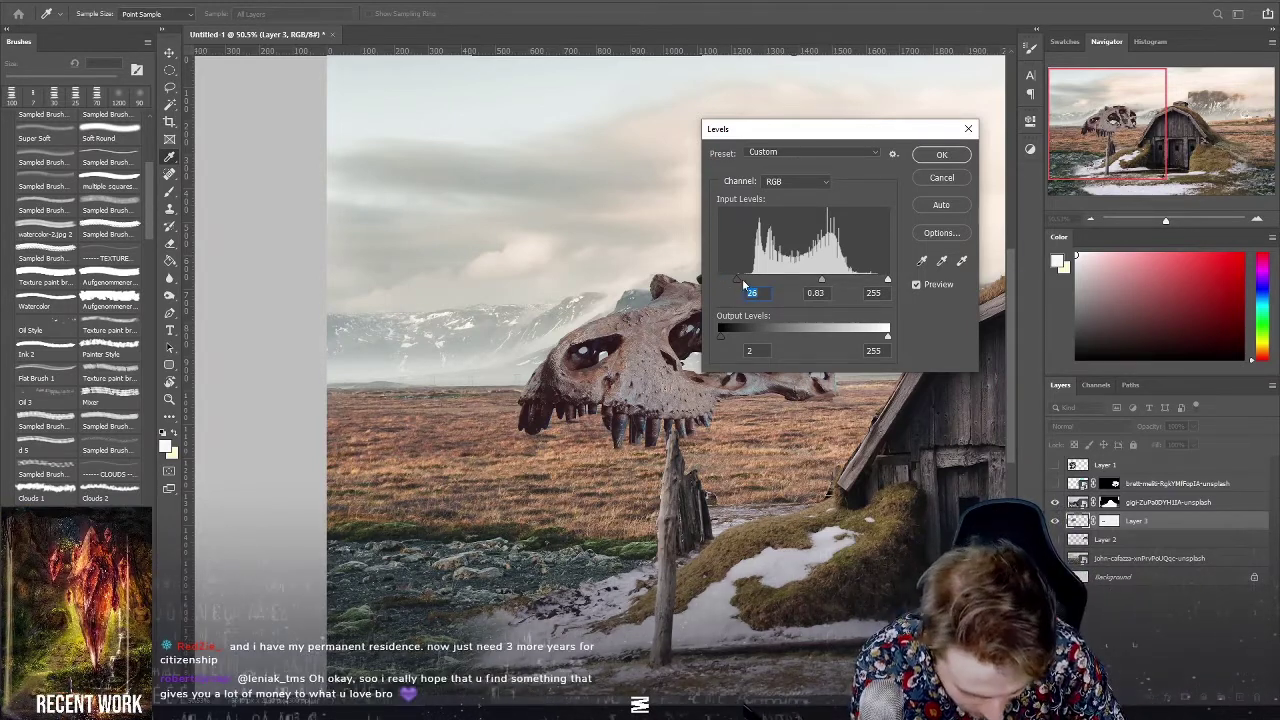
drag(737, 278, 739, 278)
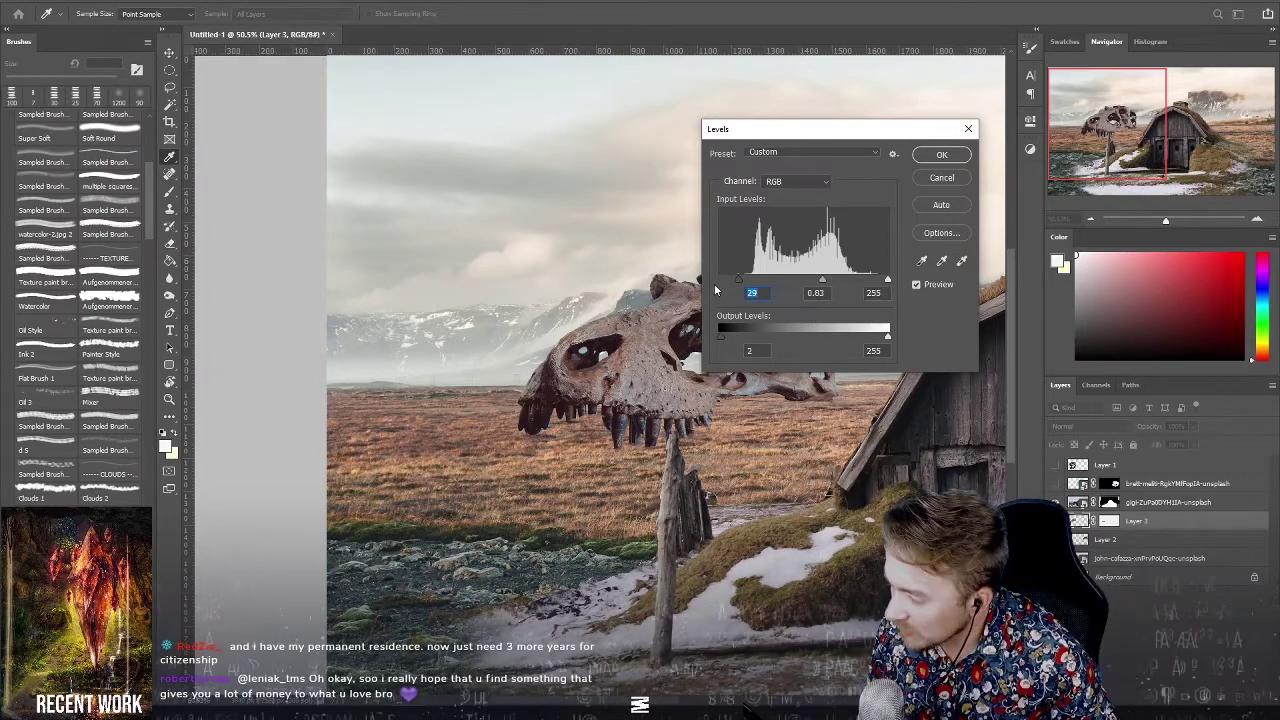
click(940, 155)
key(e)
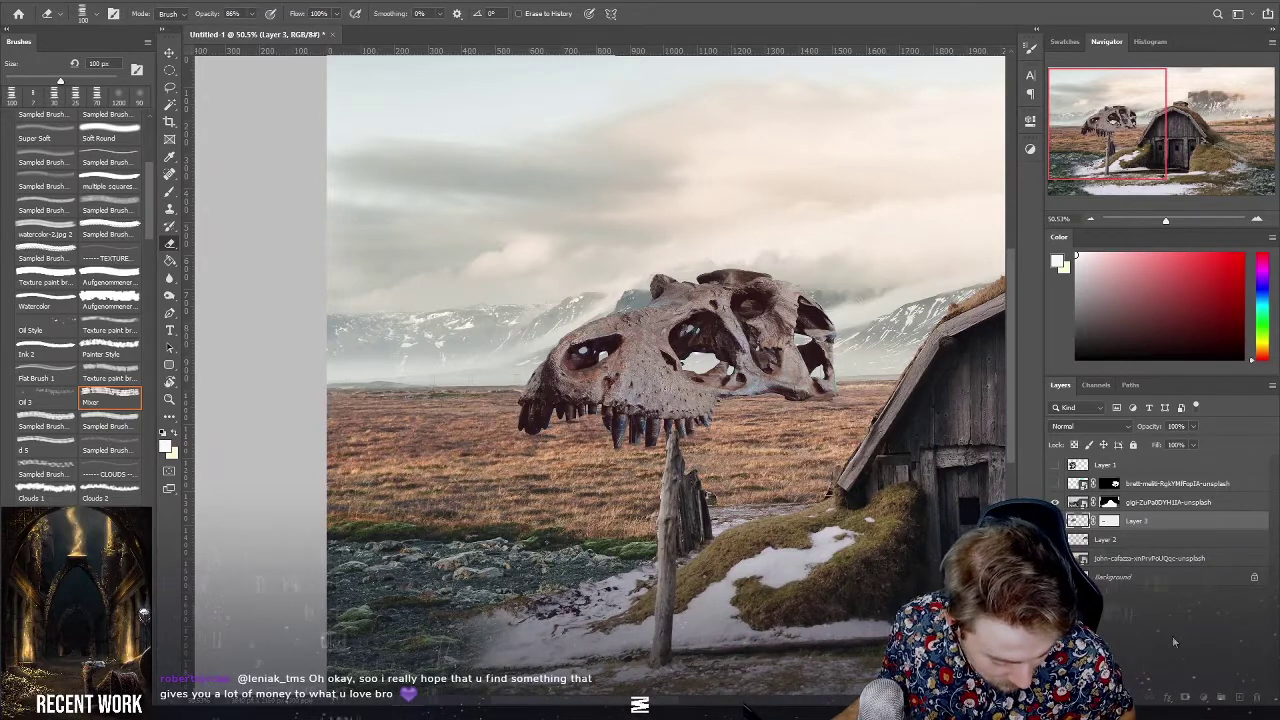
key(ctrl+shift+alt+n)
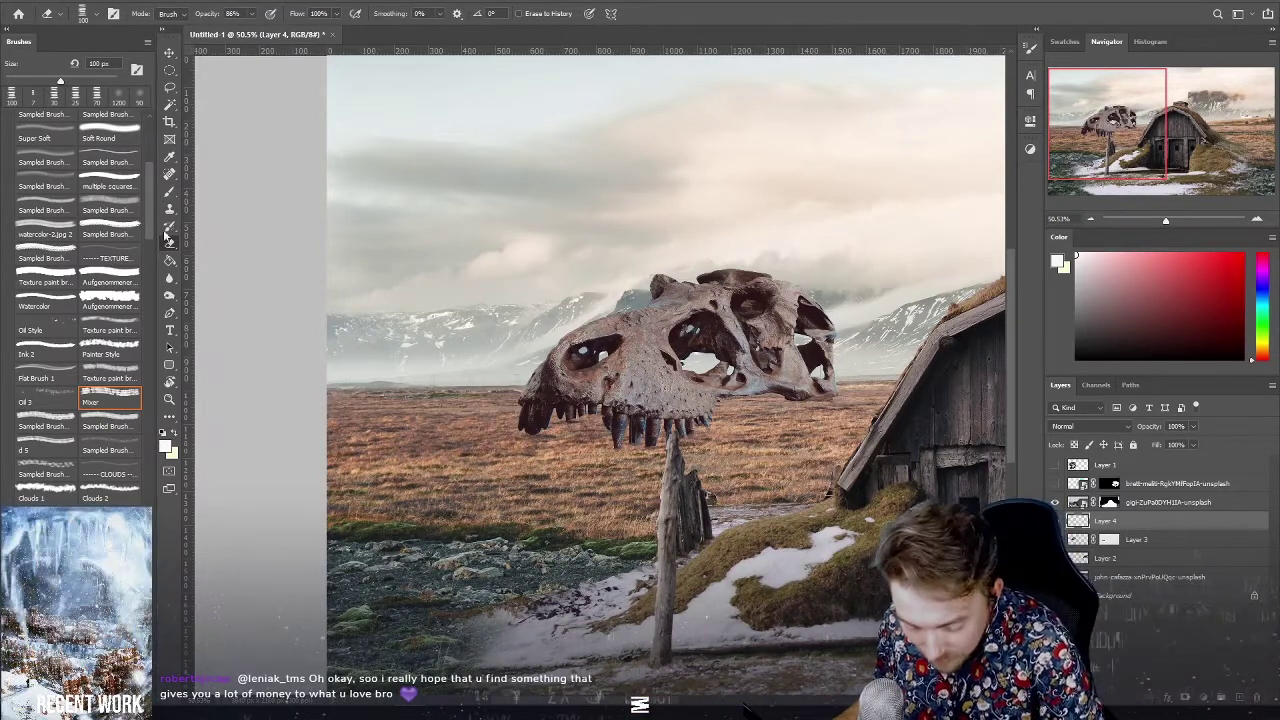
Pick the Super Soft brush, clip Layer 4 to Layer 3, and enlarge the brush to about 1900 px.
click(169, 190)
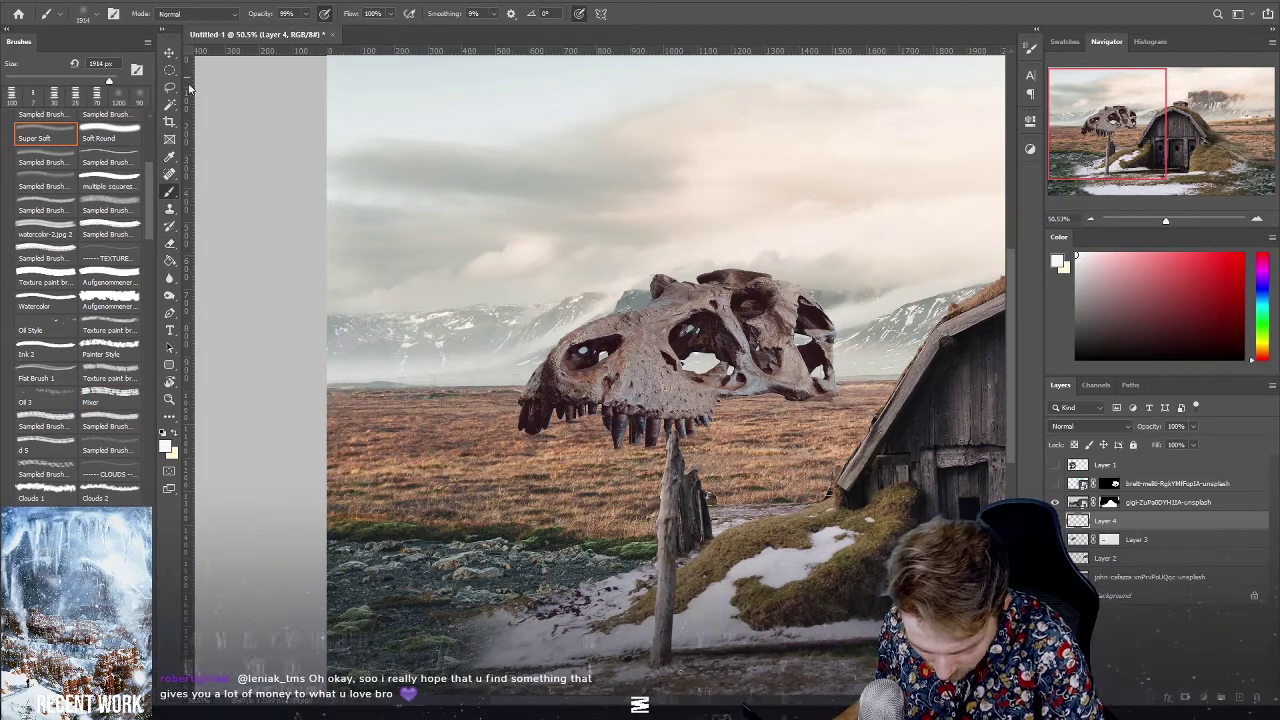
alt+click(855, 388)
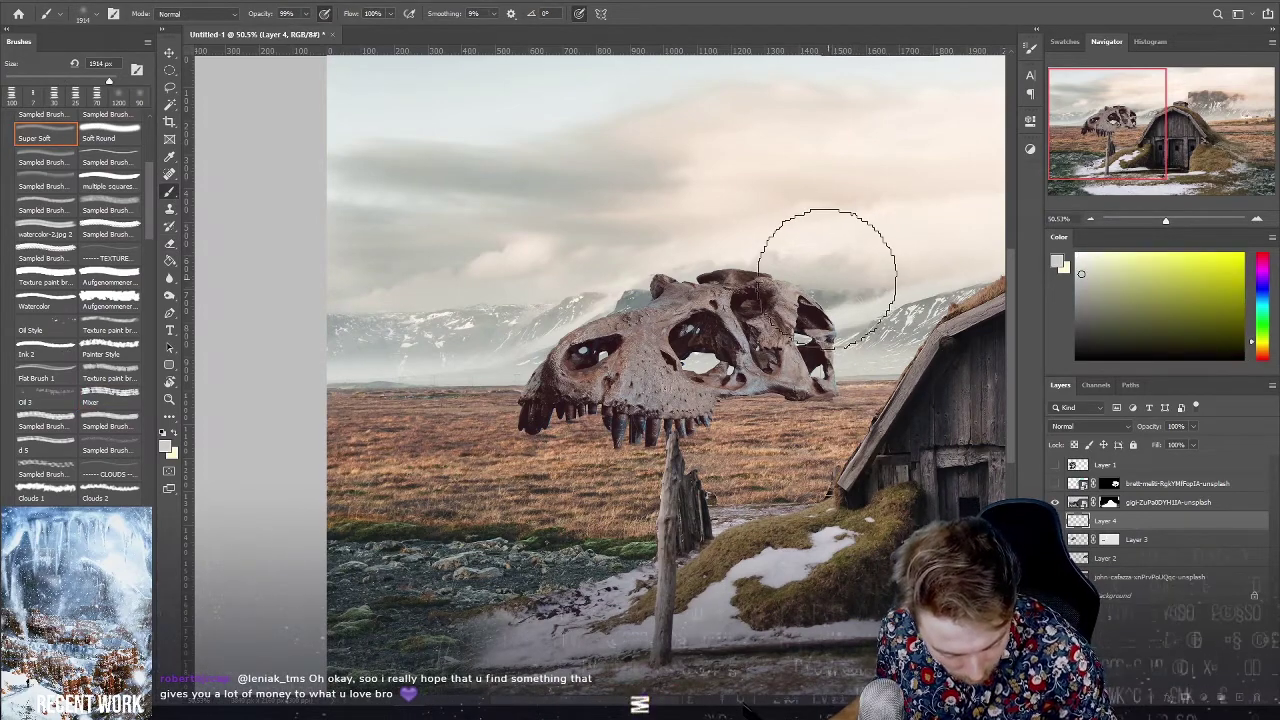
alt+click(1133, 531)
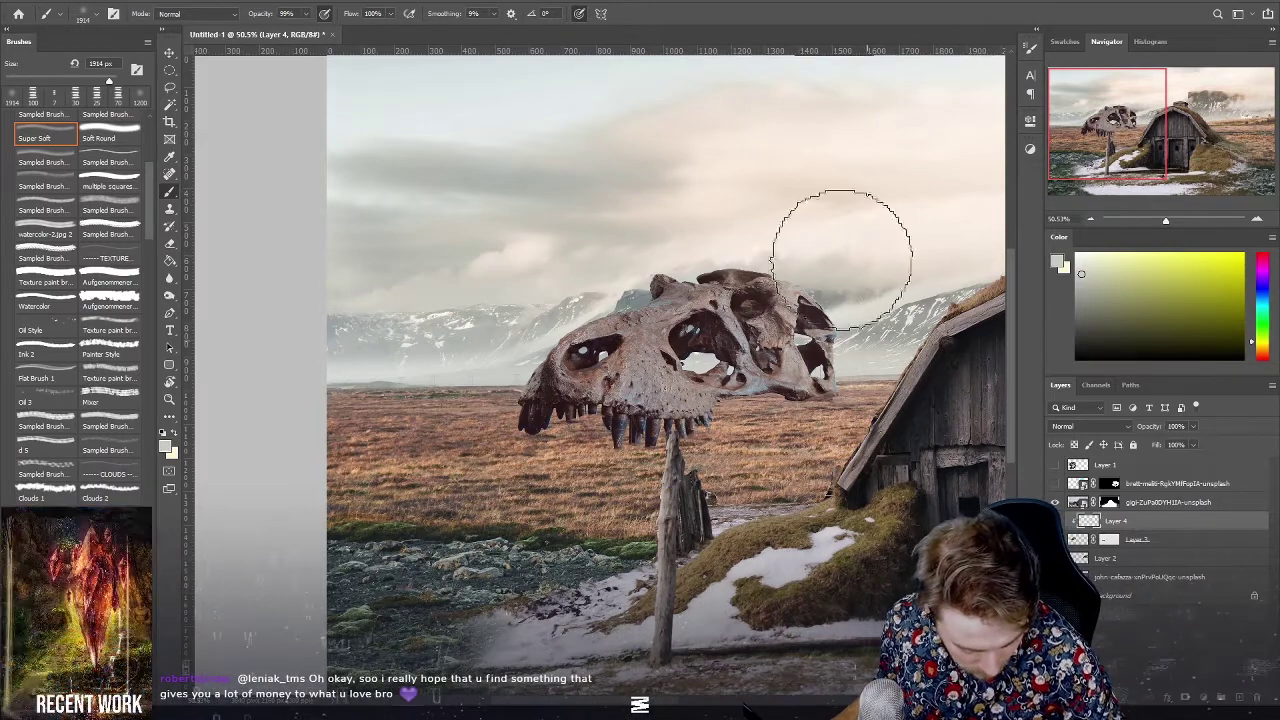
mouse_move(790, 340)
mouse_down()
mouse_move(772, 352)
mouse_move(500, 285)
mouse_up()
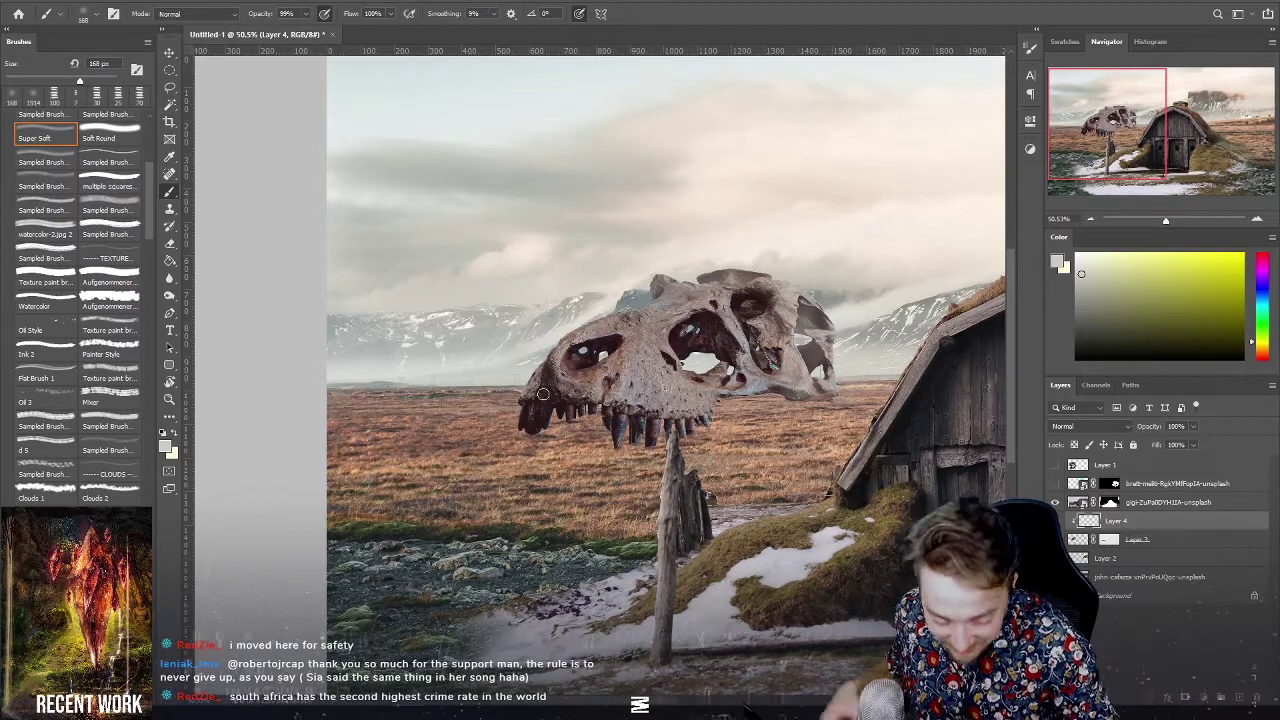
key(alt)
Sample the skull teeth's dark colour, add Layer 5 above Layer 2, and shrink the brush to 35 px.
alt+click(544, 424)
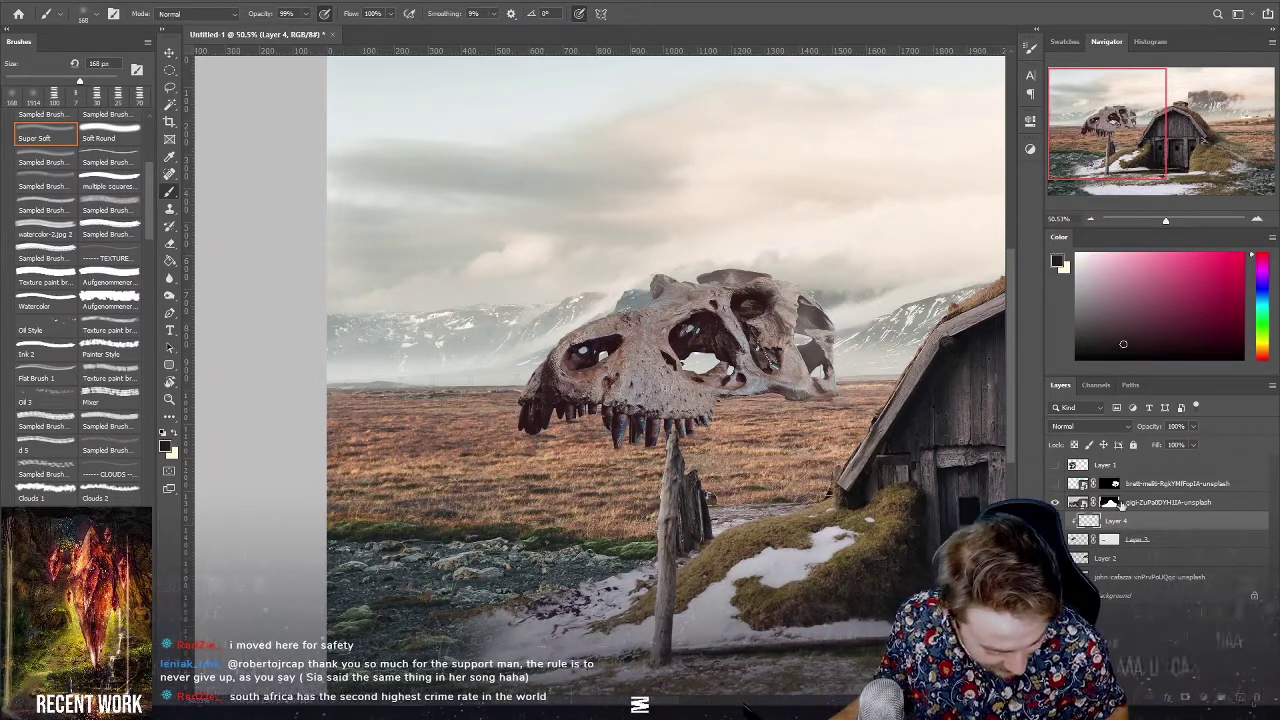
click(1150, 560)
key(ctrl+shift+alt+n)
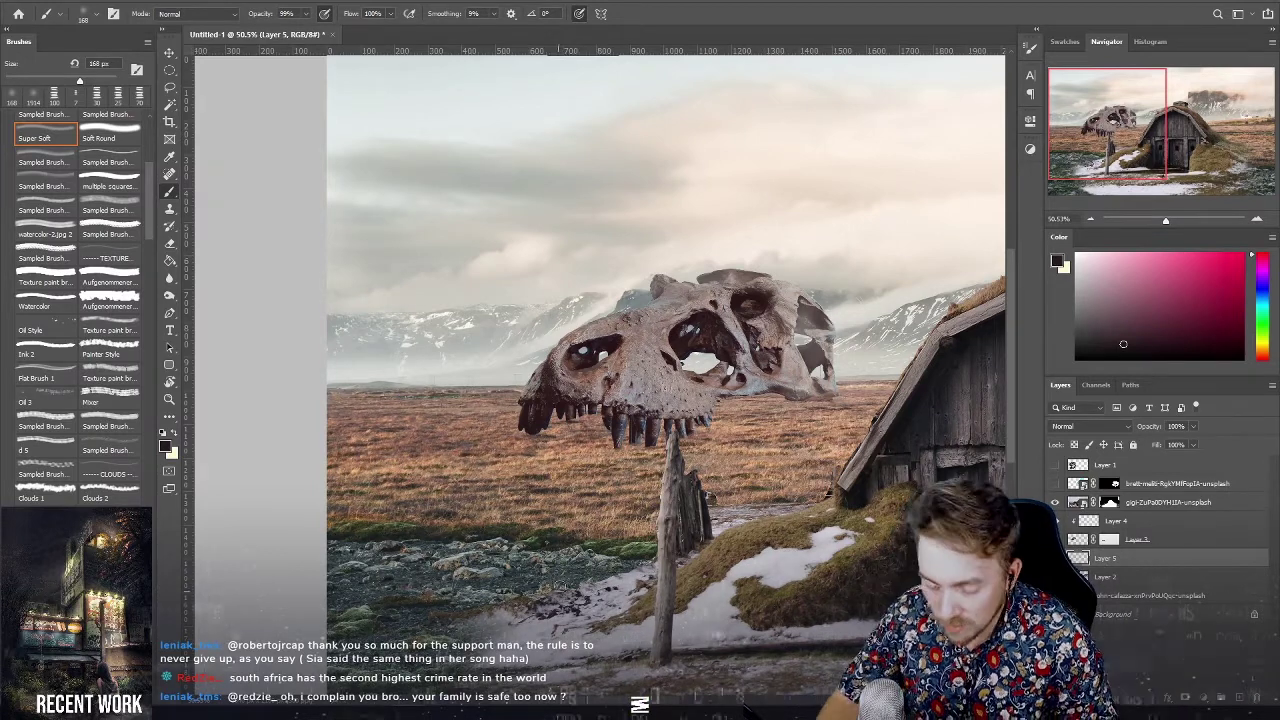
key(bracketleft)
key(bracketleft)
key(bracketleft)
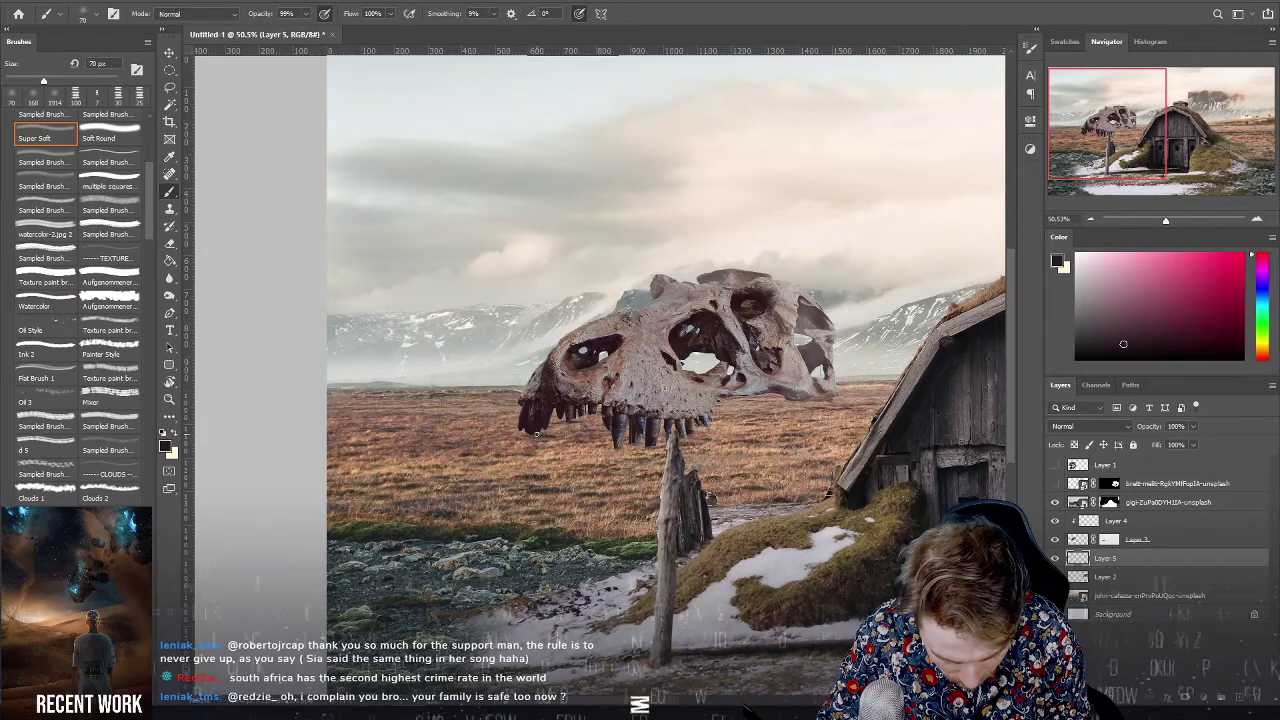
key(bracketleft)
key(bracketleft)
key(bracketleft)
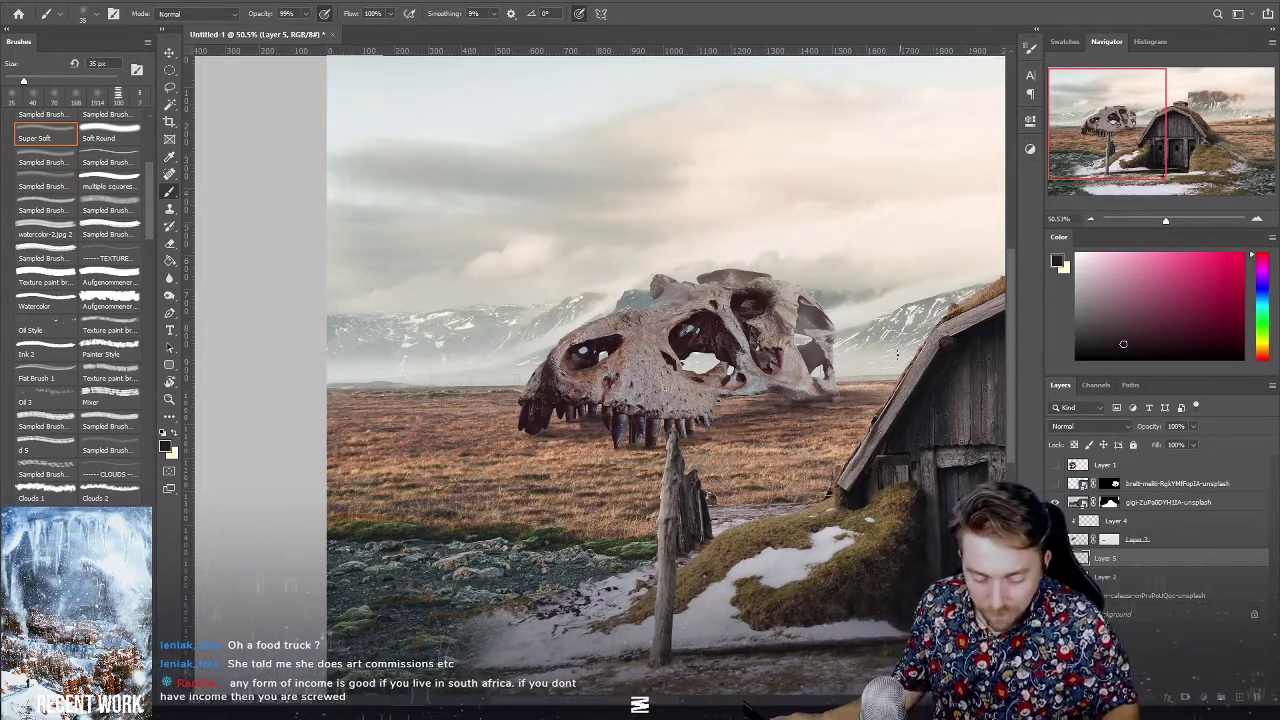
scroll(870, 558, down, 5)
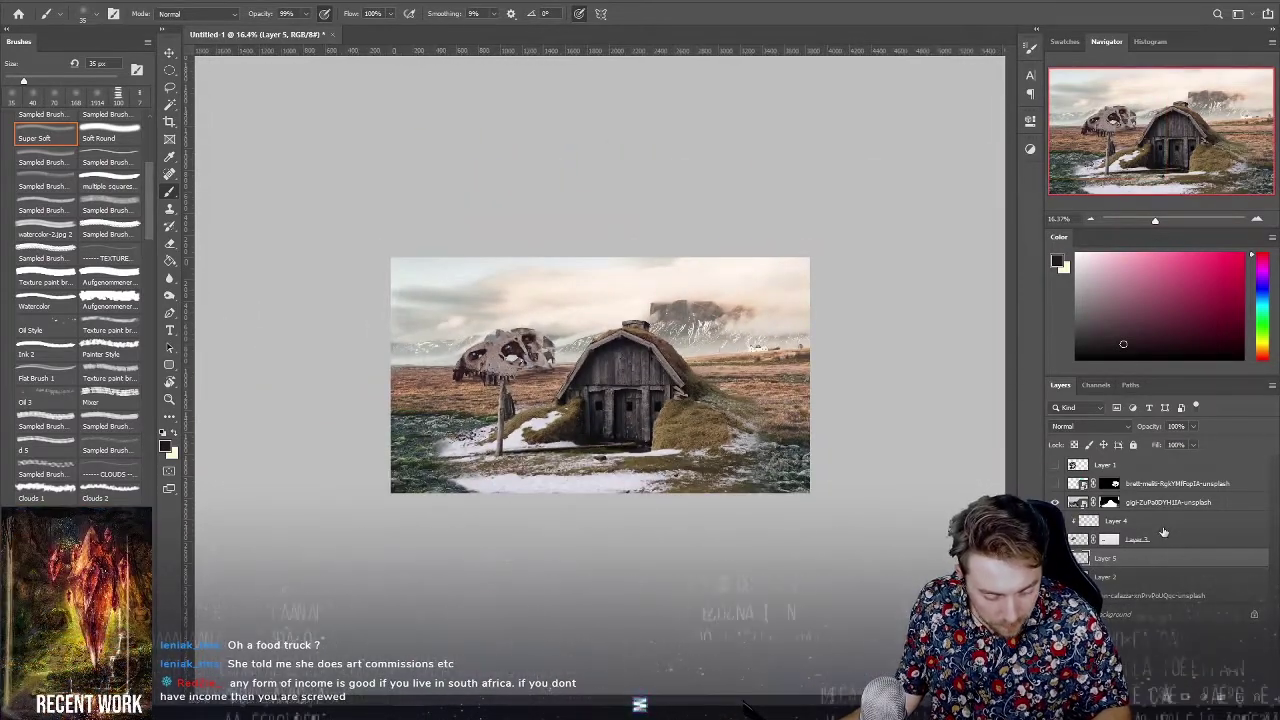
Select Layer 4 and enlarge the Super Soft brush to 91 px.
click(1075, 521)
scroll(600, 375, up, 1)
scroll(600, 375, up, 2)
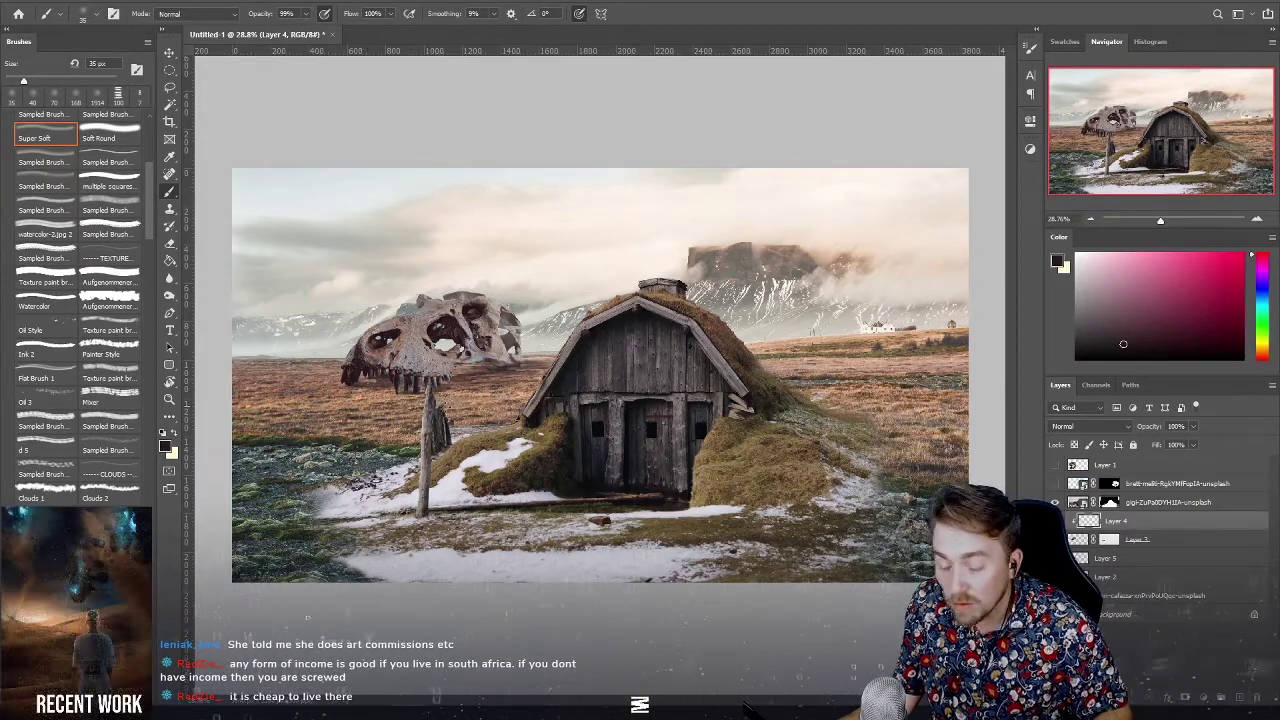
alt+right_click(535, 350)
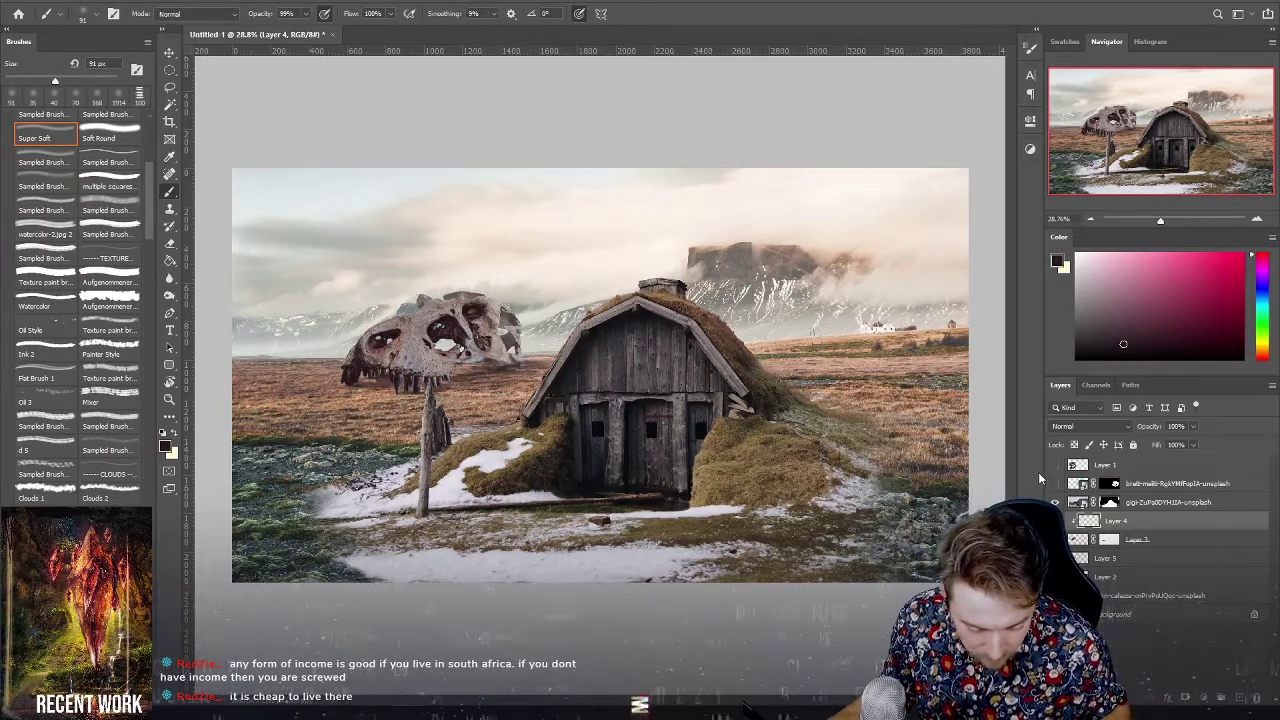
Add Layer 6 above Layer 4 in Soft Light mode, then hide it to compare the skull shading.
click(1238, 696)
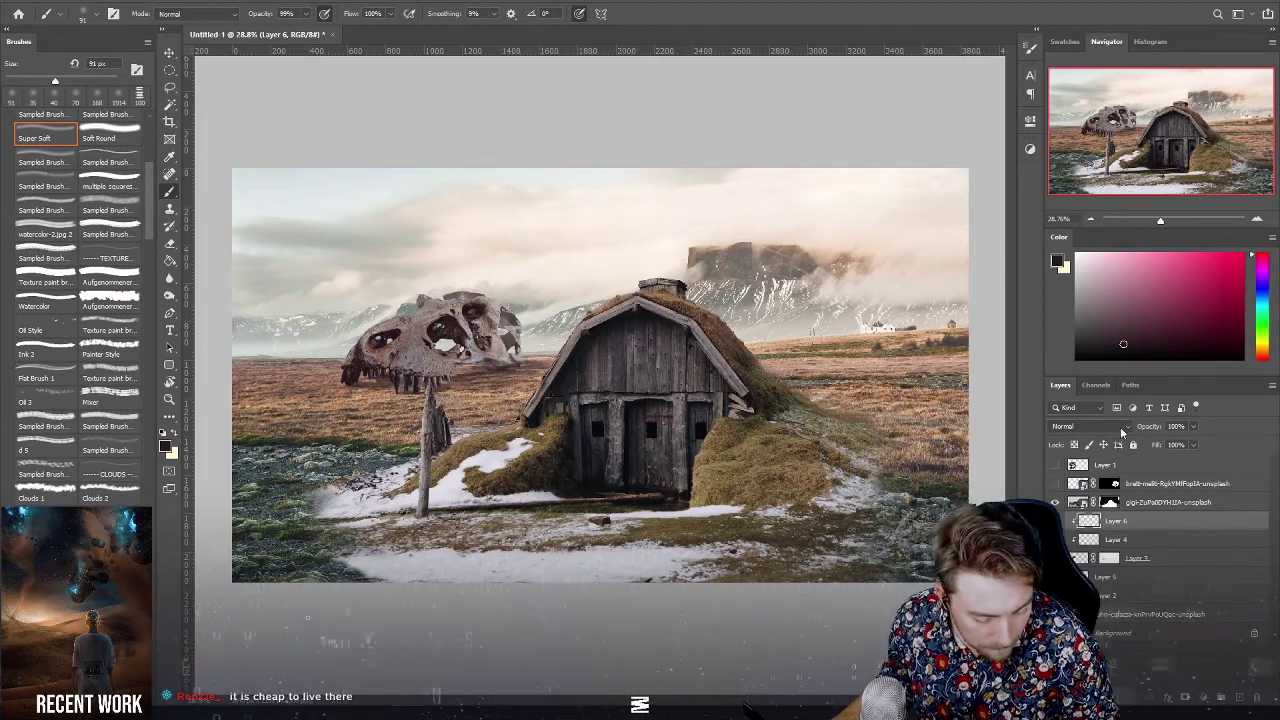
click(1085, 426)
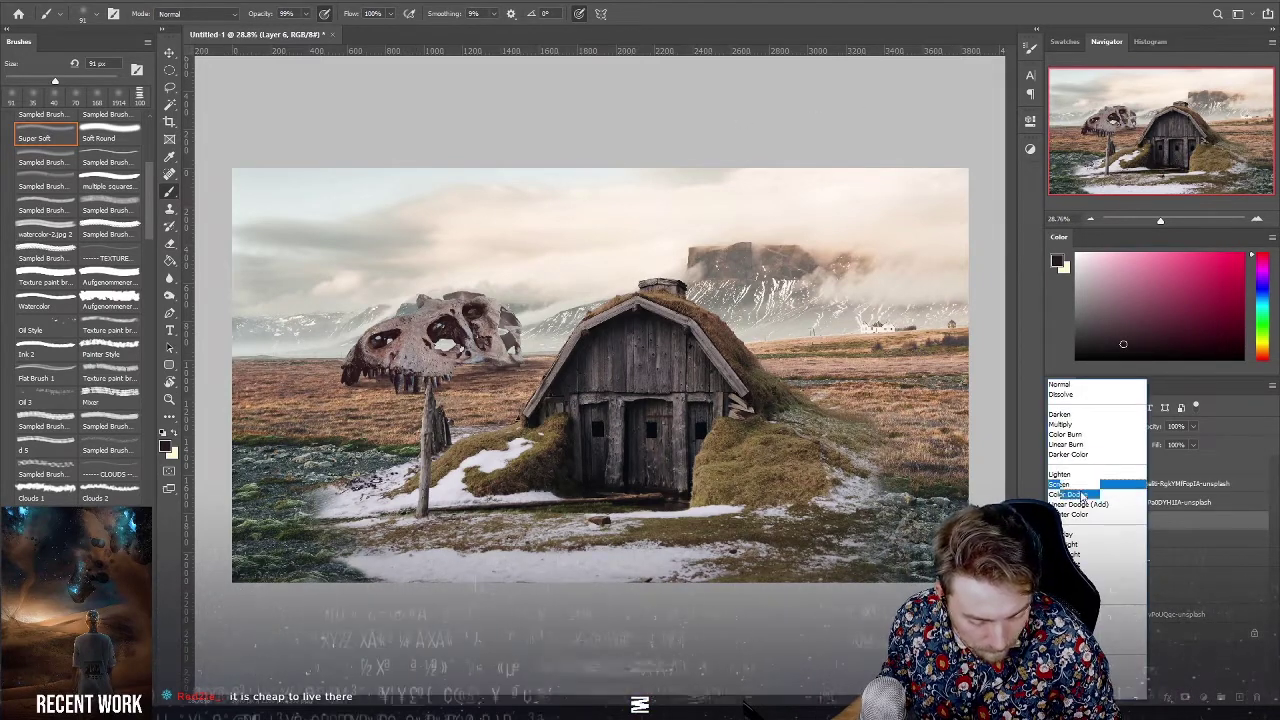
click(1076, 543)
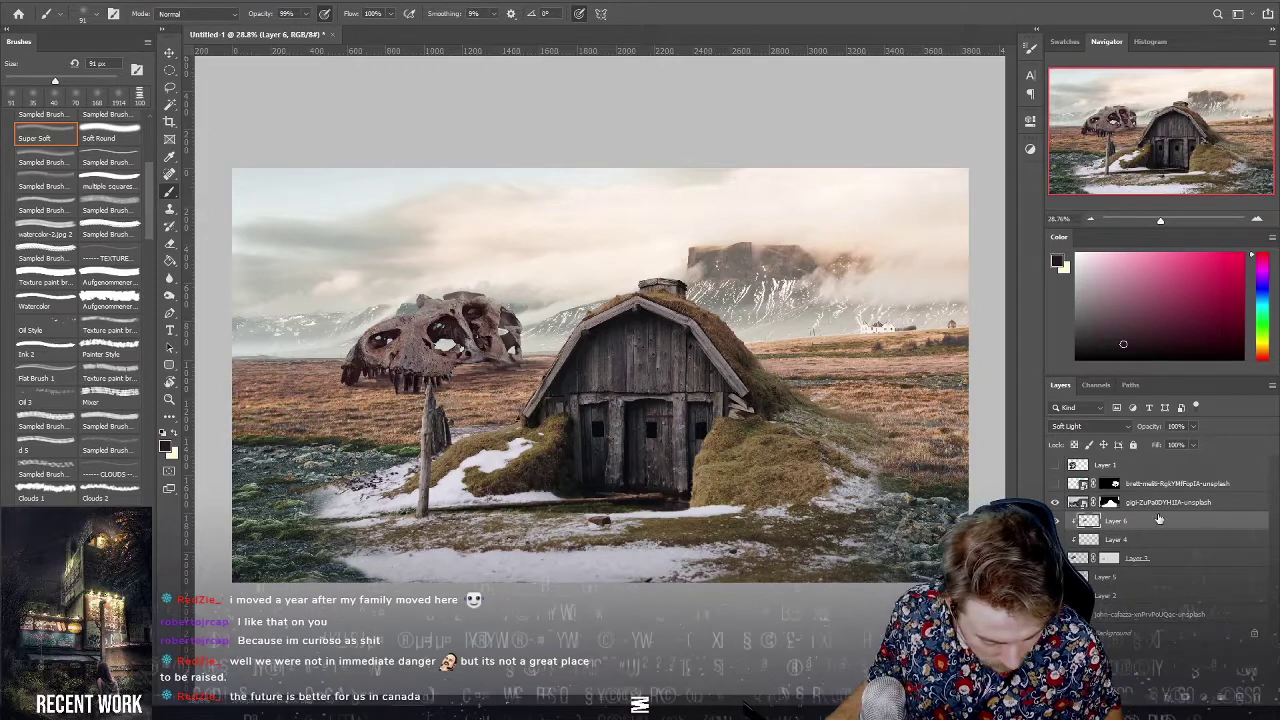
click(1055, 520)
Show Layer 6 again, sample a light cream colour from the clouds, and shrink the brush to 45 px.
click(1055, 520)
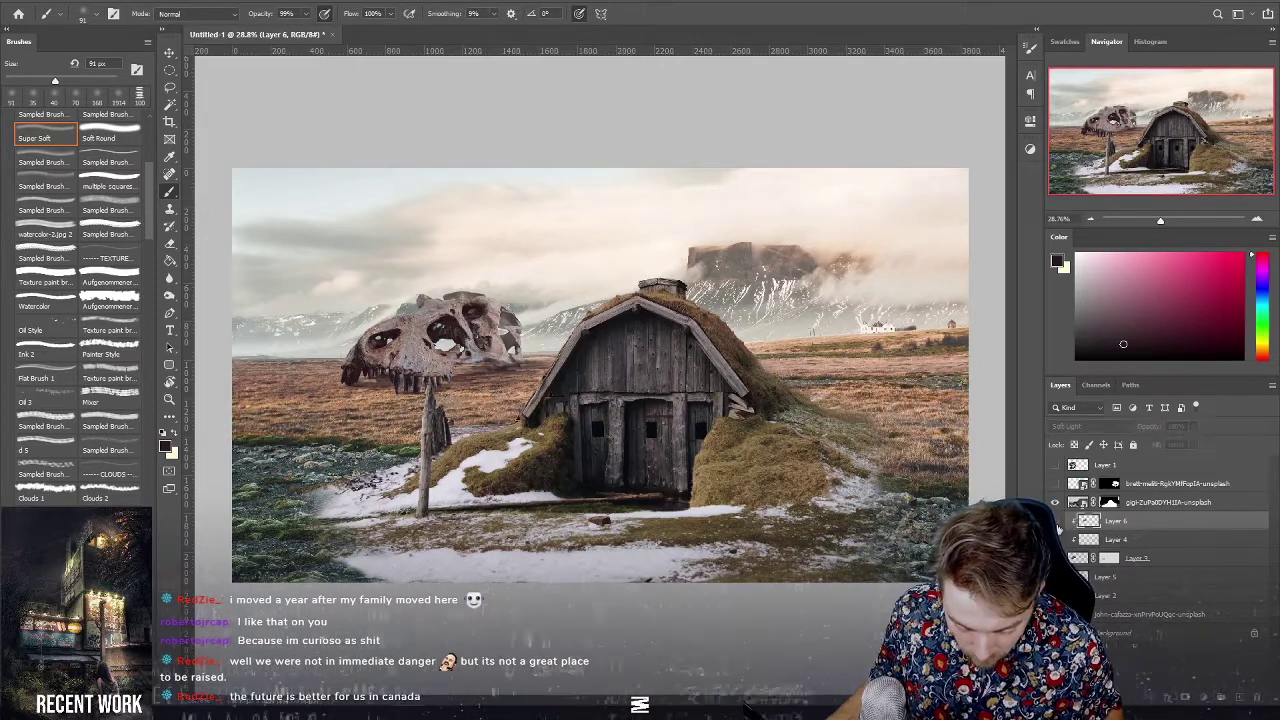
alt+click(878, 278)
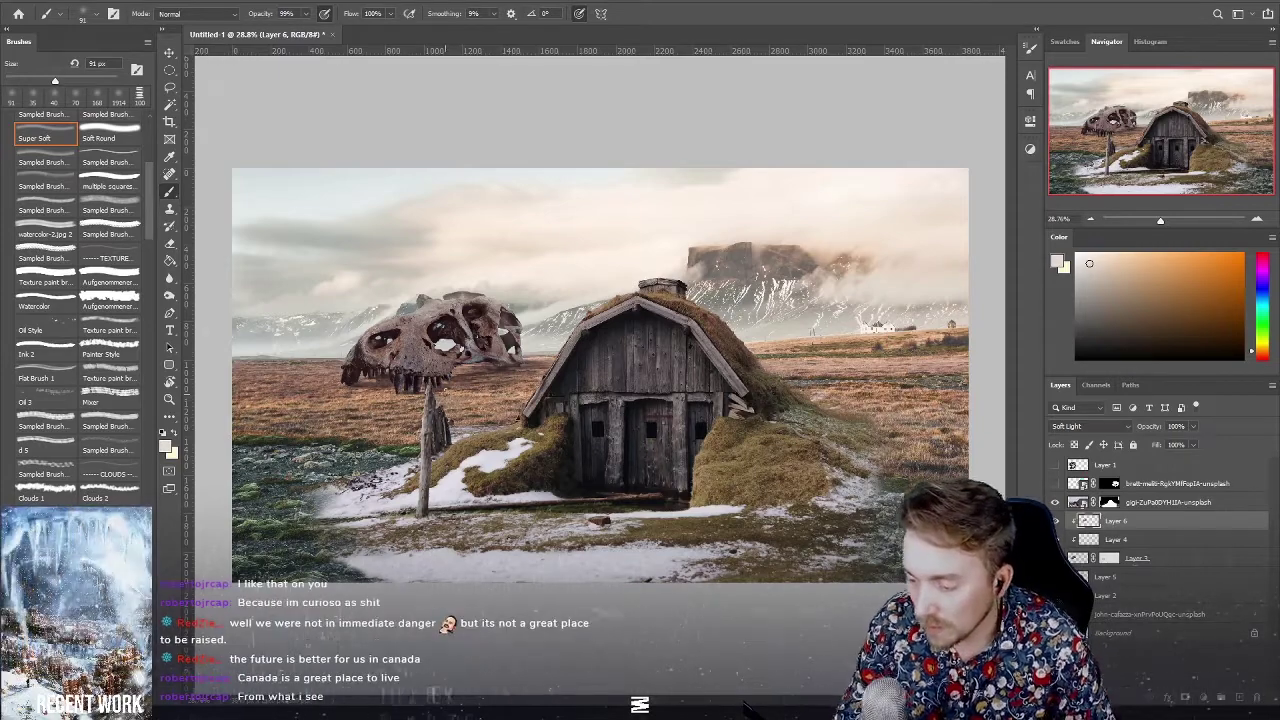
key(bracketleft)
key(bracketleft)
key(bracketleft)
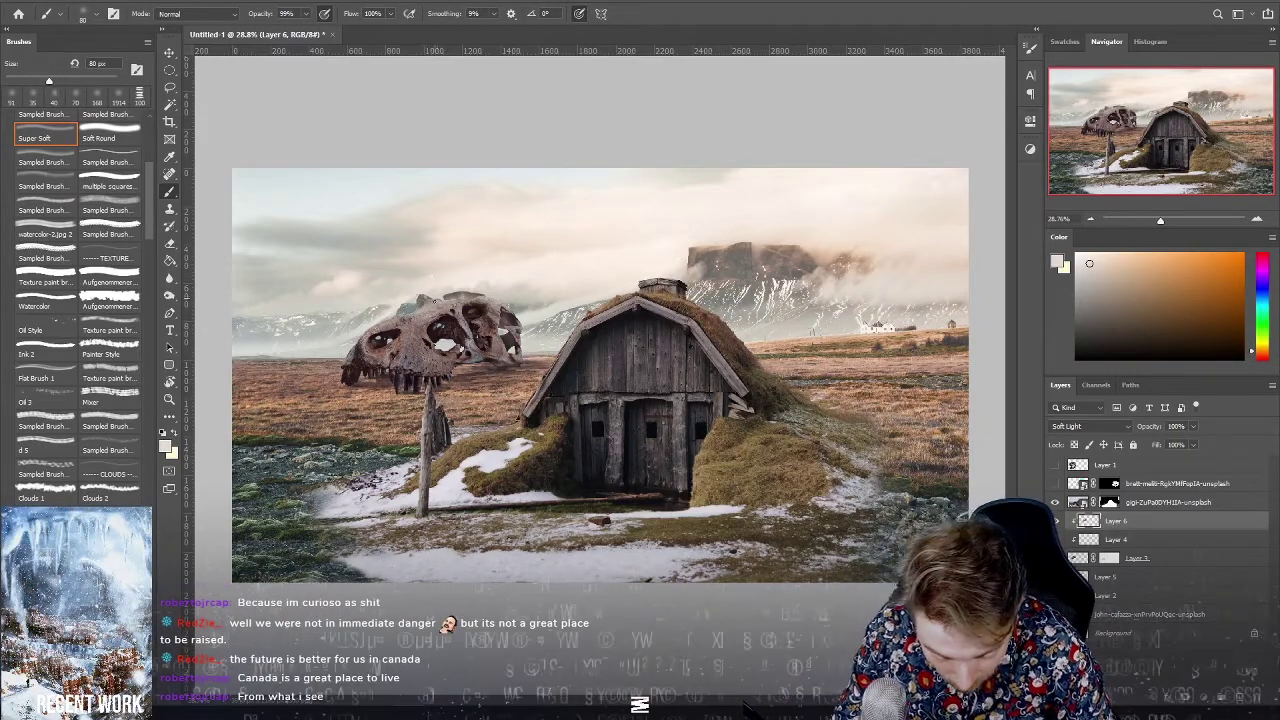
key(bracketleft)
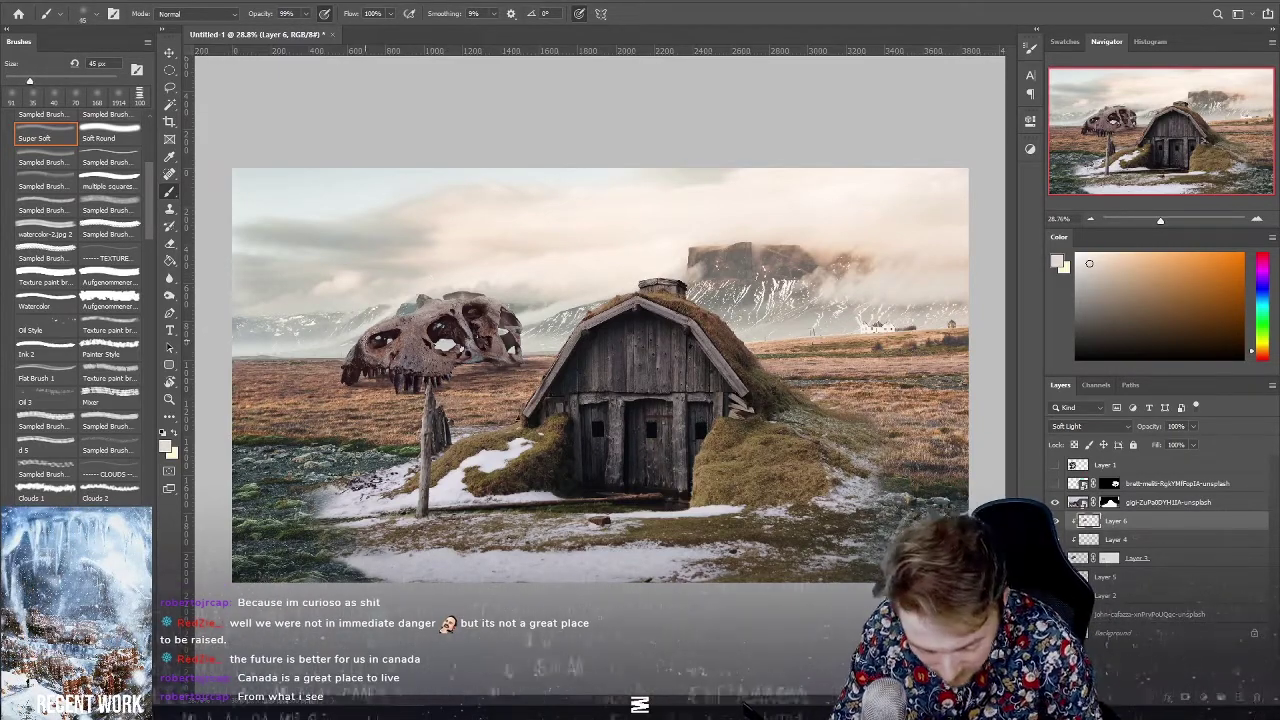
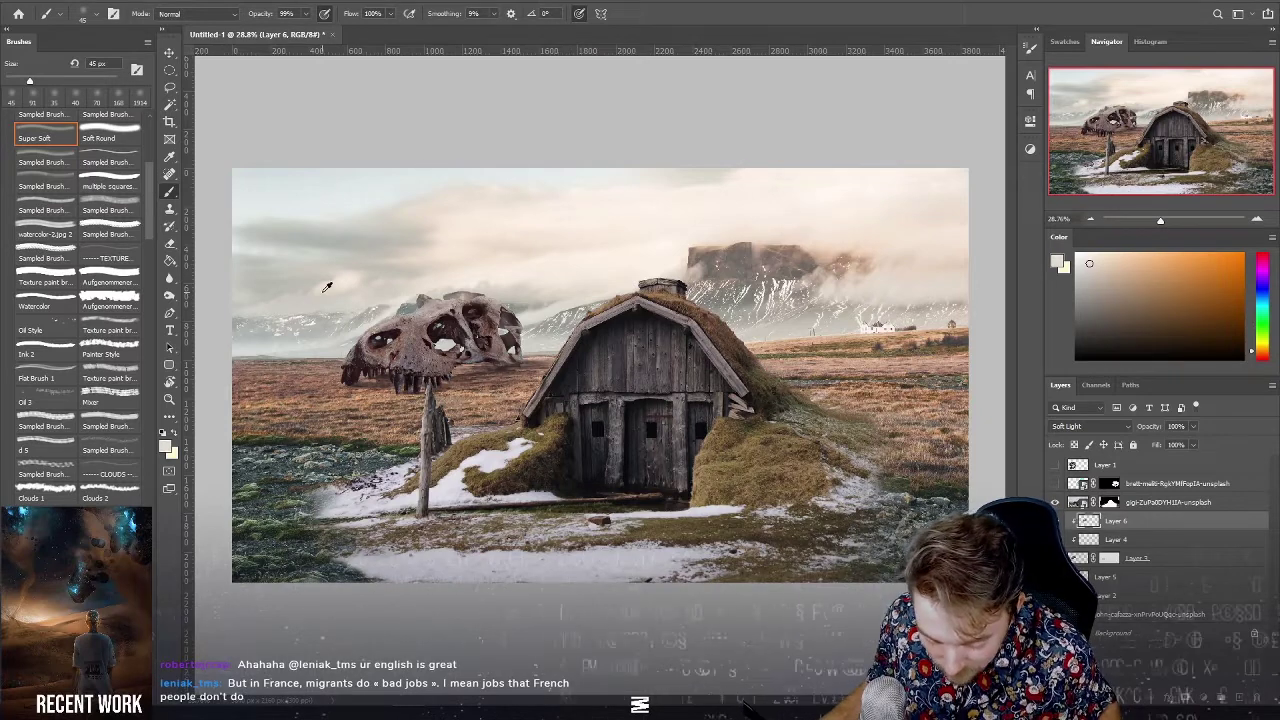
Resize the brush to 243 px at 100% opacity and hide Soft Light Layer 6.
drag(338, 277, 386, 268)
key(0)
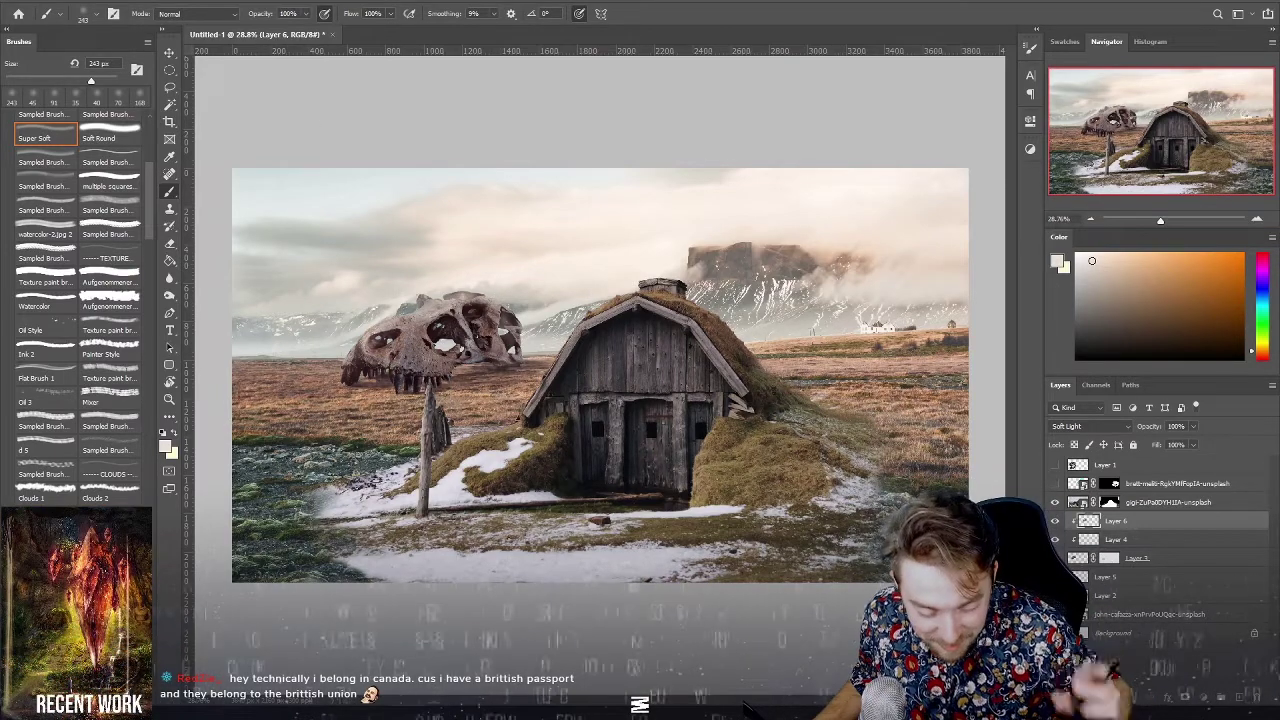
click(1054, 520)
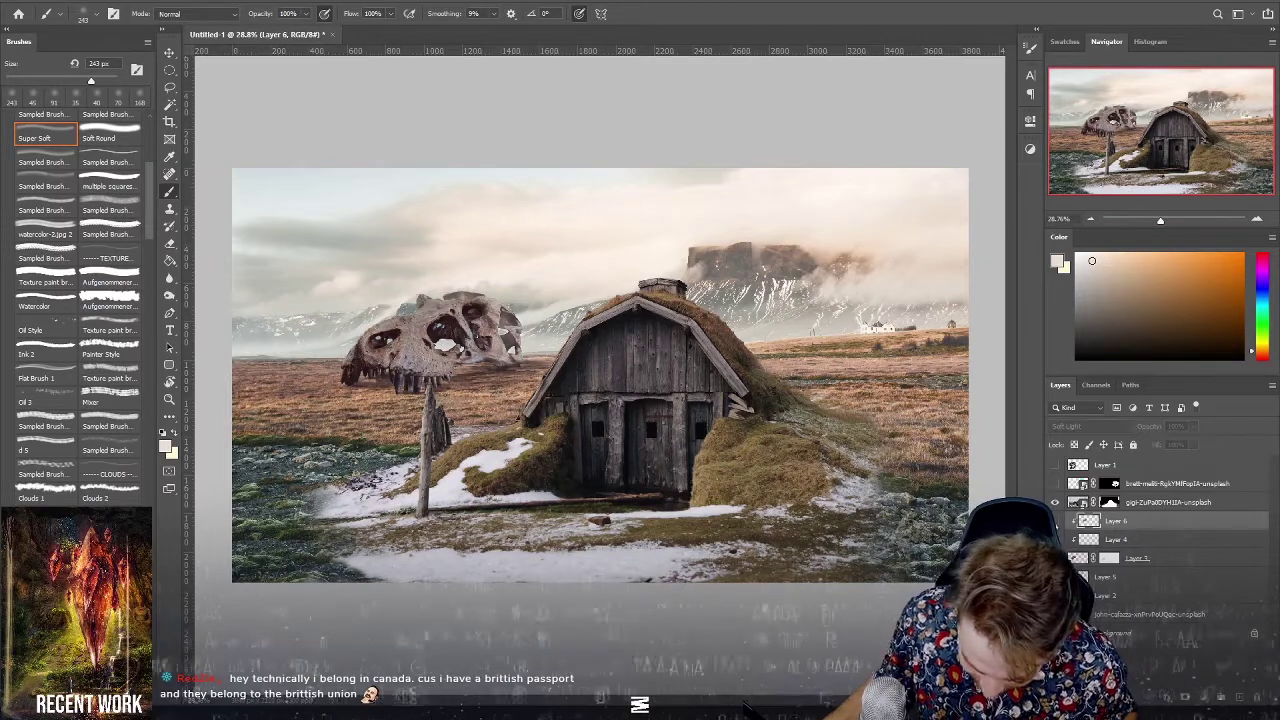
Zoom the view out and back in, and sample the sky colour for painting.
scroll(929, 428, down, 3)
scroll(914, 437, up, 1)
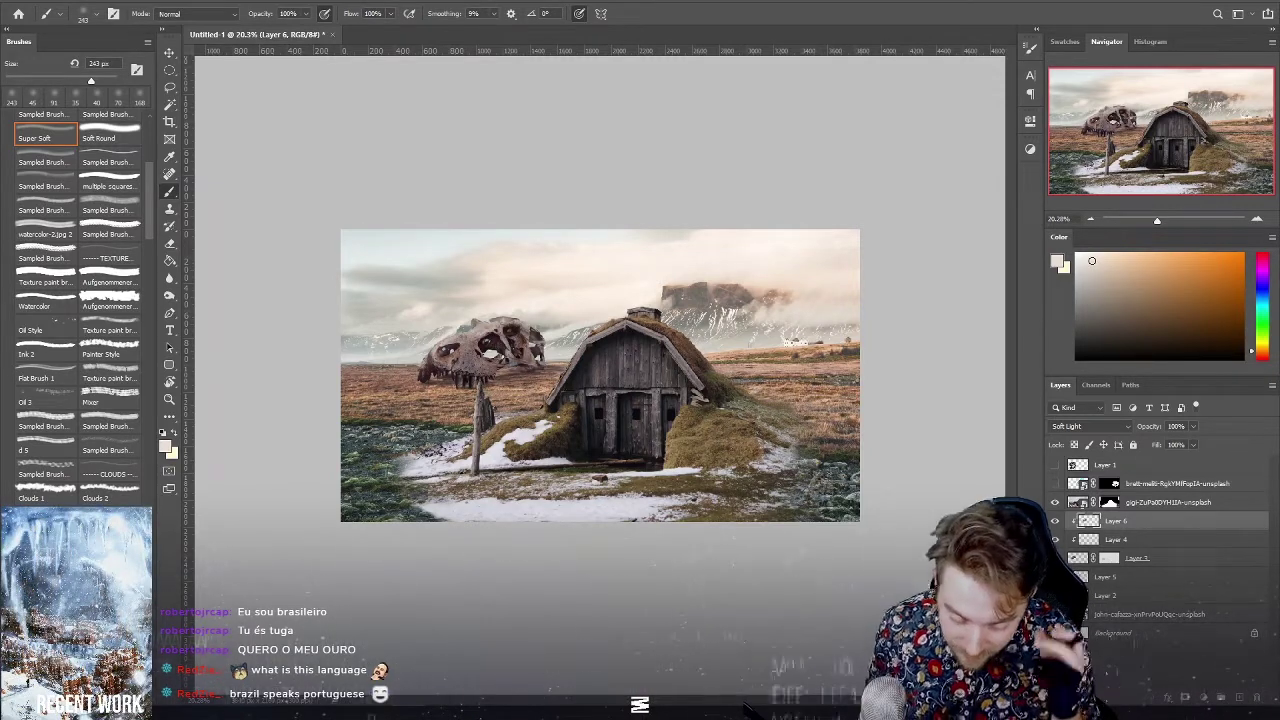
alt+click(565, 298)
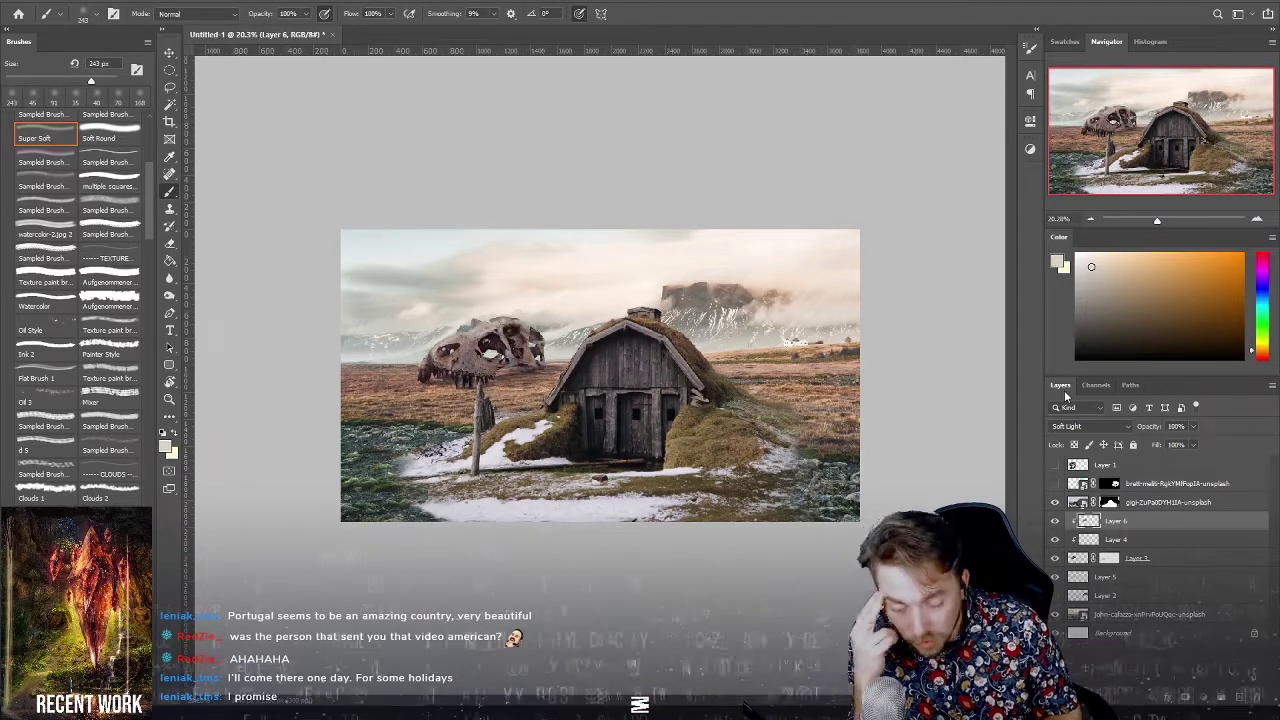
Compare the skull layers' visibility, pick a lighter paint colour, and add a new empty layer.
click(1054, 484)
click(1054, 484)
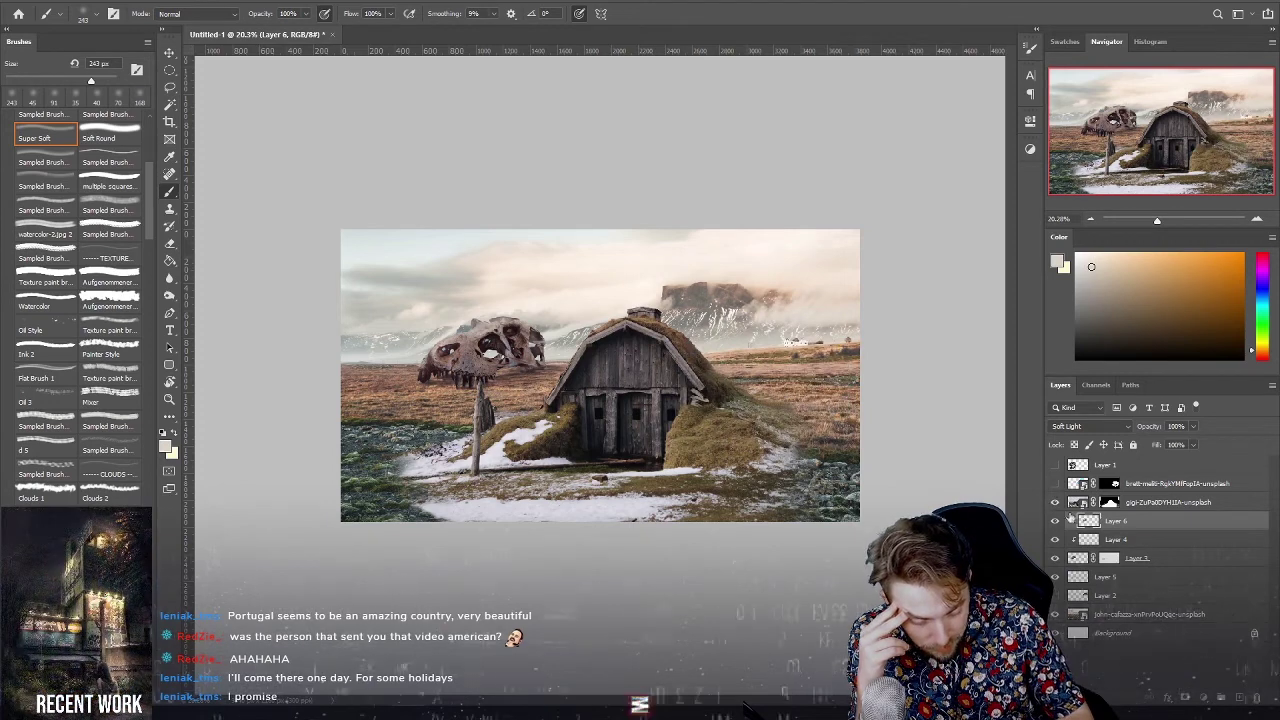
click(1055, 521)
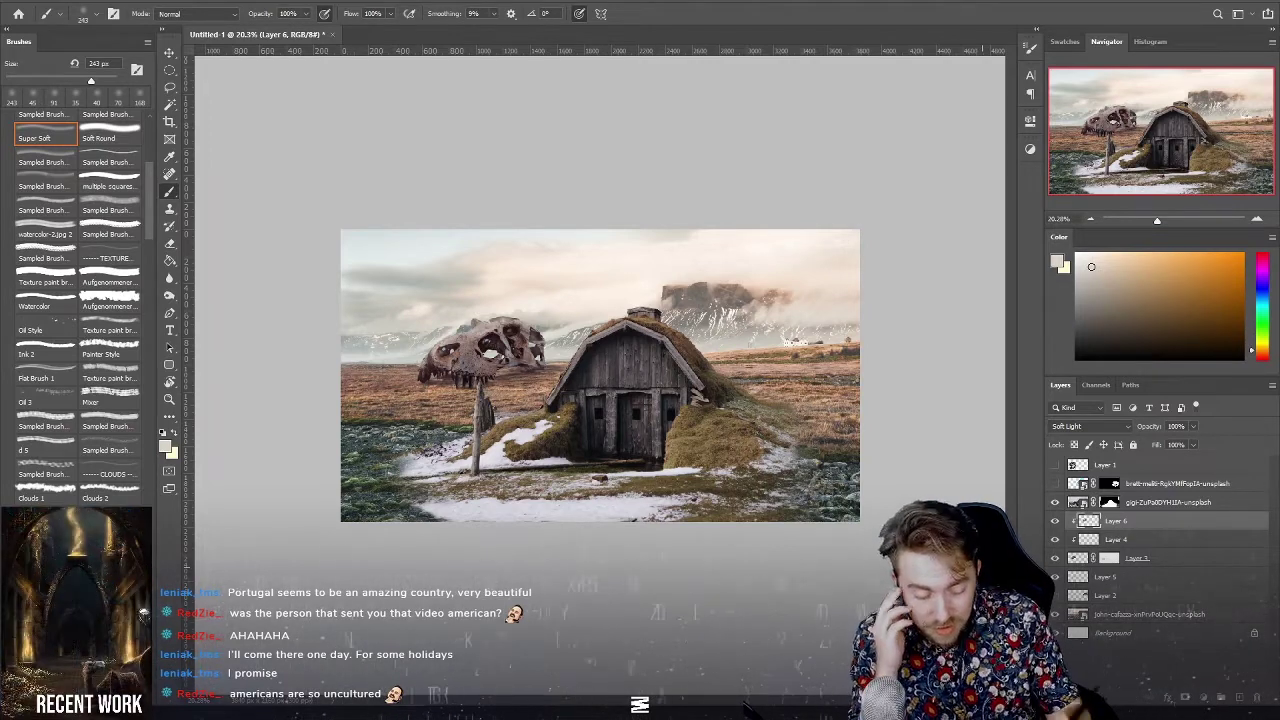
click(1055, 465)
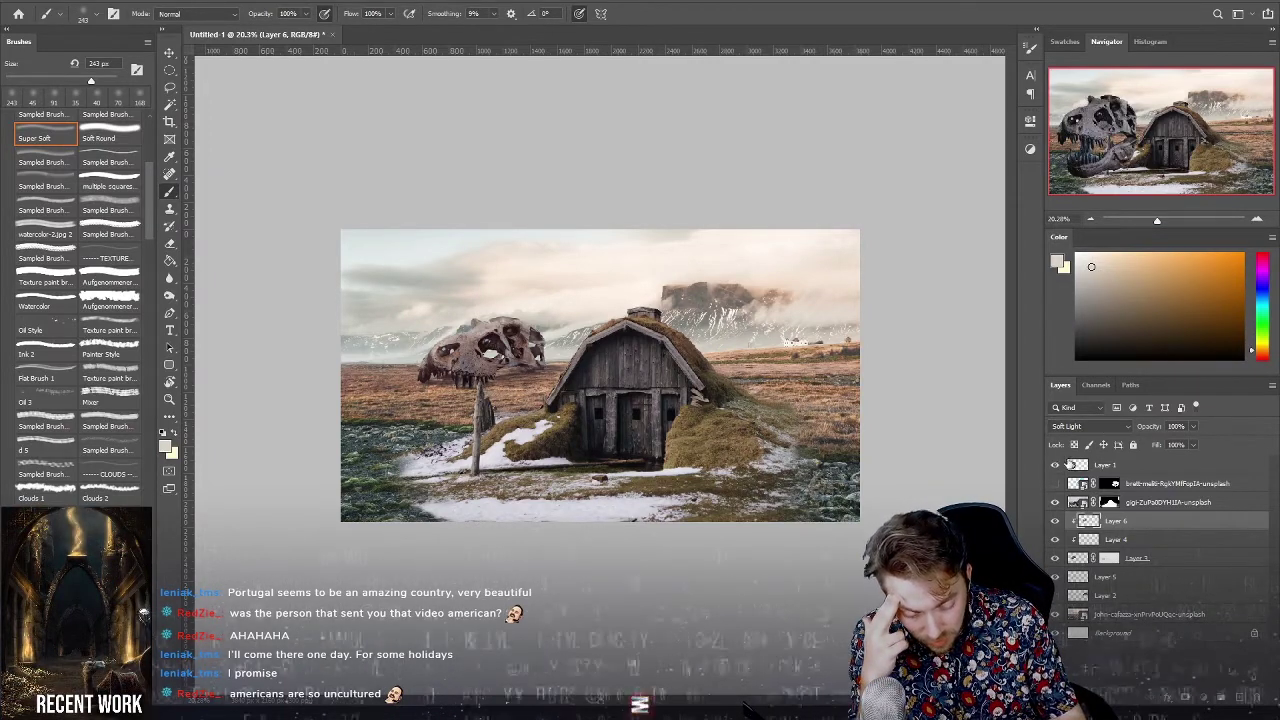
click(1055, 465)
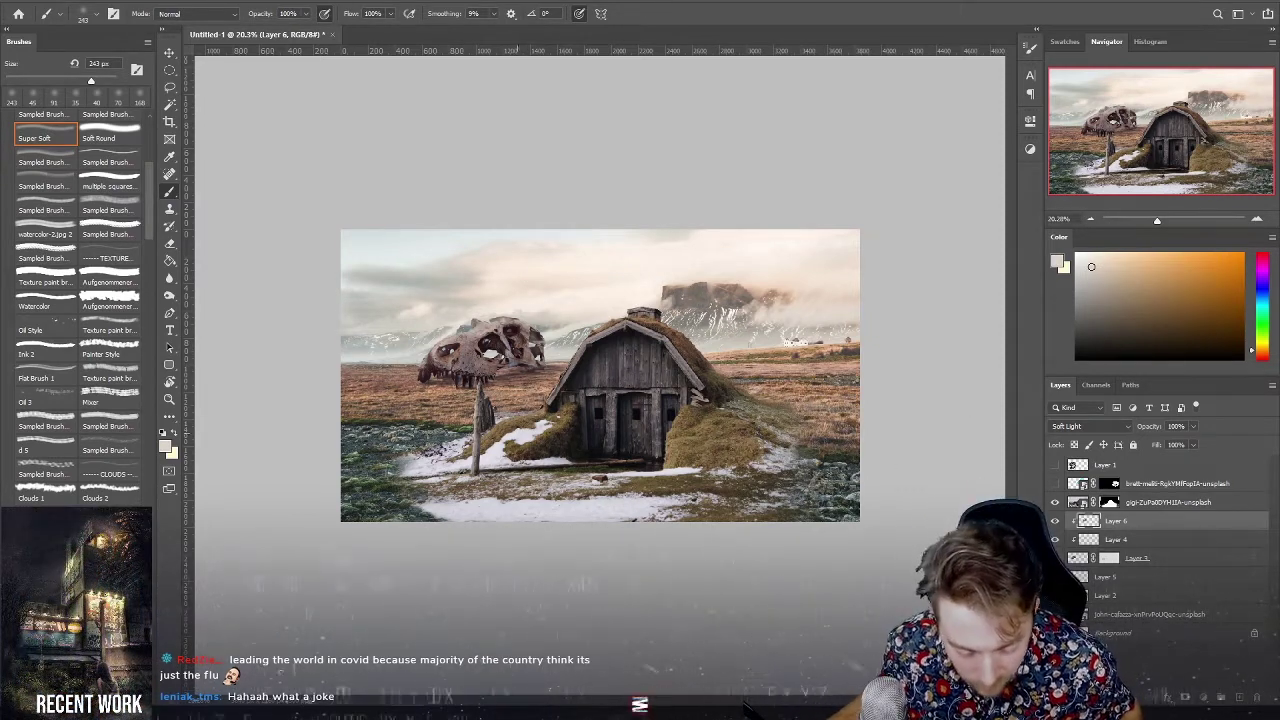
alt+click(606, 301)
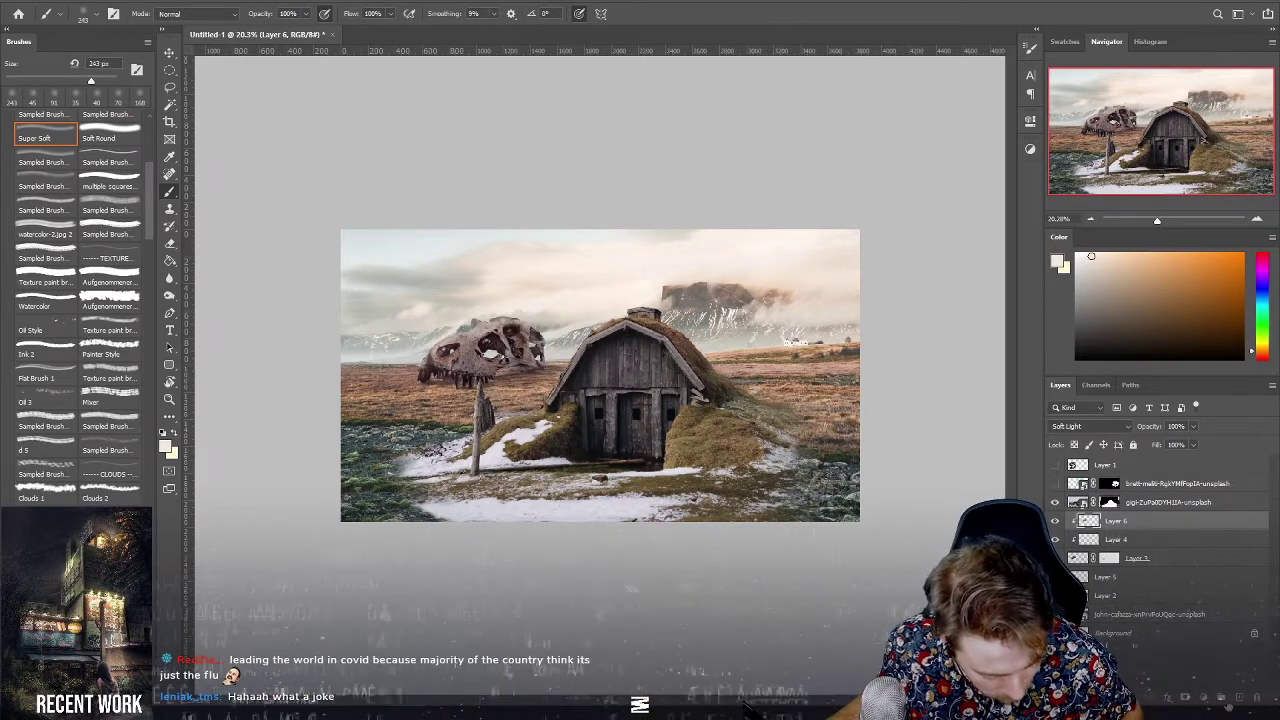
key(ctrl+shift+alt+n)
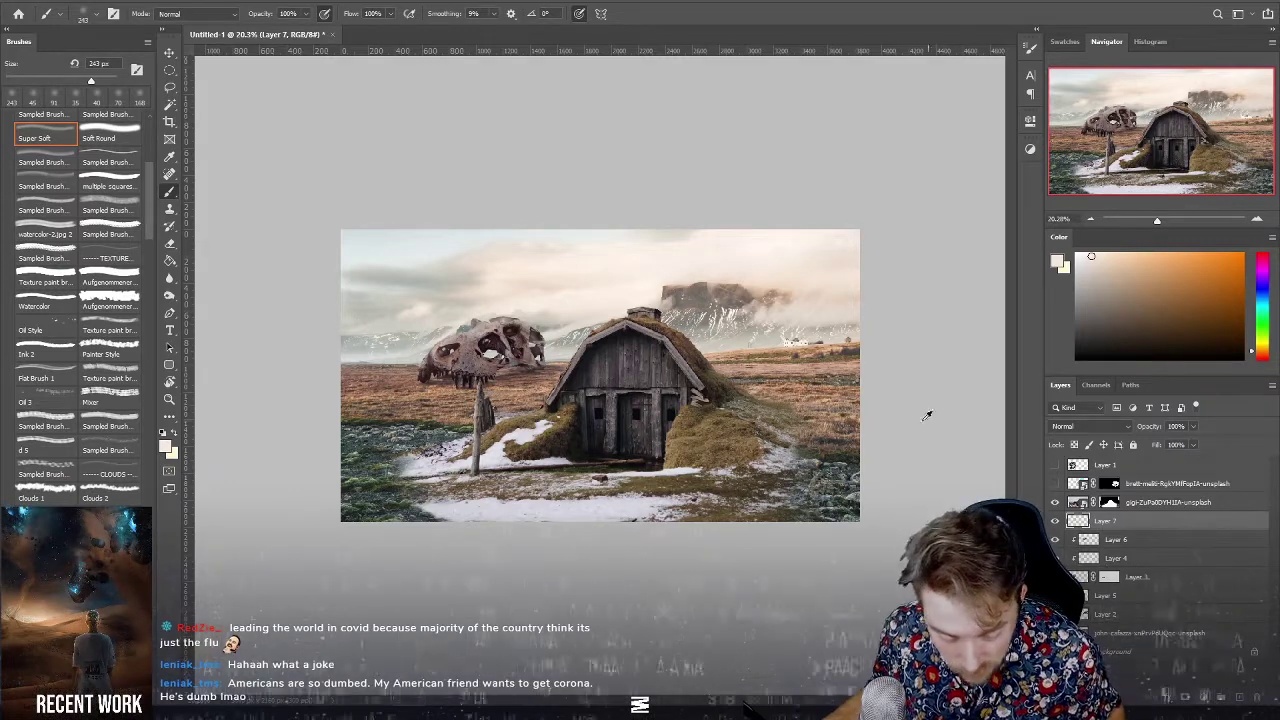
Test-paint haze over the skull on Layer 7, undo it, and enlarge the brush to about 1269 px.
alt+right_click(782, 420)
drag(540, 350, 358, 378)
shift+click(820, 365)
key(ctrl+z)
alt+right_click(560, 420)
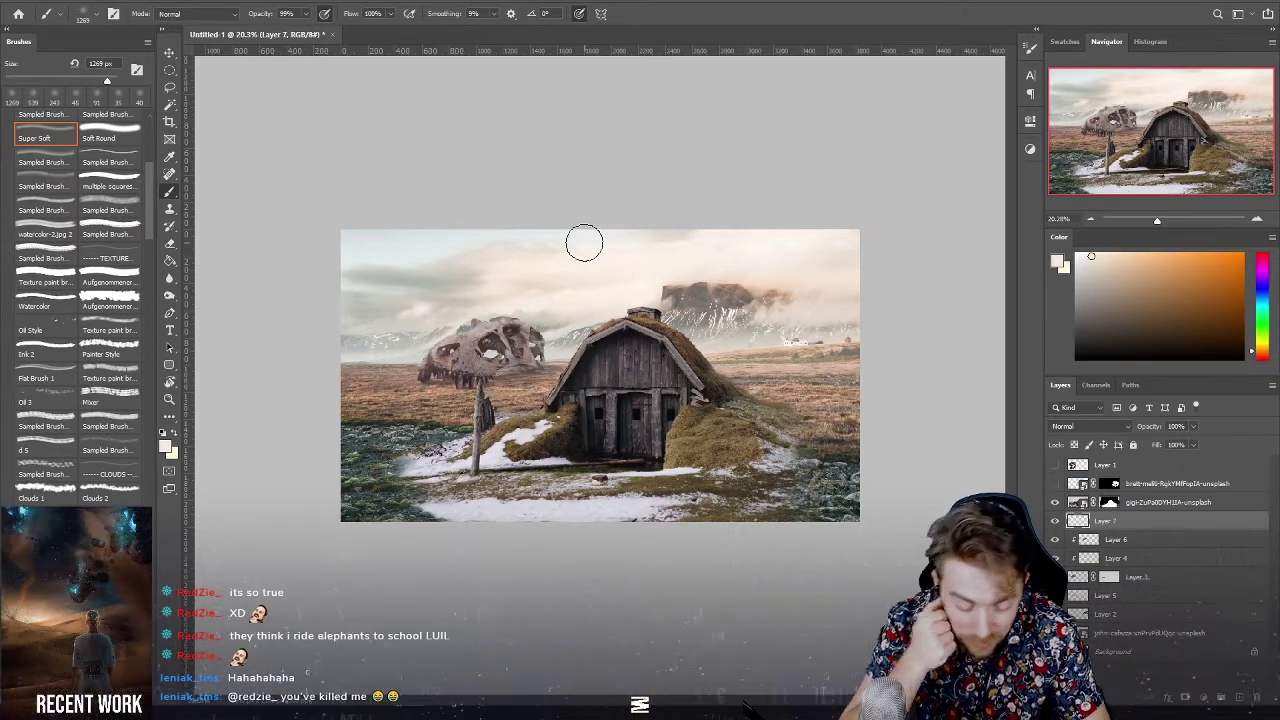
Step the haze brush size with [ and ] from 900 px to 700 px.
key(bracketleft)
key(bracketleft)
key(bracketleft)
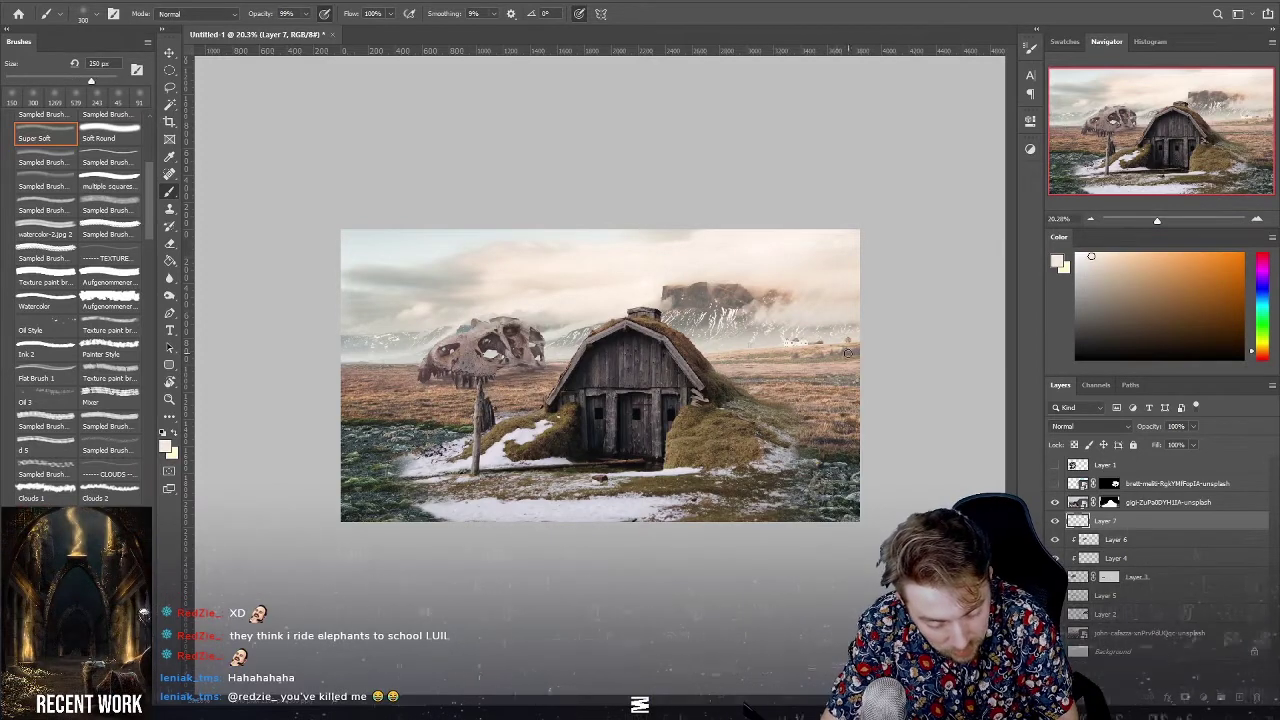
key(bracketright)
key(bracketright)
key(bracketright)
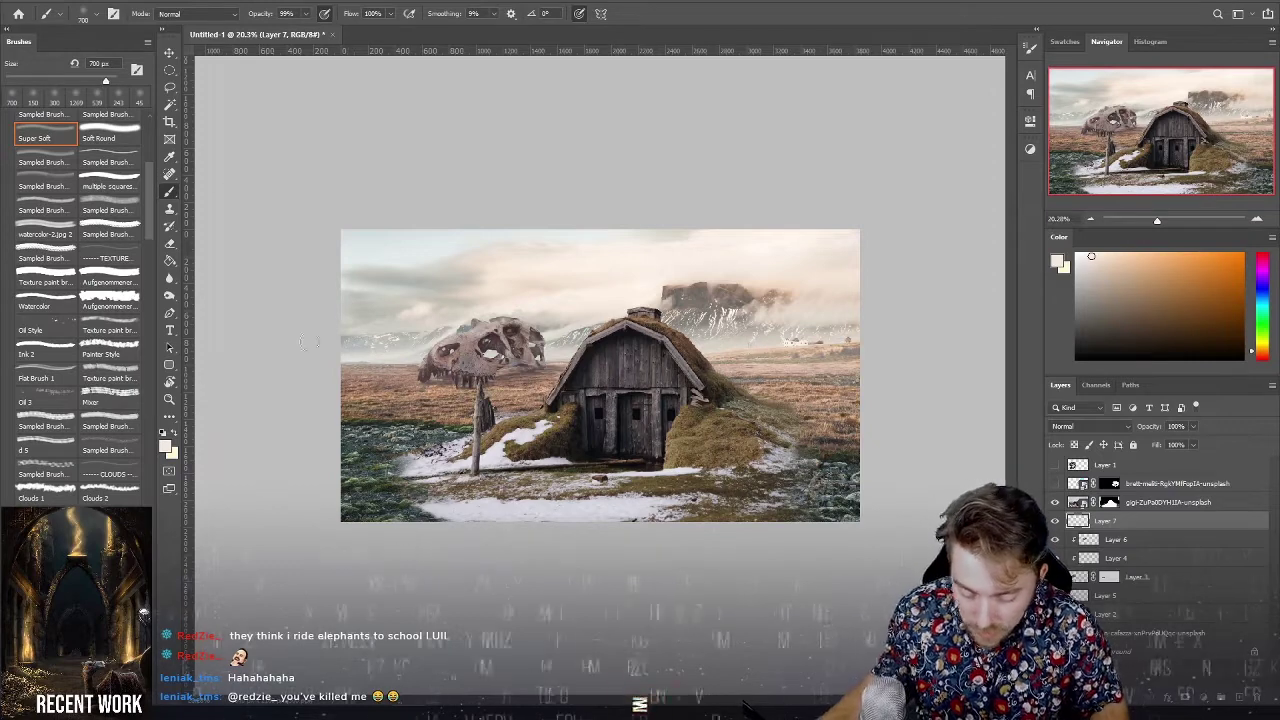
click(170, 243)
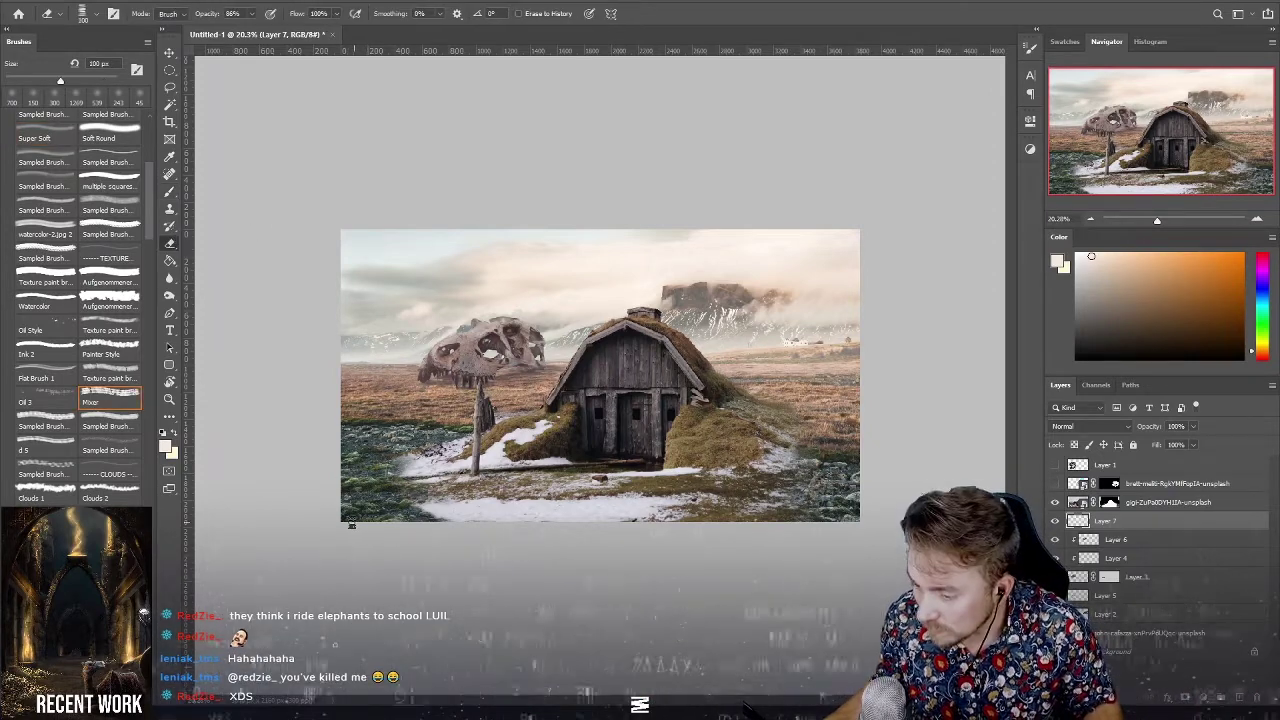
Set the Clone Stamp on the gigi-ZuPa0DYH1IA-unsplash layer at 133 px with the Snow Mts 1 tip.
click(169, 209)
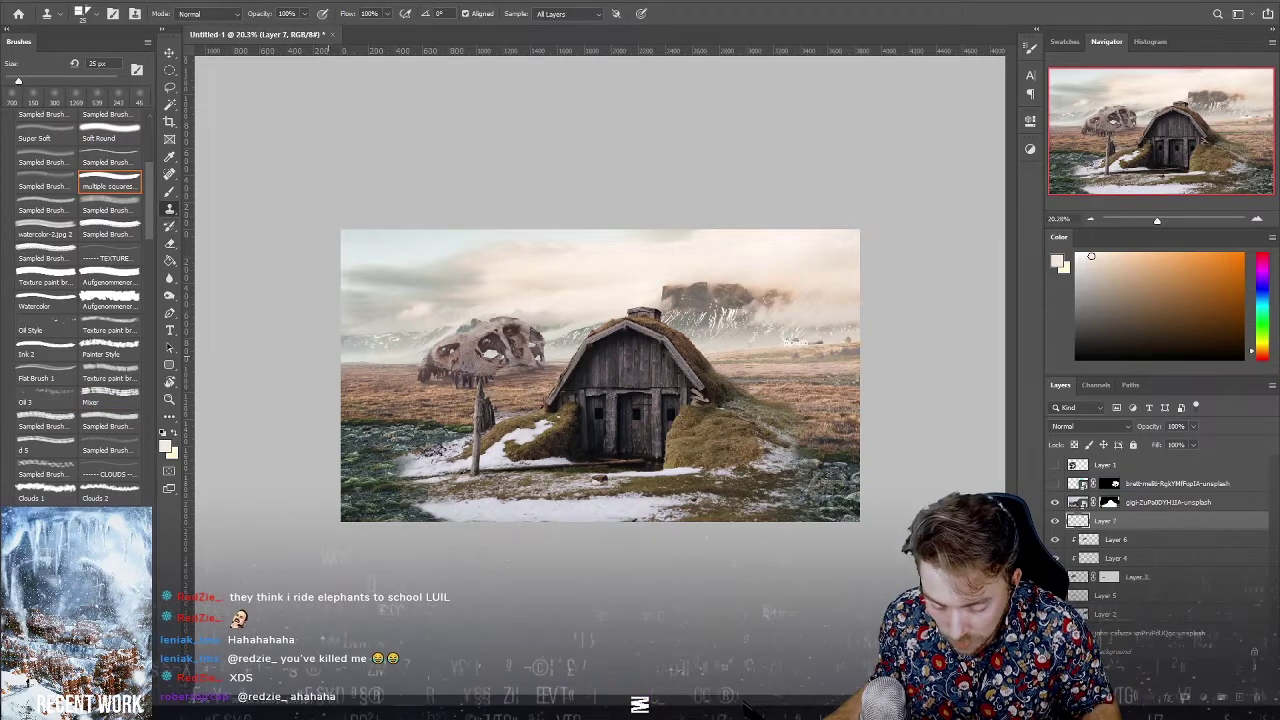
click(1081, 502)
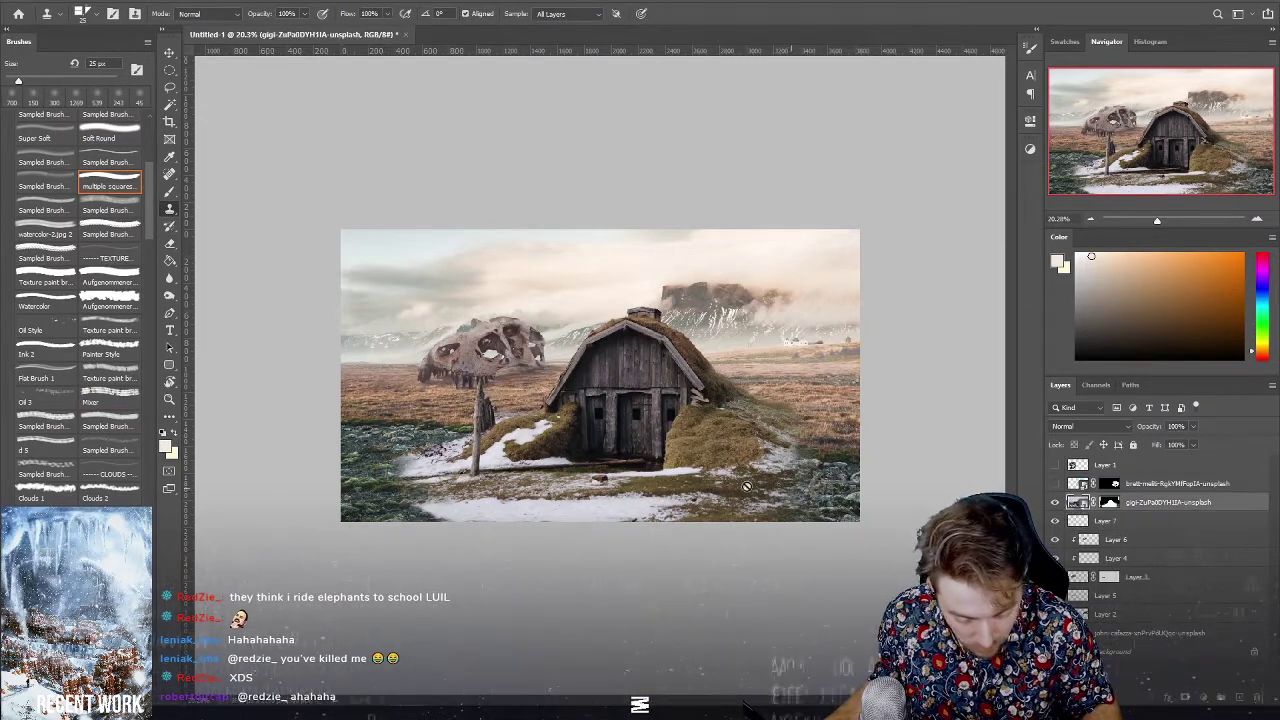
click(563, 465)
key(Escape)
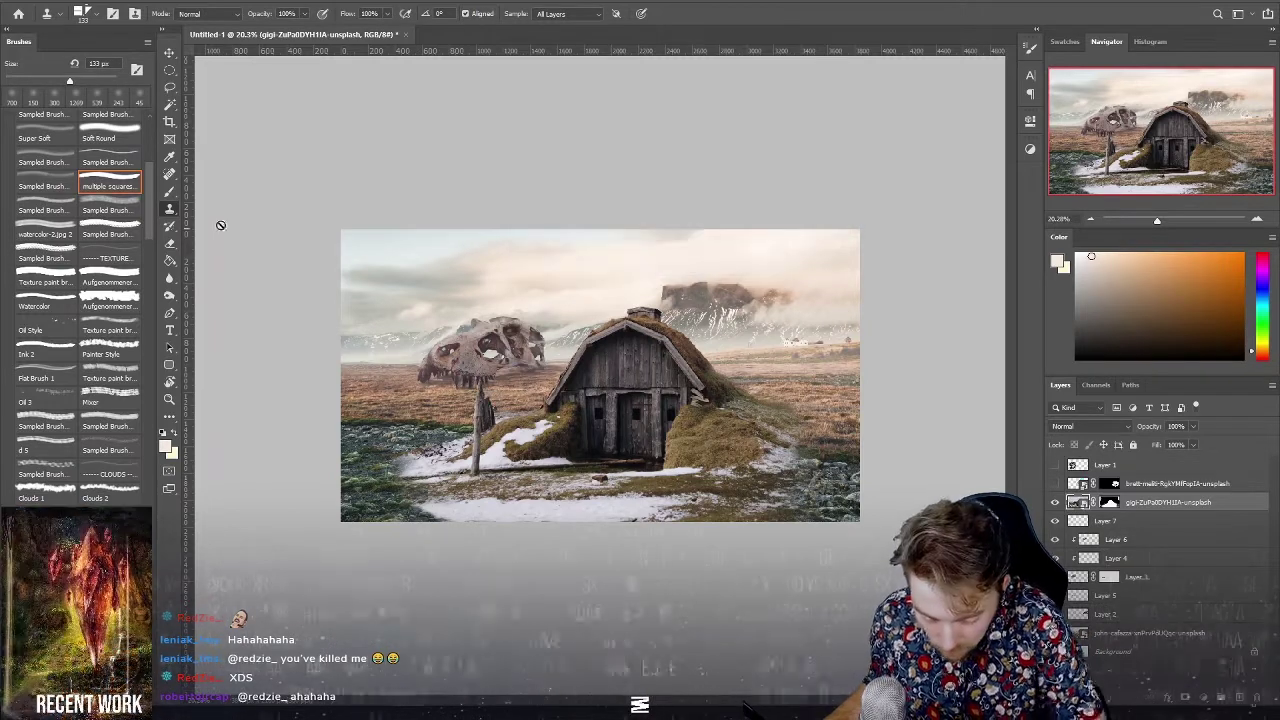
drag(145, 226, 138, 265)
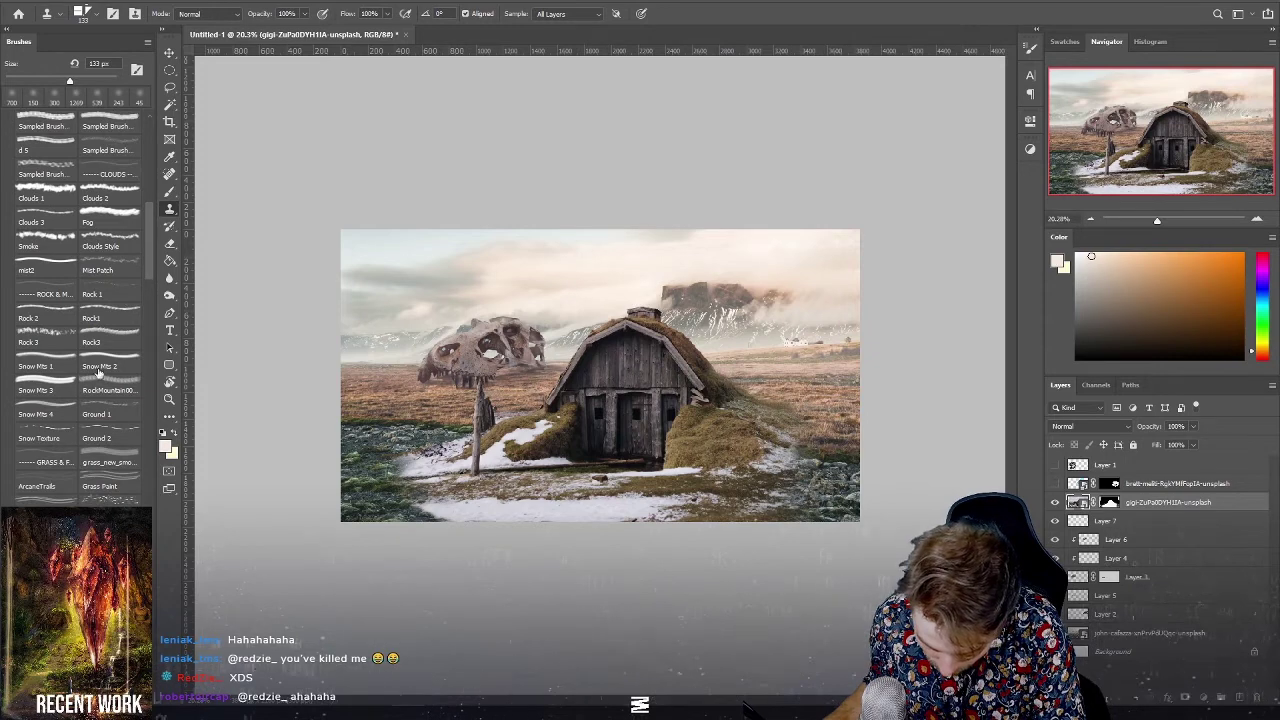
click(70, 368)
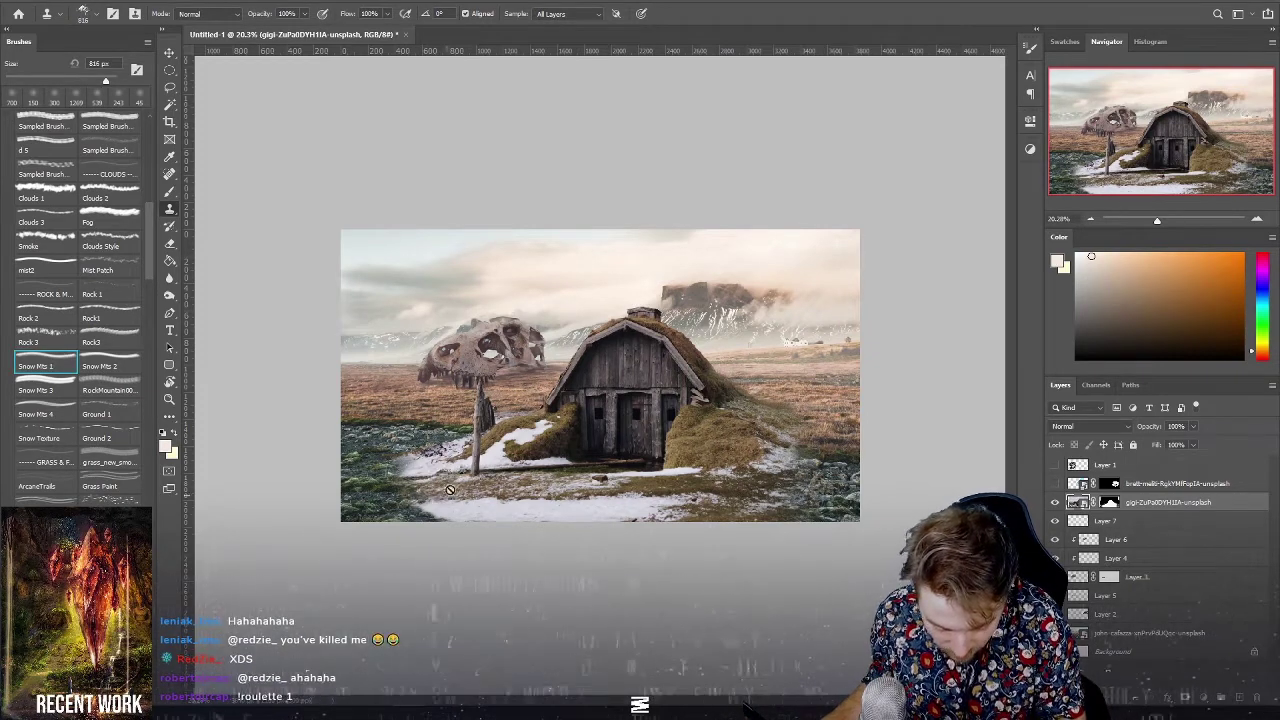
Resize the Snow Mts 1 clone tip to 323 px and undo the trial mountain-peak extension.
drag(575, 375, 512, 388)
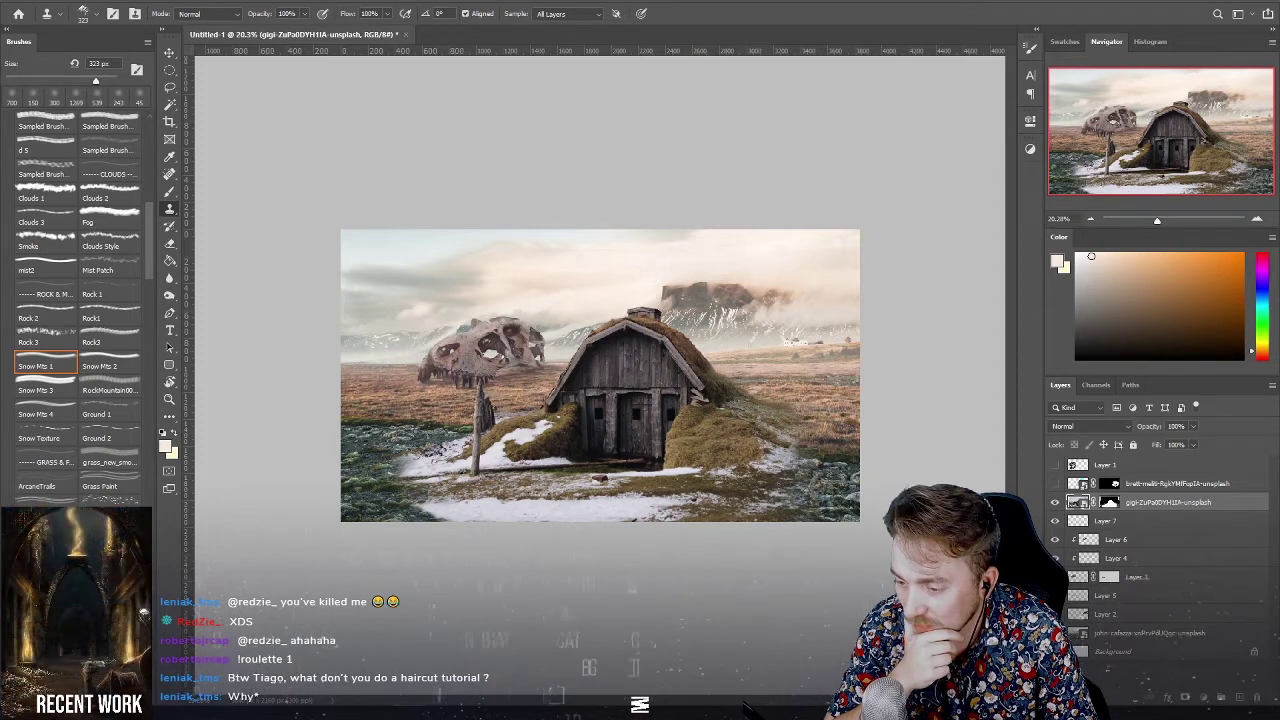
key(bracketleft)
key(bracketleft)
key(bracketleft)
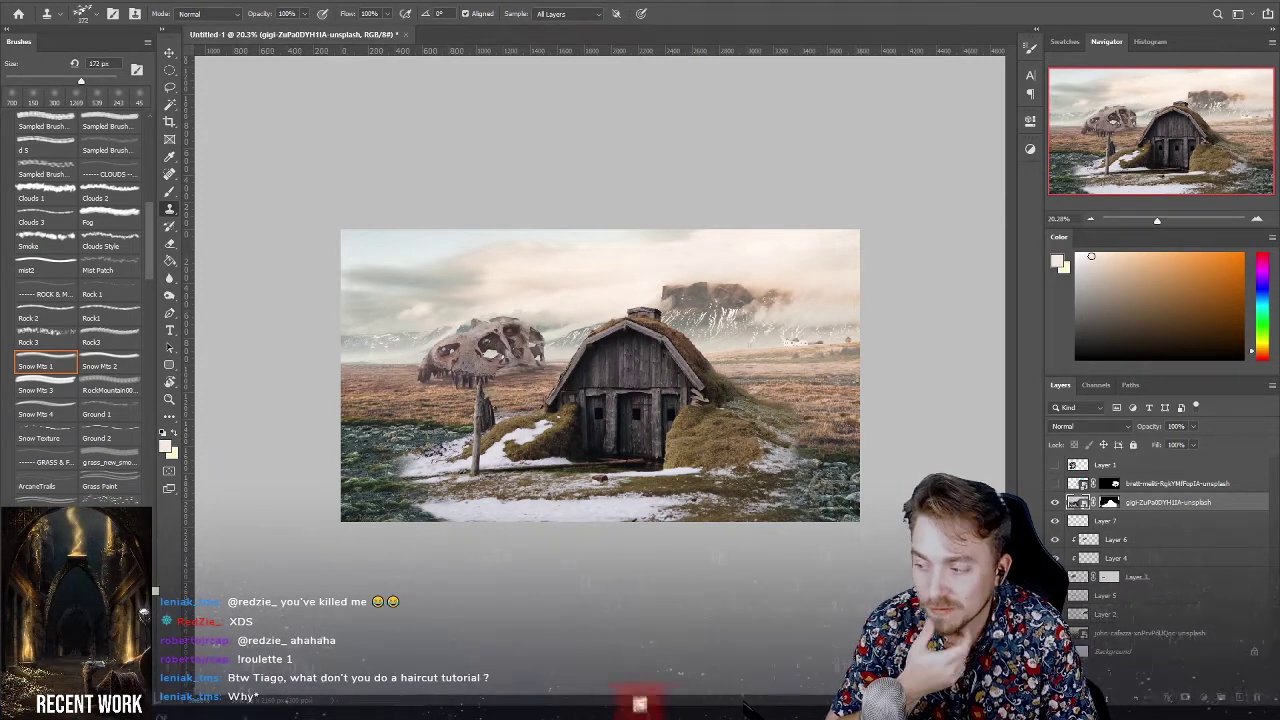
key(bracketright)
key(bracketright)
key(bracketright)
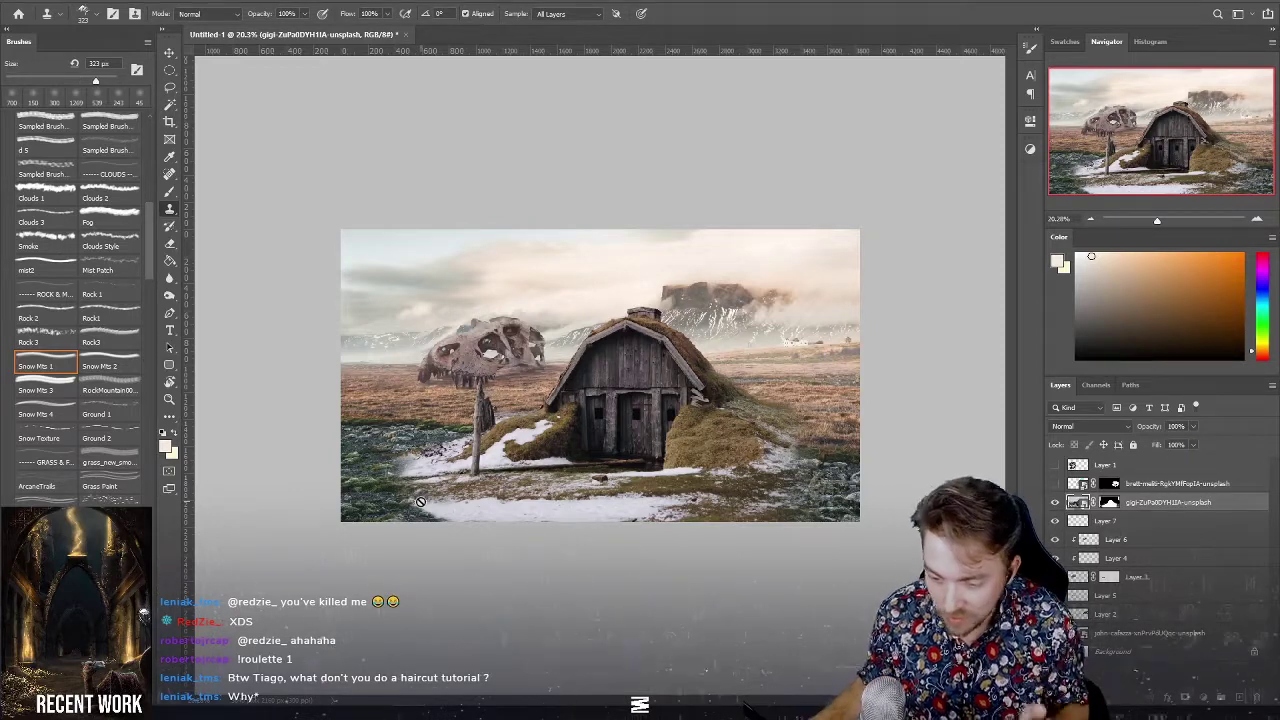
key(ctrl+z)
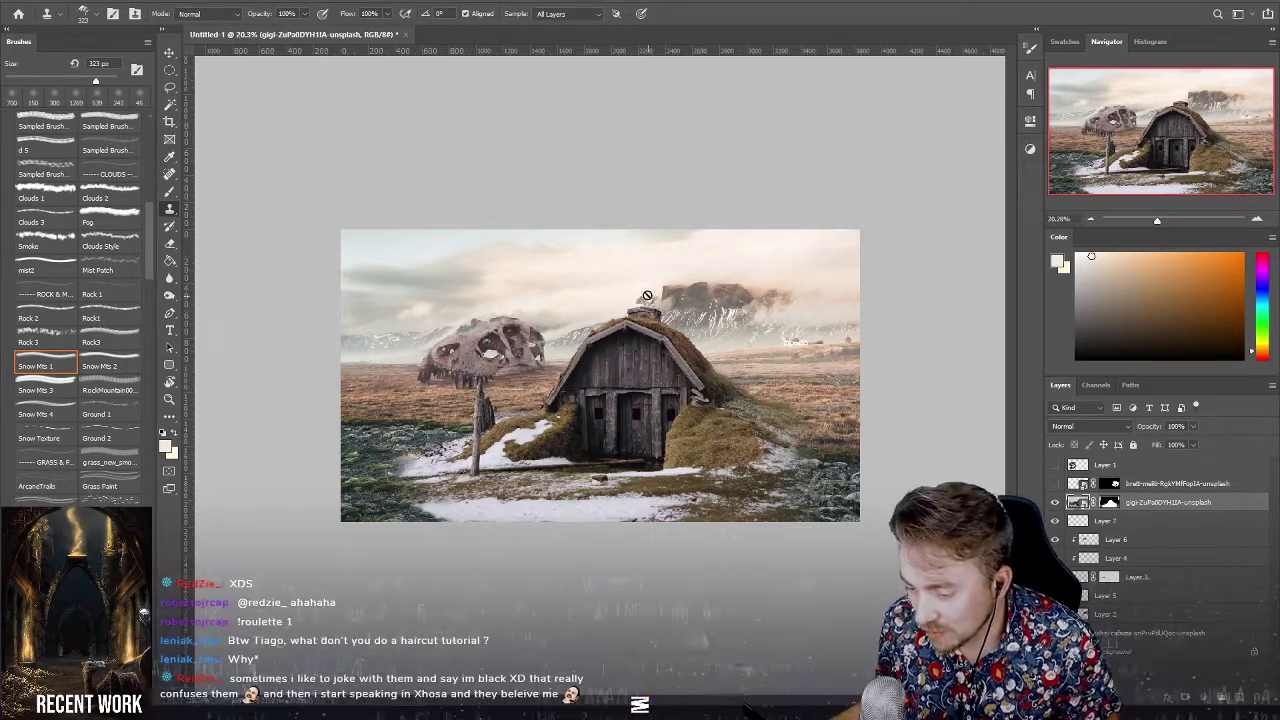
key(ctrl+z)
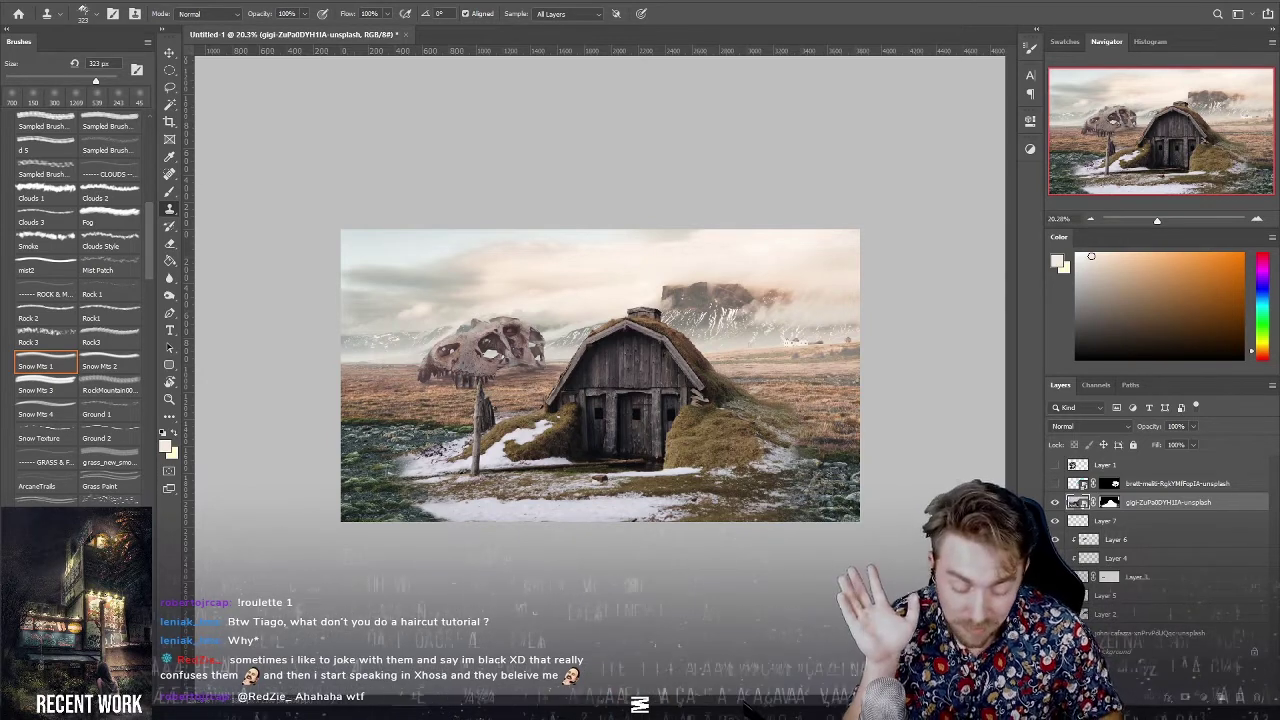
click(447, 520)
Dismiss the rasterize alert and add a new empty Layer 8 above the photo.
click(622, 266)
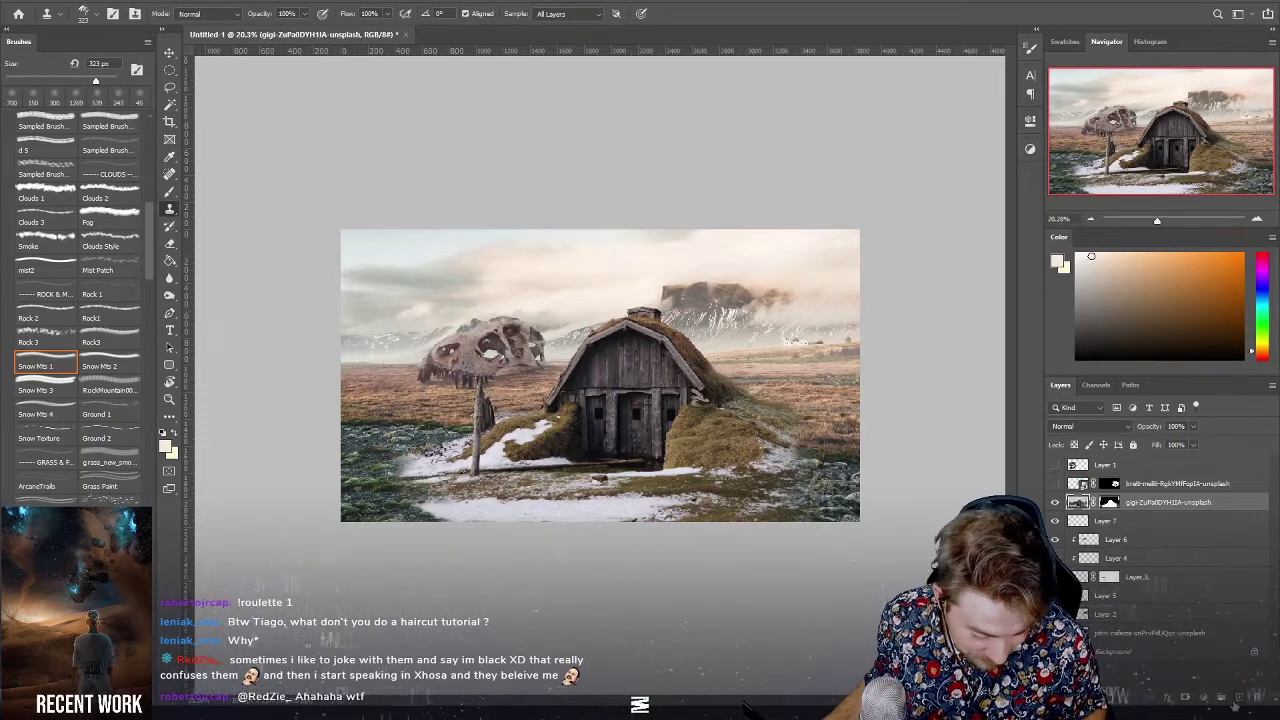
key(ctrl+shift+alt+n)
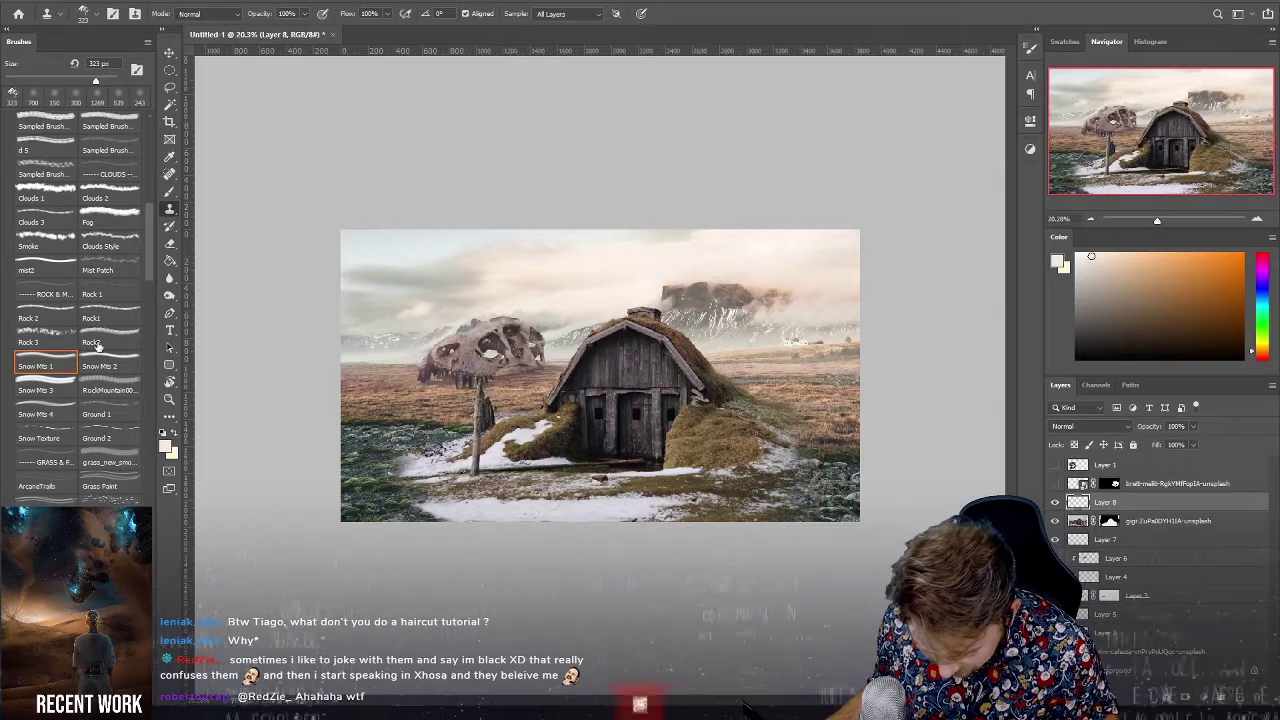
scroll(98, 346, down, 2)
scroll(110, 330, down, 1)
scroll(124, 316, down, 1)
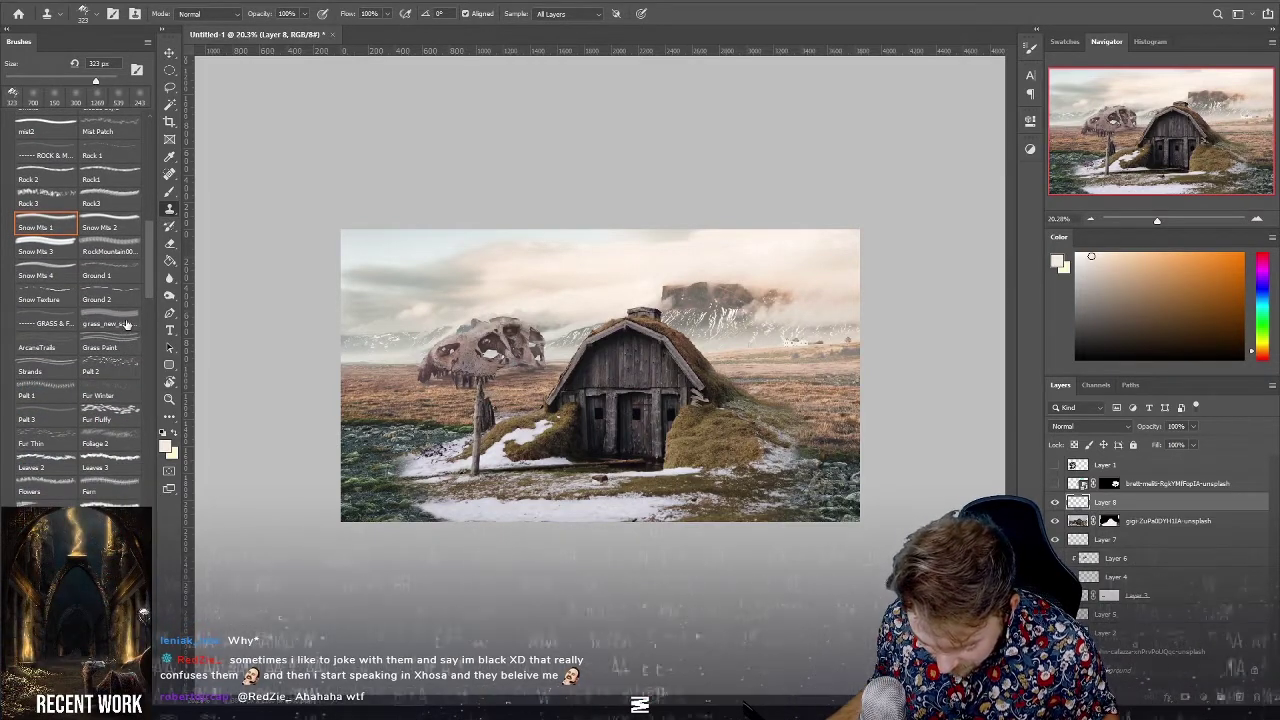
Choose the Snow Texture clone tip at 60 px and sample snow from the bottom edge.
click(48, 297)
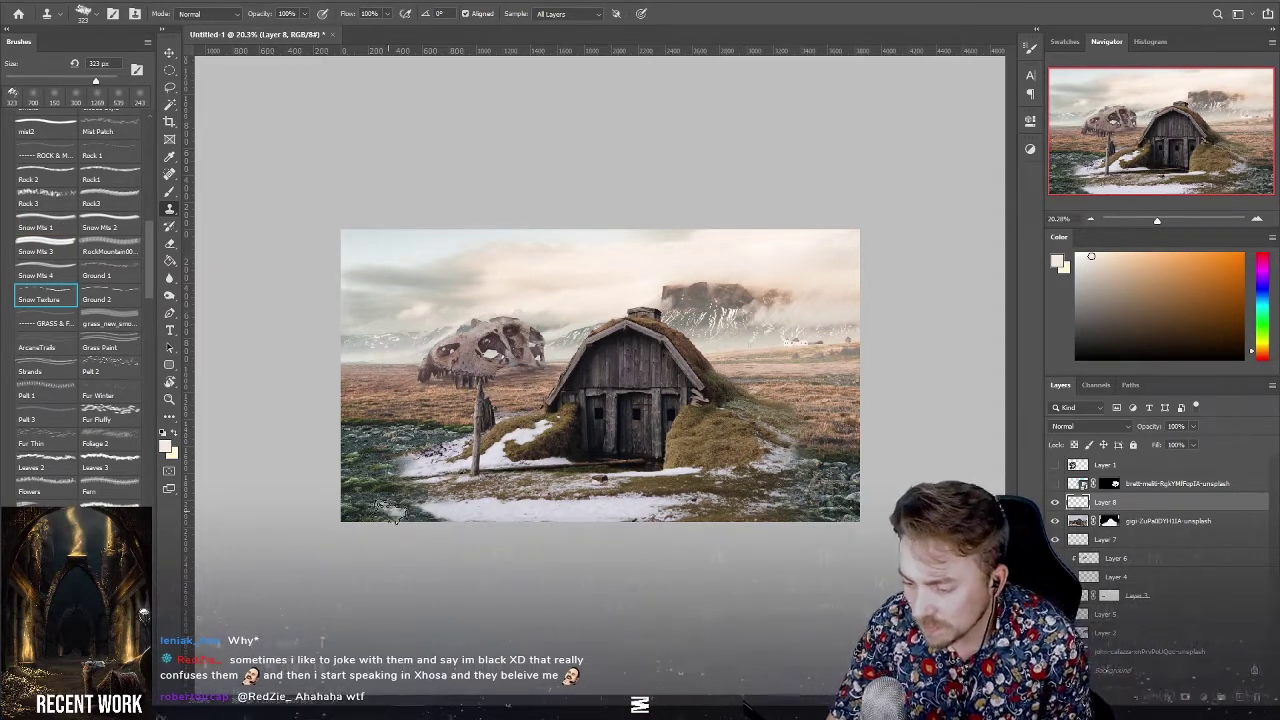
key(bracketleft)
key(bracketleft)
key(bracketleft)
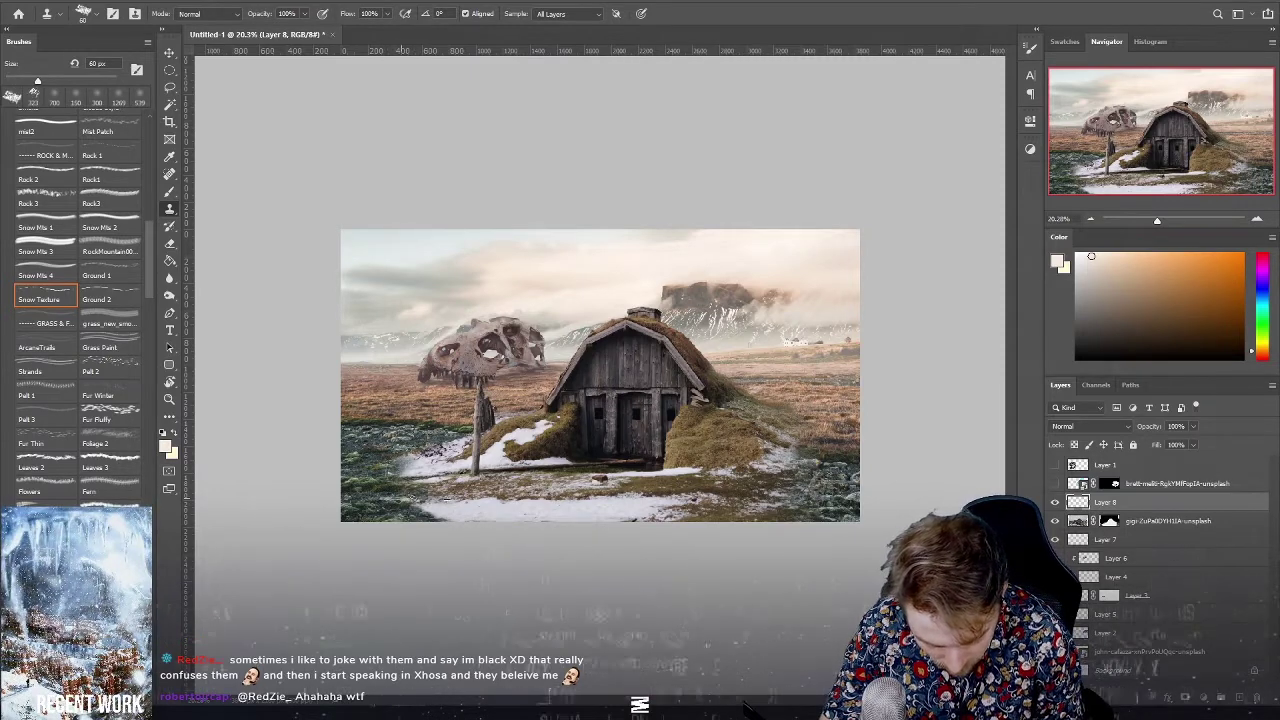
key(alt)
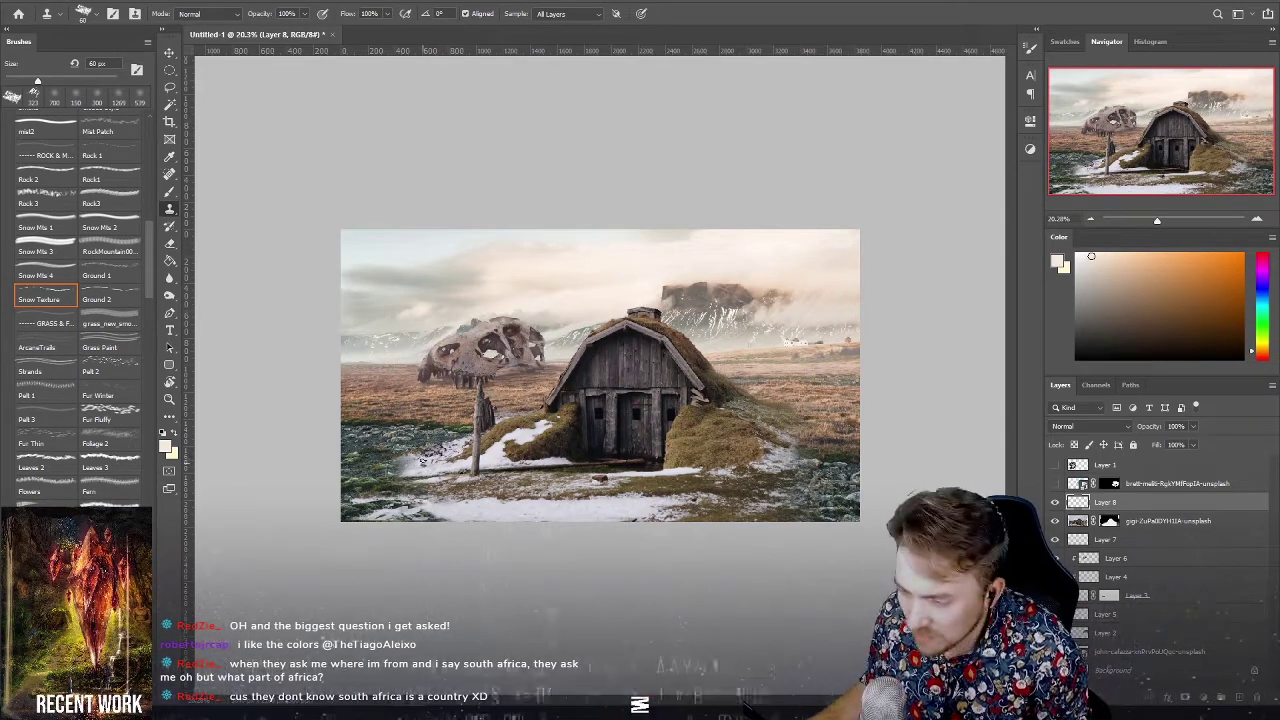
key(alt)
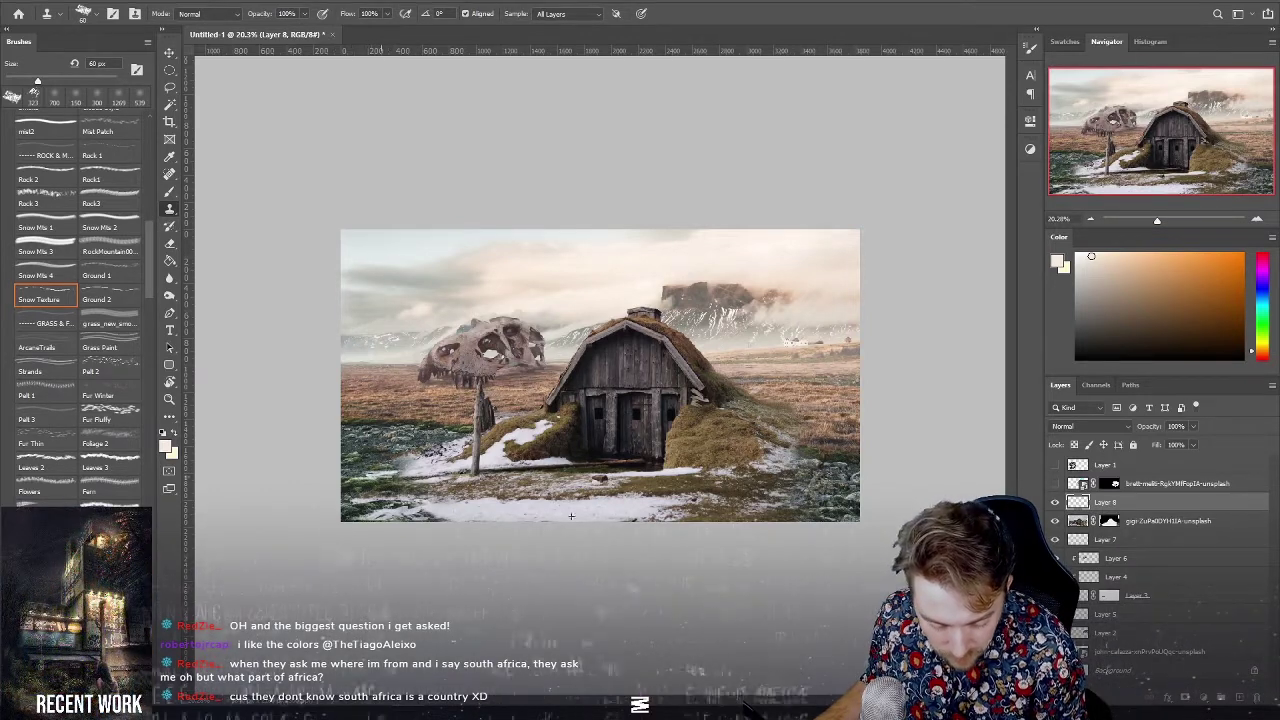
Clone snow at 87% opacity over the lower-left grass and along the bottom foreground.
drag(416, 466, 346, 464)
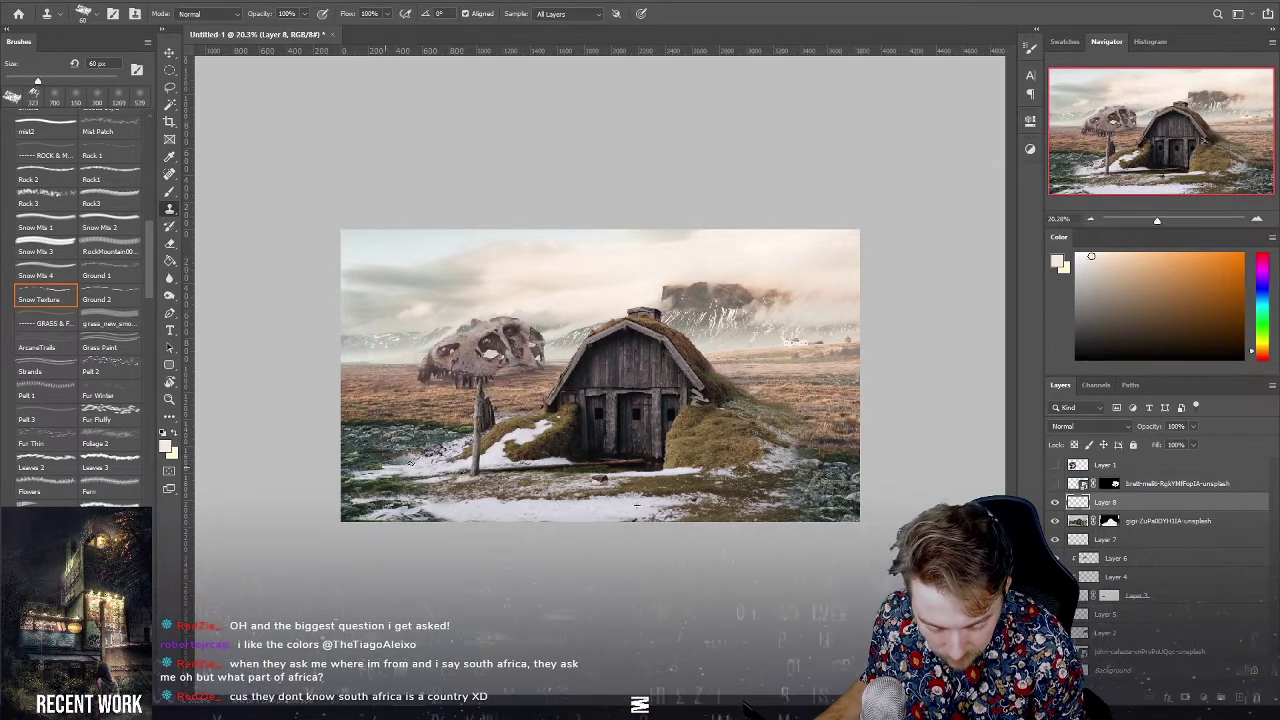
key(8)
key(7)
drag(586, 516, 607, 503)
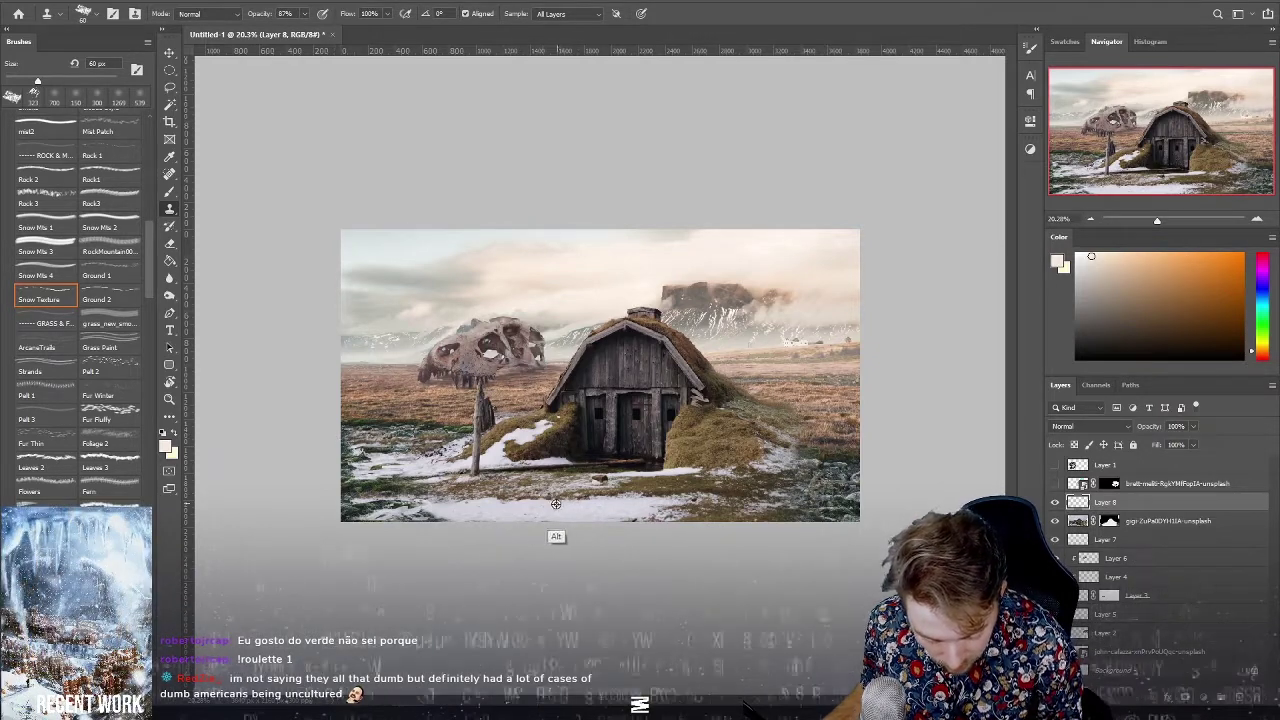
key(alt+bracketleft)
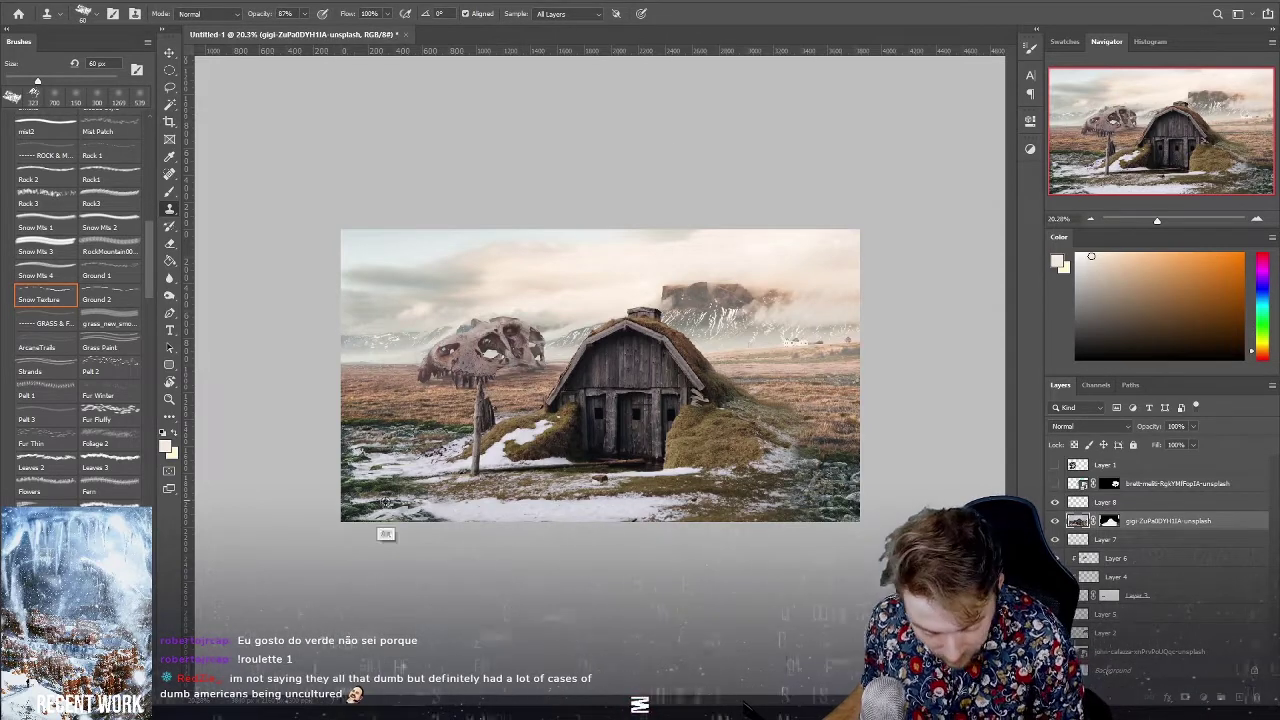
click(1099, 505)
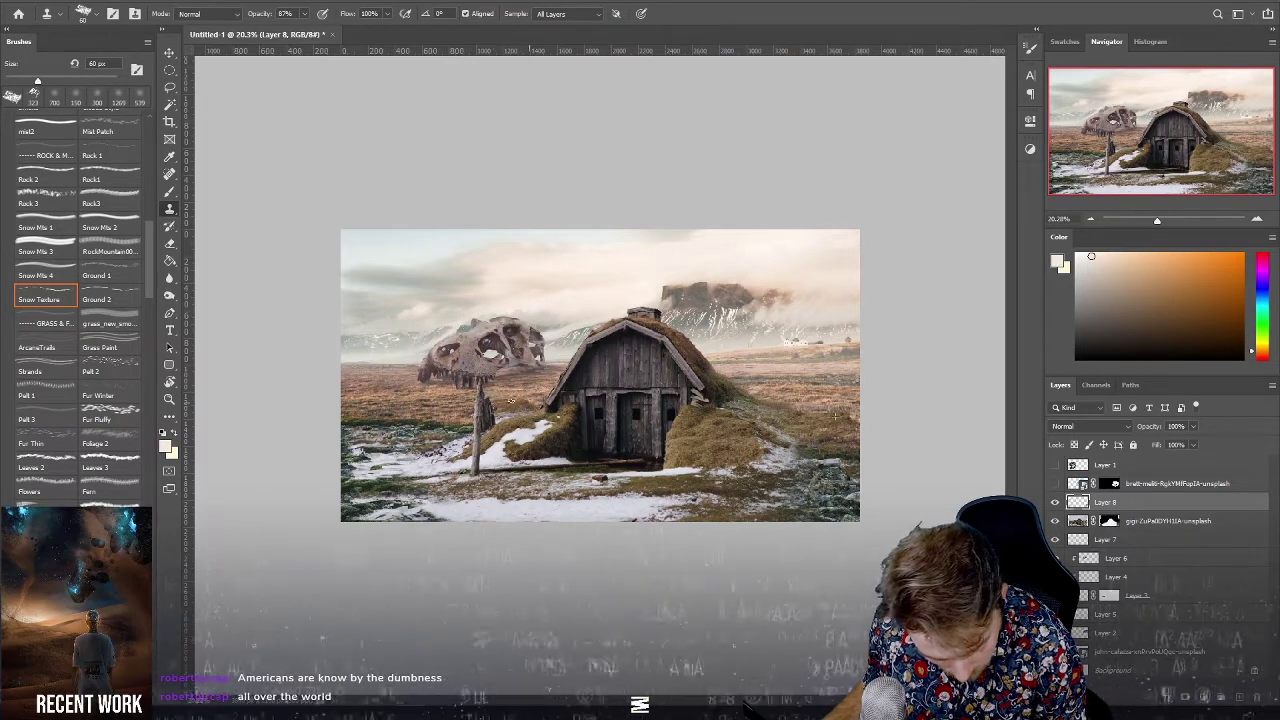
Paint cloned grass at 40% opacity over the left foreground to darken it.
drag(452, 425, 432, 411)
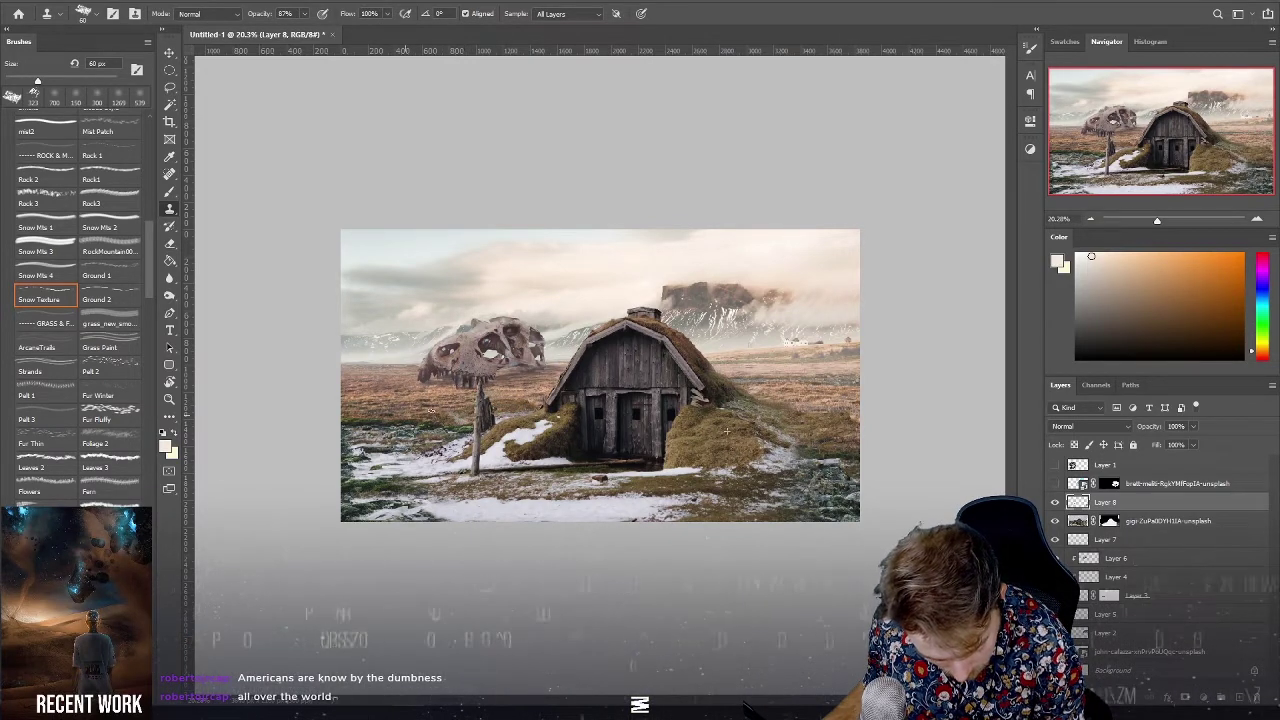
key(4)
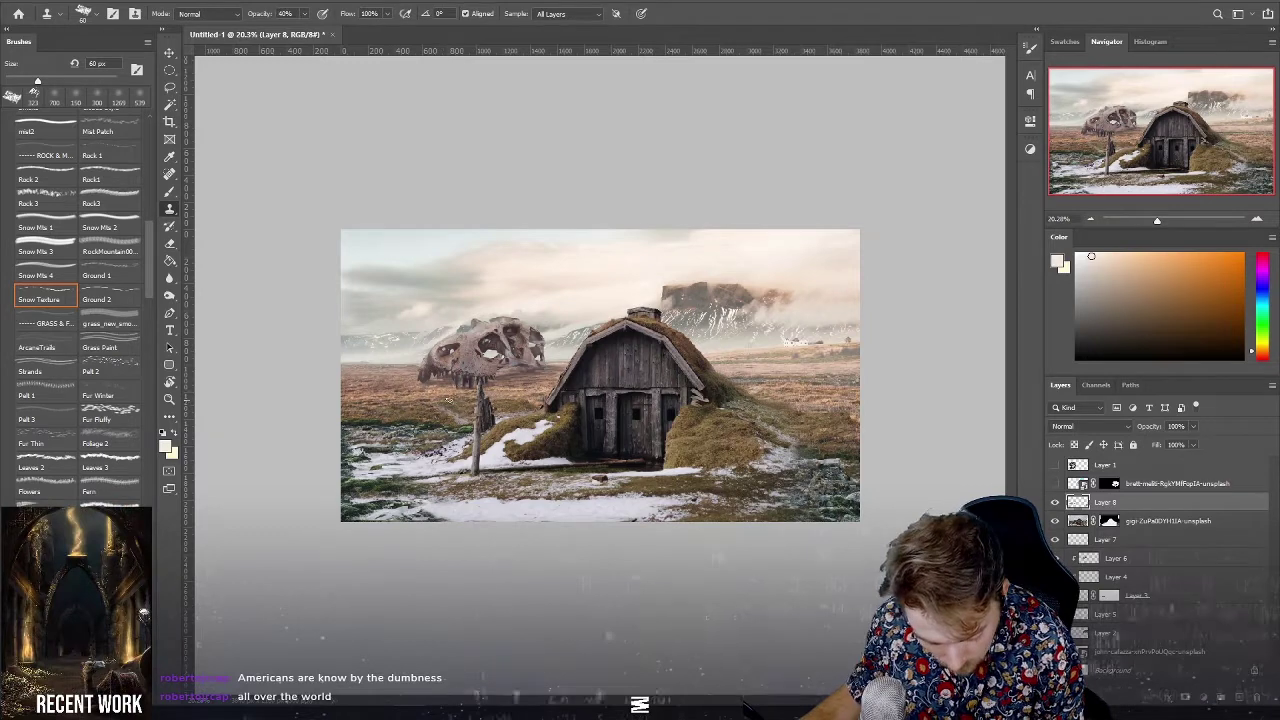
drag(445, 396, 371, 395)
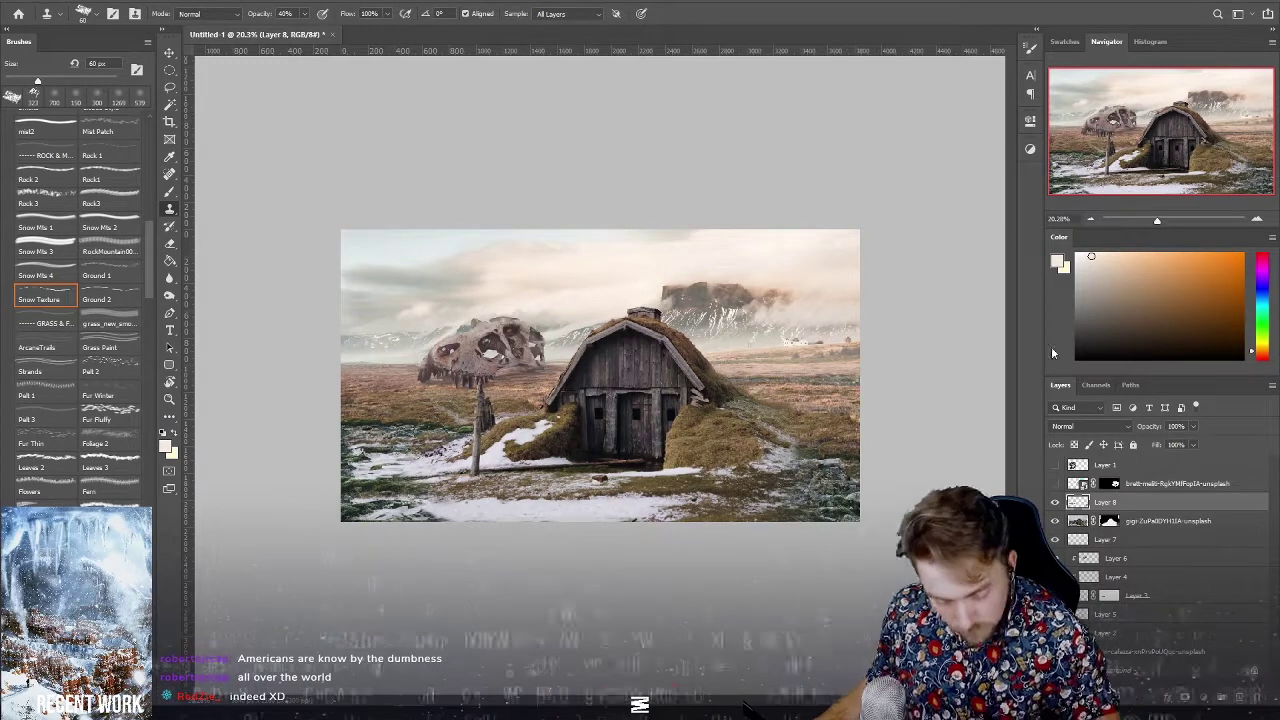
scroll(679, 547, down, 1)
scroll(679, 547, down, 3)
scroll(679, 547, down, 2)
scroll(679, 547, up, 2)
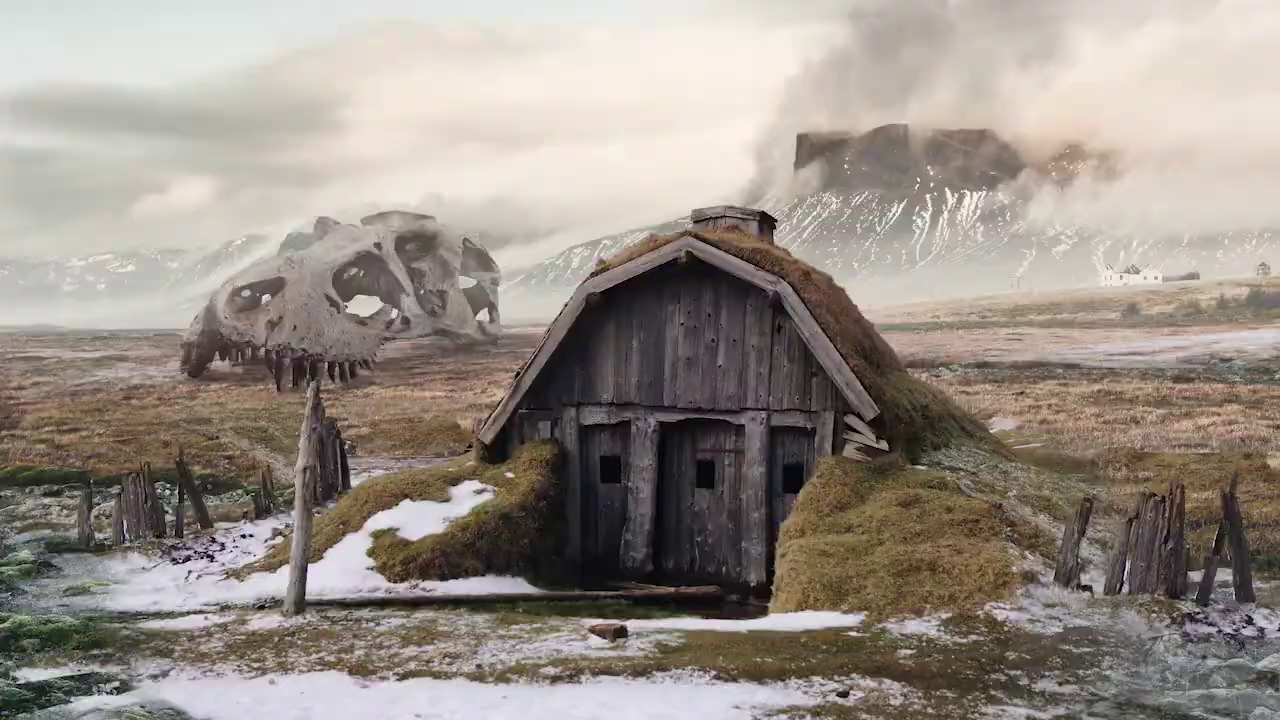